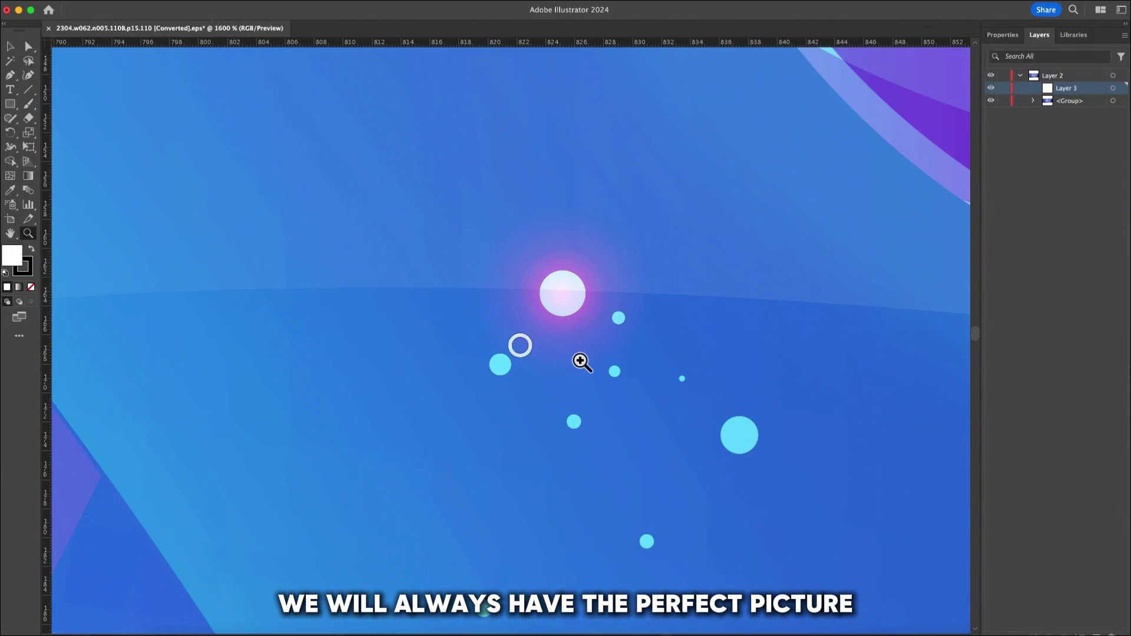
pyautogui.click(571, 351)
pyautogui.click(518, 331)
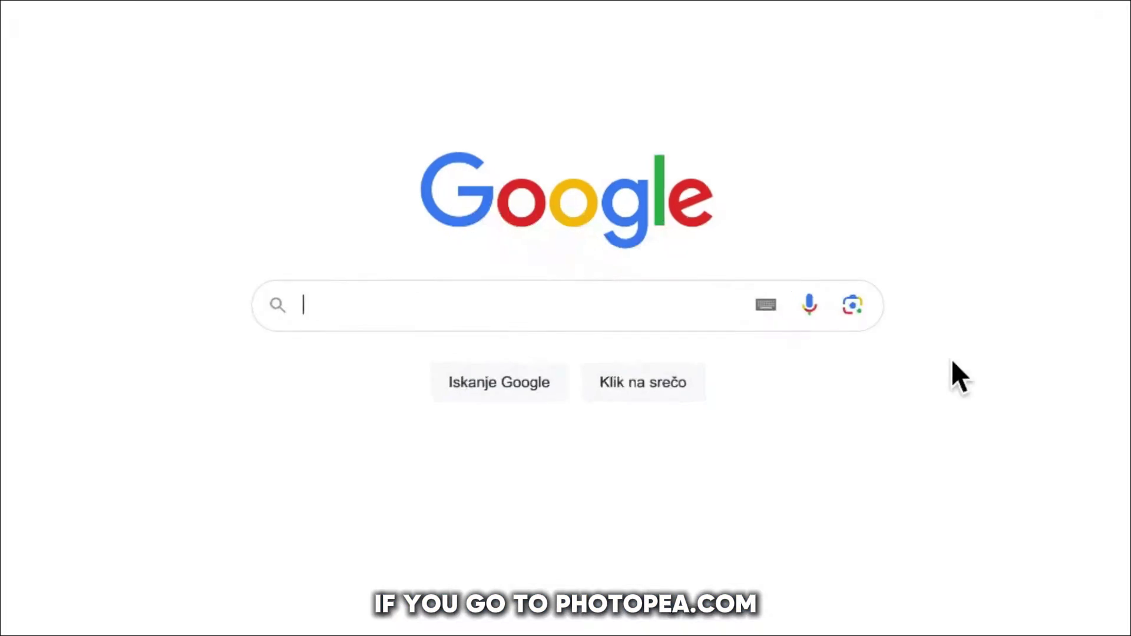
# - Go to photopea.com and open the vector file 500_92.eps from the computer
pyautogui.write('photopea.com')
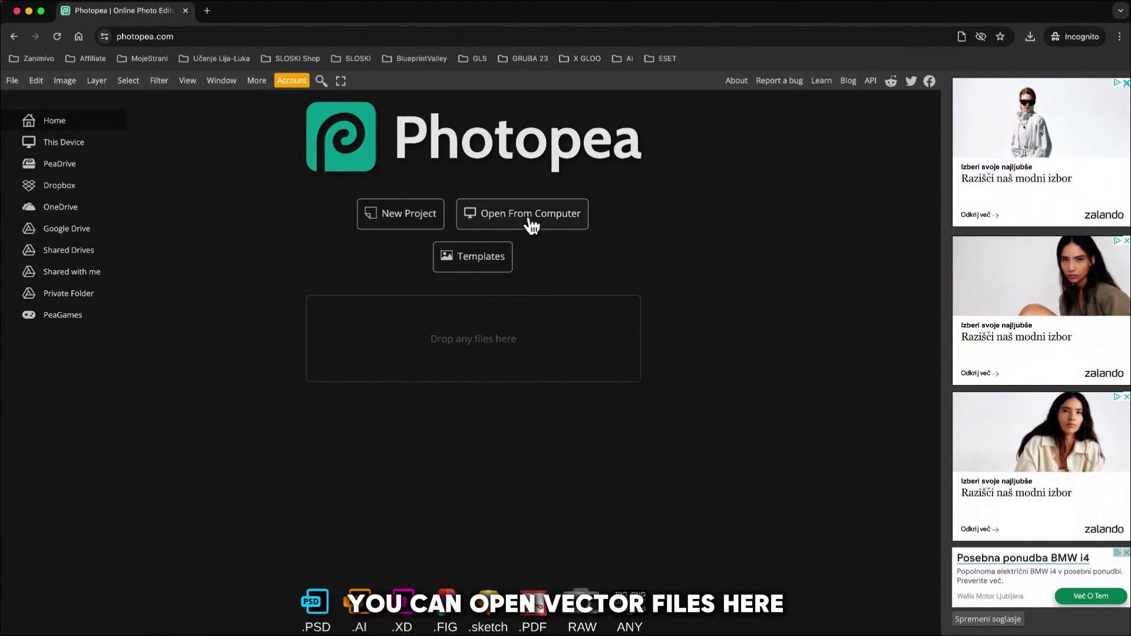
pyautogui.click(530, 218)
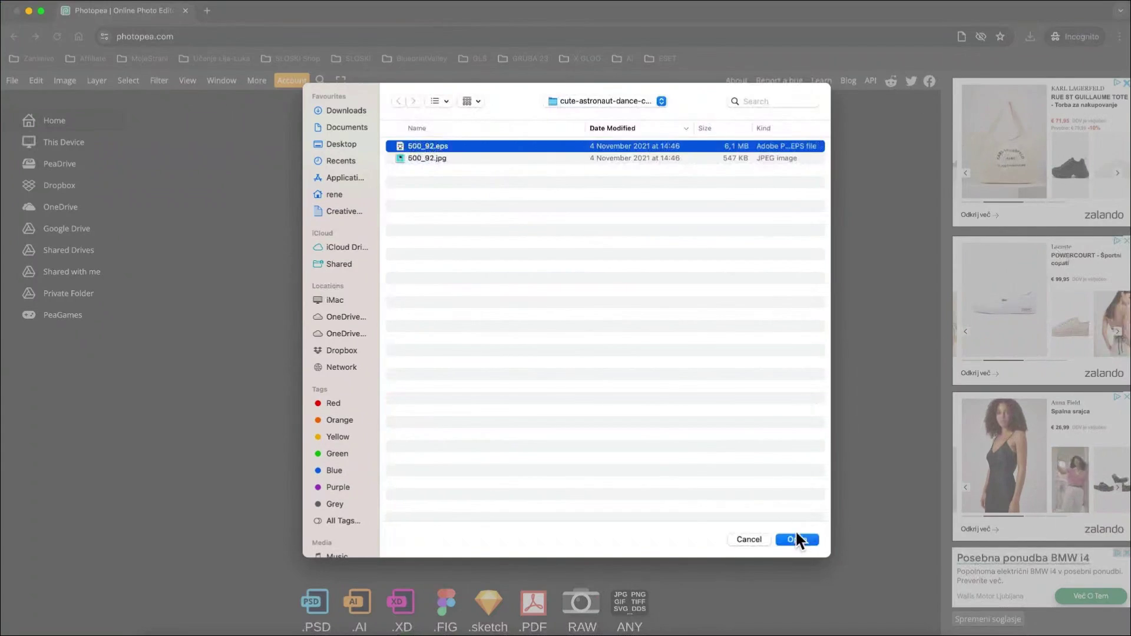
pyautogui.click(796, 536)
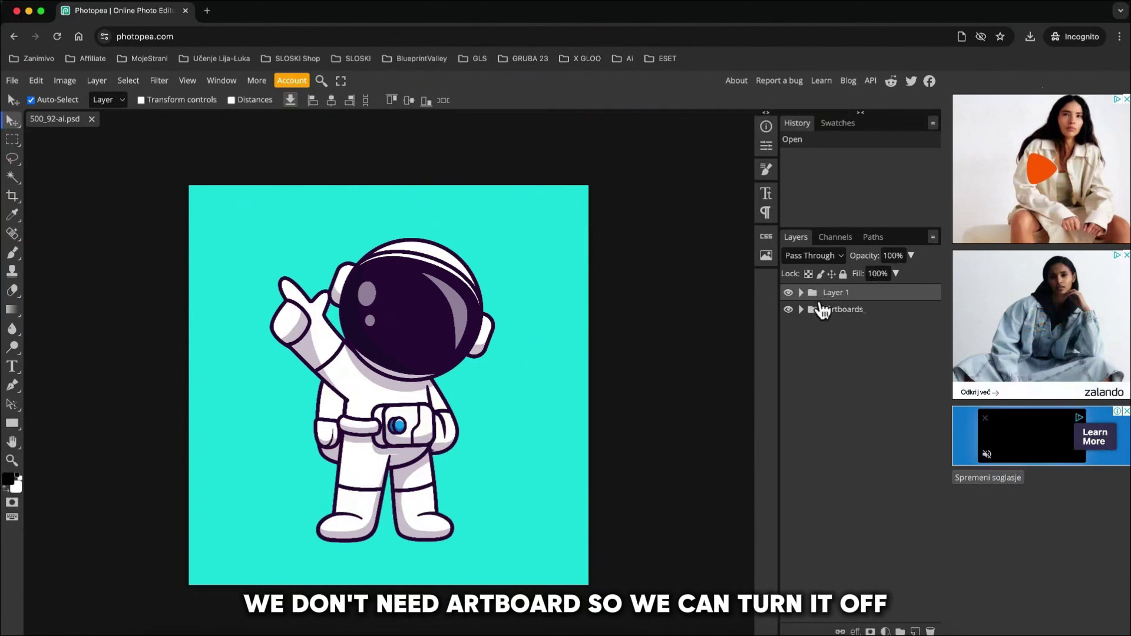
# - Hide the _Artboards_ group and the teal background group inside Layer 1, and bring up the export format choices
pyautogui.click(788, 309)
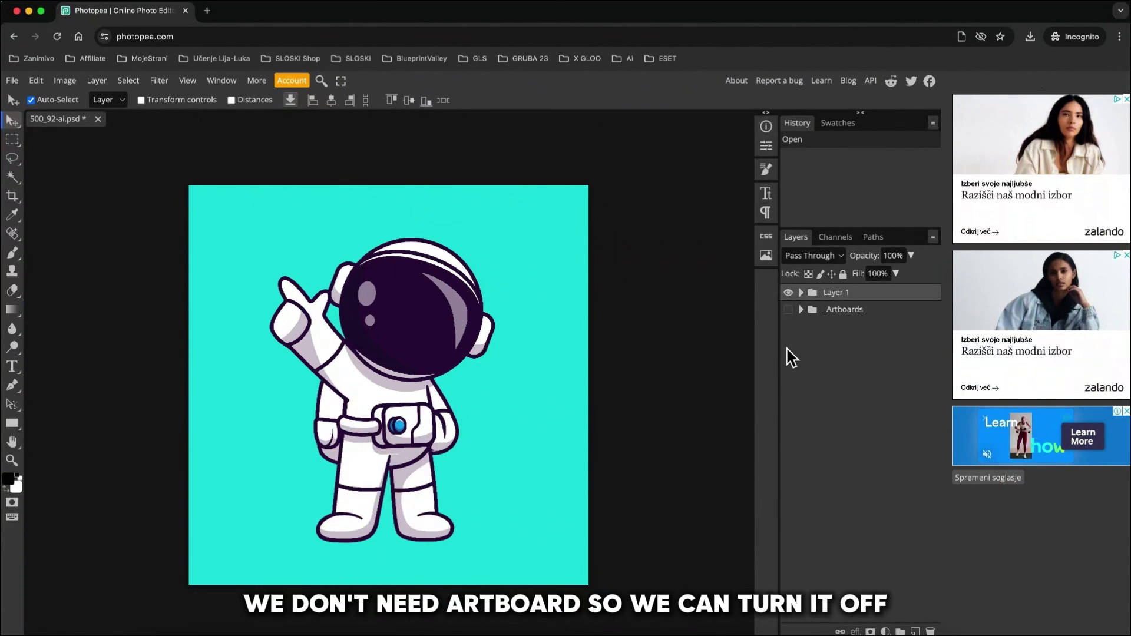
pyautogui.click(801, 292)
pyautogui.click(812, 309)
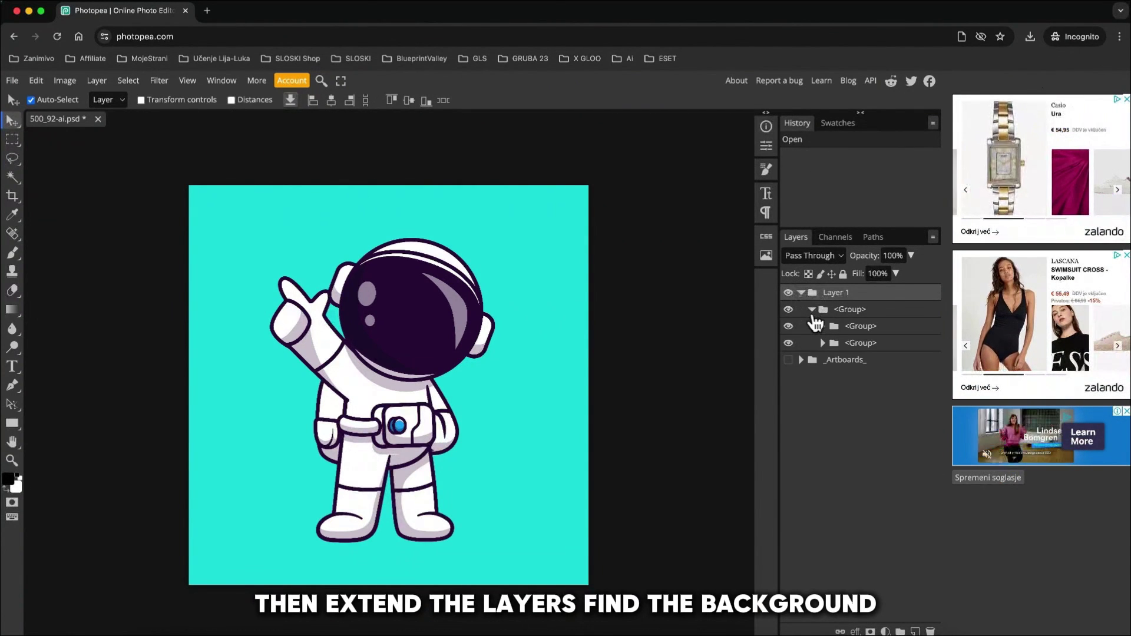
pyautogui.click(822, 326)
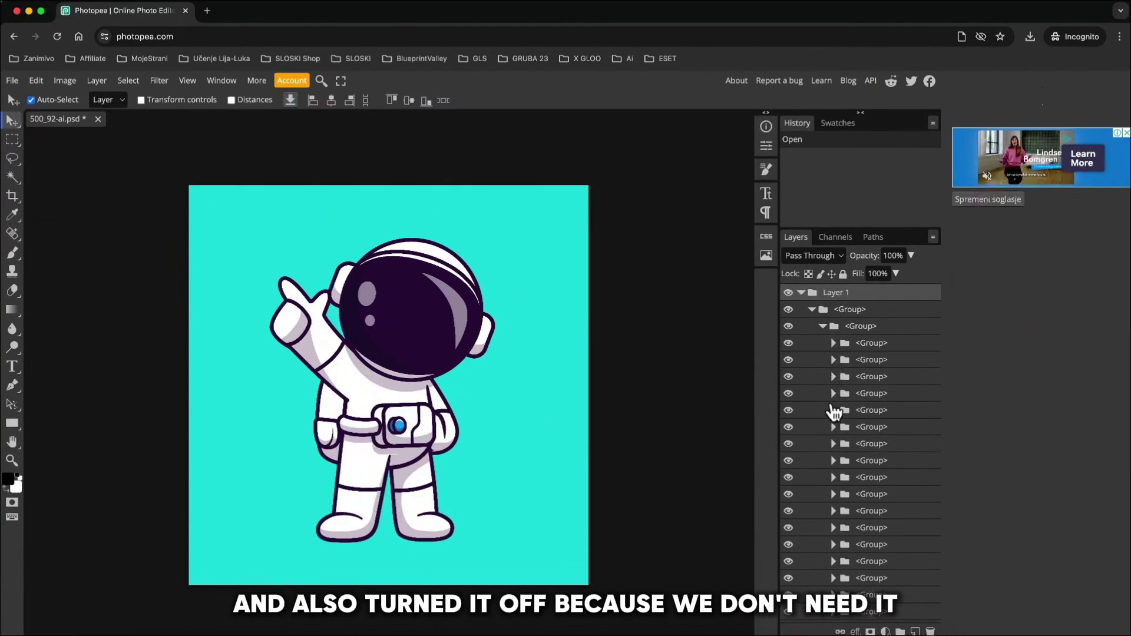
pyautogui.scroll(-3, 844, 385)
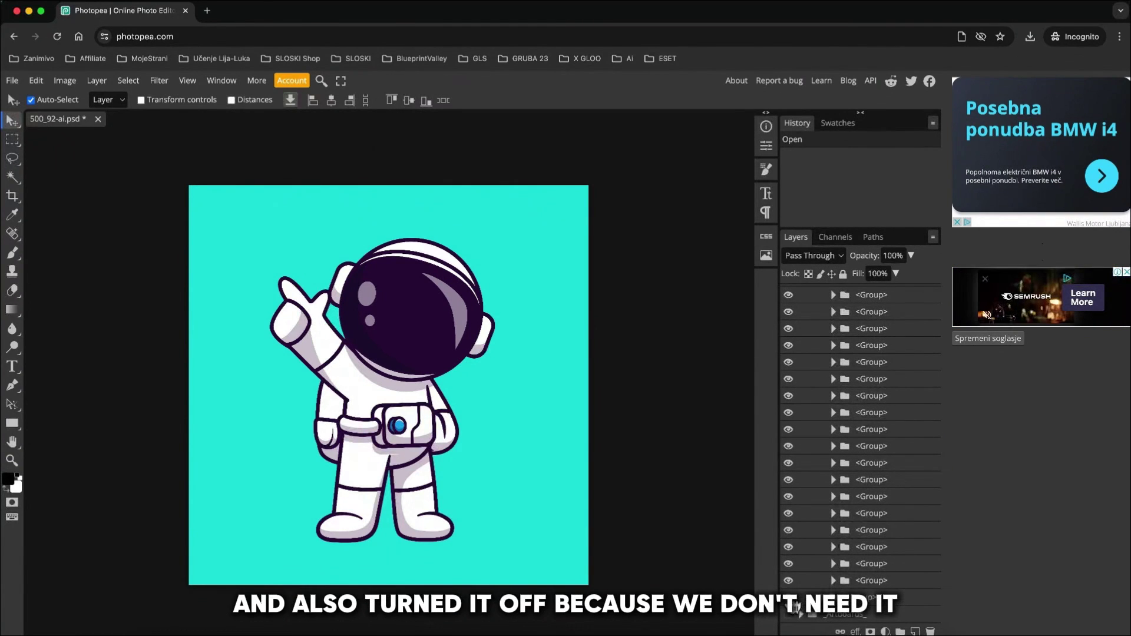
pyautogui.click(789, 606)
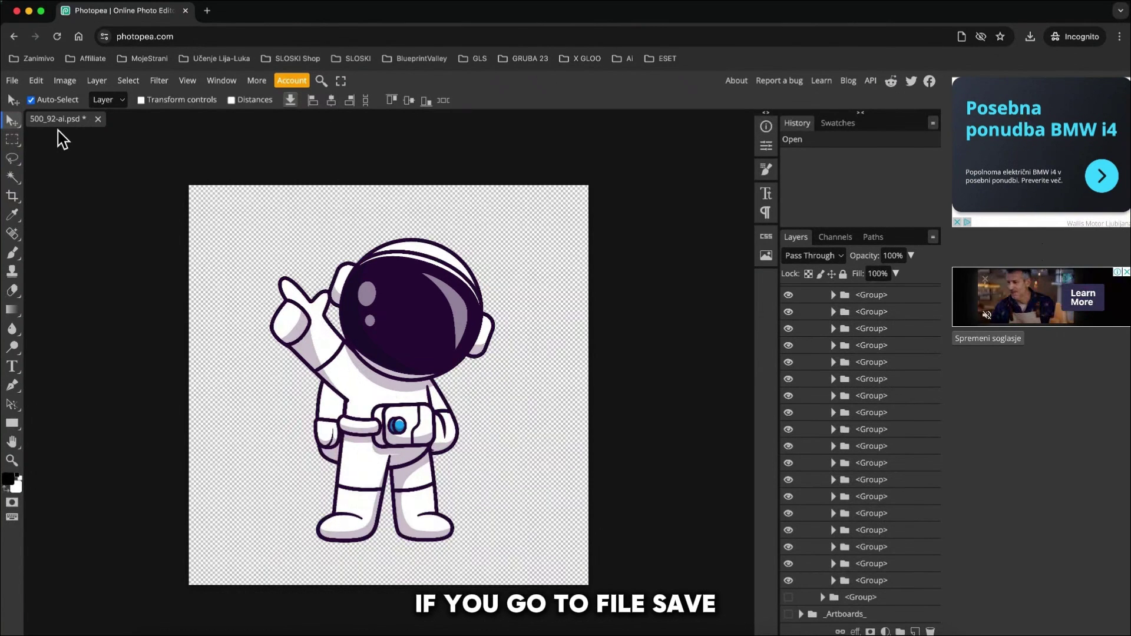
pyautogui.click(12, 80)
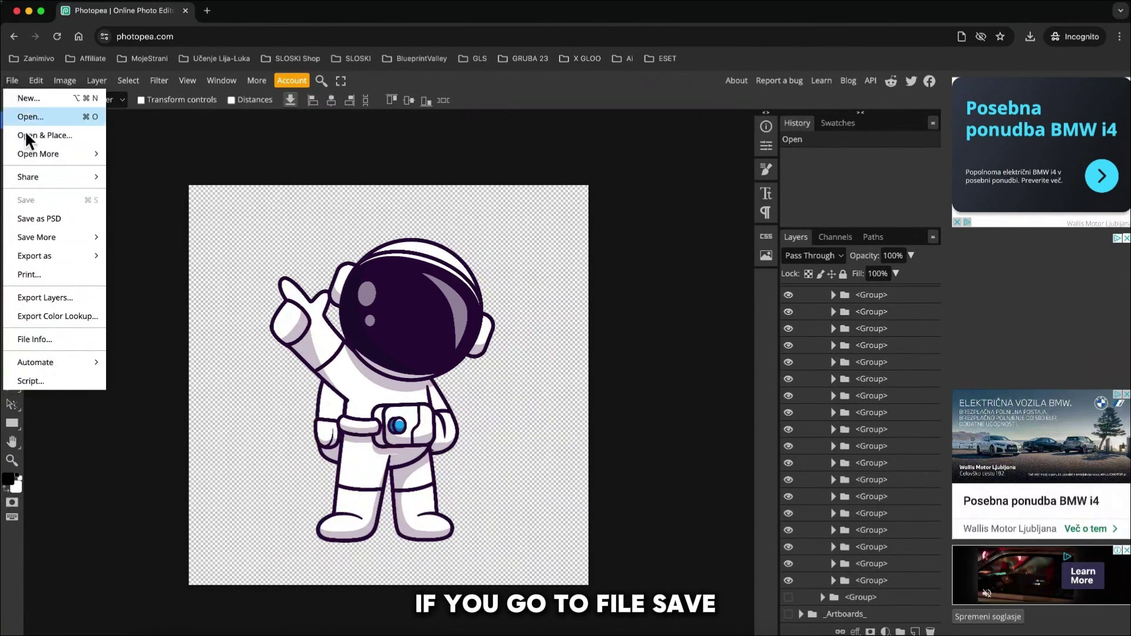
pyautogui.moveTo(36, 259)
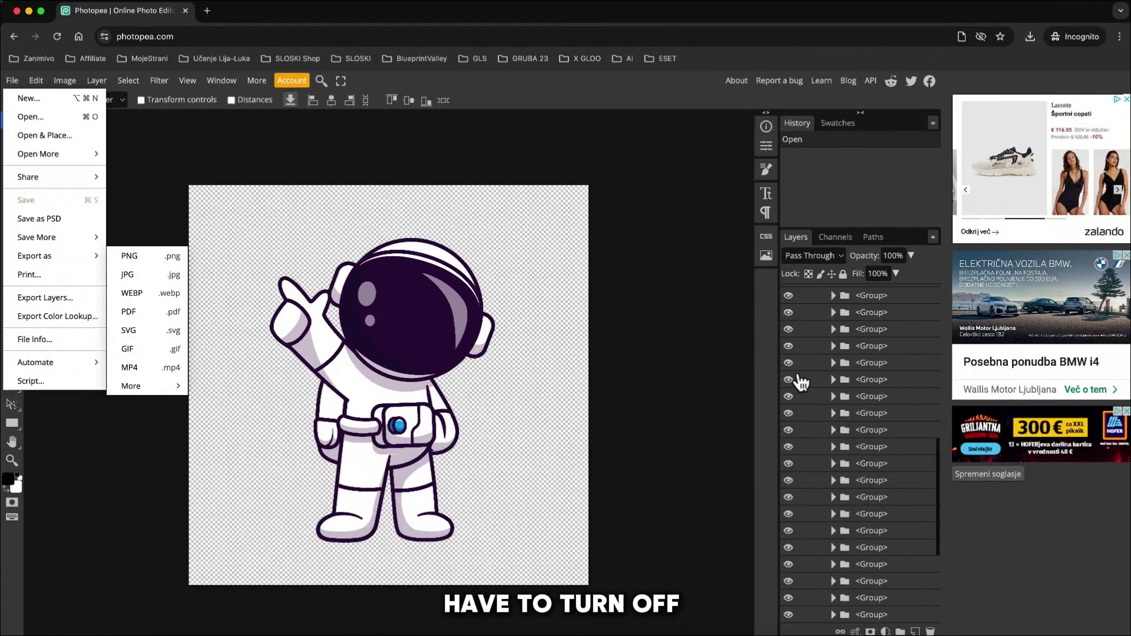
# - Hide the groups of all the other body parts in Layer 1 to isolate the astronaut's head for saving
pyautogui.scroll(5, 798, 385)
pyautogui.click(790, 351)
pyautogui.click(789, 477)
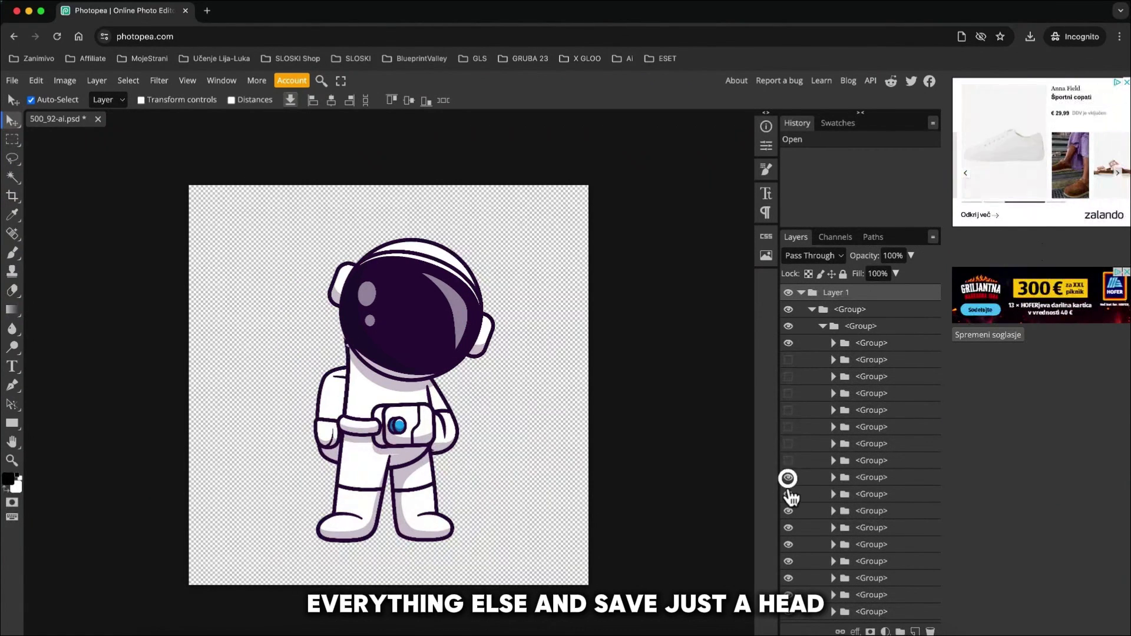
pyautogui.scroll(-3, 789, 323)
pyautogui.moveTo(788, 317); pyautogui.dragTo(791, 616)
pyautogui.click(12, 80)
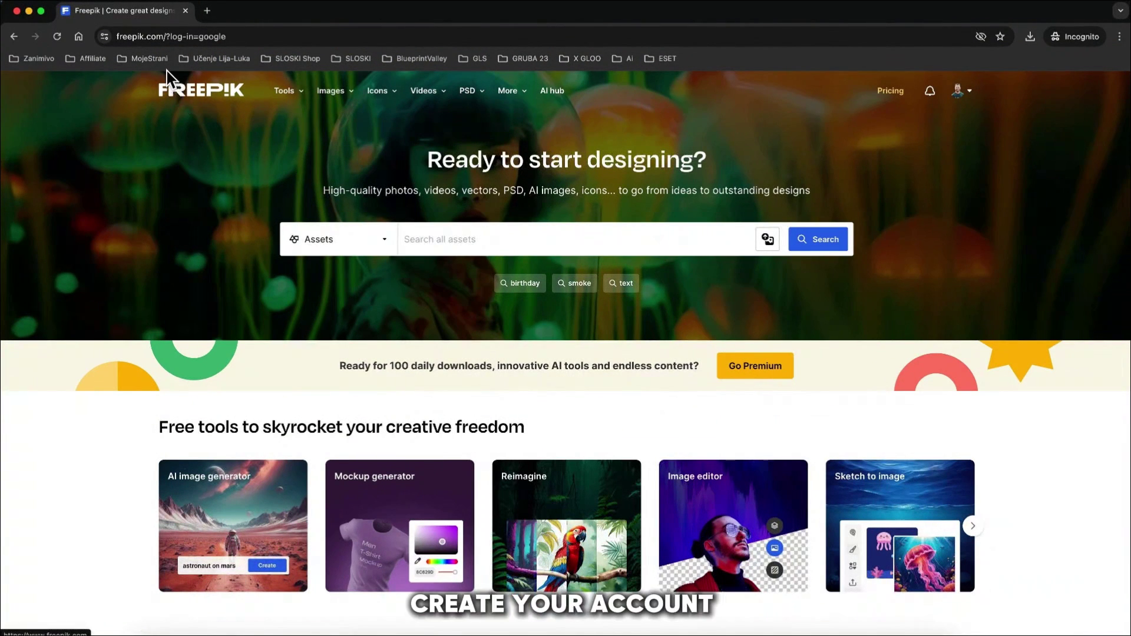
# - Switch to Freepik, search for "cartoon astronaut" and preview the astronaut playing with the ringed planet
pyautogui.write('cartoon astronaut')
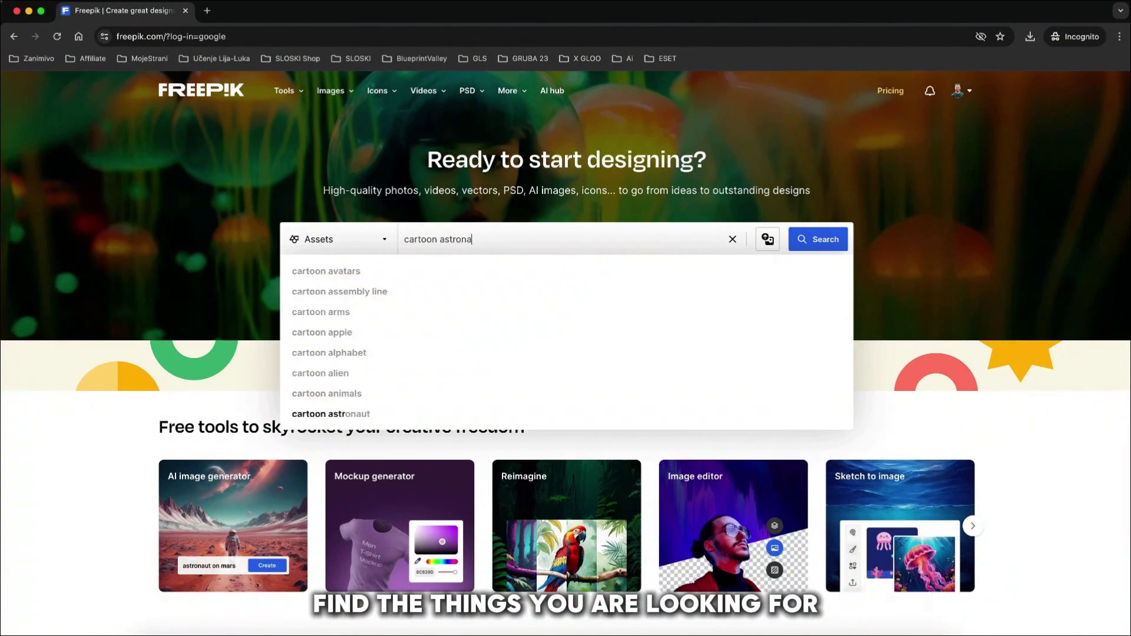
pyautogui.press('Return')
pyautogui.scroll(-2, 725, 466)
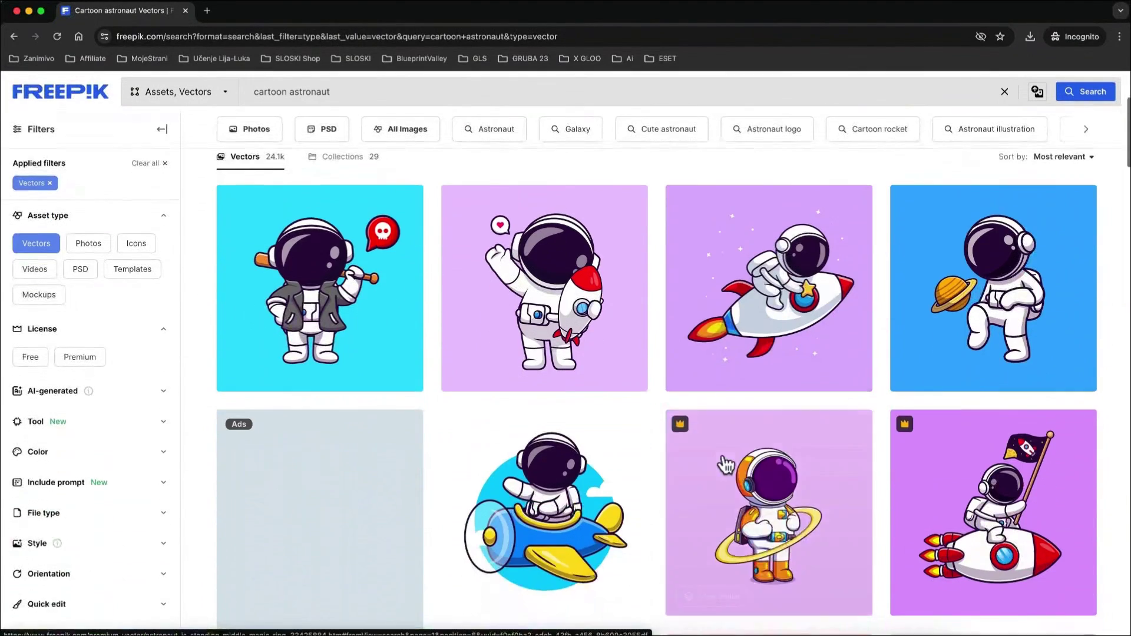
pyautogui.click(1002, 310)
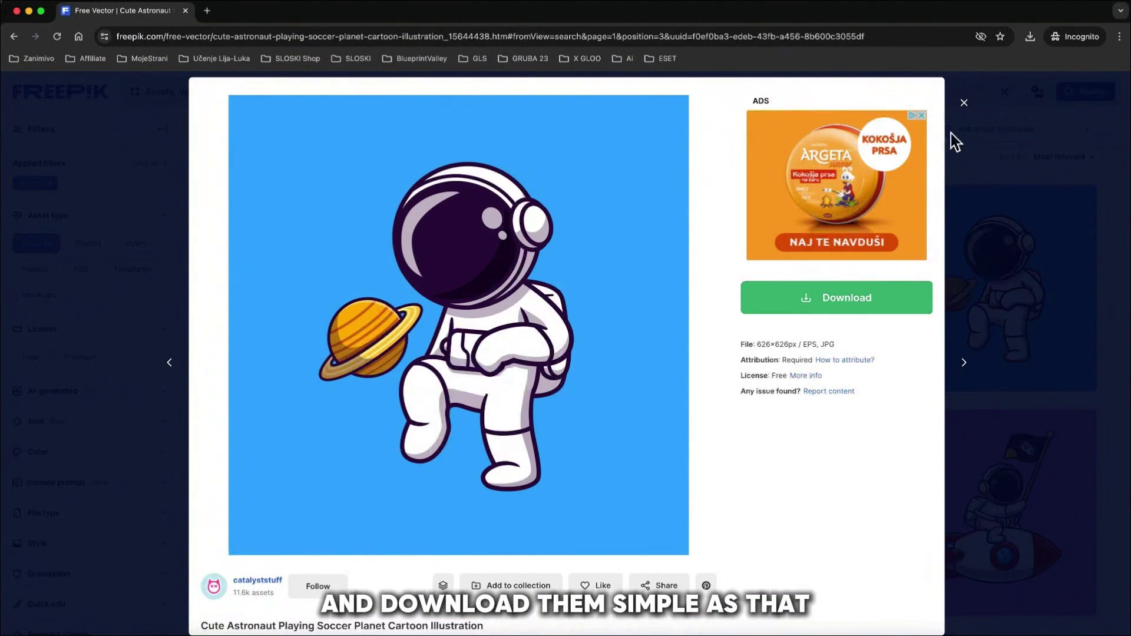
pyautogui.click(964, 104)
pyautogui.scroll(3, 554, 397)
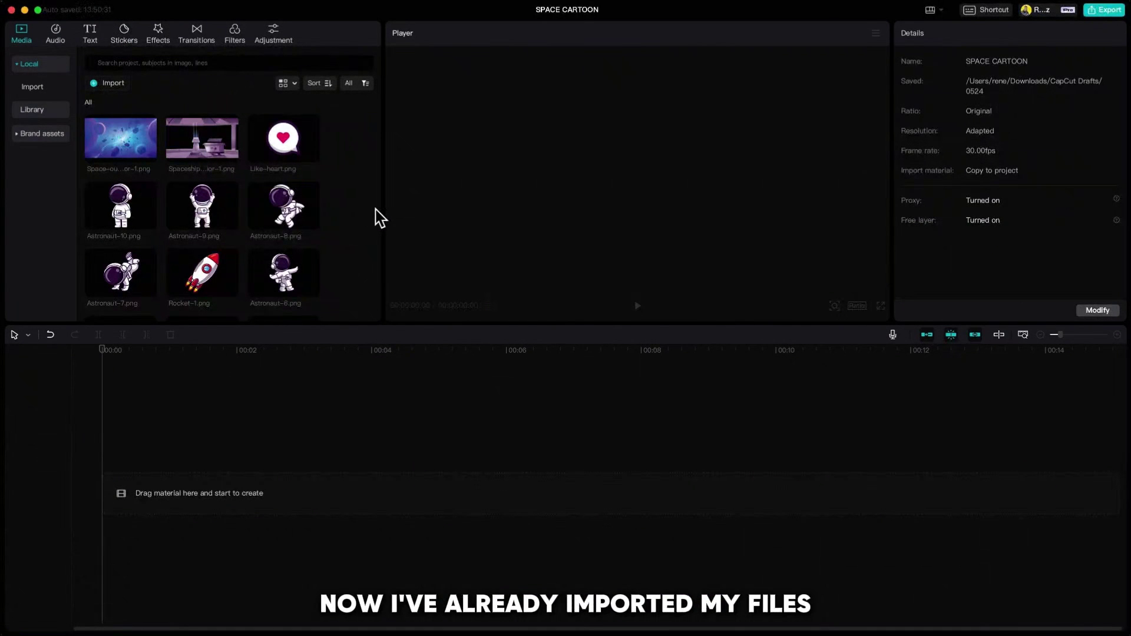
# - In CapCut, add Blue-Galaxy.png to the timeline and overlay Red-Planet-1.png at about 51% scale, position about X -1188, Y 40
pyautogui.scroll(-8, 331, 230)
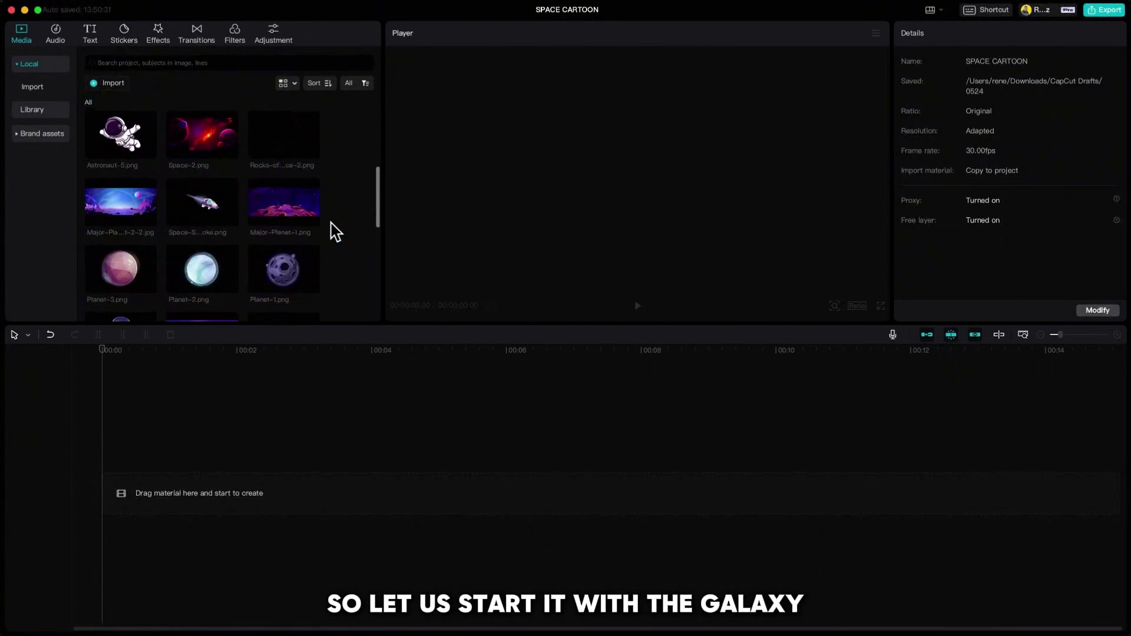
pyautogui.click(149, 221)
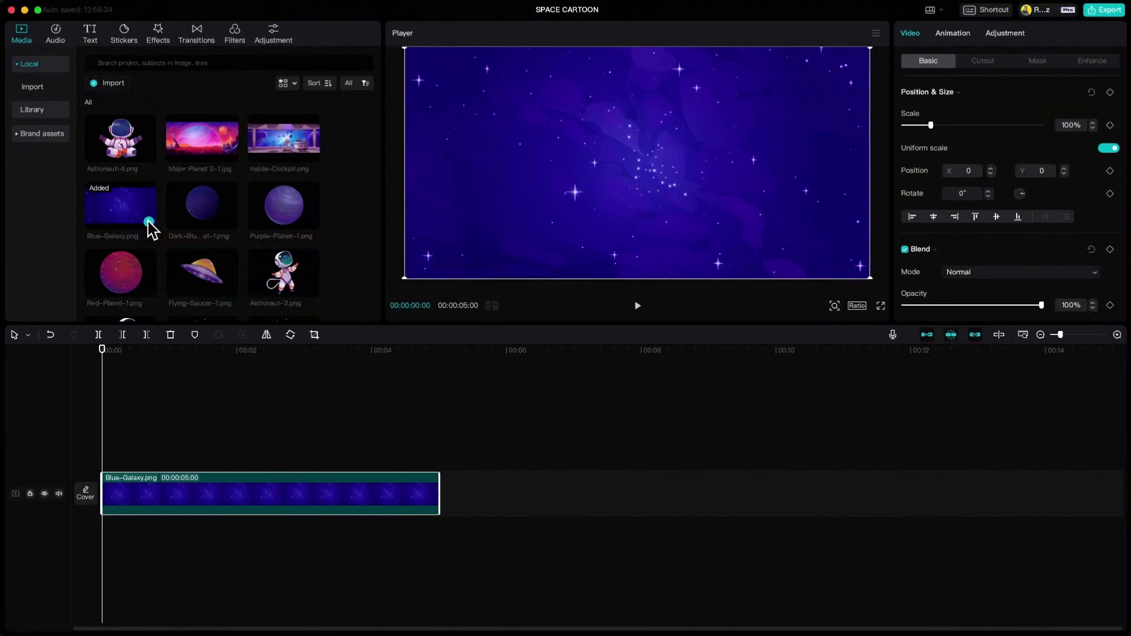
pyautogui.moveTo(131, 269); pyautogui.dragTo(106, 454)
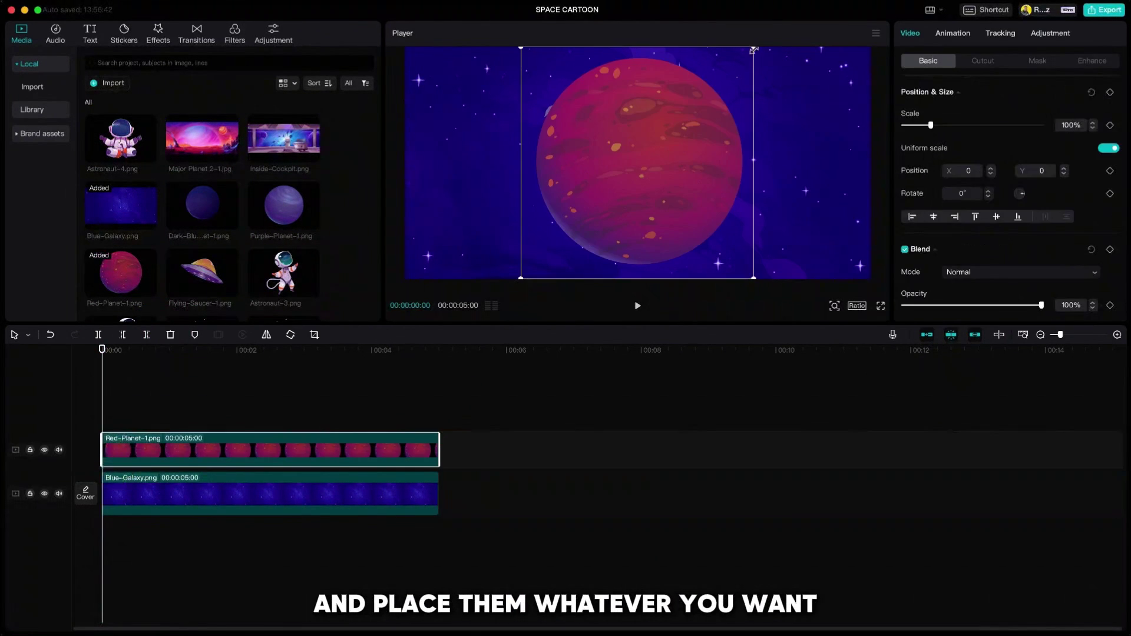
pyautogui.moveTo(753, 46); pyautogui.dragTo(682, 116)
pyautogui.moveTo(669, 158); pyautogui.dragTo(541, 152)
pyautogui.moveTo(572, 91); pyautogui.dragTo(561, 96)
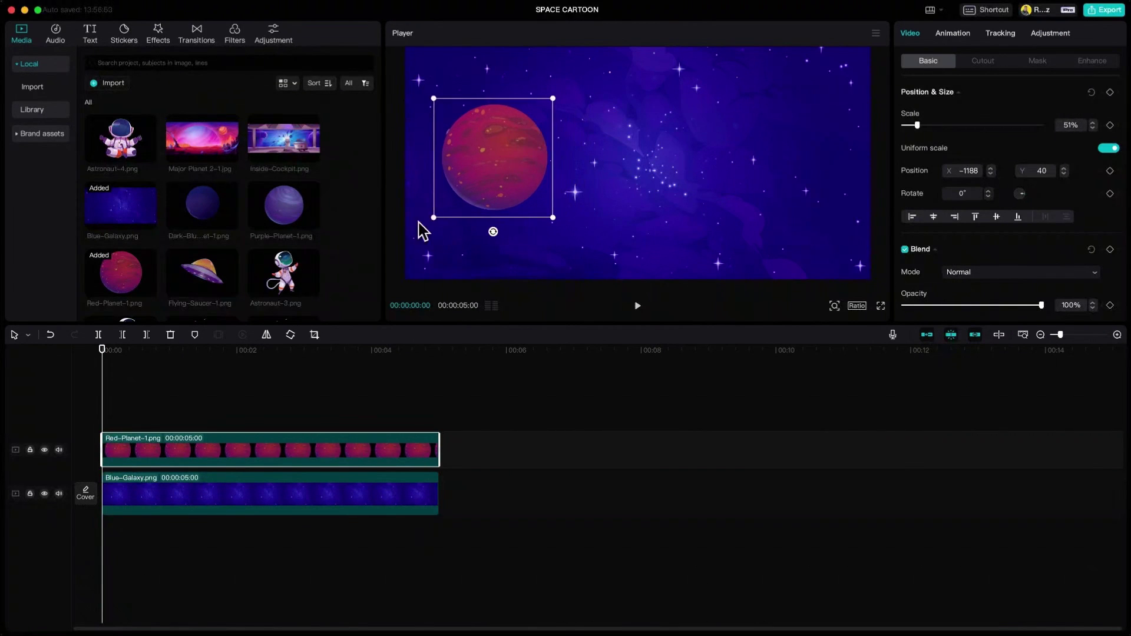
# - Overlay Purple-Planet-1.png above the red planet's track, shrunk and placed in the frame's upper right at about X 1230, Y 428
pyautogui.moveTo(284, 205); pyautogui.dragTo(112, 410)
pyautogui.moveTo(753, 48); pyautogui.dragTo(778, 119)
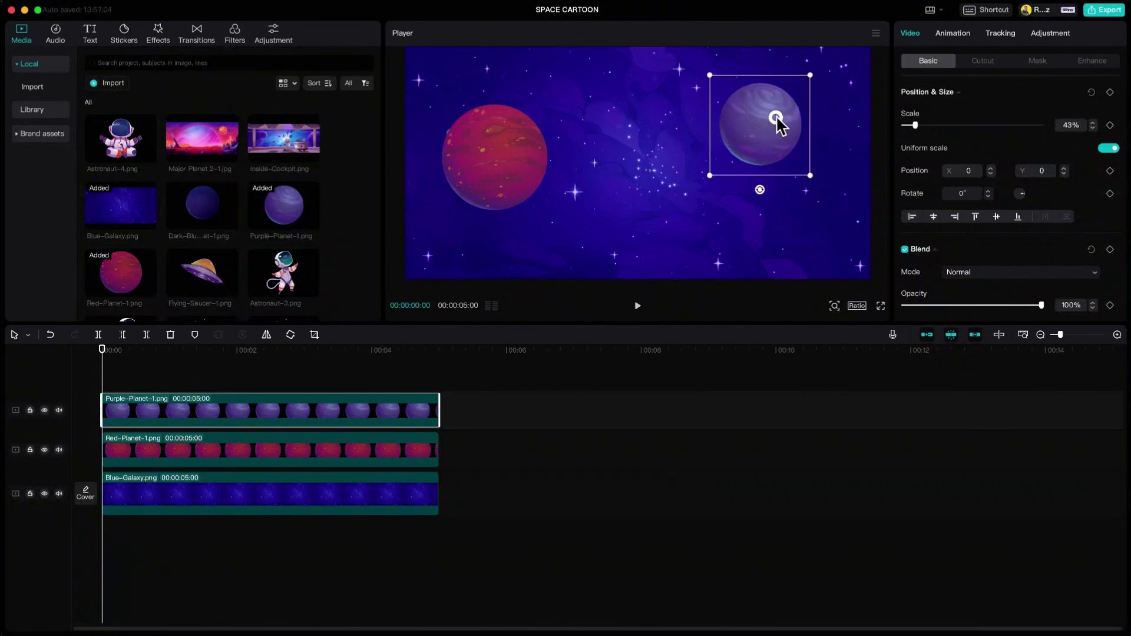
pyautogui.moveTo(812, 77); pyautogui.dragTo(826, 71)
# - Overlay Dark-Blue-planet-1.png above the purple planet's track, scaled to about 19% and placed at about X 1559, Y -564
pyautogui.moveTo(202, 206); pyautogui.dragTo(112, 377)
pyautogui.moveTo(753, 48); pyautogui.dragTo(847, 221)
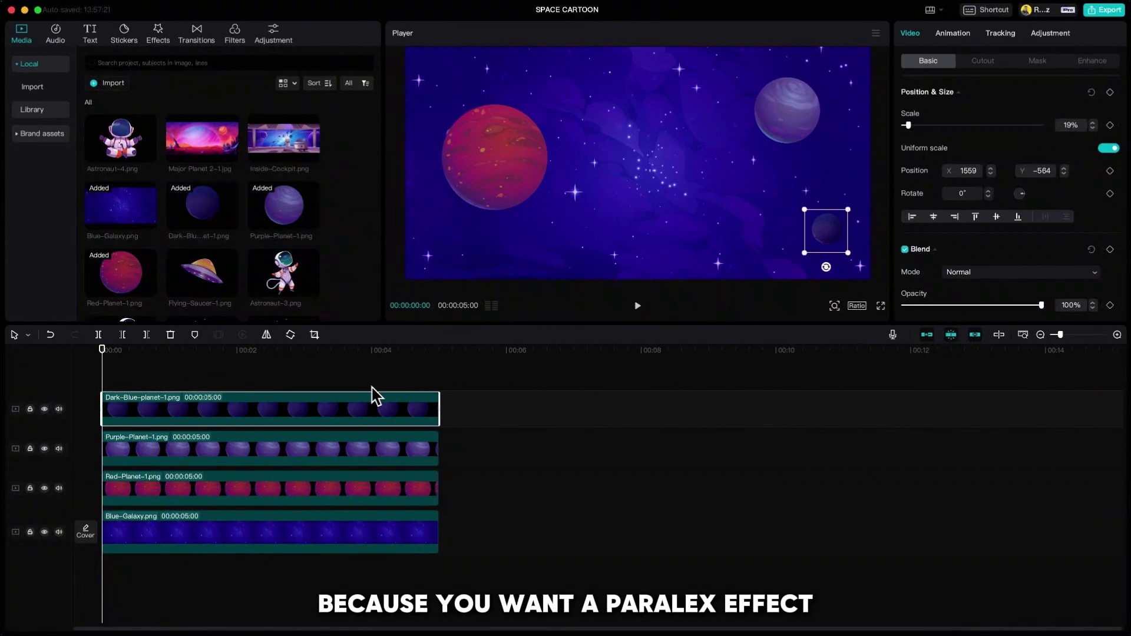
pyautogui.click(154, 371)
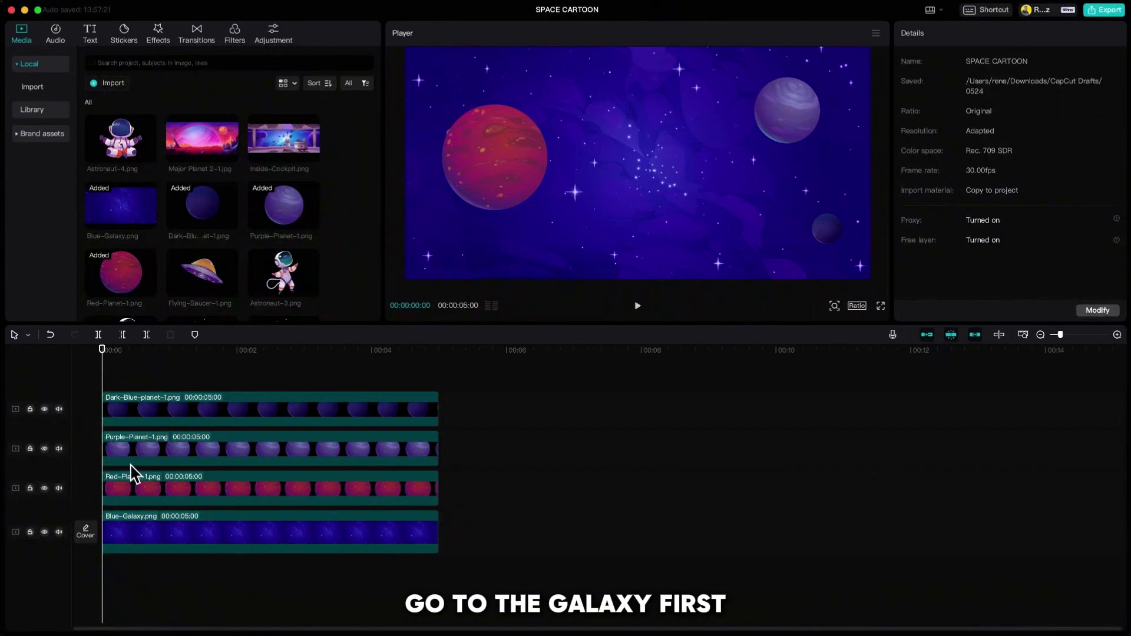
# - Keyframe the galaxy's position and size at the clip's start, and set its scale to 104% at 5 seconds
pyautogui.click(145, 536)
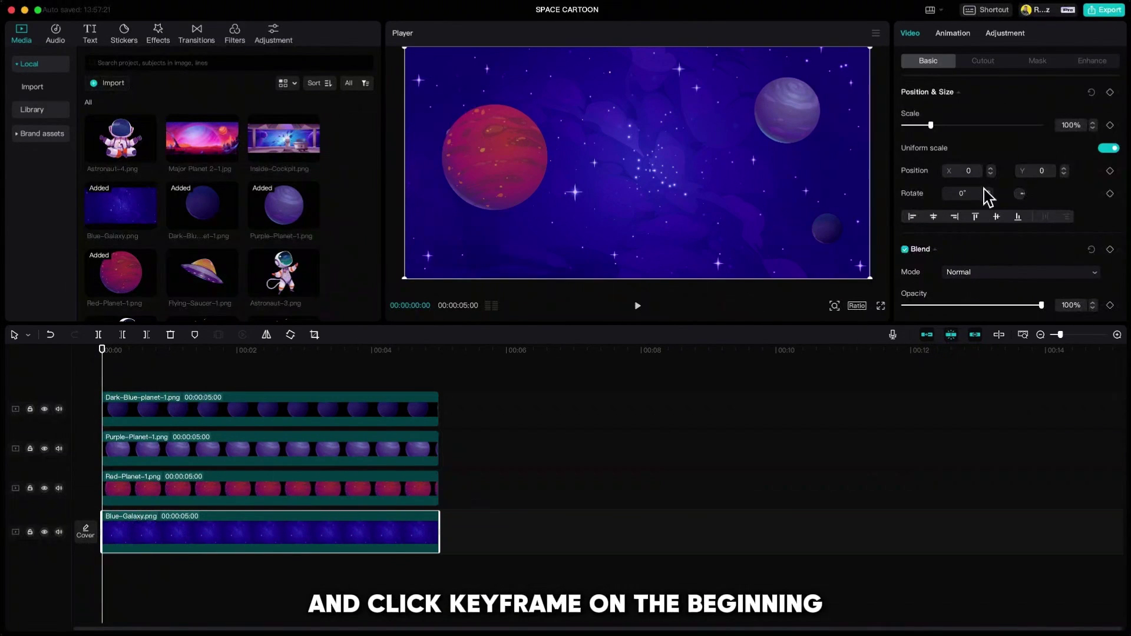
pyautogui.click(1110, 93)
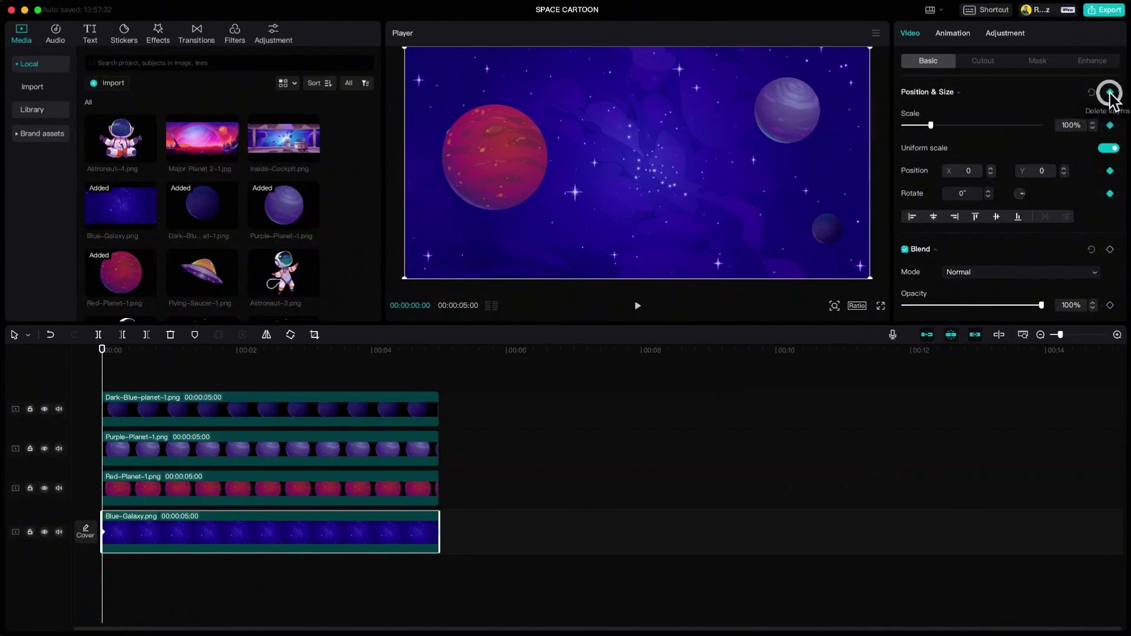
pyautogui.moveTo(103, 357); pyautogui.dragTo(452, 377)
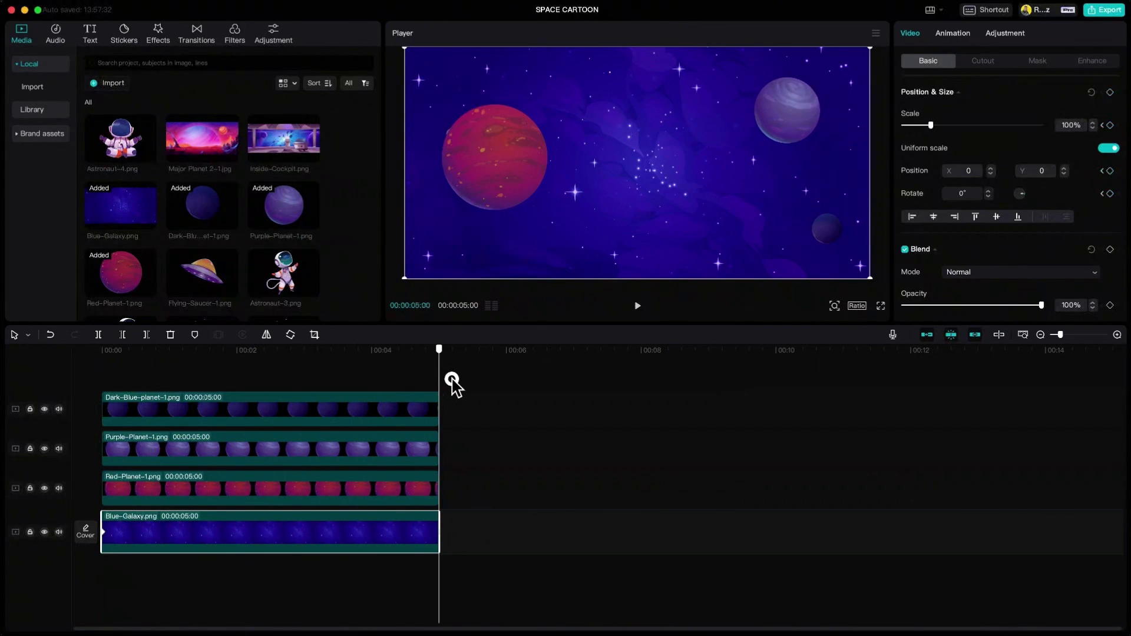
pyautogui.click(1093, 122)
pyautogui.click(1093, 122)
pyautogui.click(1094, 122)
pyautogui.click(1093, 122)
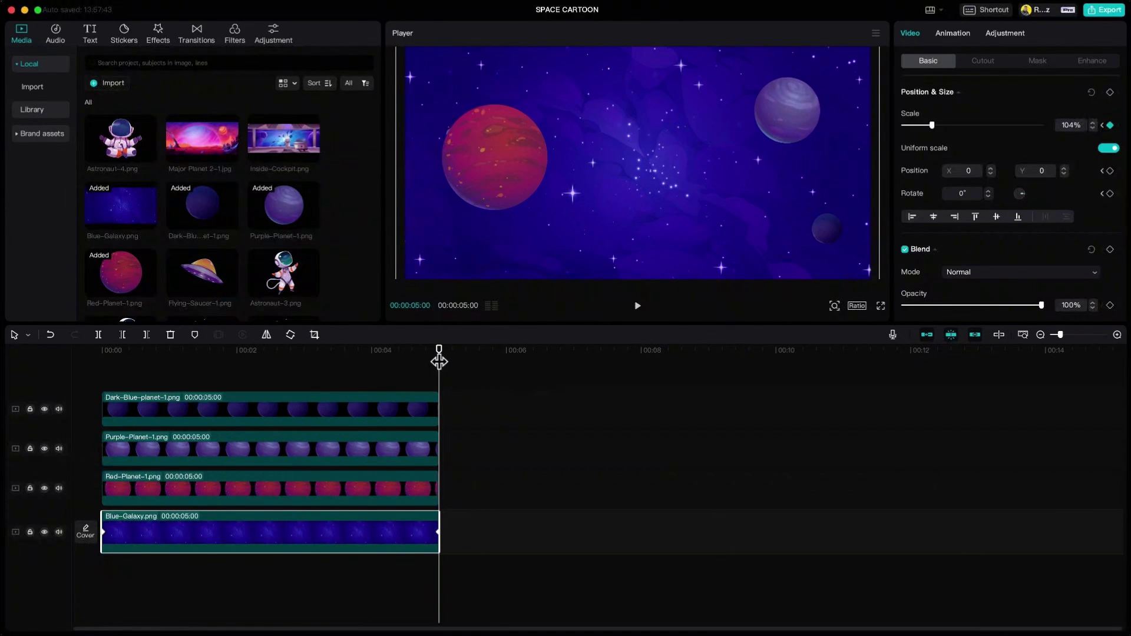
# - Keyframe the red planet at a reduced scale at the start and at 48% at 5 seconds, shifted slightly down and outward
pyautogui.moveTo(438, 361); pyautogui.dragTo(94, 408)
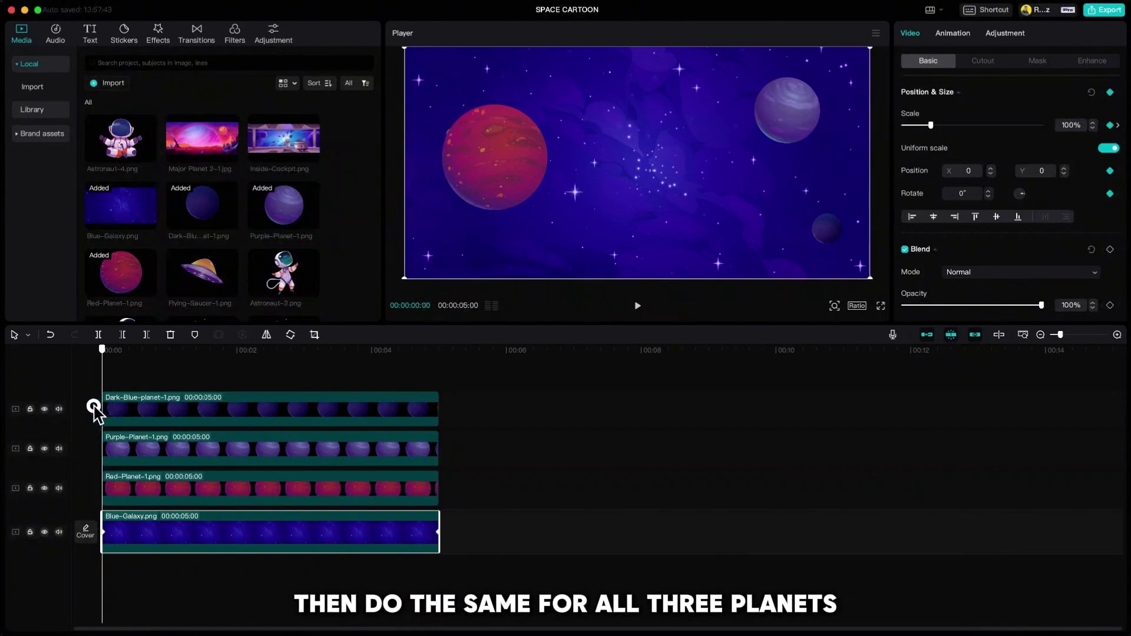
pyautogui.click(128, 496)
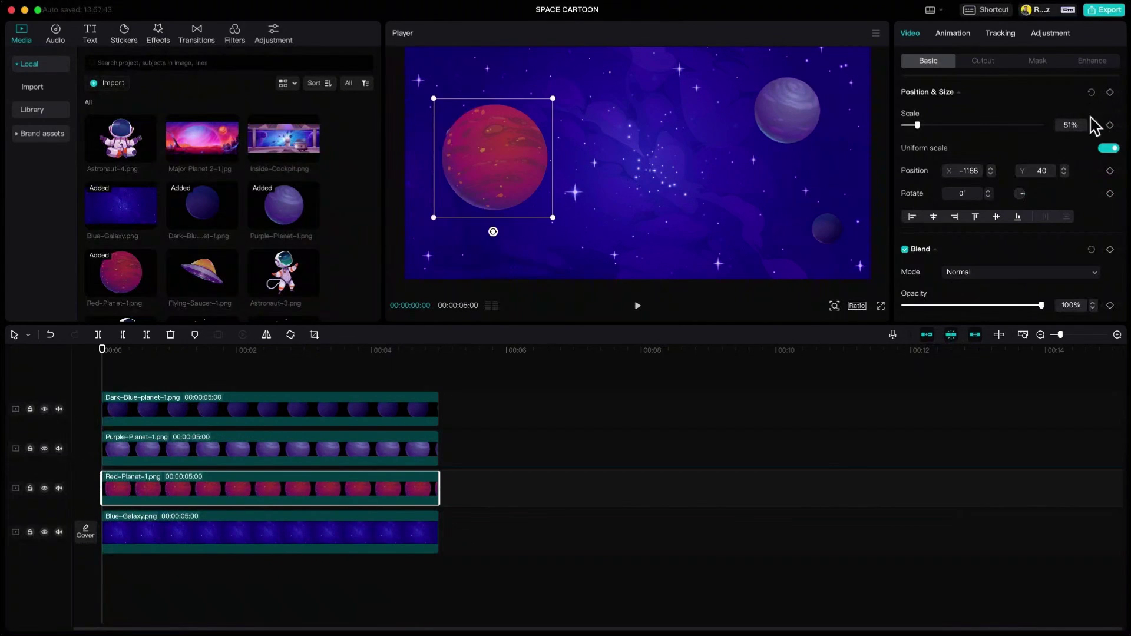
pyautogui.scroll(-8, 1090, 125)
pyautogui.moveTo(109, 351); pyautogui.dragTo(439, 368)
pyautogui.scroll(5, 1091, 121)
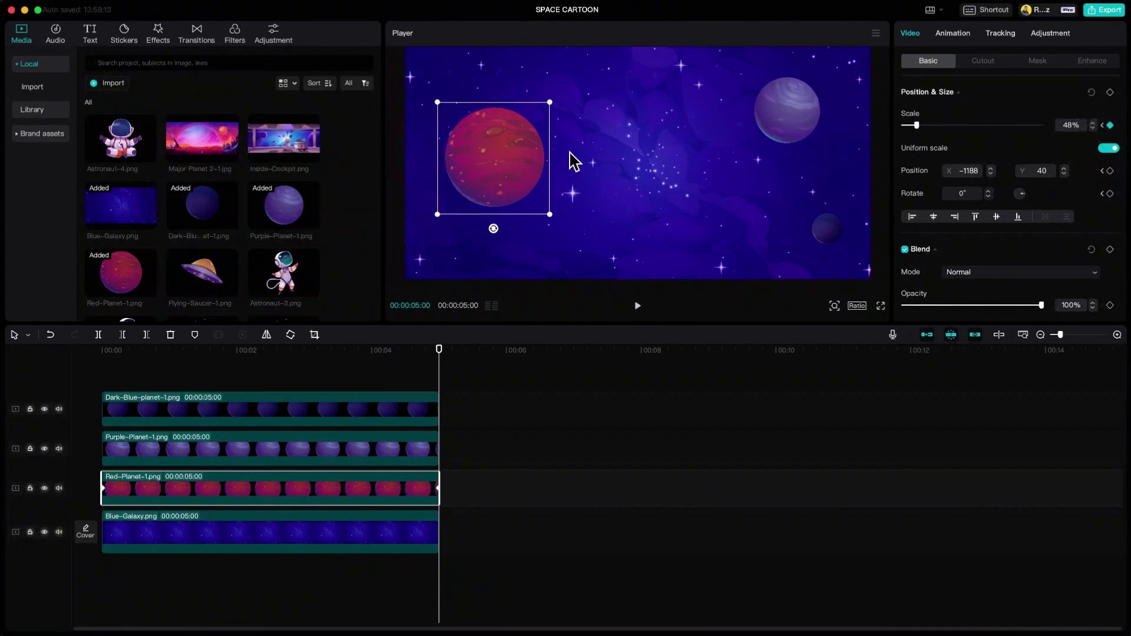
pyautogui.moveTo(515, 159); pyautogui.dragTo(510, 164)
# - Keyframe the purple planet's scale to grow from 31% at the start to 34% at 5 seconds
pyautogui.click(421, 451)
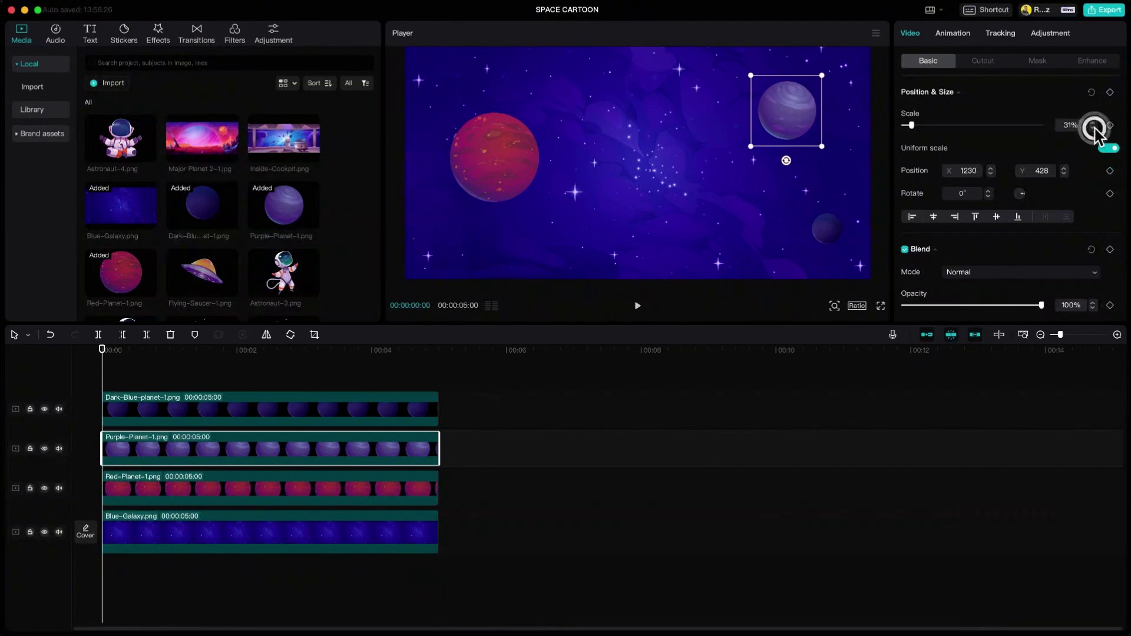
pyautogui.moveTo(102, 351); pyautogui.dragTo(439, 351)
pyautogui.scroll(3, 1095, 125)
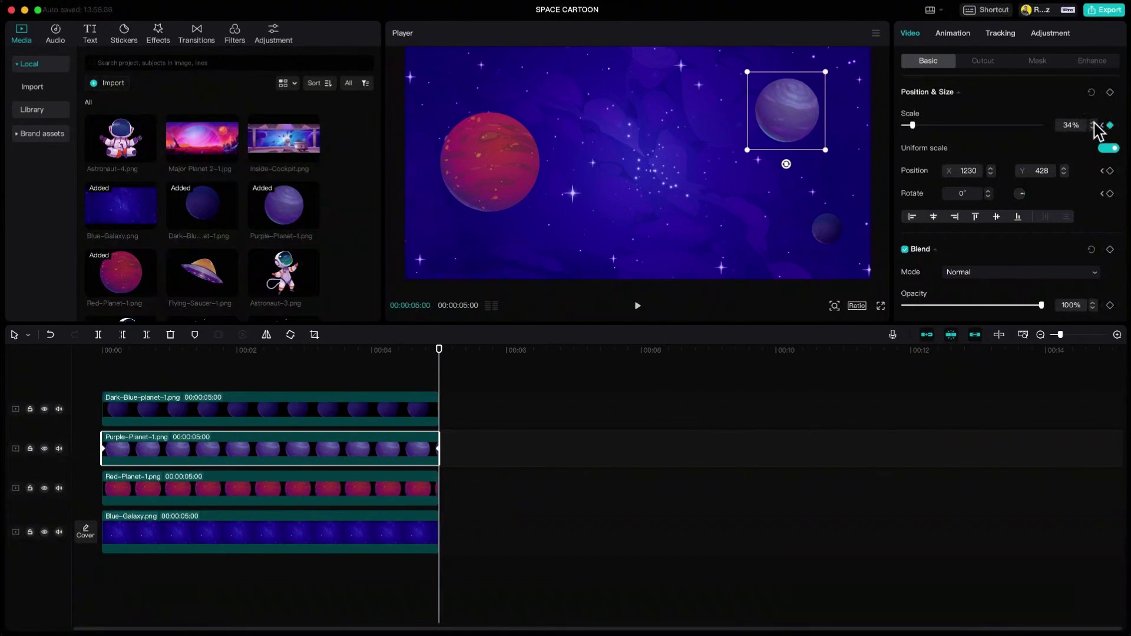
# - Keyframe the dark blue planet's scale at the clip's start and end, using 17% at the start
pyautogui.click(434, 407)
pyautogui.moveTo(176, 351); pyautogui.dragTo(101, 396)
pyautogui.scroll(-5, 214, 283)
pyautogui.scroll(1, 215, 283)
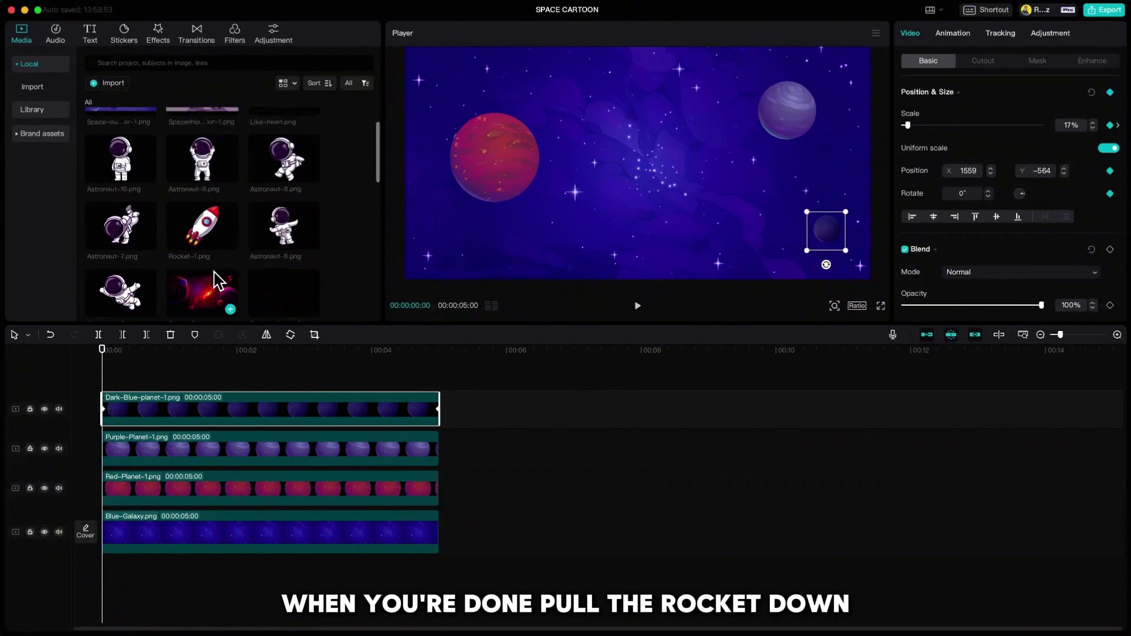
# - Add Rocket-1.png above the planets at 35% scale and 34° rotation, and keyframe it off-screen at X -2266, Y -1024 at the start
pyautogui.moveTo(206, 234); pyautogui.dragTo(100, 384)
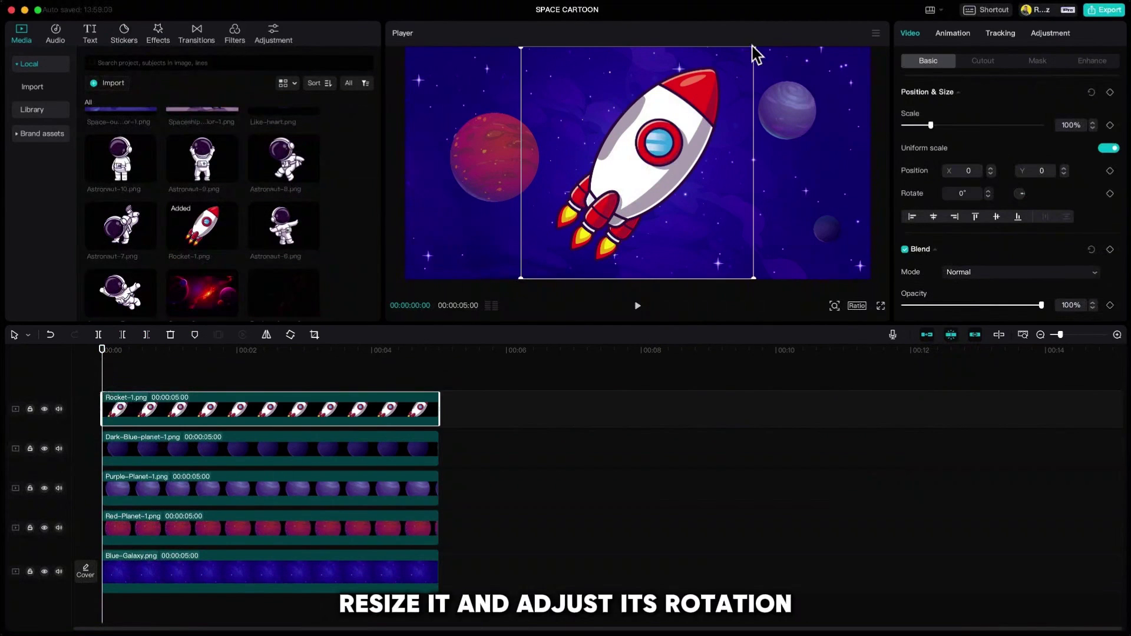
pyautogui.moveTo(754, 47); pyautogui.dragTo(697, 103)
pyautogui.moveTo(637, 233); pyautogui.dragTo(597, 239)
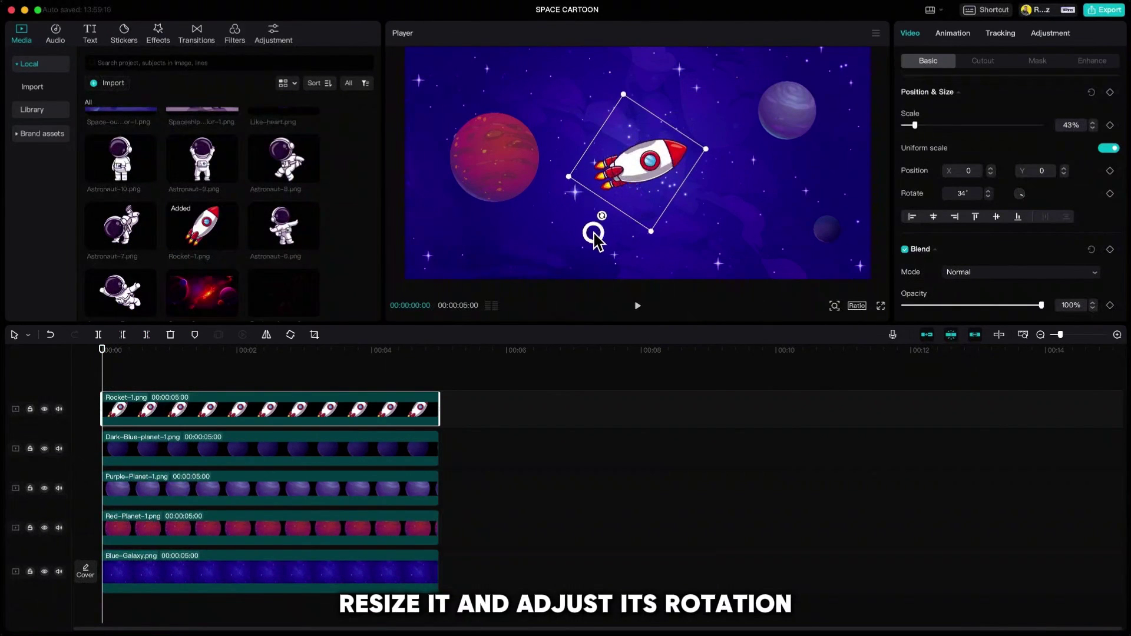
pyautogui.moveTo(658, 172); pyautogui.dragTo(405, 285)
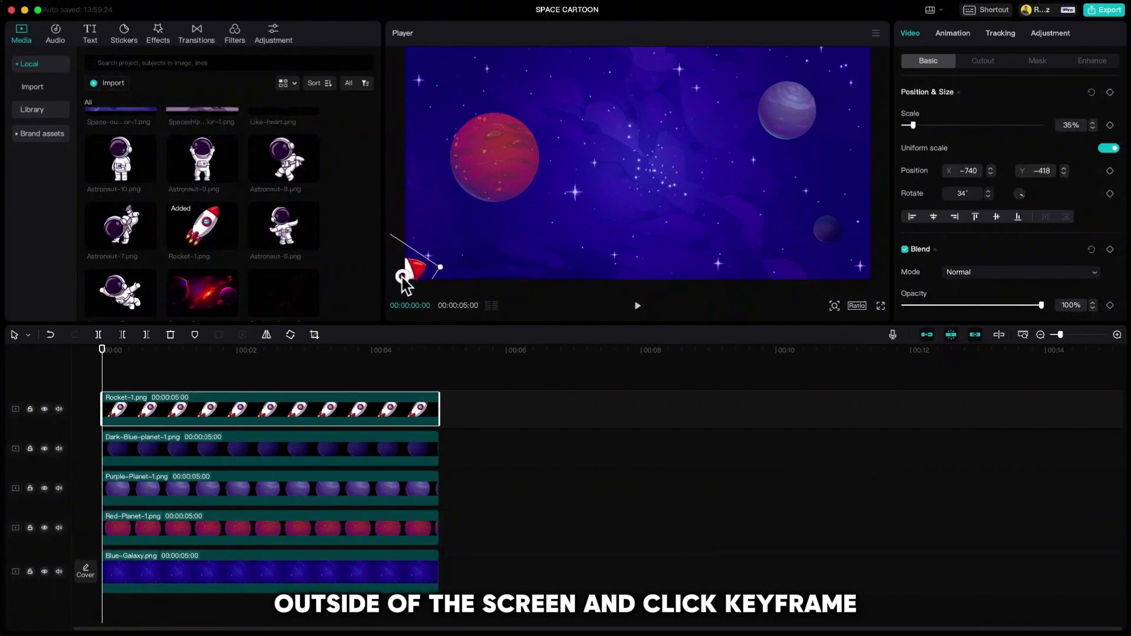
pyautogui.click(1110, 92)
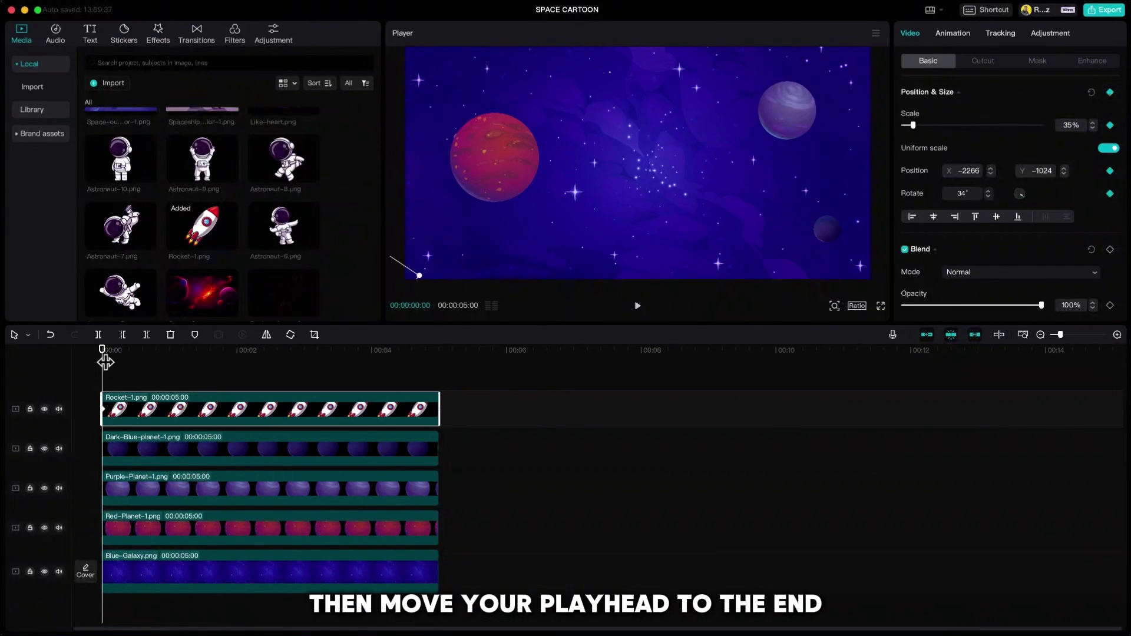
# - Keyframe the rocket at 5 seconds with 10% scale, off-screen past the upper-right corner at X 2056, Y 636
pyautogui.moveTo(109, 363); pyautogui.dragTo(439, 362)
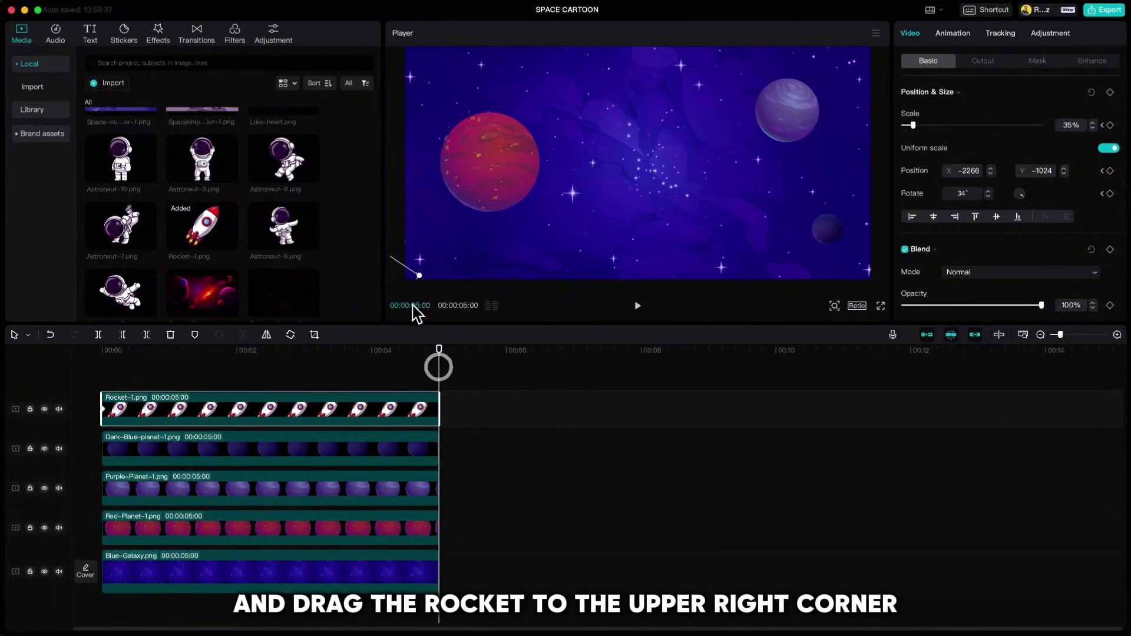
pyautogui.moveTo(411, 276); pyautogui.dragTo(791, 131)
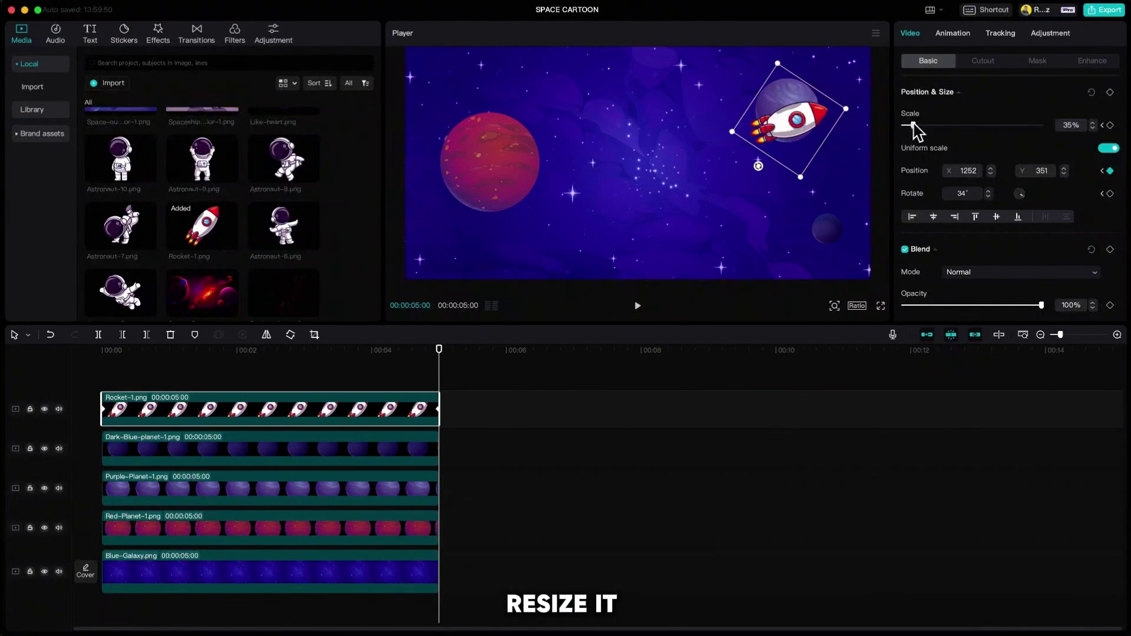
pyautogui.moveTo(913, 125); pyautogui.dragTo(907, 125)
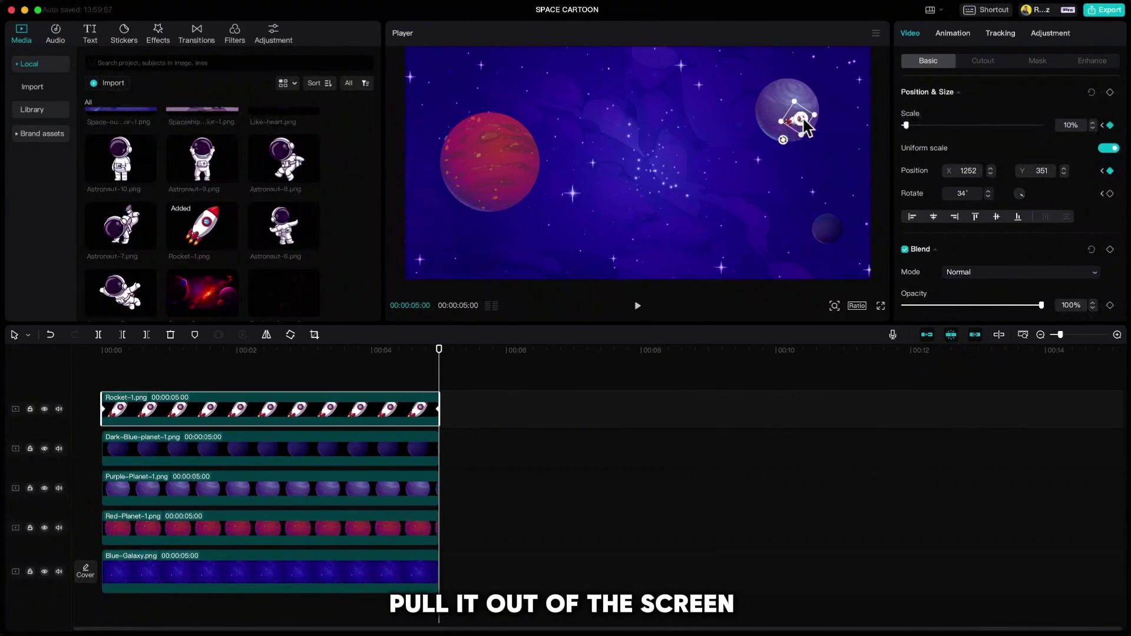
pyautogui.moveTo(803, 121); pyautogui.dragTo(890, 95)
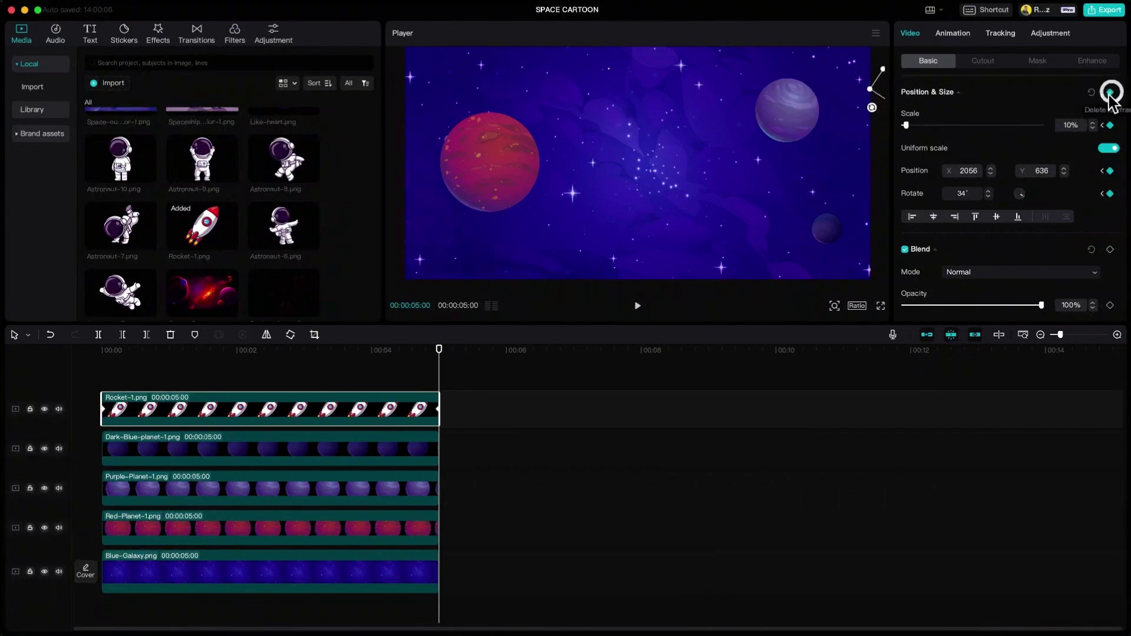
# - Keyframe the rocket's opacity at 100% at 00:00:03:13 and at 15% at 5 seconds
pyautogui.moveTo(438, 349); pyautogui.dragTo(331, 399)
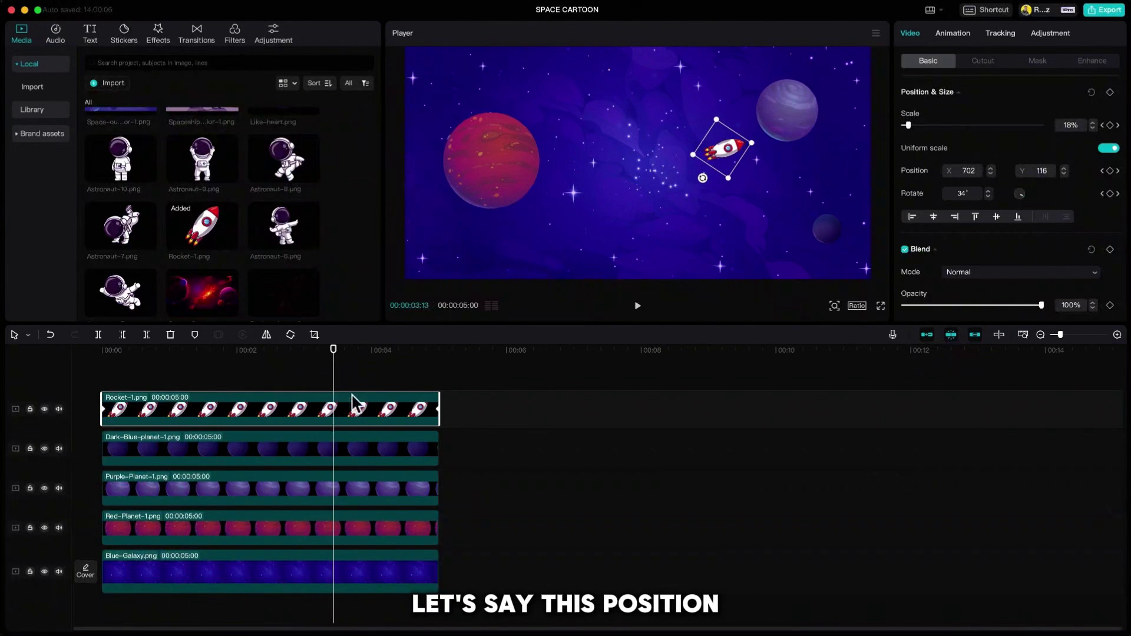
pyautogui.click(960, 250)
pyautogui.scroll(-2, 966, 235)
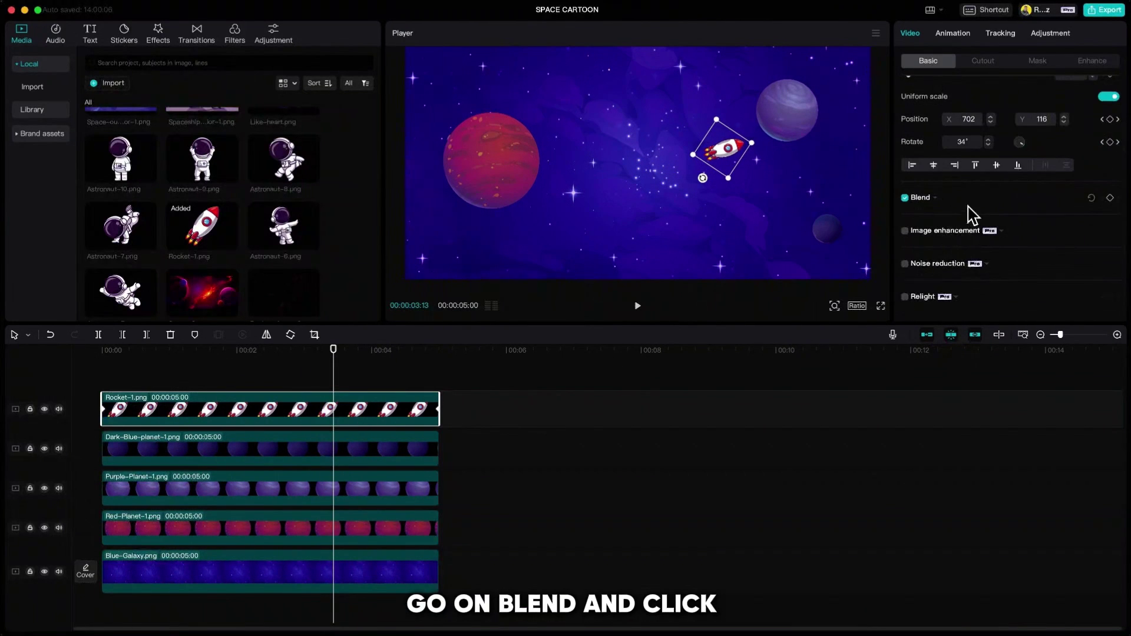
pyautogui.click(971, 200)
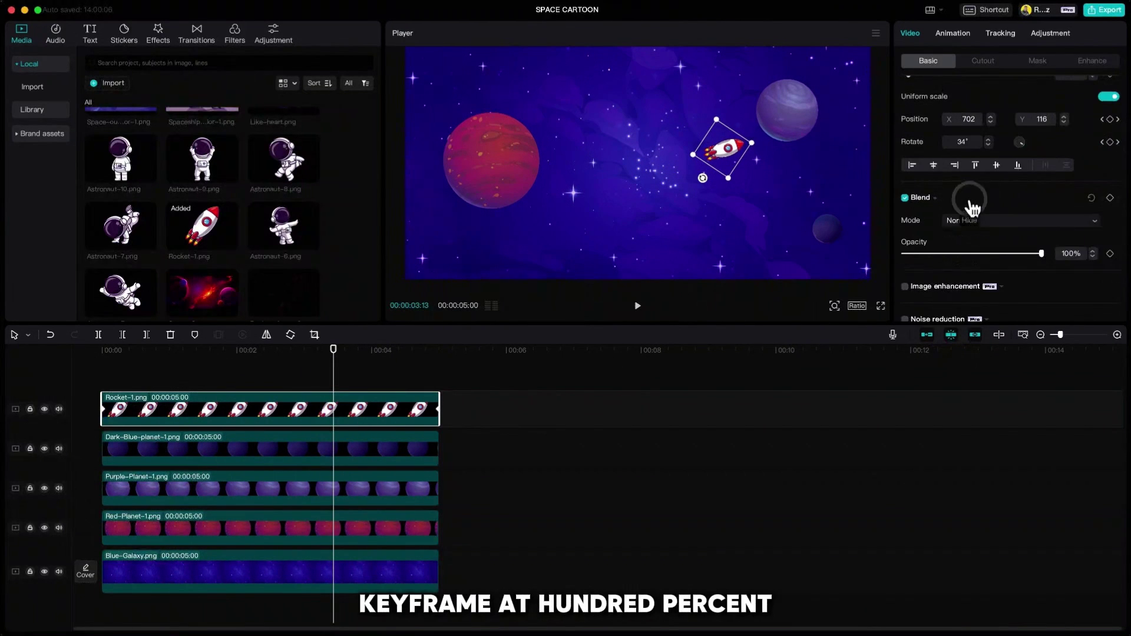
pyautogui.click(1110, 254)
pyautogui.moveTo(333, 350); pyautogui.dragTo(439, 348)
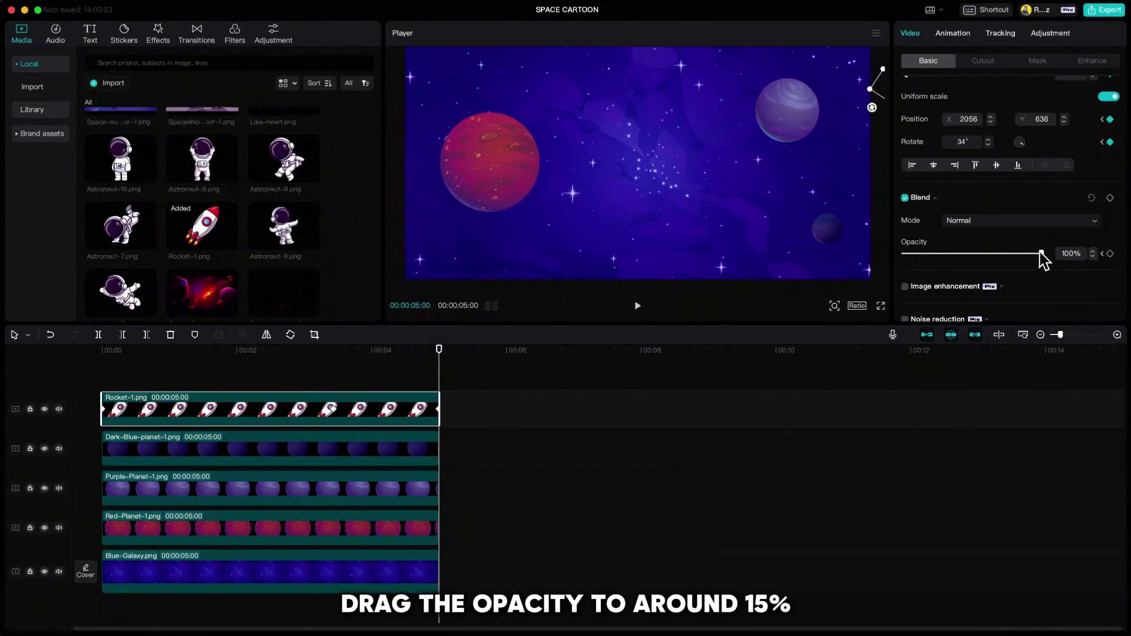
pyautogui.moveTo(946, 260); pyautogui.dragTo(926, 264)
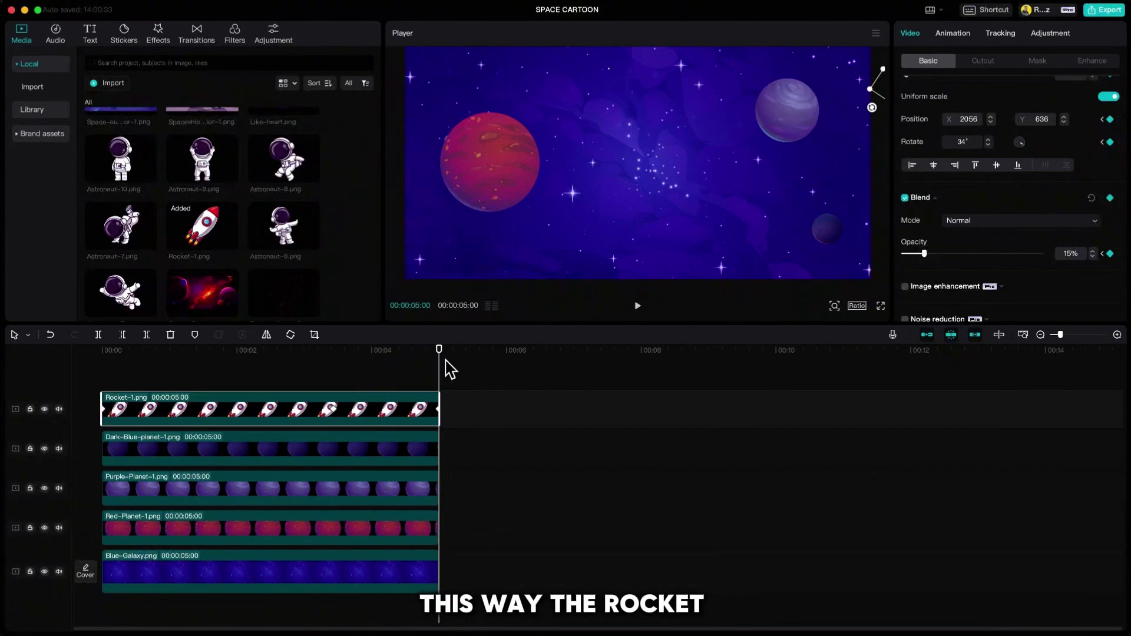
# - Add Space-out-of-interior-1.png at 5 seconds scaled to 115%, and stack Spaceship-interior-1.png above it scaled to 114%
pyautogui.moveTo(439, 349); pyautogui.dragTo(431, 386)
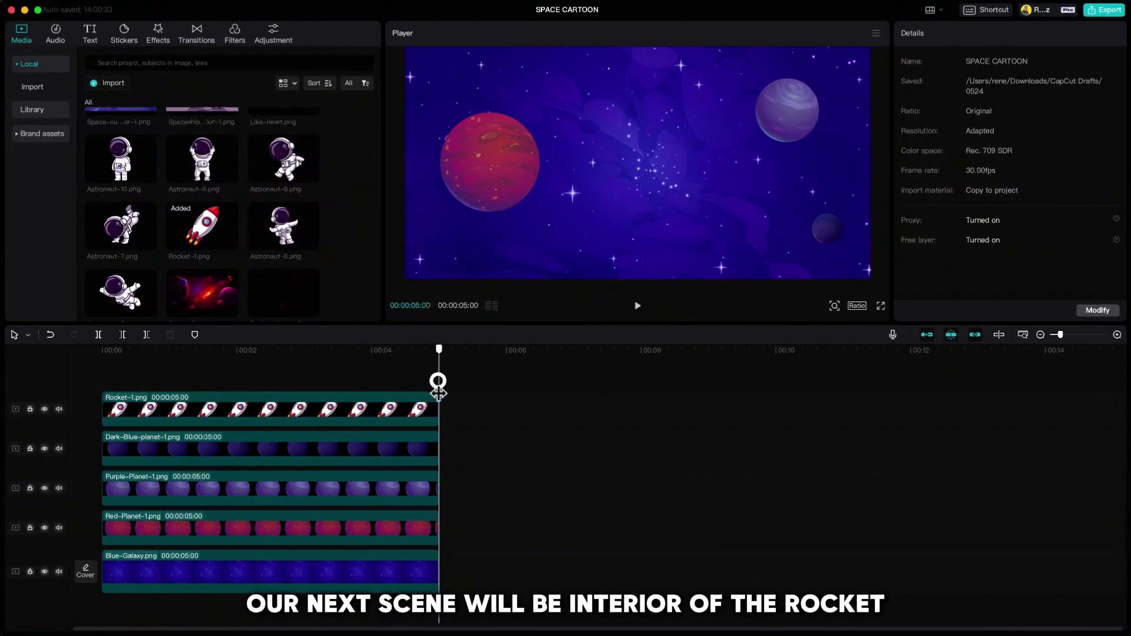
pyautogui.scroll(2, 266, 245)
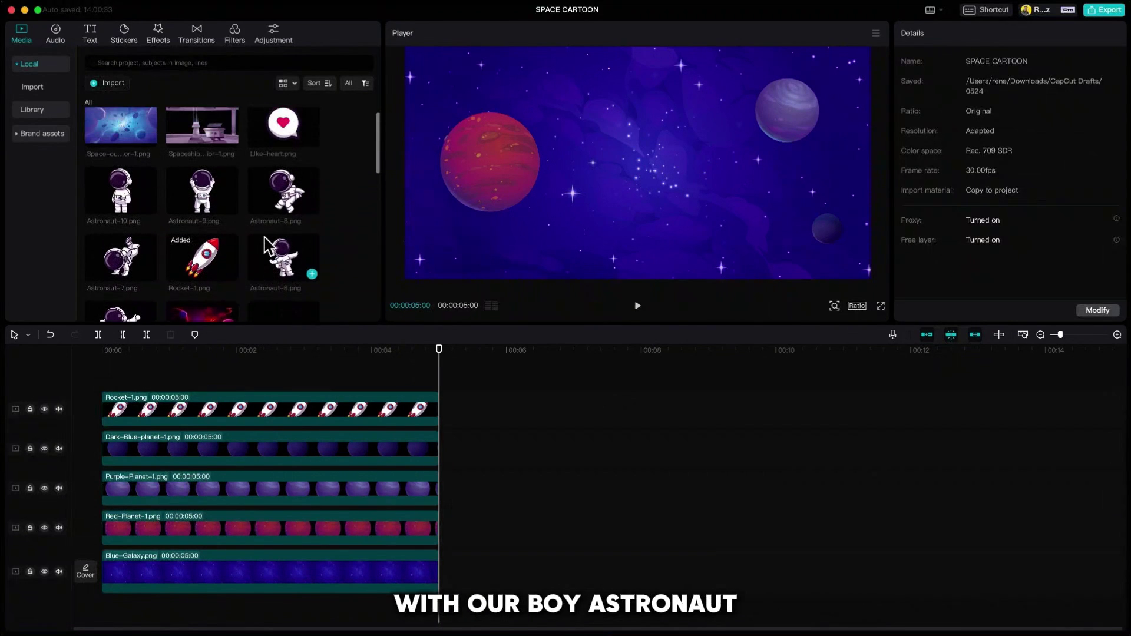
pyautogui.click(149, 155)
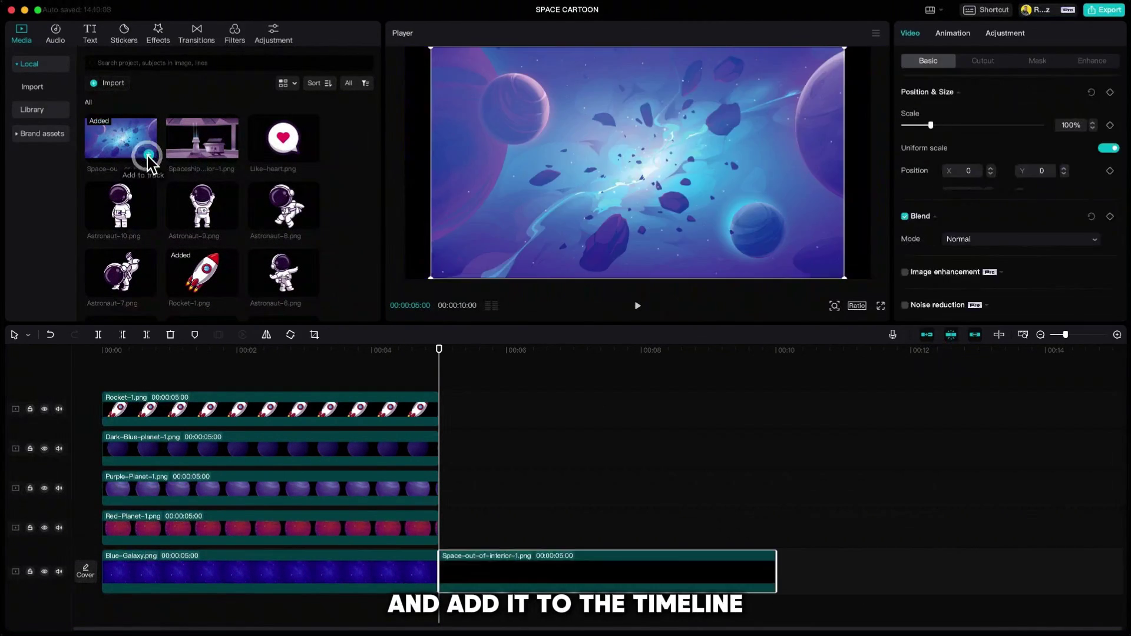
pyautogui.moveTo(933, 125); pyautogui.dragTo(936, 125)
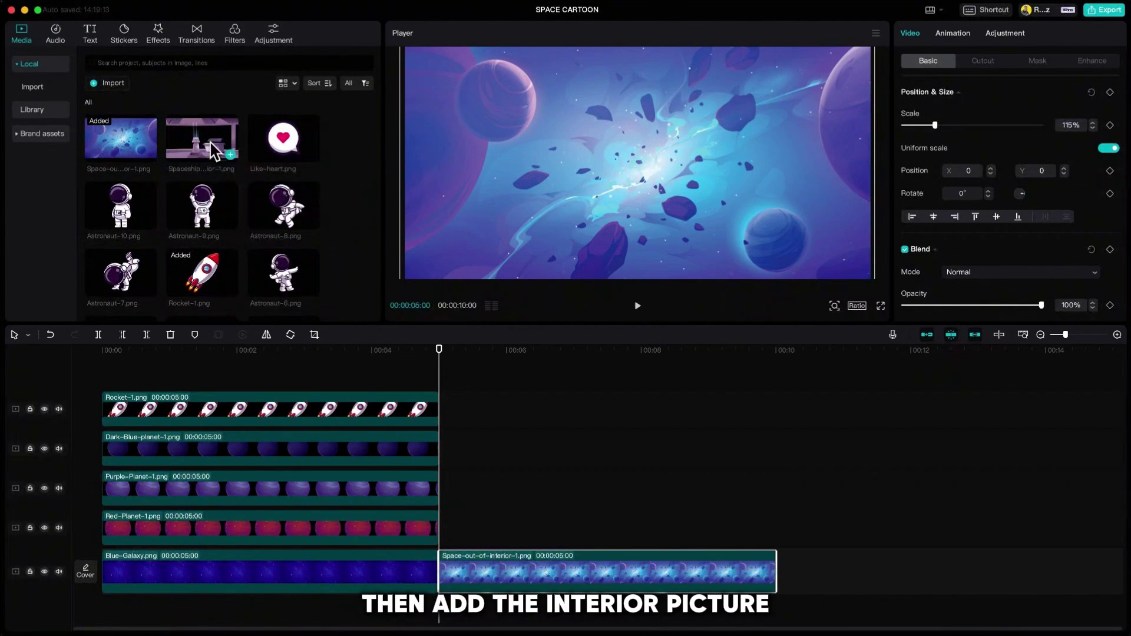
pyautogui.moveTo(218, 145); pyautogui.dragTo(445, 533)
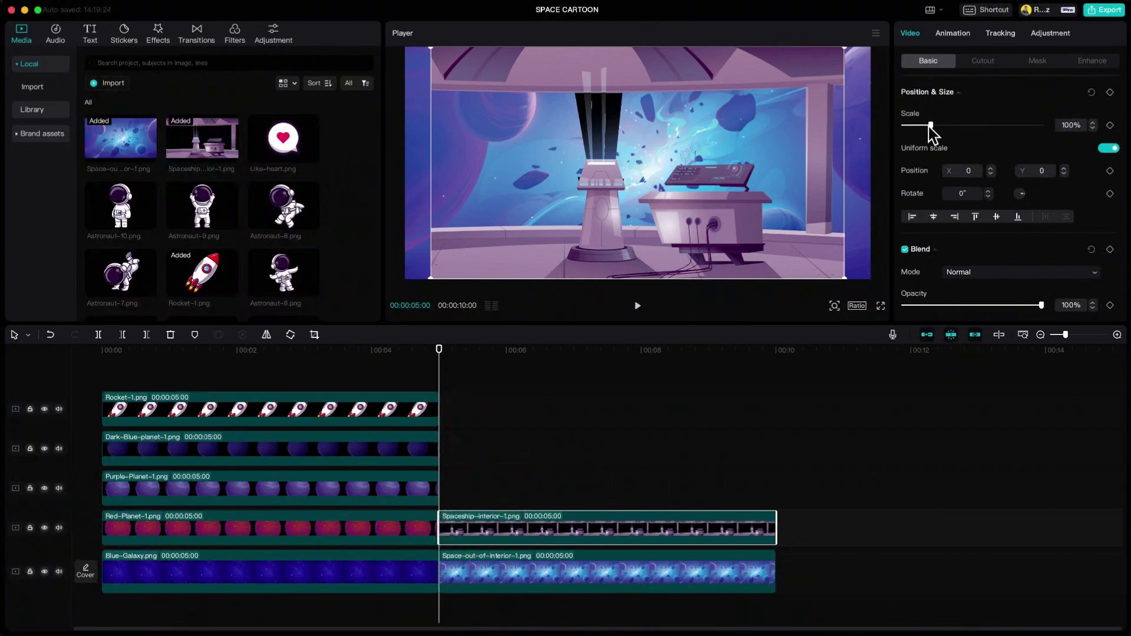
pyautogui.moveTo(930, 125); pyautogui.dragTo(935, 126)
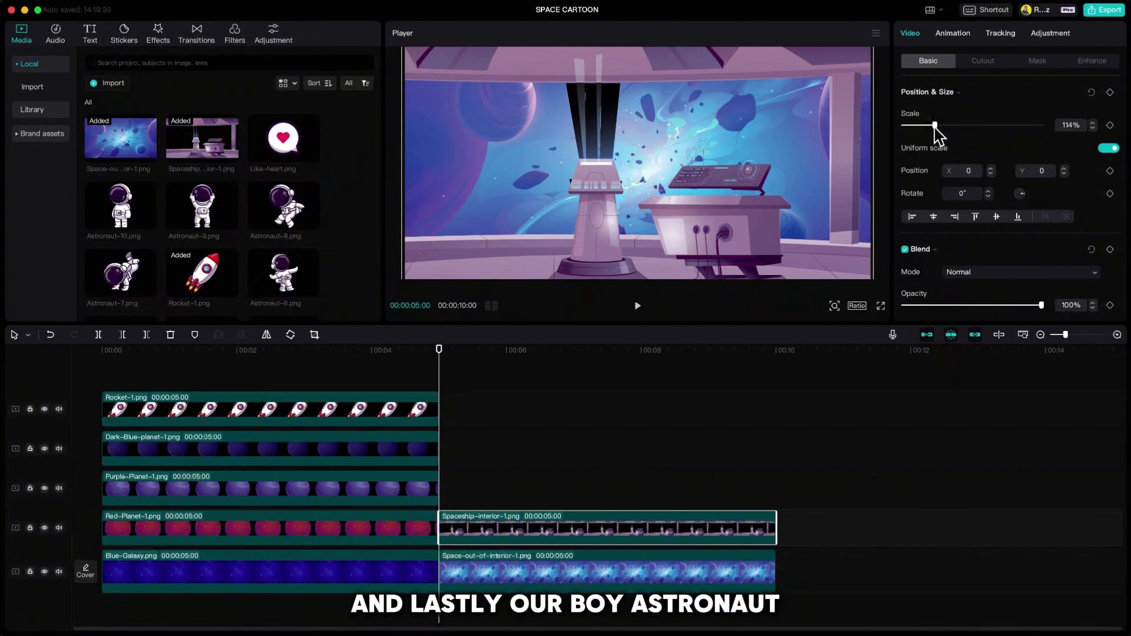
# - Add Astronaut-10.png above the spaceship interior at 5 seconds, scale it to 75% and stand it beside the console at X 1522, Y -309
pyautogui.moveTo(128, 209); pyautogui.dragTo(442, 488)
pyautogui.moveTo(930, 126); pyautogui.dragTo(924, 125)
pyautogui.moveTo(663, 171); pyautogui.dragTo(838, 209)
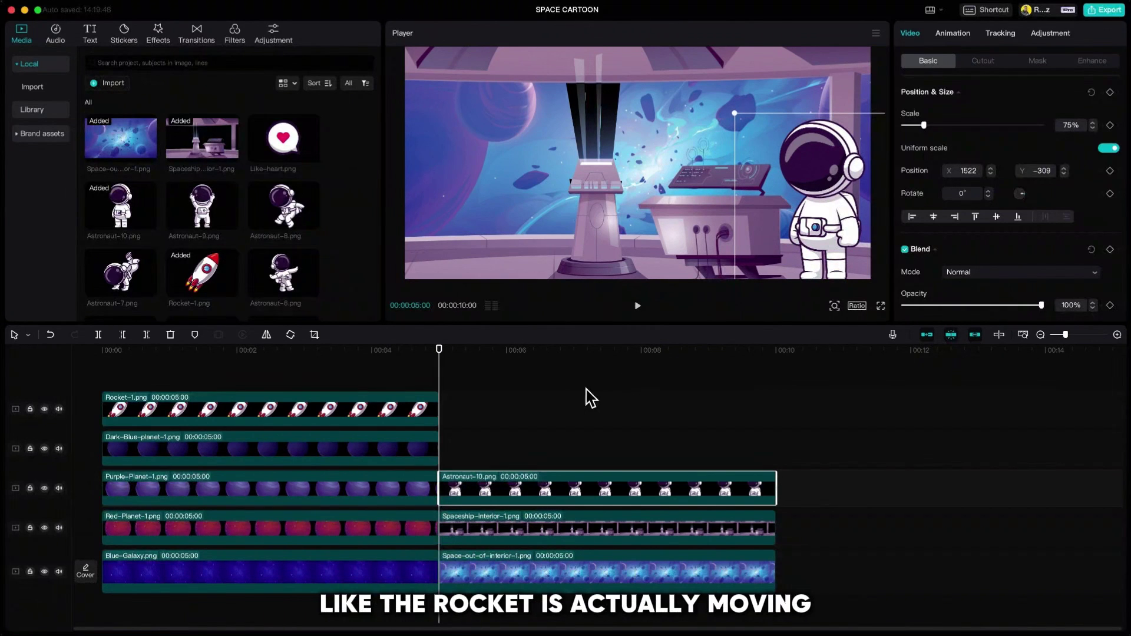
# - Keyframe the Space-out-of-interior-1.png background's scale from 115% at 5 seconds to 125% at 10 seconds
pyautogui.click(510, 567)
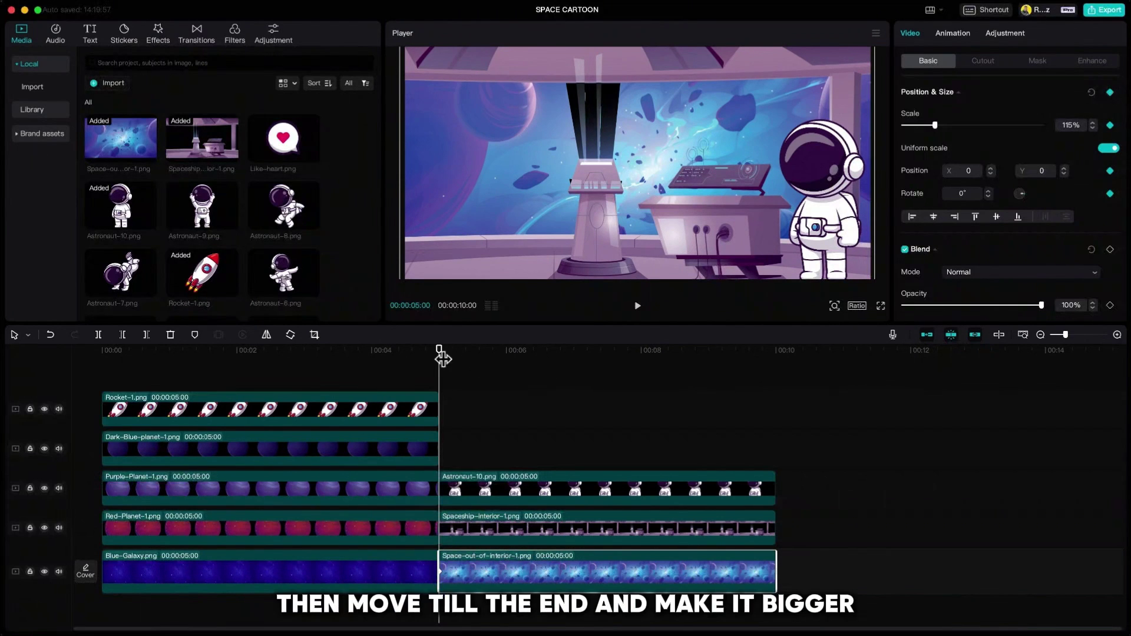
pyautogui.moveTo(442, 354); pyautogui.dragTo(772, 370)
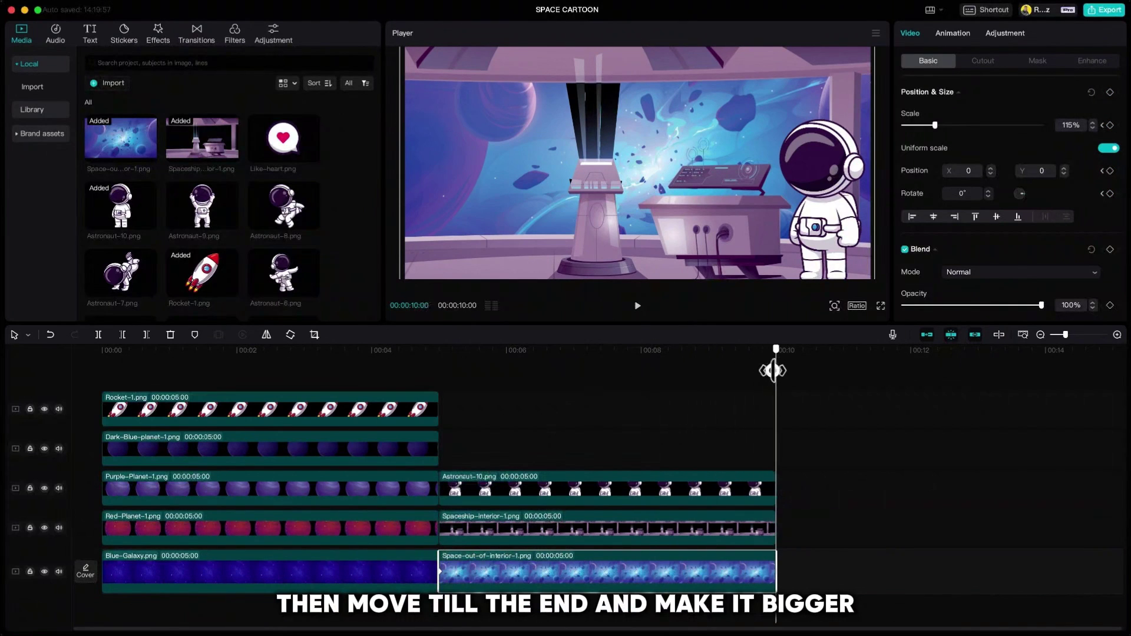
pyautogui.click(1093, 123)
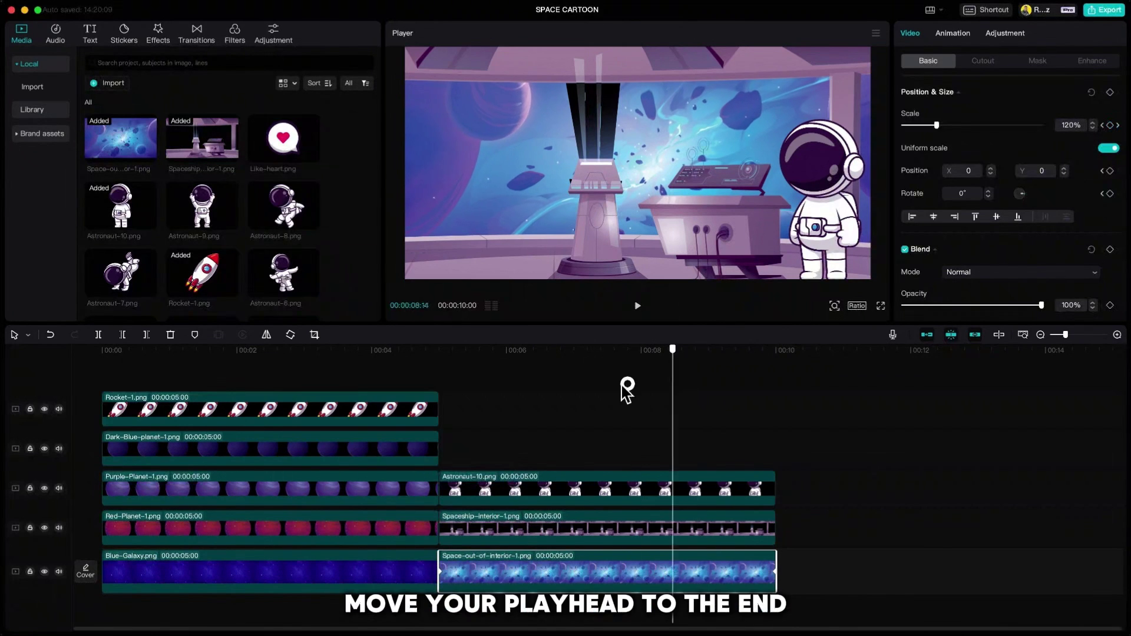
# - Add the red galaxy Space-2.png at 10 seconds and scale it to 111% to fill the frame
pyautogui.moveTo(627, 387); pyautogui.dragTo(776, 396)
pyautogui.scroll(-3, 250, 232)
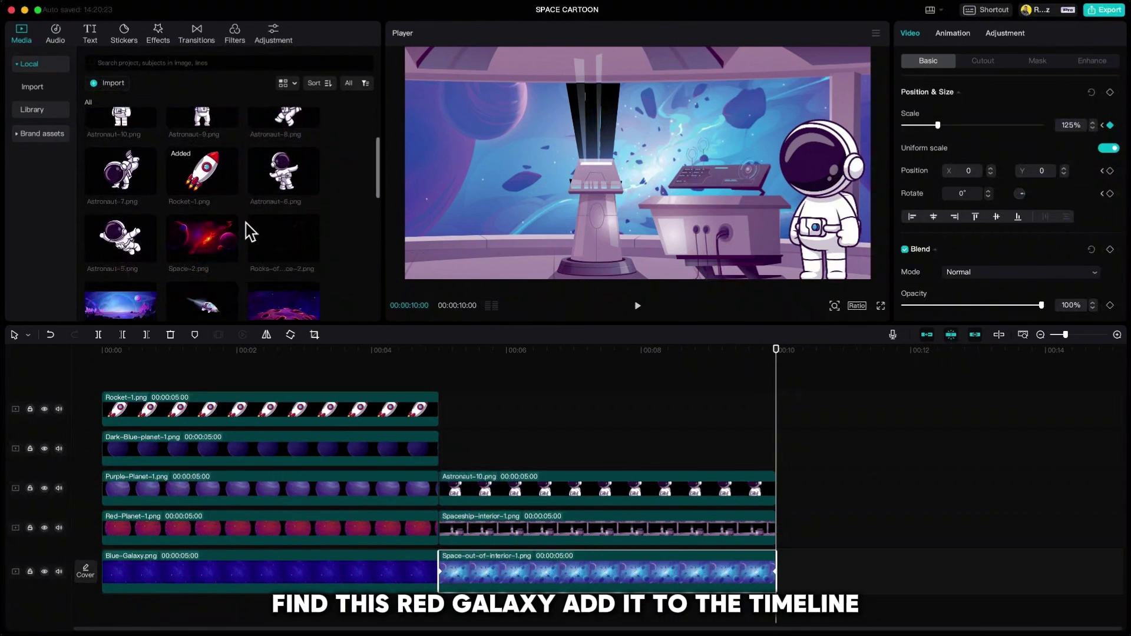
pyautogui.click(230, 255)
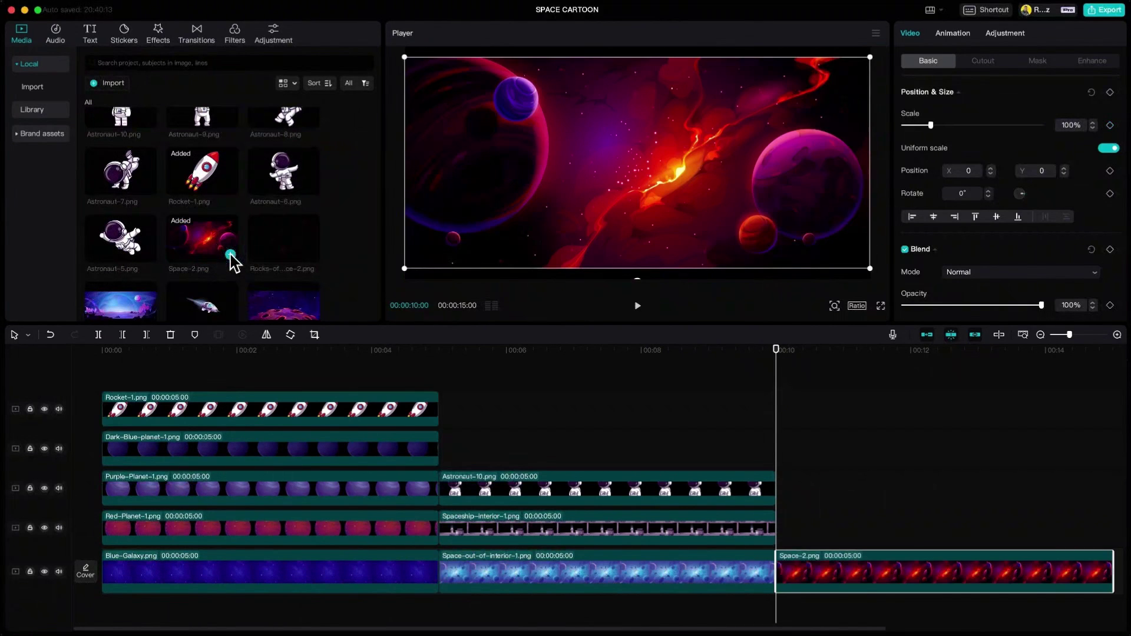
pyautogui.moveTo(930, 125); pyautogui.dragTo(934, 125)
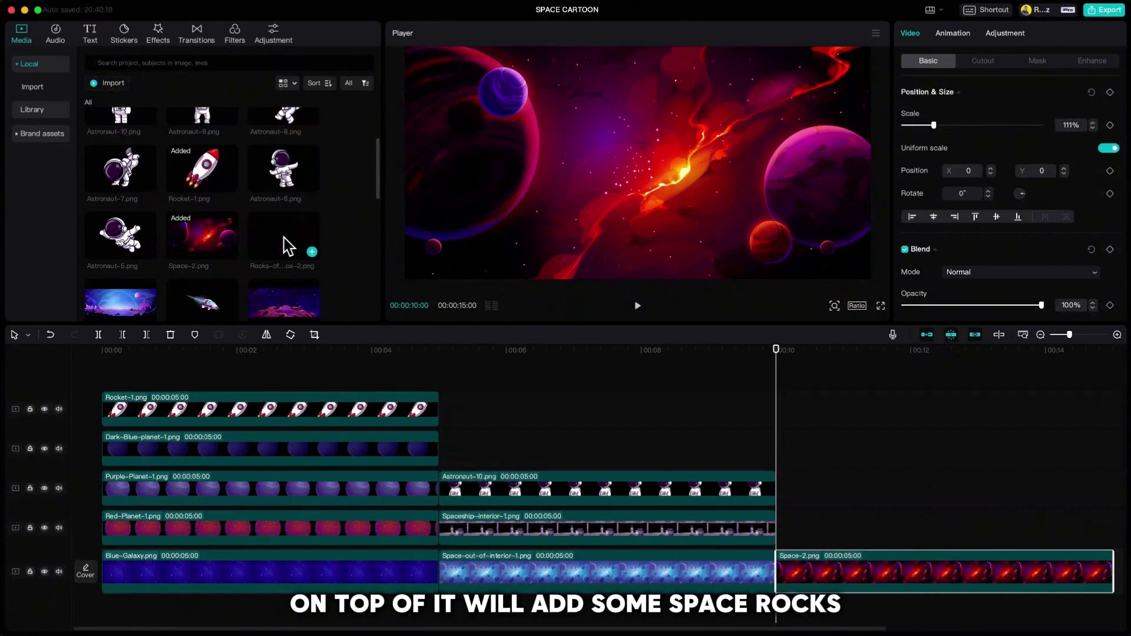
# - Add Rocks-of-the-Space-2.png above the red galaxy, rotate it 16°, move it to X -74, Y -30, and keyframe it at 10 seconds
pyautogui.moveTo(285, 248); pyautogui.dragTo(778, 528)
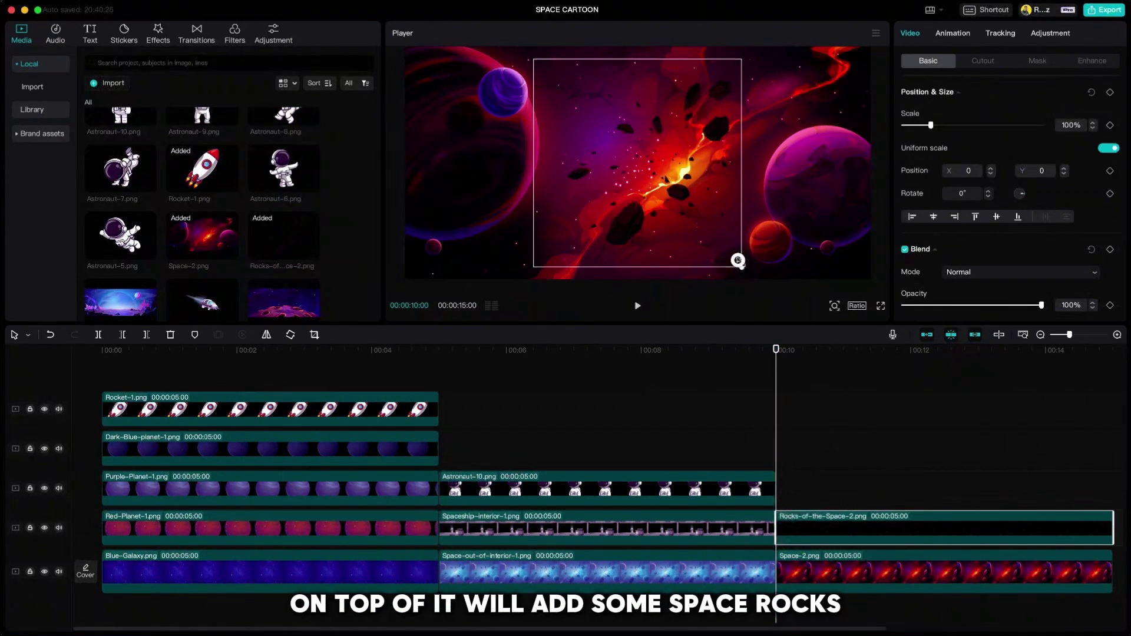
pyautogui.moveTo(639, 281); pyautogui.dragTo(605, 271)
pyautogui.moveTo(927, 126); pyautogui.dragTo(931, 126)
pyautogui.moveTo(623, 225); pyautogui.dragTo(606, 232)
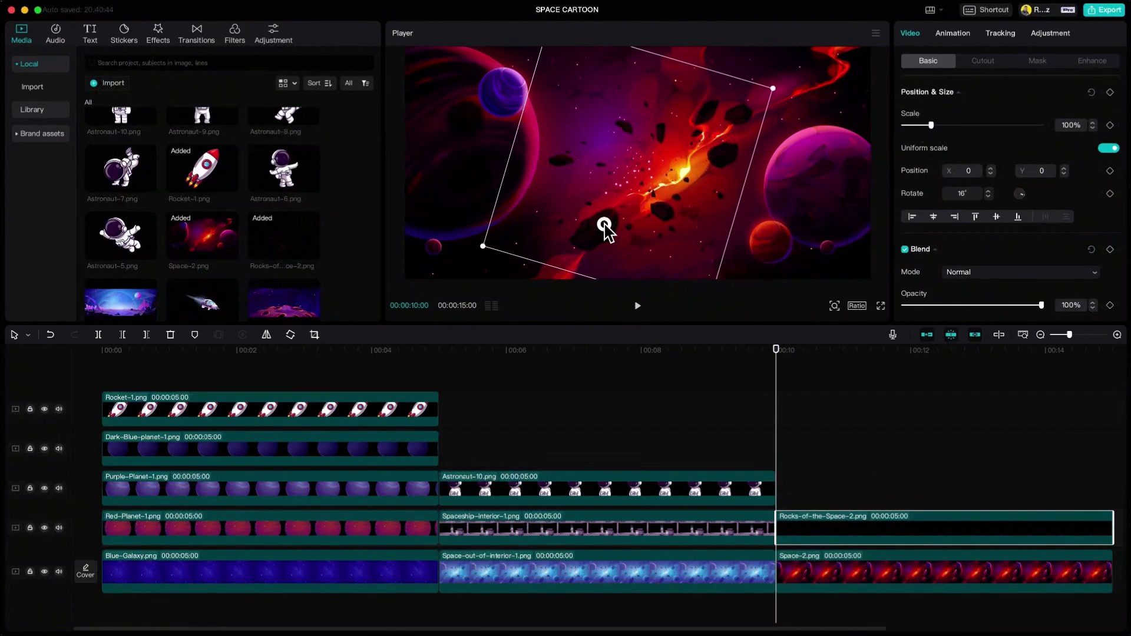
pyautogui.click(1110, 93)
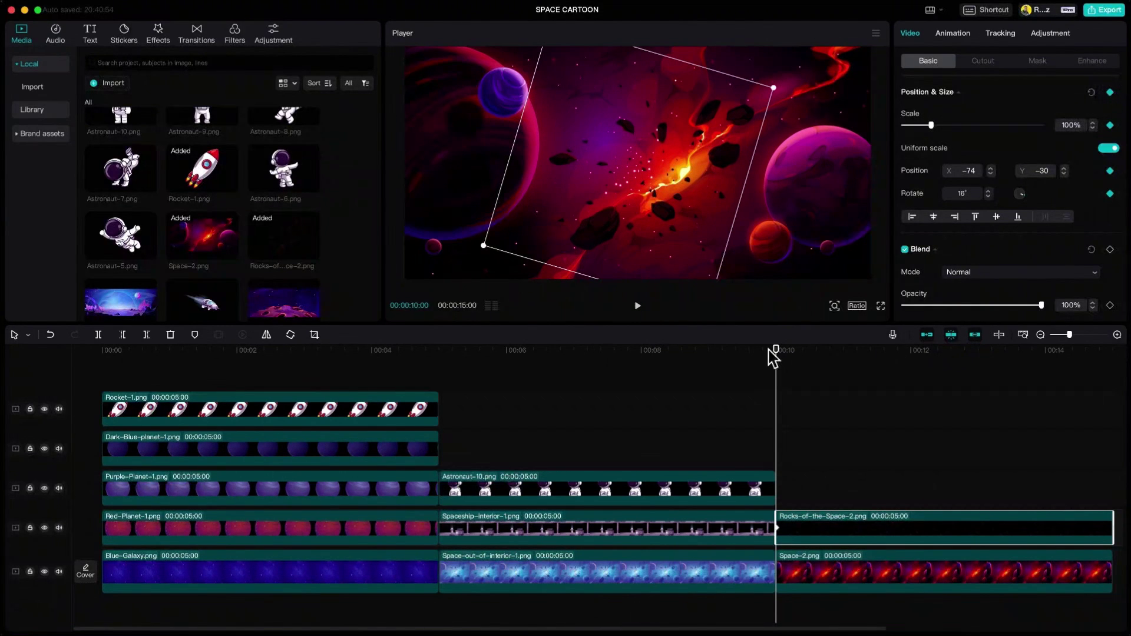
# - Enlarge the space rocks to 116% scale at 15 seconds
pyautogui.moveTo(773, 353); pyautogui.dragTo(1111, 396)
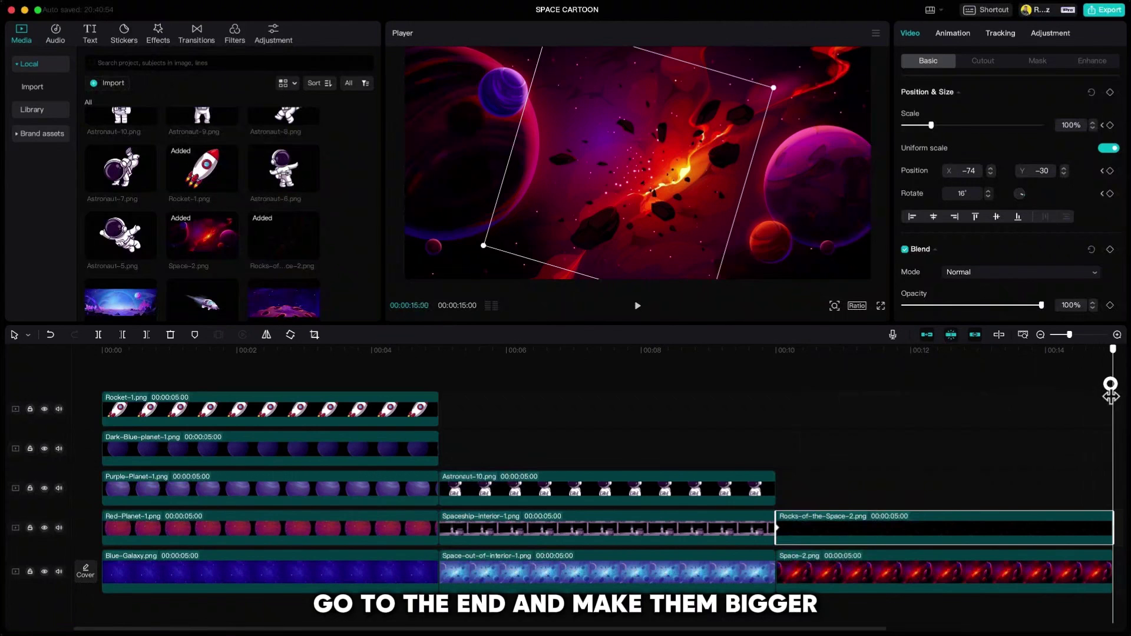
pyautogui.click(1093, 122)
pyautogui.click(1092, 122)
pyautogui.click(1093, 122)
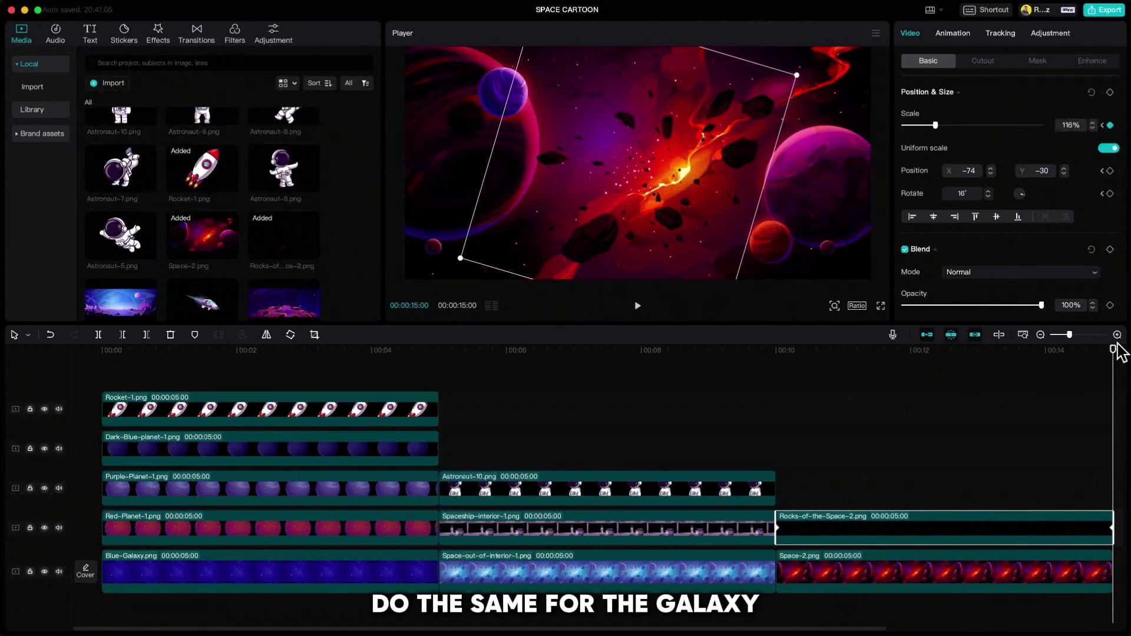
# - Keyframe the red galaxy's scale from 111% at 10 seconds to about 115% at 15 seconds
pyautogui.moveTo(1113, 349); pyautogui.dragTo(1106, 391)
pyautogui.click(826, 563)
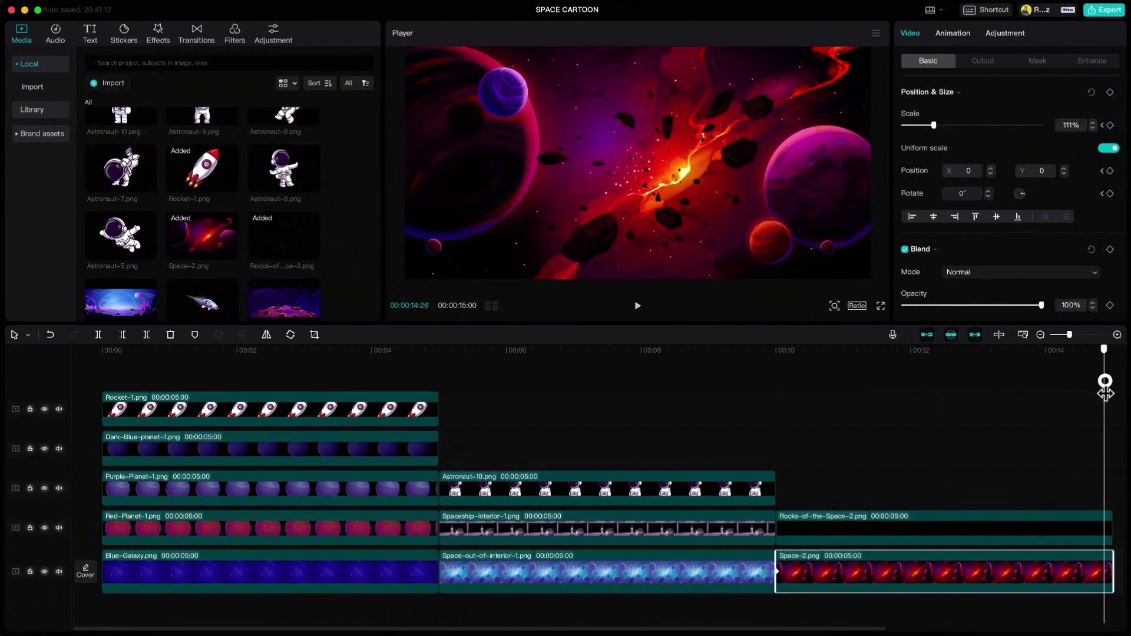
pyautogui.click(1093, 122)
pyautogui.click(1093, 122)
pyautogui.click(1093, 122)
pyautogui.click(1093, 122)
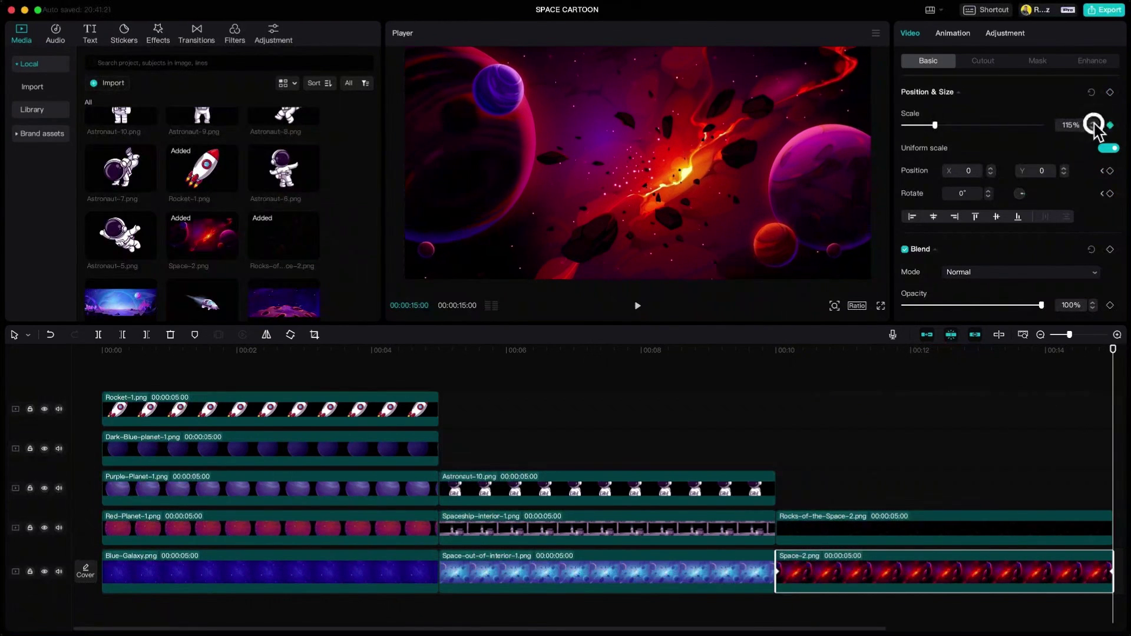
pyautogui.click(1093, 122)
# - Copy the opening scene's Rocket-1.png clip to 10 seconds and layer it between Space-2.png and the space rocks
pyautogui.moveTo(1110, 357); pyautogui.dragTo(778, 415)
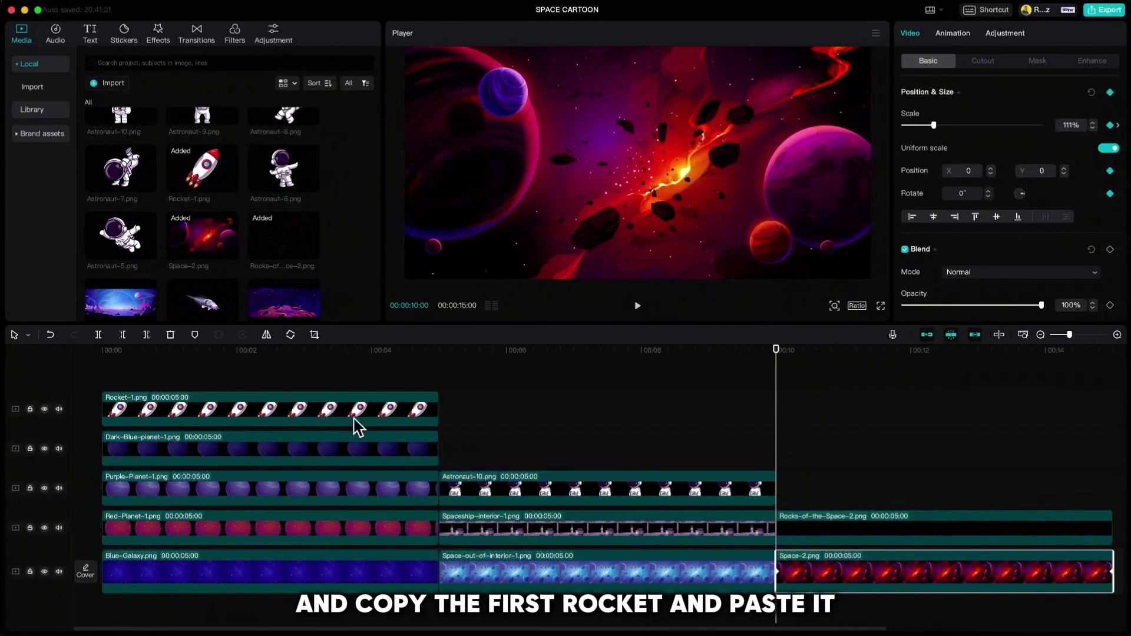
pyautogui.click(349, 422)
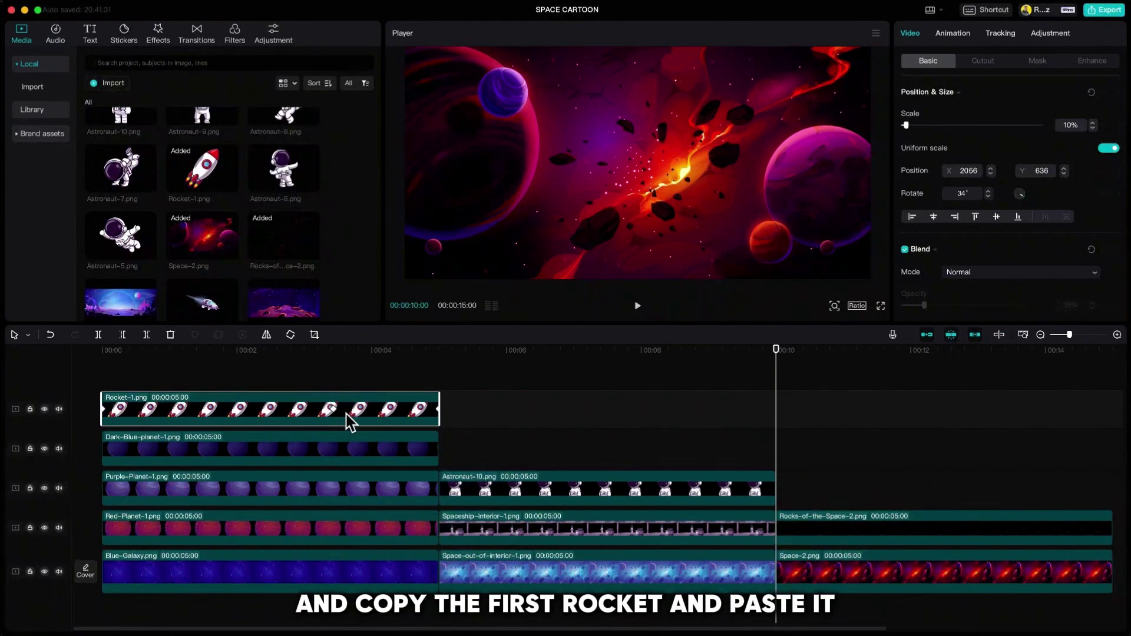
pyautogui.press('super+v')
pyautogui.moveTo(819, 419); pyautogui.dragTo(807, 480)
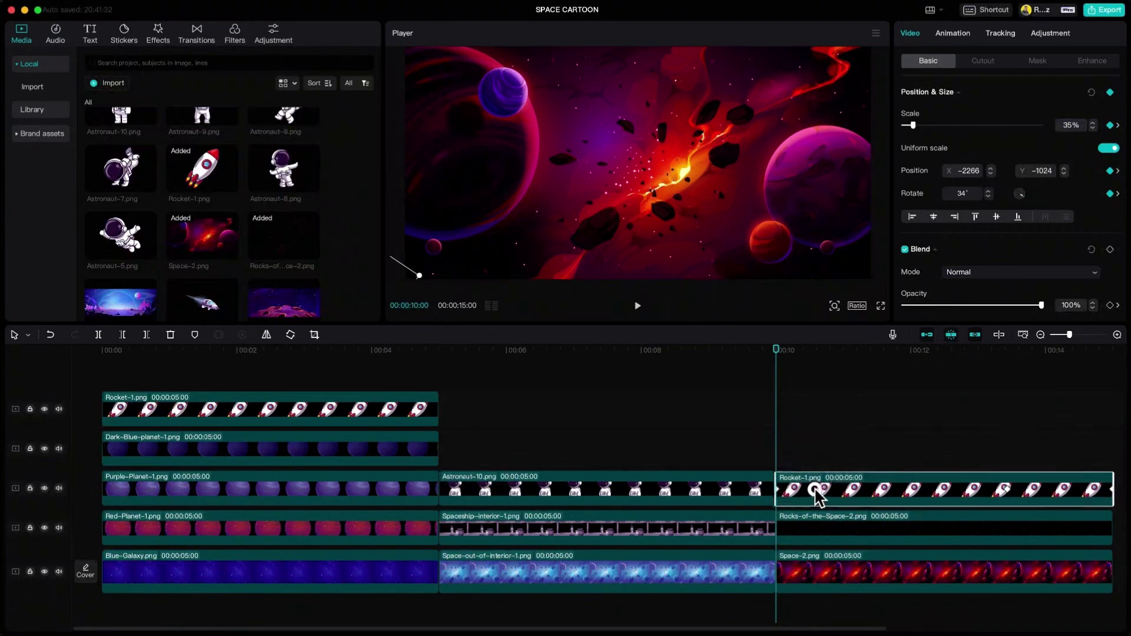
pyautogui.click(777, 371)
pyautogui.moveTo(776, 370); pyautogui.dragTo(998, 375)
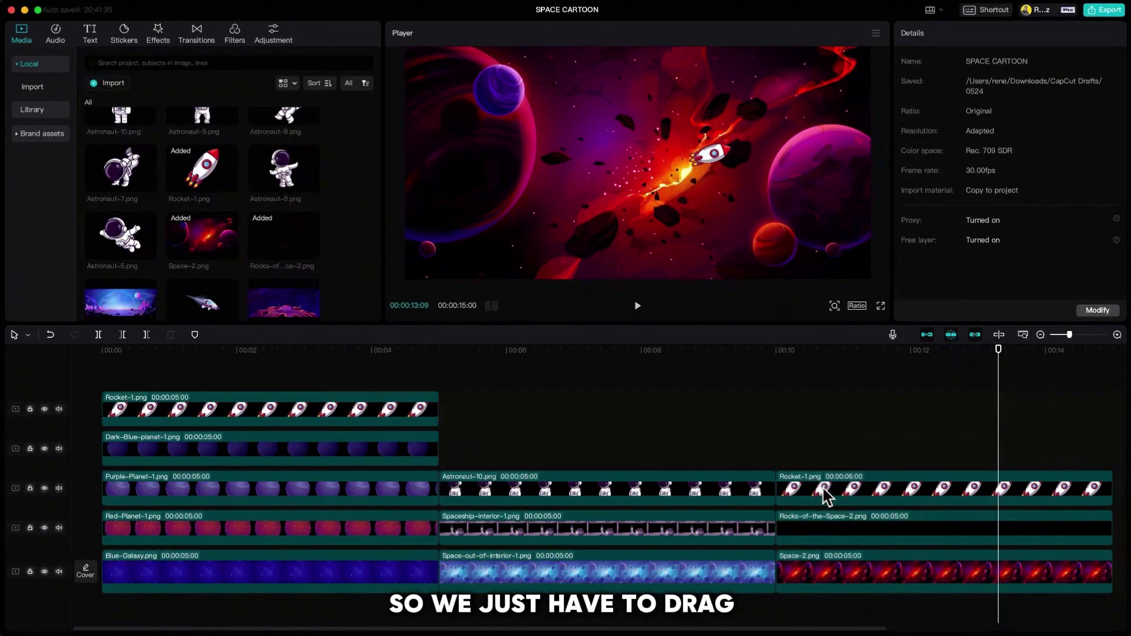
pyautogui.moveTo(825, 497); pyautogui.dragTo(825, 554)
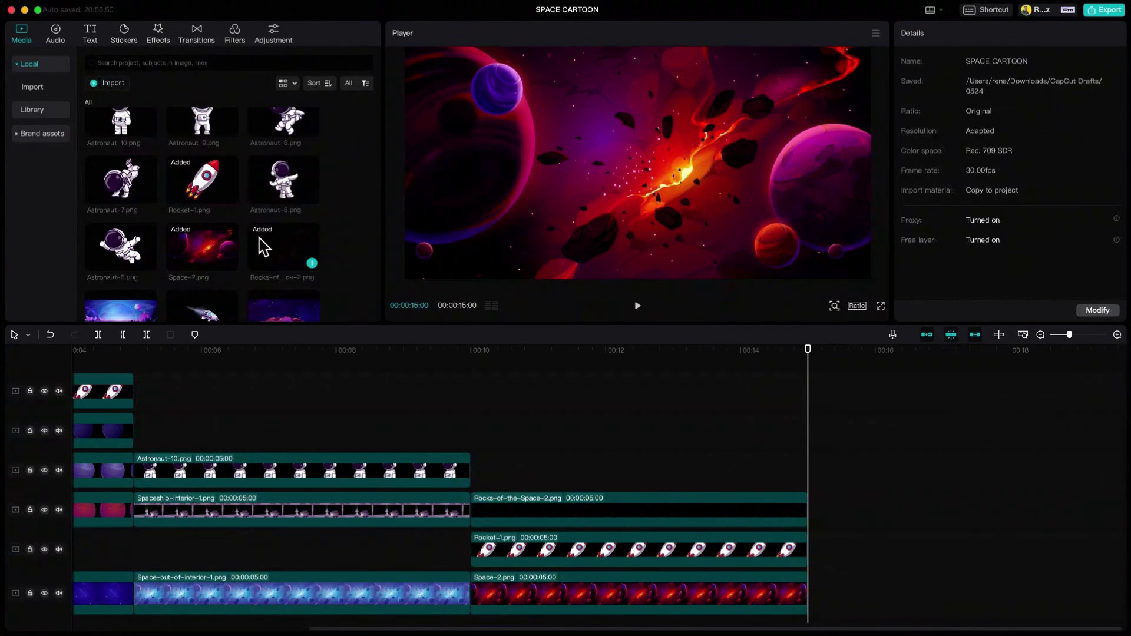
# - Add Blue-Galaxy.png at 15 seconds and place Red Planet with Holes.png on the track above it
pyautogui.scroll(-10, 264, 246)
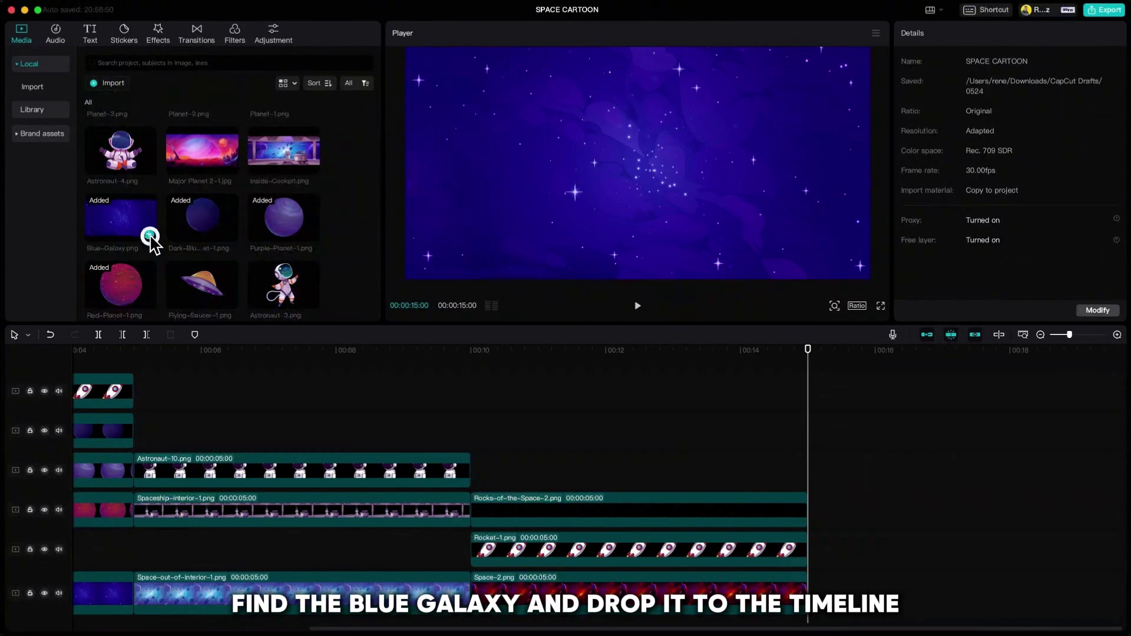
pyautogui.click(149, 235)
pyautogui.scroll(3, 291, 183)
pyautogui.scroll(-5, 289, 183)
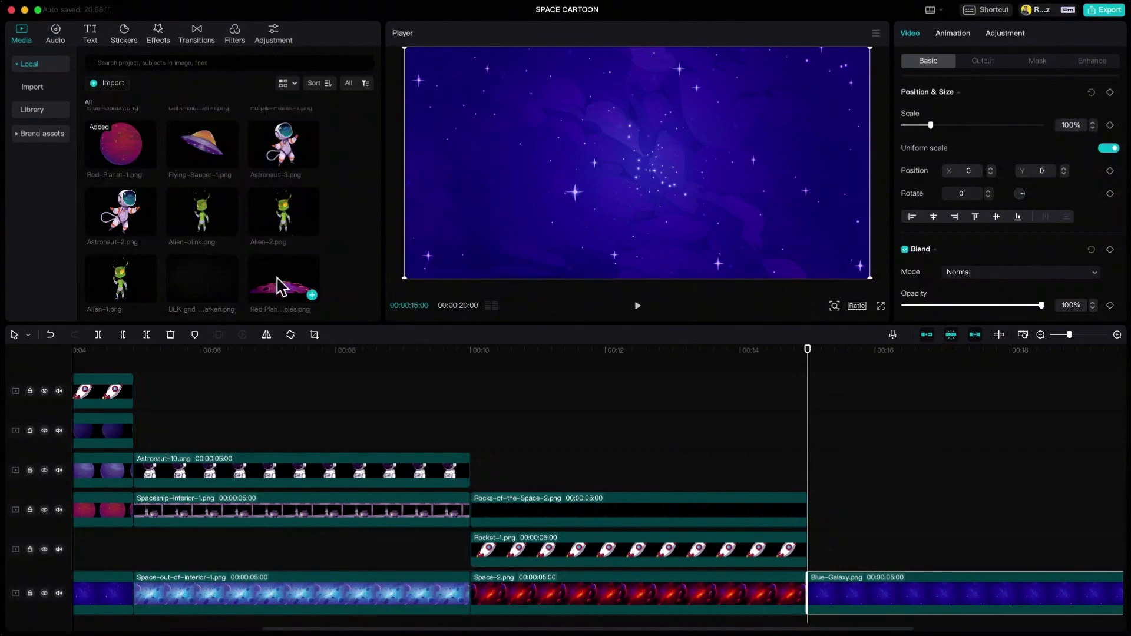
pyautogui.moveTo(281, 286); pyautogui.dragTo(812, 544)
pyautogui.moveTo(695, 236); pyautogui.dragTo(698, 245)
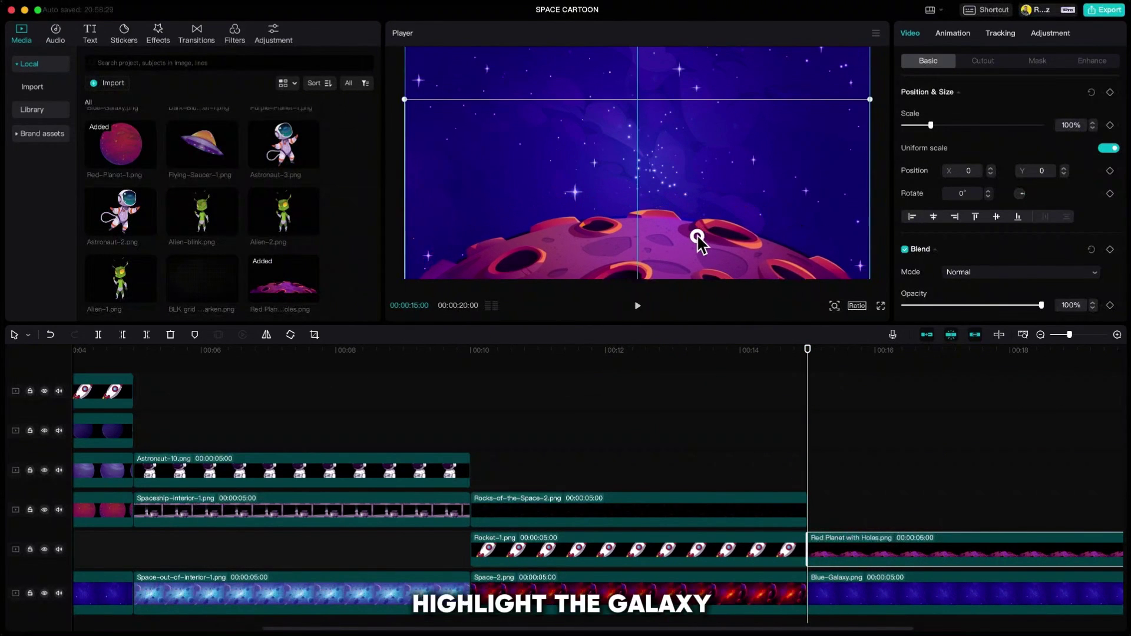
# - Keyframe the new Blue-Galaxy.png clip's position and size at 15 seconds, and slightly enlarge and rotate it at 20 seconds
pyautogui.click(871, 598)
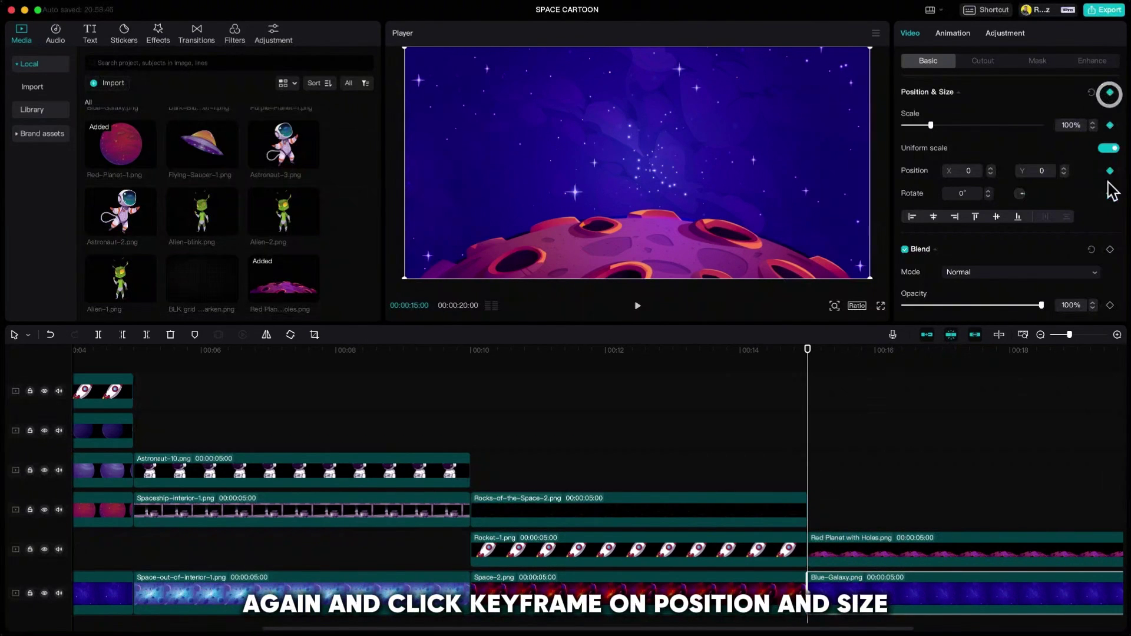
pyautogui.moveTo(787, 629); pyautogui.dragTo(863, 629)
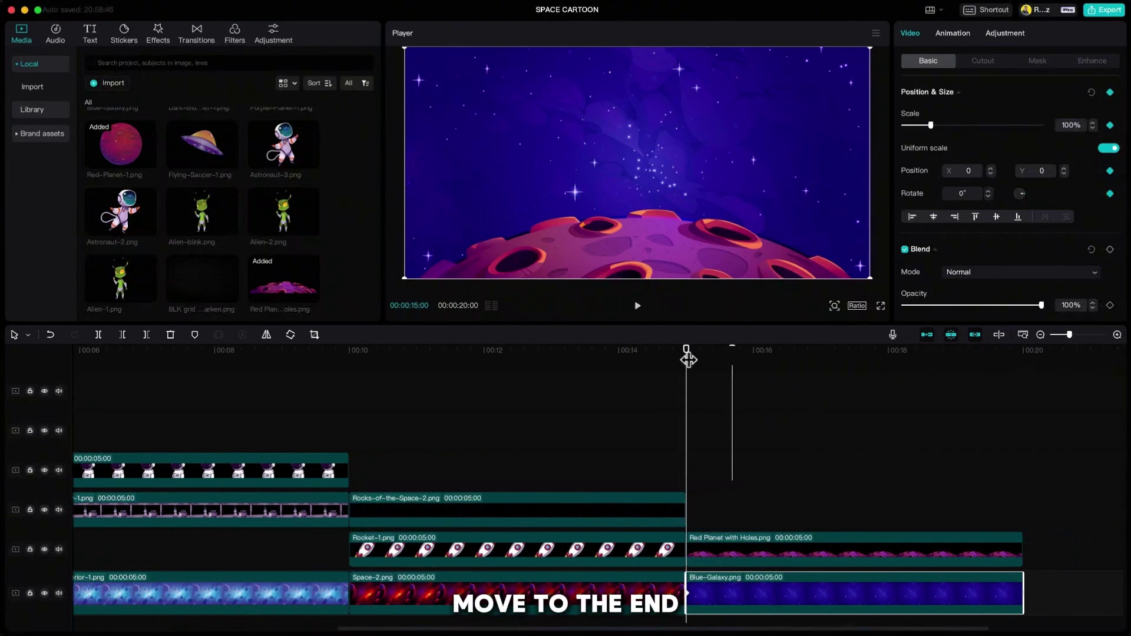
pyautogui.click(1022, 366)
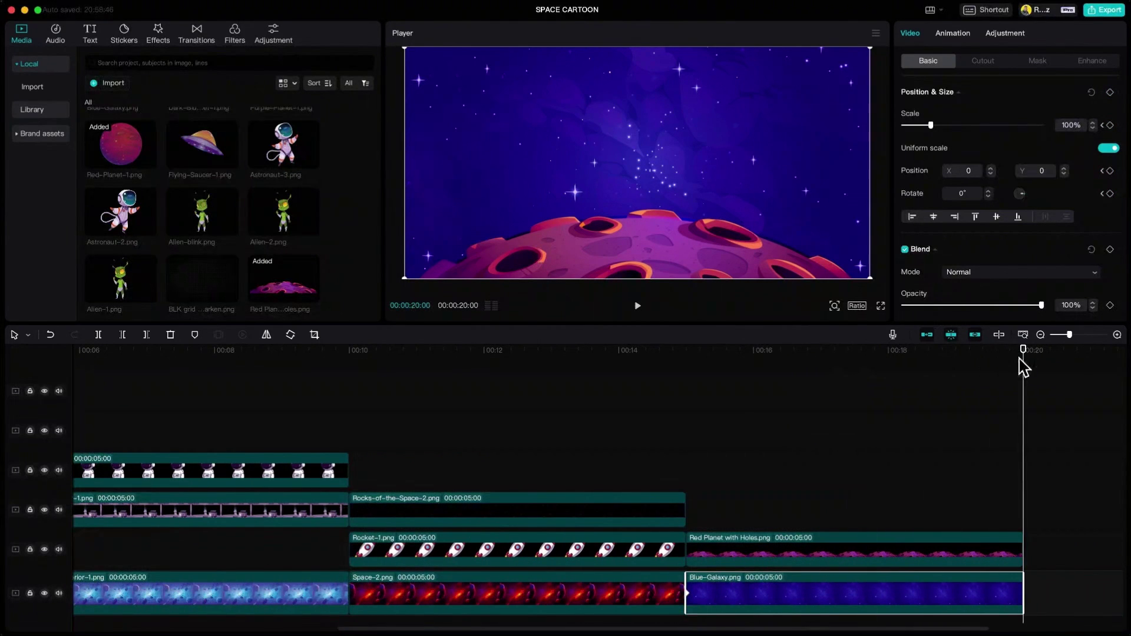
pyautogui.click(1094, 122)
pyautogui.click(1093, 122)
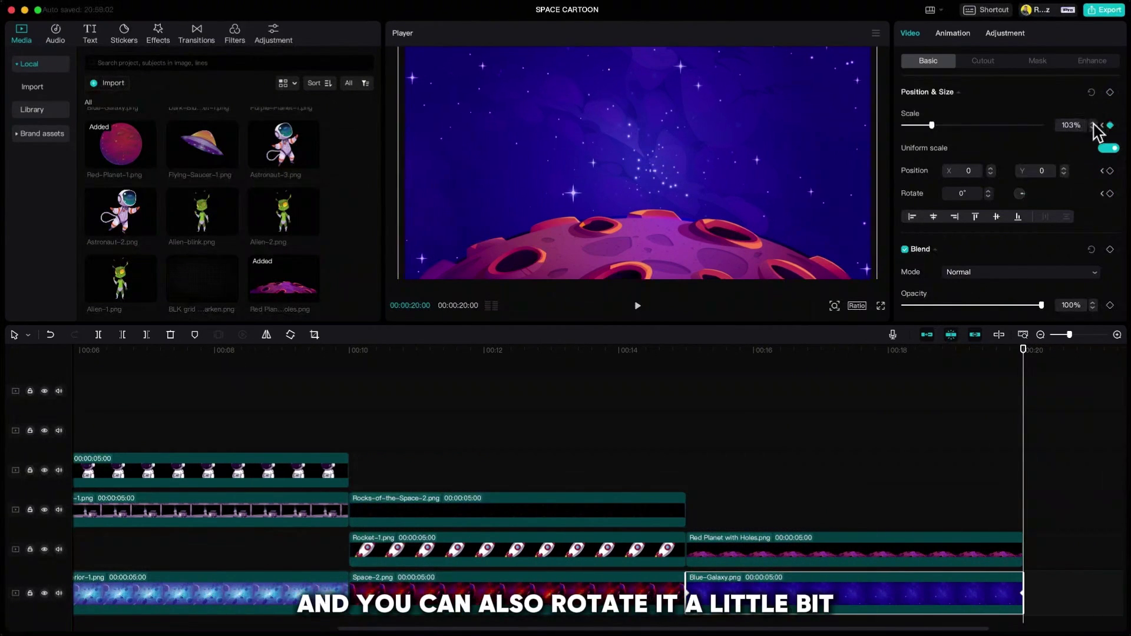
pyautogui.click(989, 191)
pyautogui.click(990, 191)
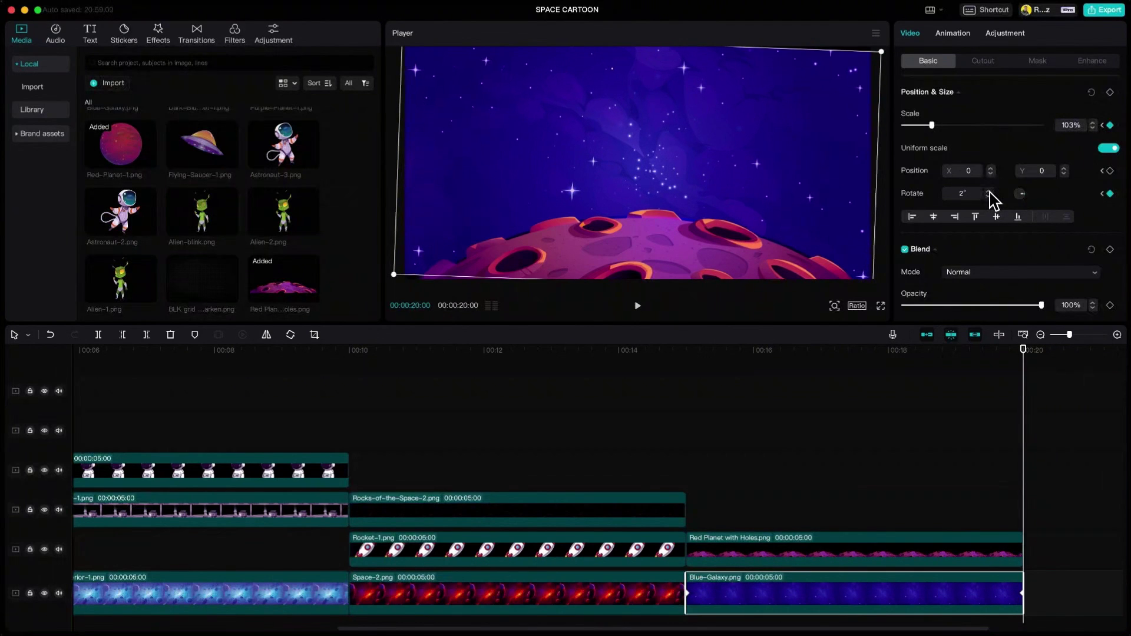
pyautogui.click(989, 191)
pyautogui.click(1093, 122)
pyautogui.click(1093, 122)
# - Add Astronaut-5.png above the red planet at 15 seconds, set to 28% scale, X 636, Y 502 and -46° rotation, and keyframe it
pyautogui.moveTo(1024, 366); pyautogui.dragTo(688, 386)
pyautogui.scroll(10, 229, 225)
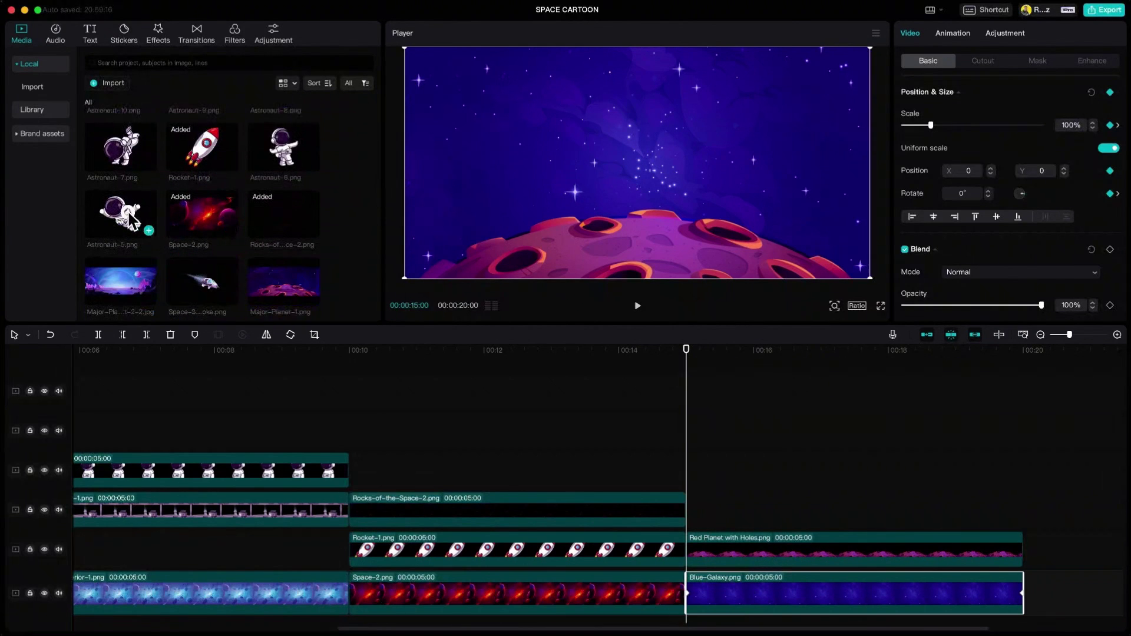
pyautogui.moveTo(124, 216); pyautogui.dragTo(689, 511)
pyautogui.moveTo(937, 126); pyautogui.dragTo(913, 128)
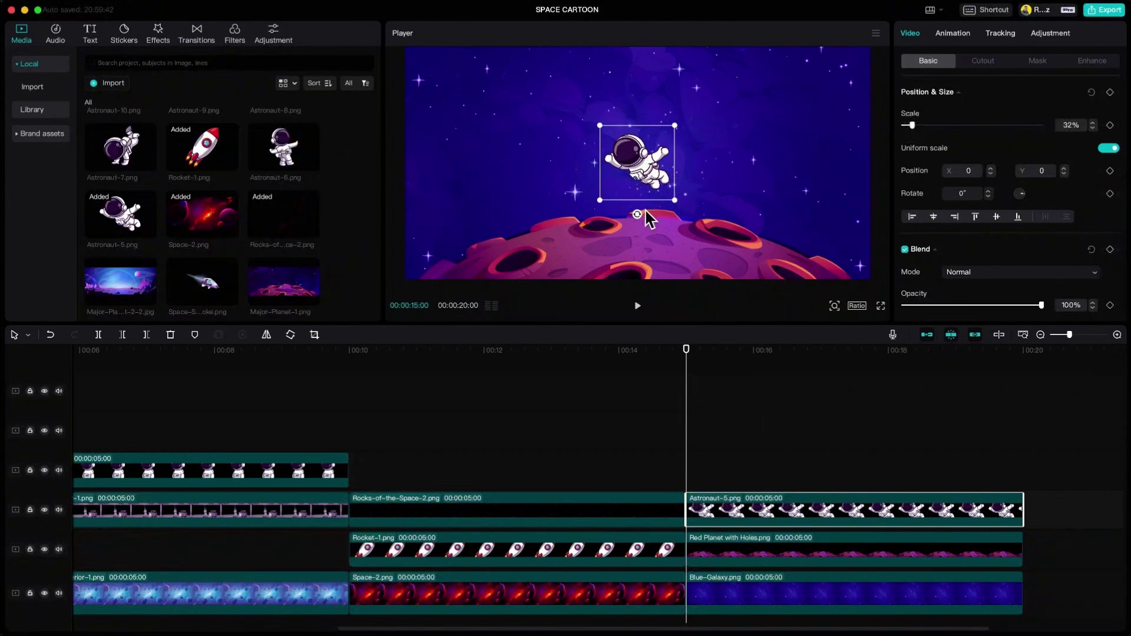
pyautogui.moveTo(638, 217); pyautogui.dragTo(730, 115)
pyautogui.scroll(-4, 1093, 127)
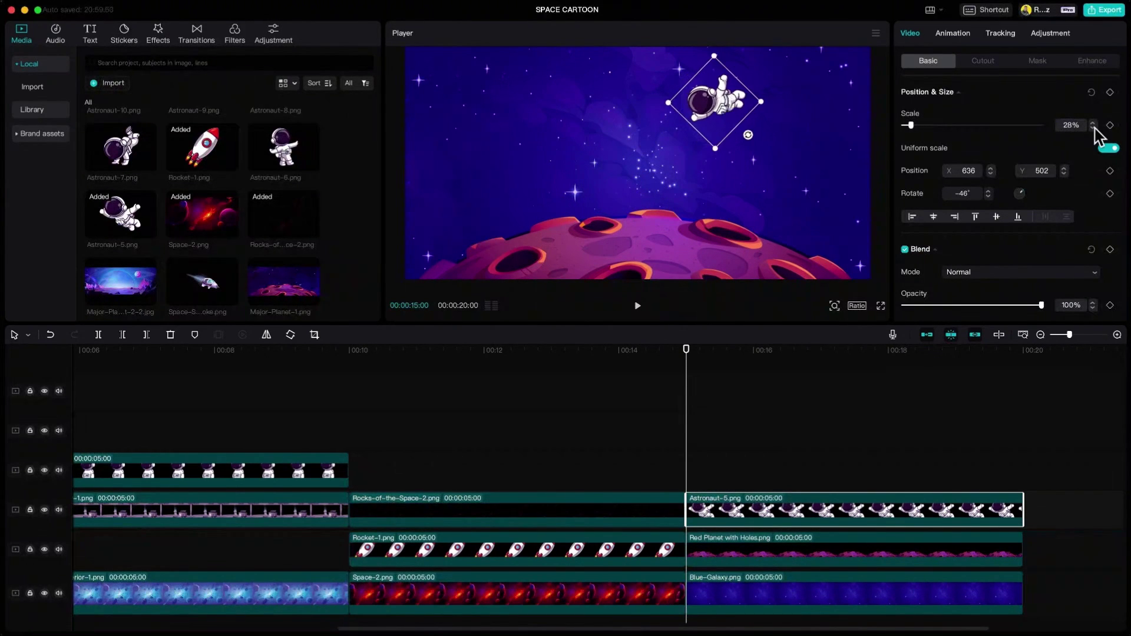
pyautogui.click(1111, 93)
# - Keyframe Astronaut-5.png descending onto the red planet, reaching X 151, Y -576, 23% scale and 25° rotation at 17:10
pyautogui.moveTo(689, 360); pyautogui.dragTo(784, 373)
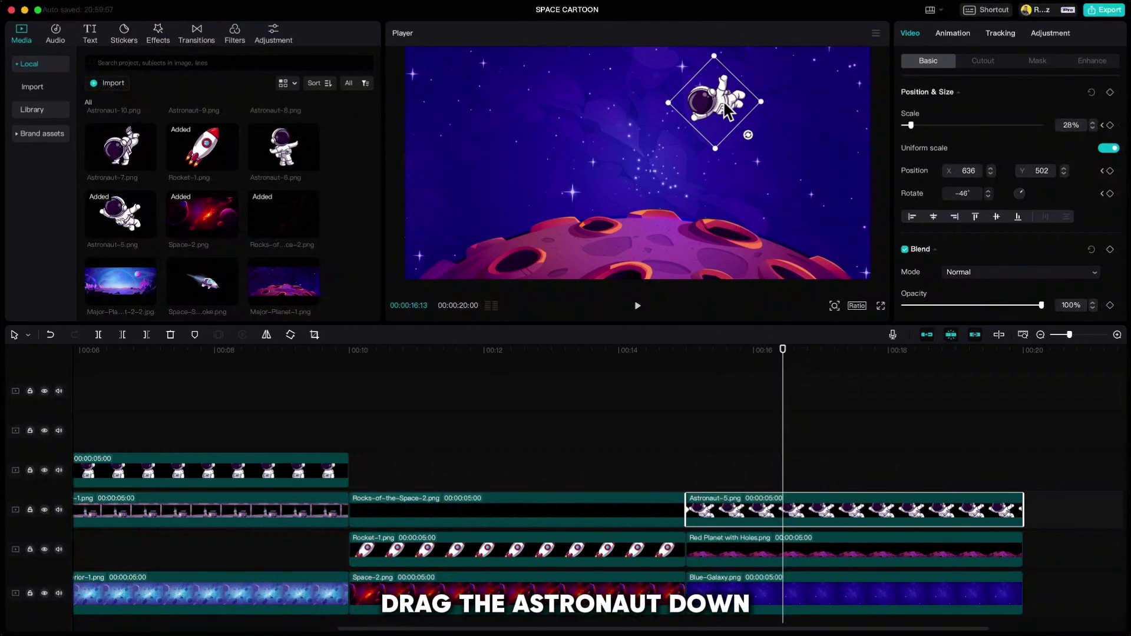
pyautogui.moveTo(728, 109); pyautogui.dragTo(699, 222)
pyautogui.moveTo(784, 364); pyautogui.dragTo(819, 356)
pyautogui.moveTo(701, 203); pyautogui.dragTo(666, 268)
pyautogui.moveTo(820, 361); pyautogui.dragTo(844, 361)
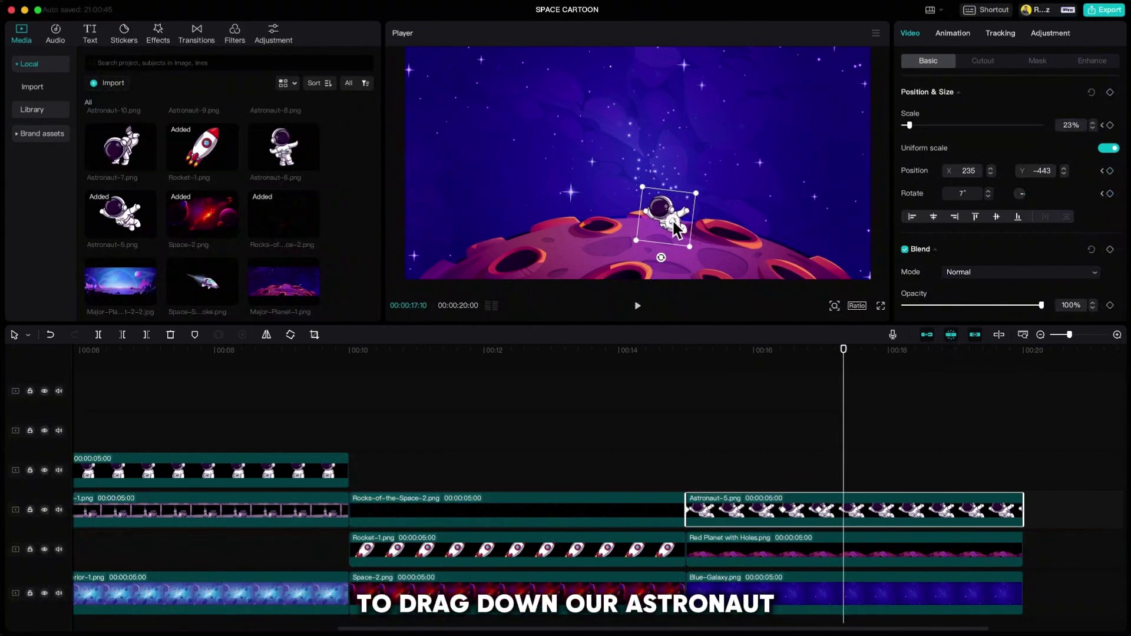
pyautogui.moveTo(665, 215); pyautogui.dragTo(653, 233)
pyautogui.moveTo(651, 275); pyautogui.dragTo(639, 285)
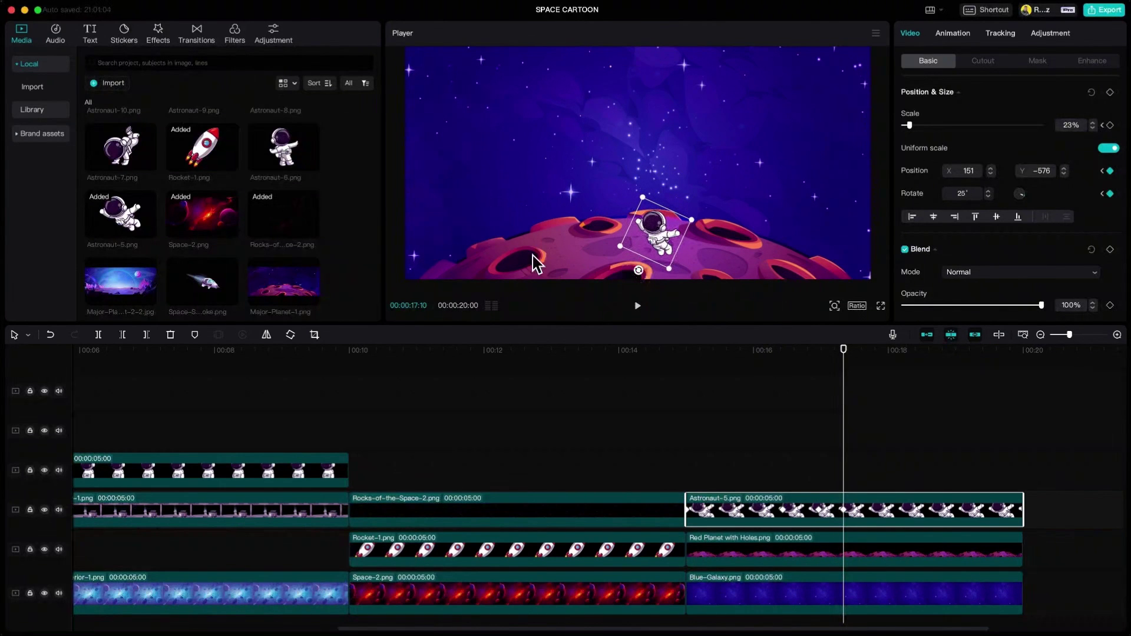
# - Add Astronaut-8.png three frames before 17:10, at 22% scale, X 181, Y -572, over the landed astronaut
pyautogui.scroll(3, 330, 224)
pyautogui.moveTo(298, 172); pyautogui.dragTo(850, 459)
pyautogui.moveTo(751, 49); pyautogui.dragTo(700, 208)
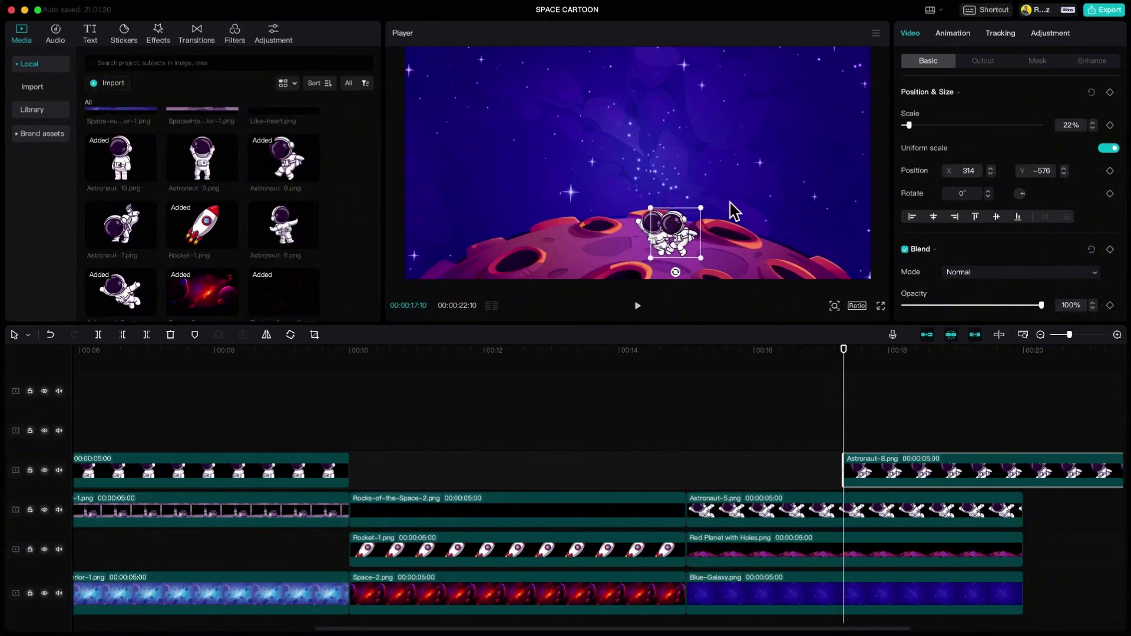
pyautogui.click(875, 467)
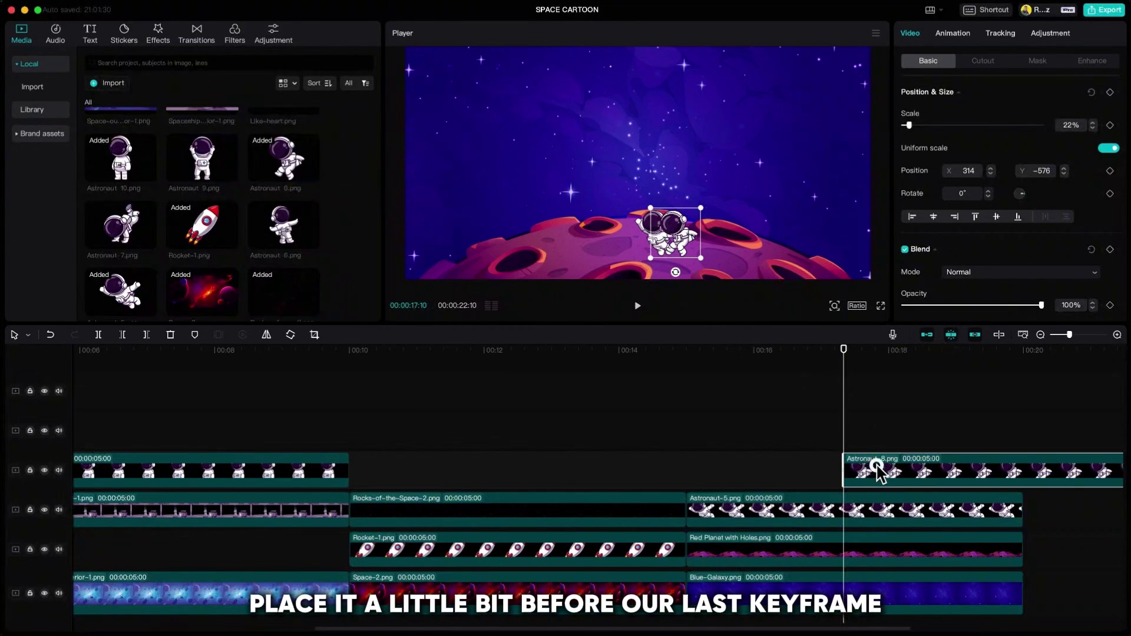
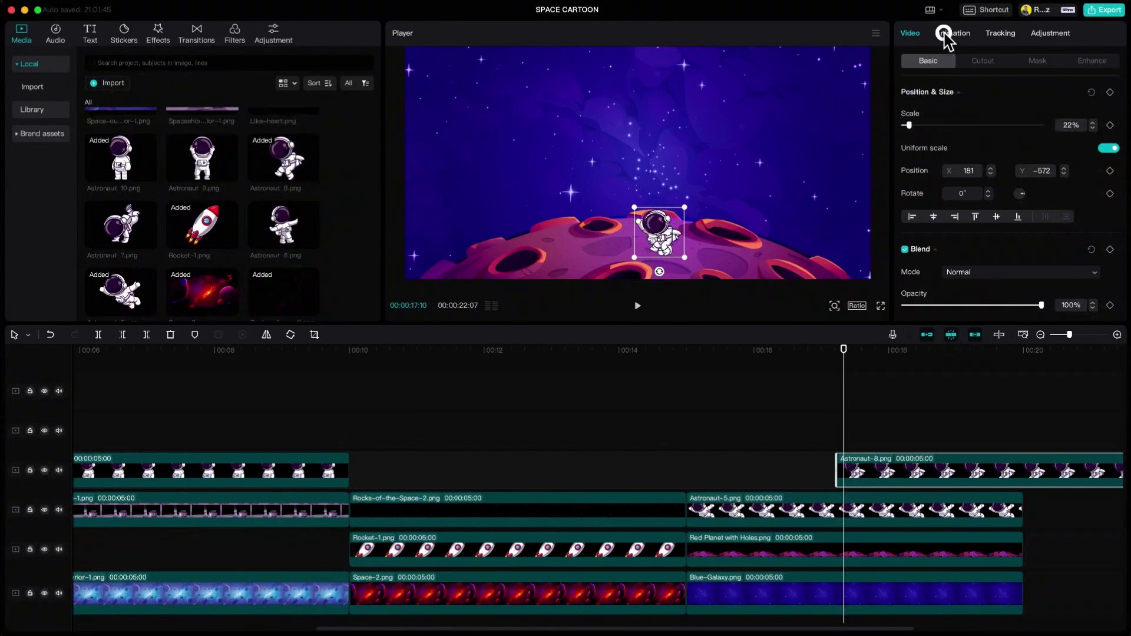
# - Apply a Fade In animation with a 0.2 s duration to Astronaut-8.png
pyautogui.click(949, 37)
pyautogui.click(925, 270)
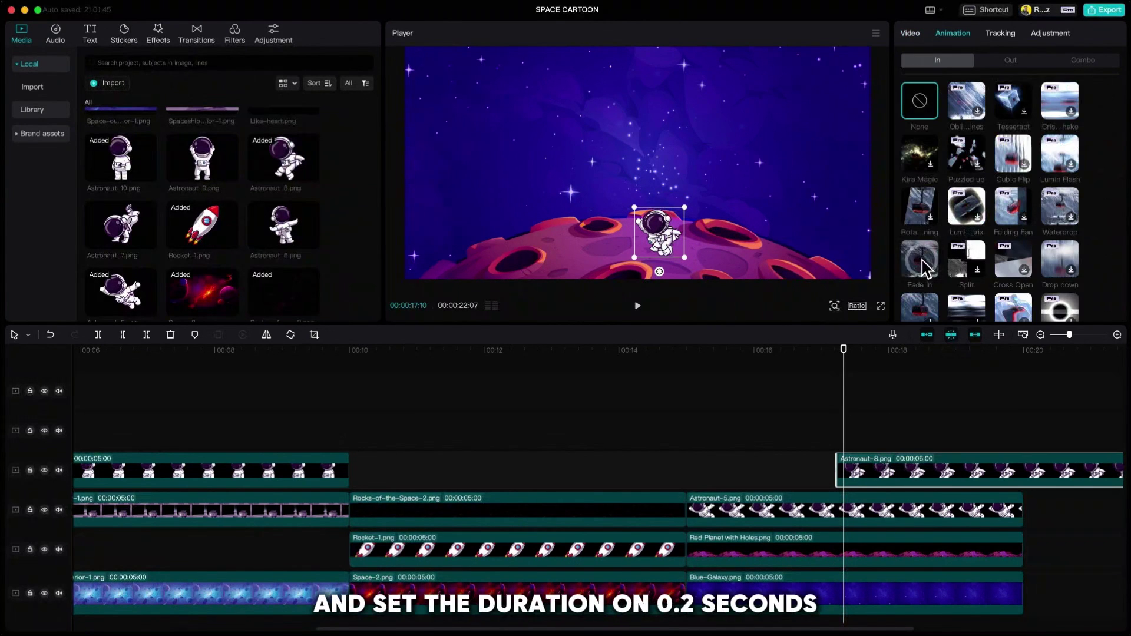
pyautogui.click(974, 313)
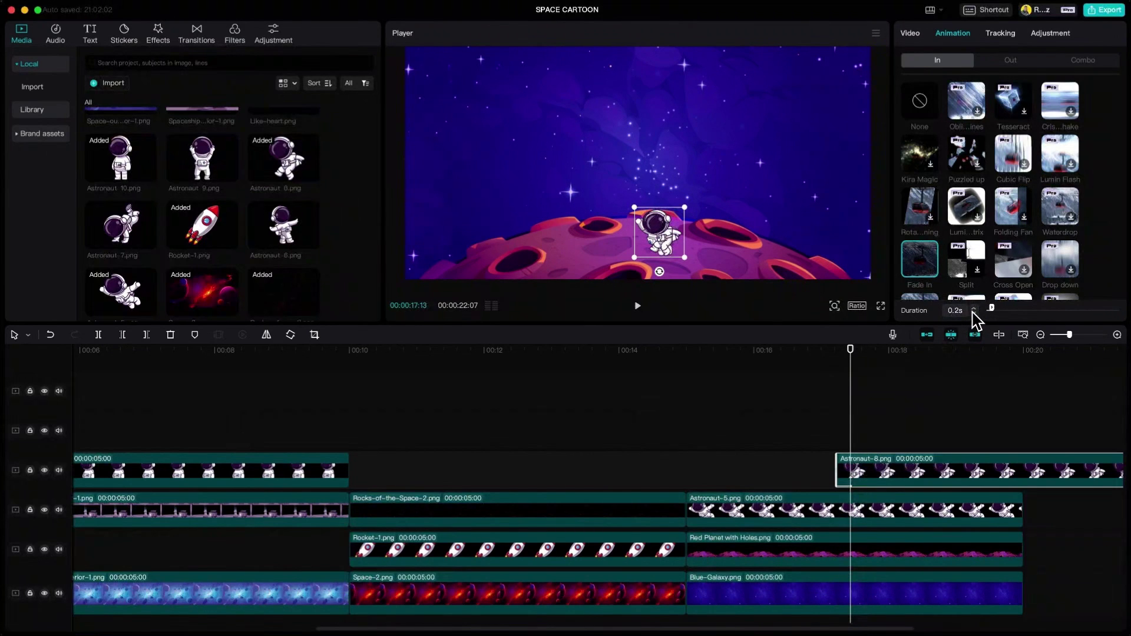
# - Trim the end of Astronaut-5.png to its last keyframe at 17:10
pyautogui.click(884, 512)
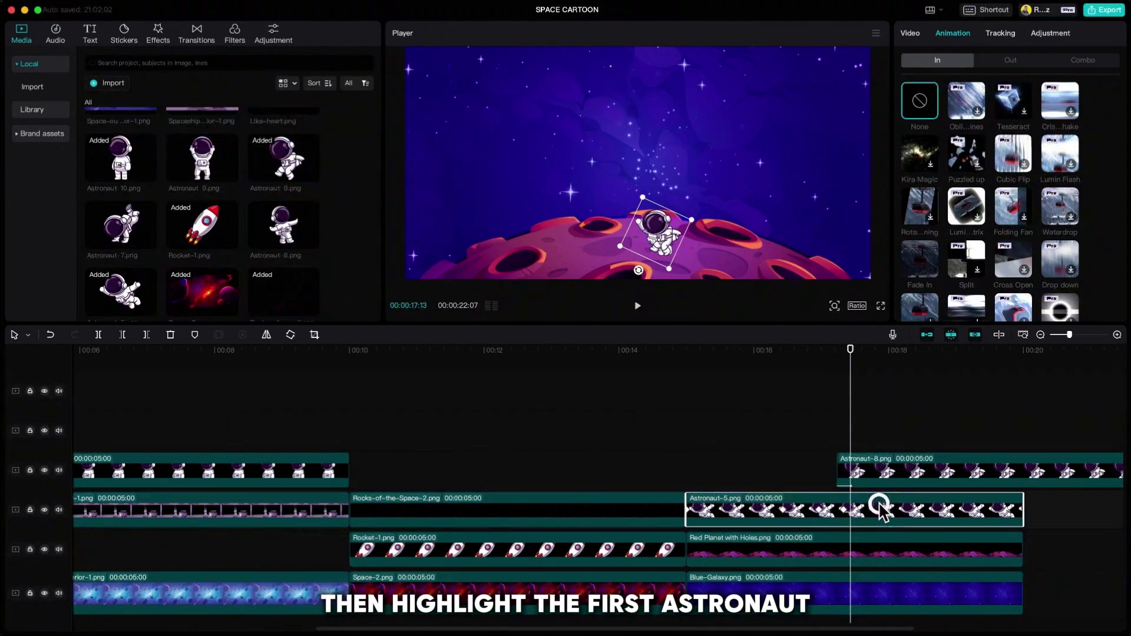
pyautogui.moveTo(851, 354); pyautogui.dragTo(846, 354)
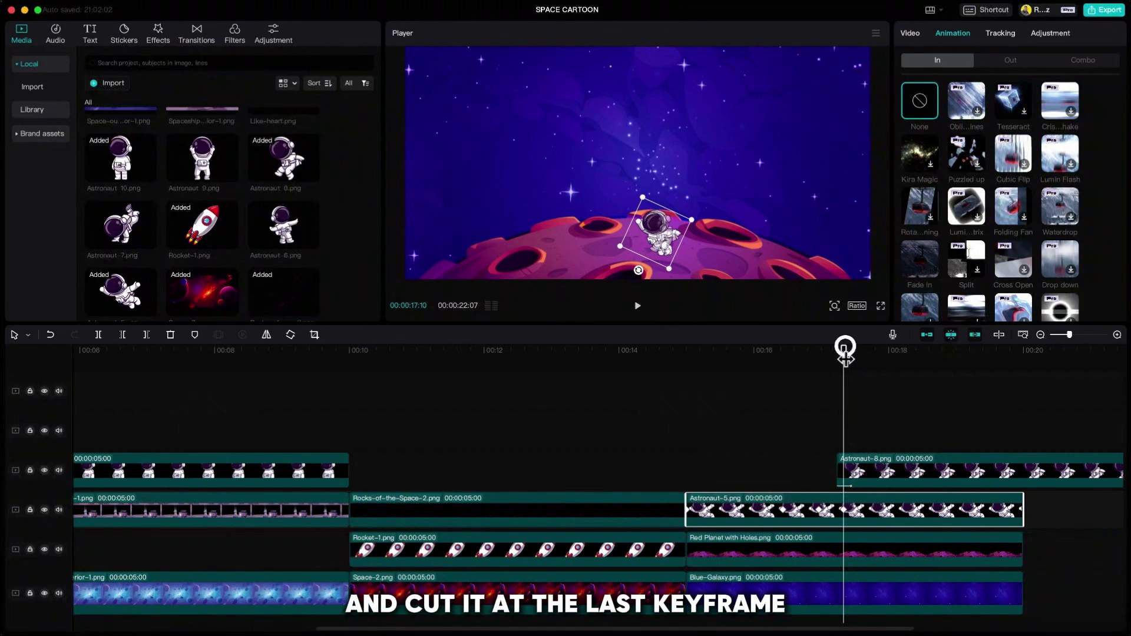
pyautogui.press('w')
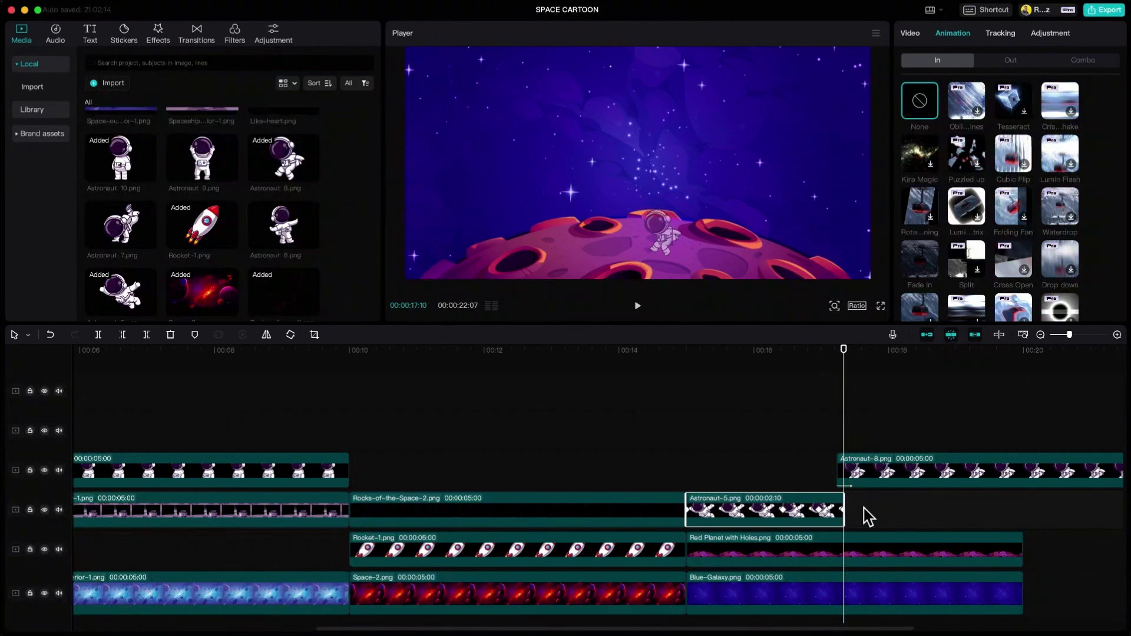
# - Keyframe Astronaut-8.png's position and size at 17:10, and move it to X 136, Y -631 with 7° rotation at 17:17
pyautogui.click(857, 466)
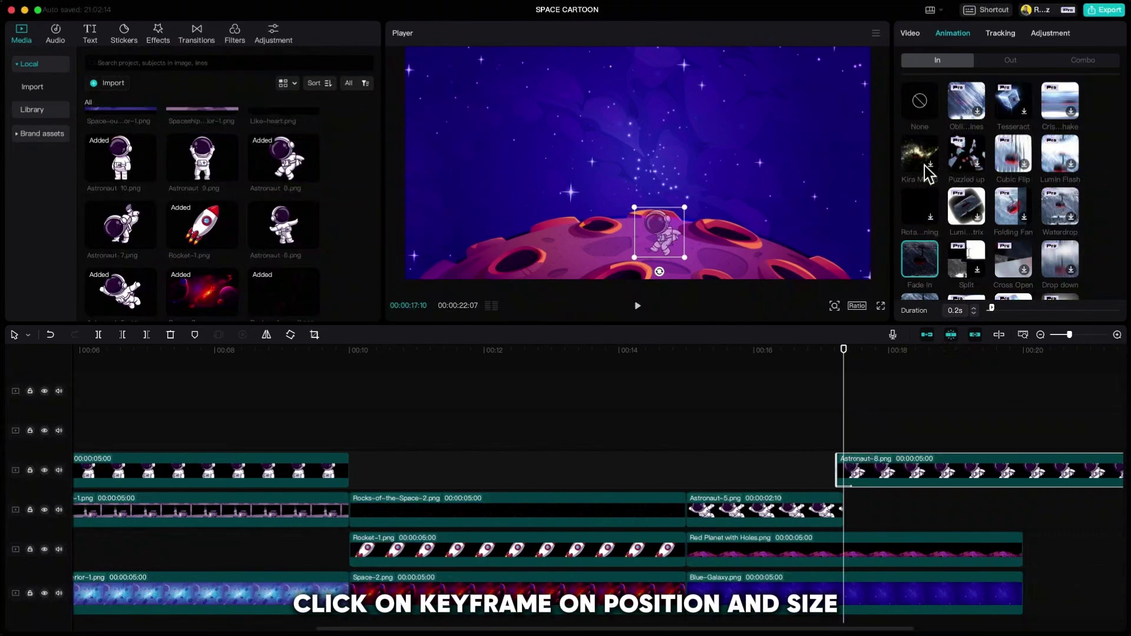
pyautogui.click(911, 35)
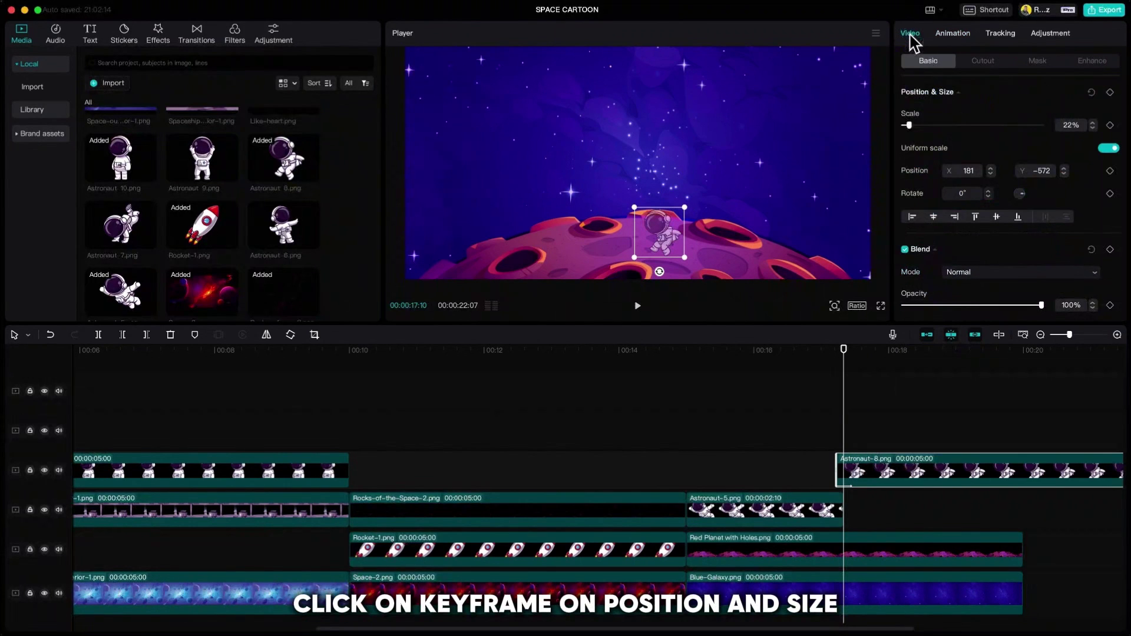
pyautogui.click(1110, 92)
pyautogui.press('Right')
pyautogui.press('Right')
pyautogui.press('Right')
pyautogui.press('Right')
pyautogui.press('Right')
pyautogui.press('Right')
pyautogui.press('Right')
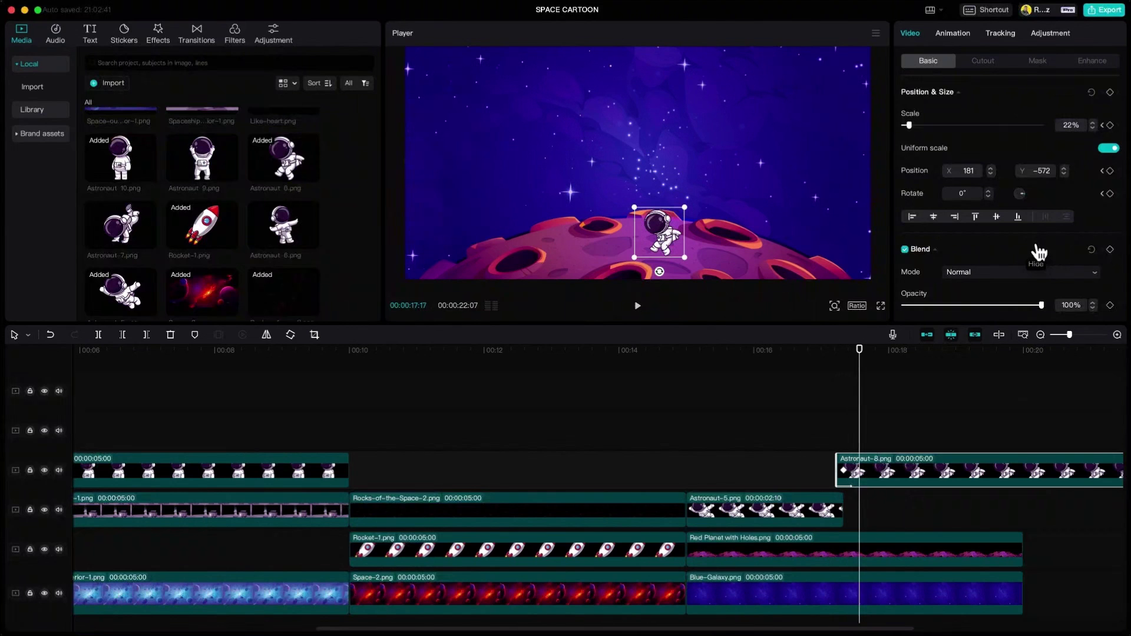
pyautogui.moveTo(670, 244); pyautogui.dragTo(659, 285)
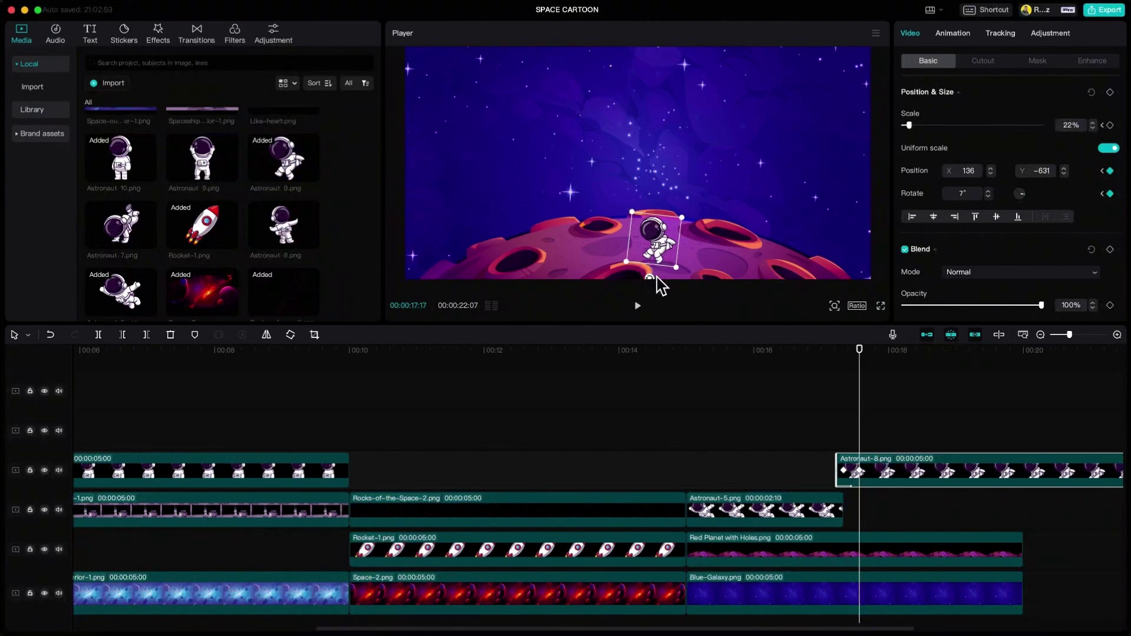
# - Add Astronaut-10.png above Astronaut-8.png just before 17:17, scaled to 22% and positioned at X 136, Y -631
pyautogui.moveTo(120, 170); pyautogui.dragTo(854, 429)
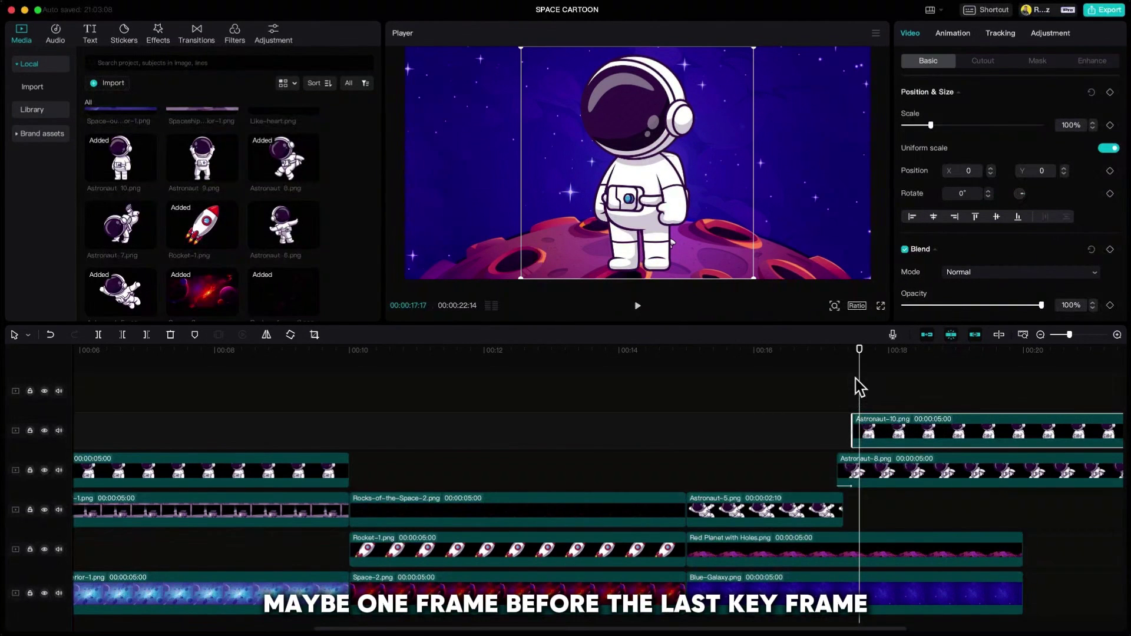
pyautogui.moveTo(931, 125); pyautogui.dragTo(913, 126)
pyautogui.moveTo(651, 154); pyautogui.dragTo(652, 255)
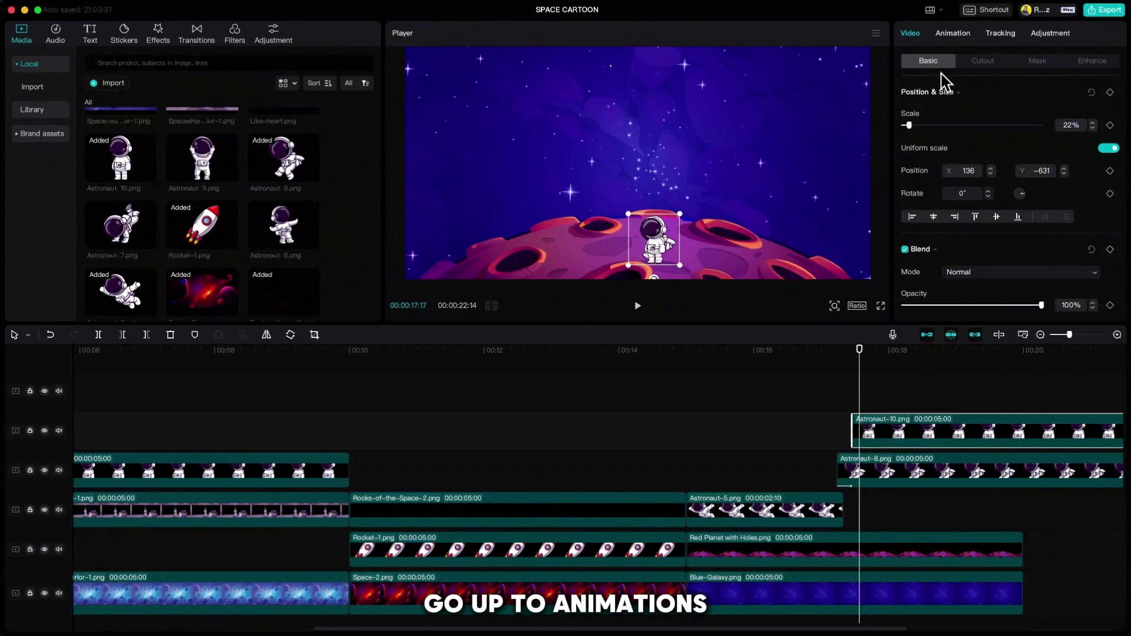
# - Apply a Fade In animation with a 0.2 s duration to Astronaut-10.png
pyautogui.click(953, 34)
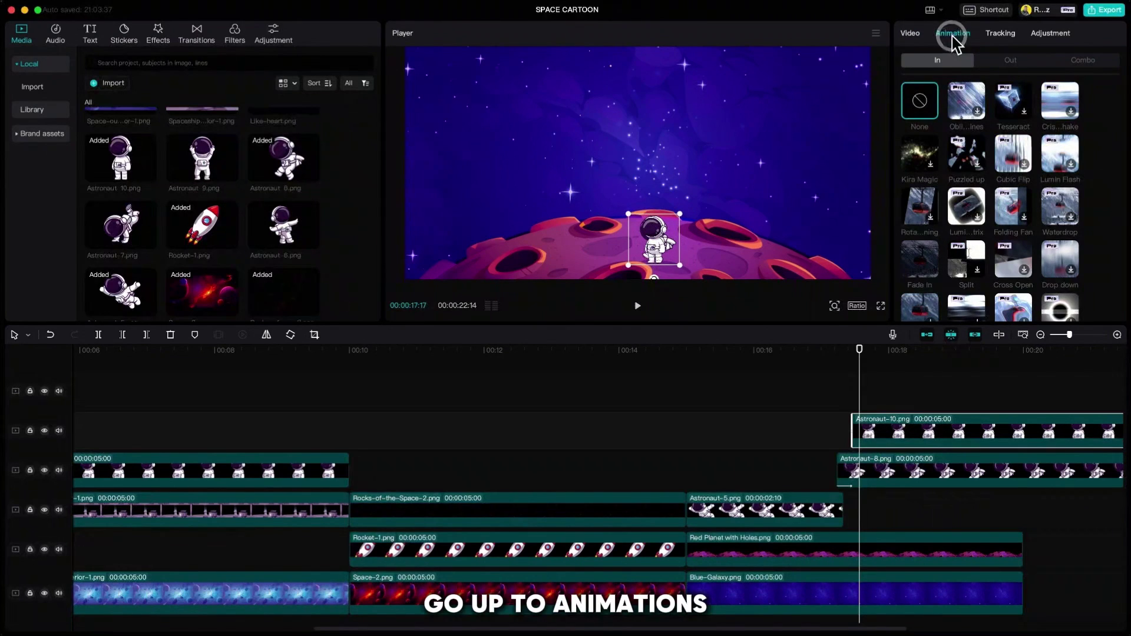
pyautogui.click(920, 261)
pyautogui.click(973, 314)
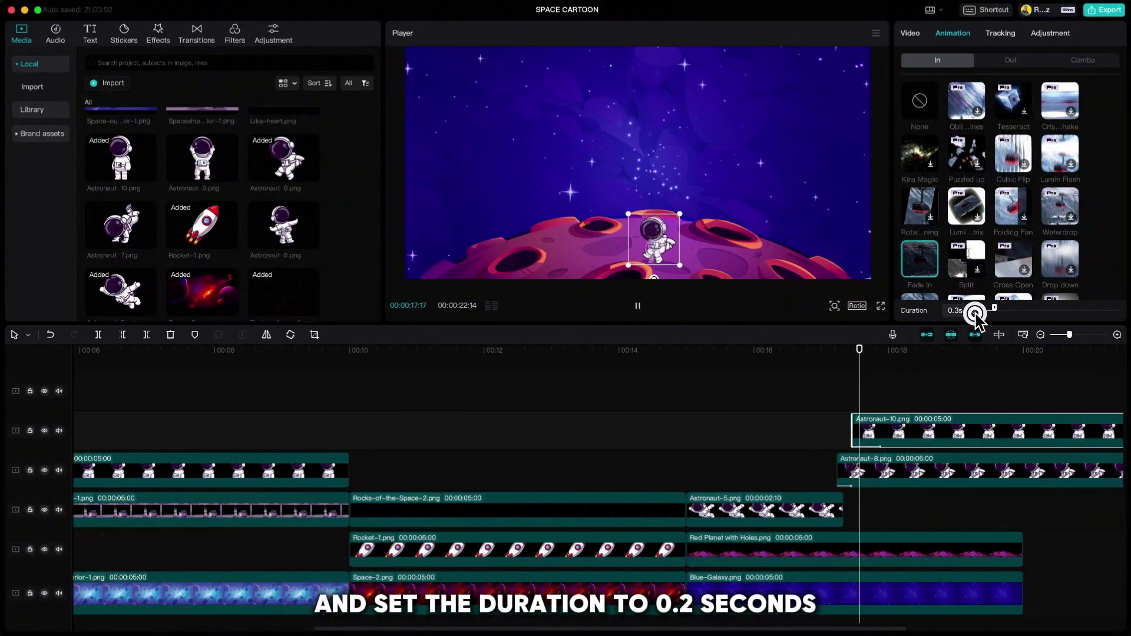
pyautogui.click(974, 313)
pyautogui.click(973, 313)
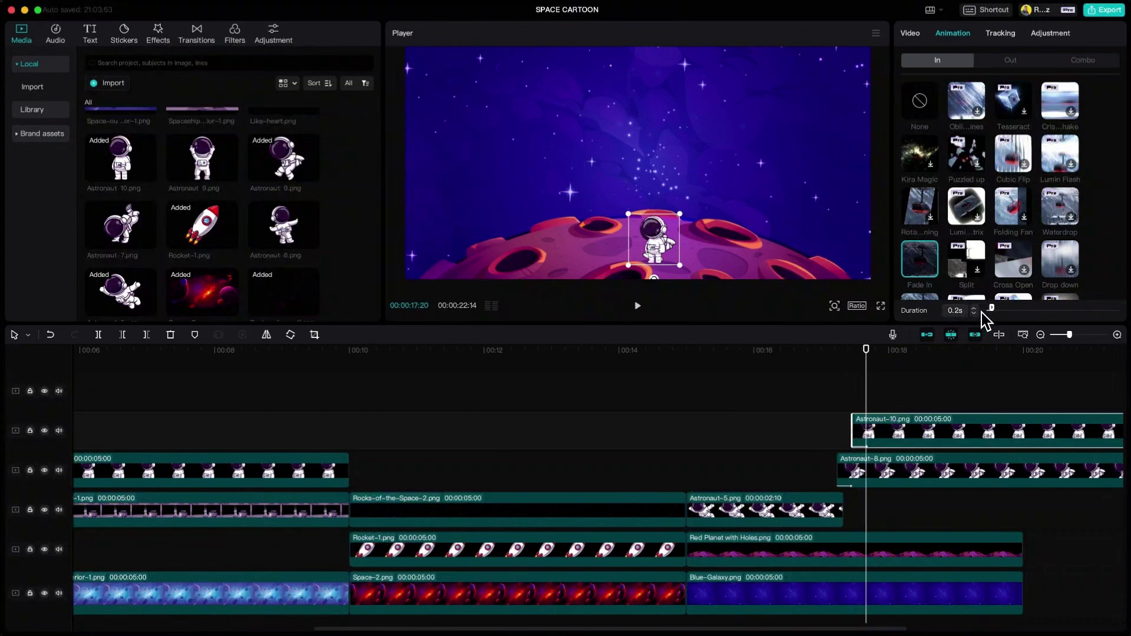
# - Trim the end of Astronaut-8.png to its last keyframe at 17:17
pyautogui.click(900, 468)
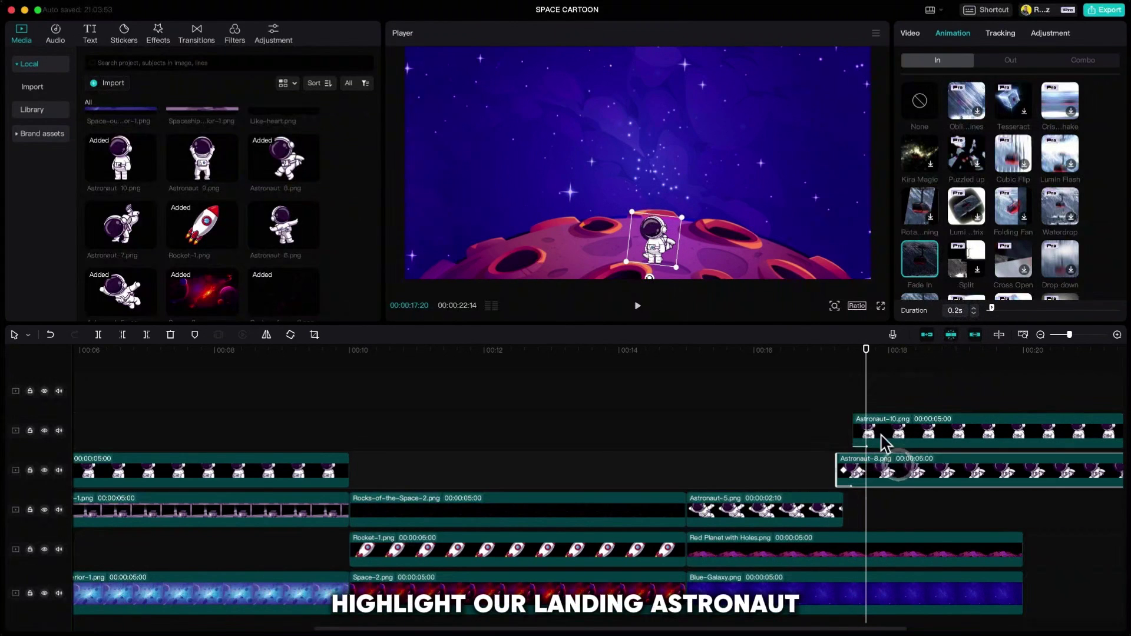
pyautogui.moveTo(866, 350); pyautogui.dragTo(861, 350)
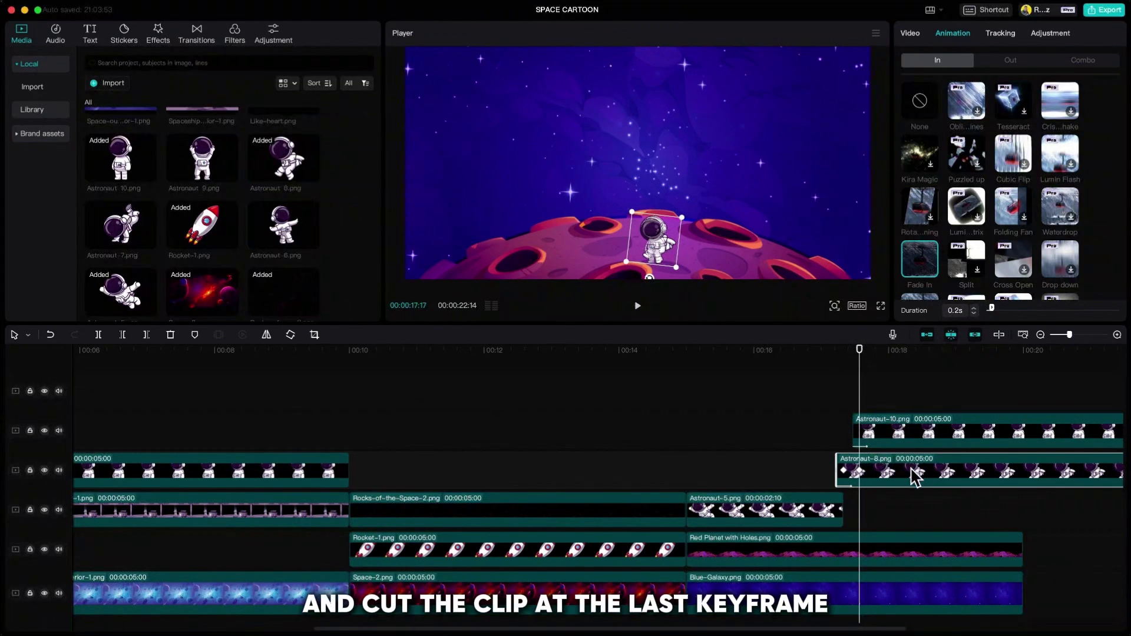
pyautogui.press('w')
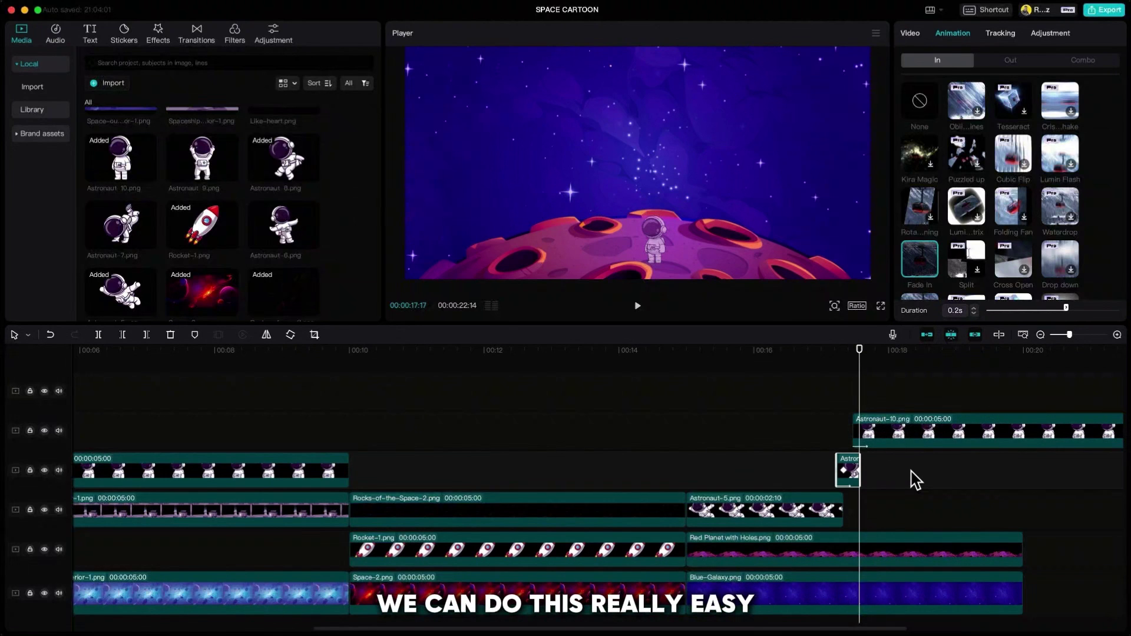
# - Play through the landing to 18:14 and split Astronaut-10.png there
pyautogui.click(676, 392)
pyautogui.press('space')
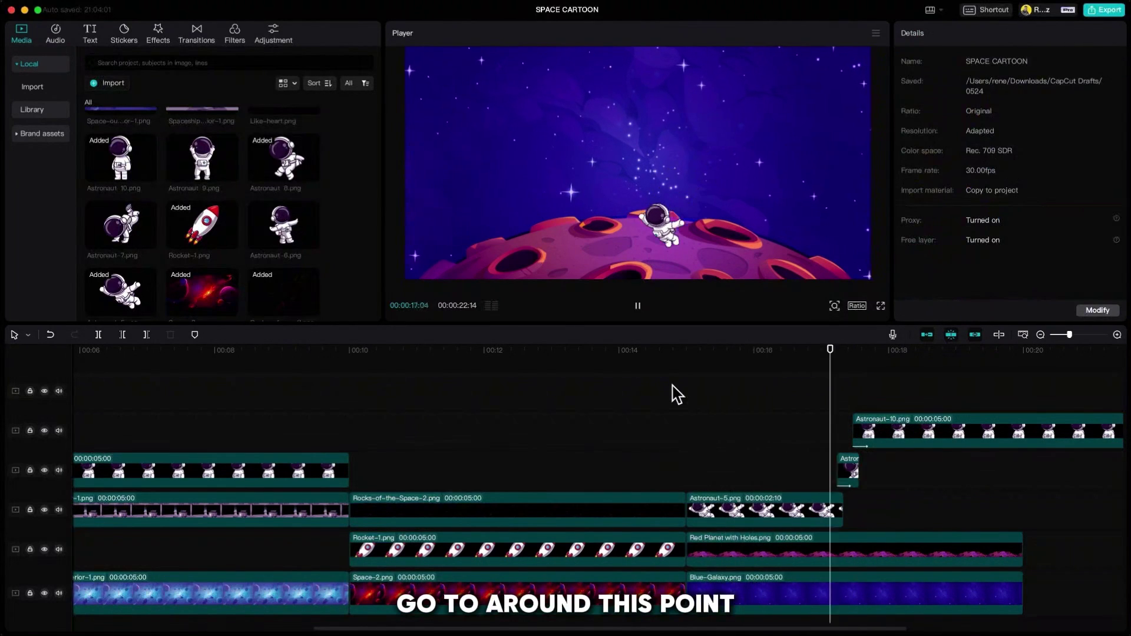
pyautogui.press('space')
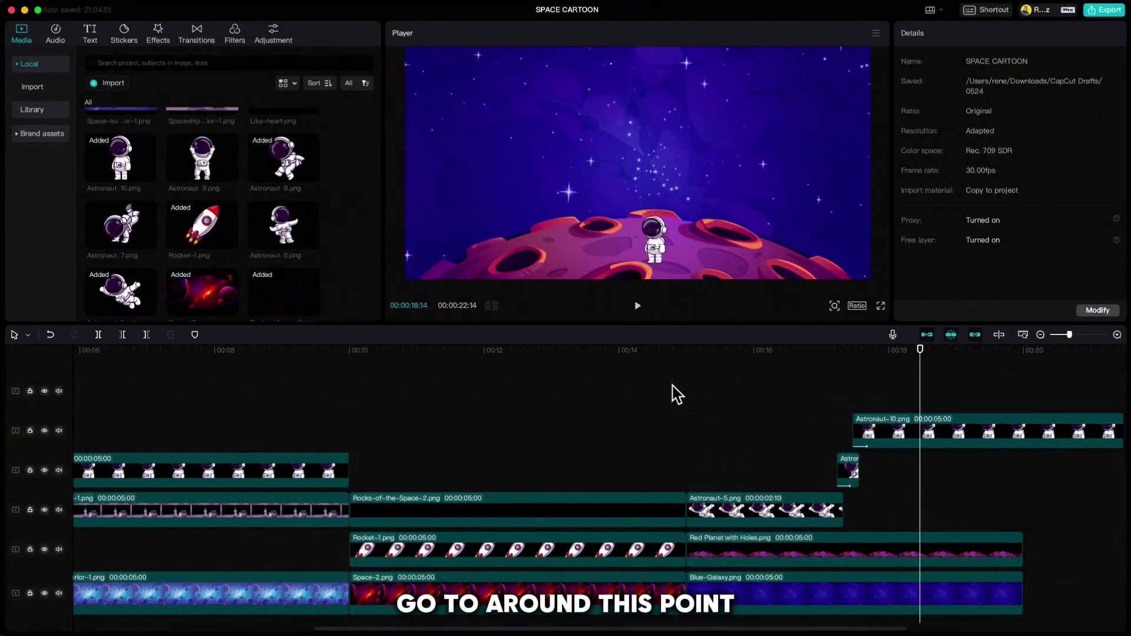
pyautogui.click(928, 436)
pyautogui.hotkey('ctrl', 'b')
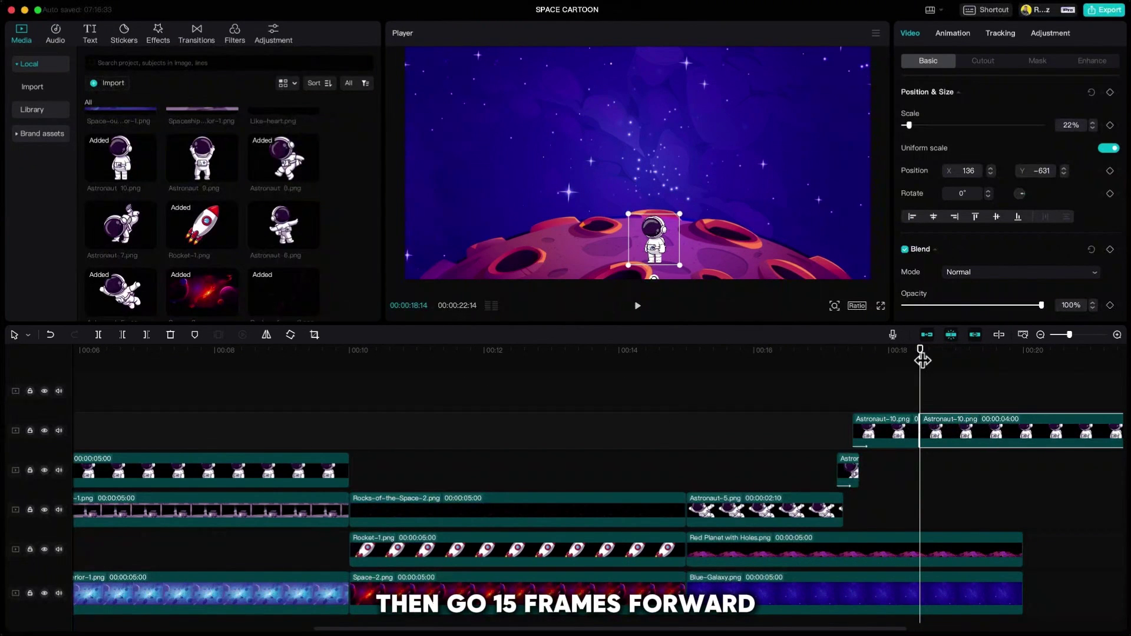
# - Split Astronaut-10.png again 15 frames further on, at 18:29, and mirror the short middle piece
pyautogui.press('Right')
pyautogui.press('Right')
pyautogui.press('Right')
pyautogui.press('Right')
pyautogui.press('Right')
pyautogui.press('Right')
pyautogui.press('Right')
pyautogui.press('Right')
pyautogui.press('Right')
pyautogui.press('Right')
pyautogui.press('Right')
pyautogui.press('Right')
pyautogui.press('Right')
pyautogui.press('Right')
pyautogui.press('Right')
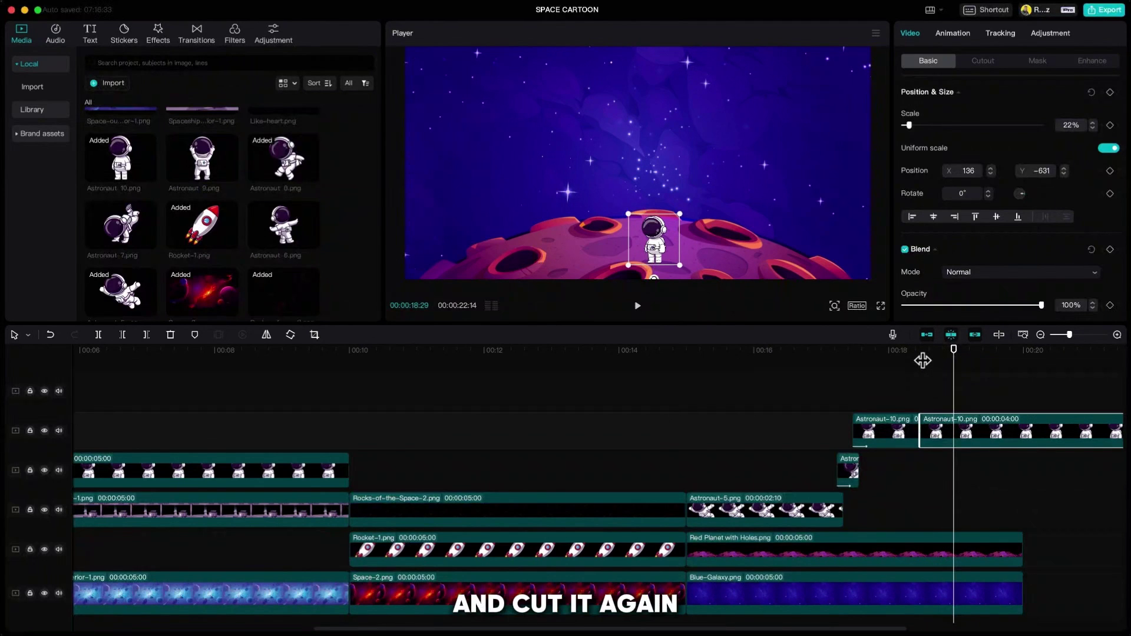
pyautogui.press('super+b')
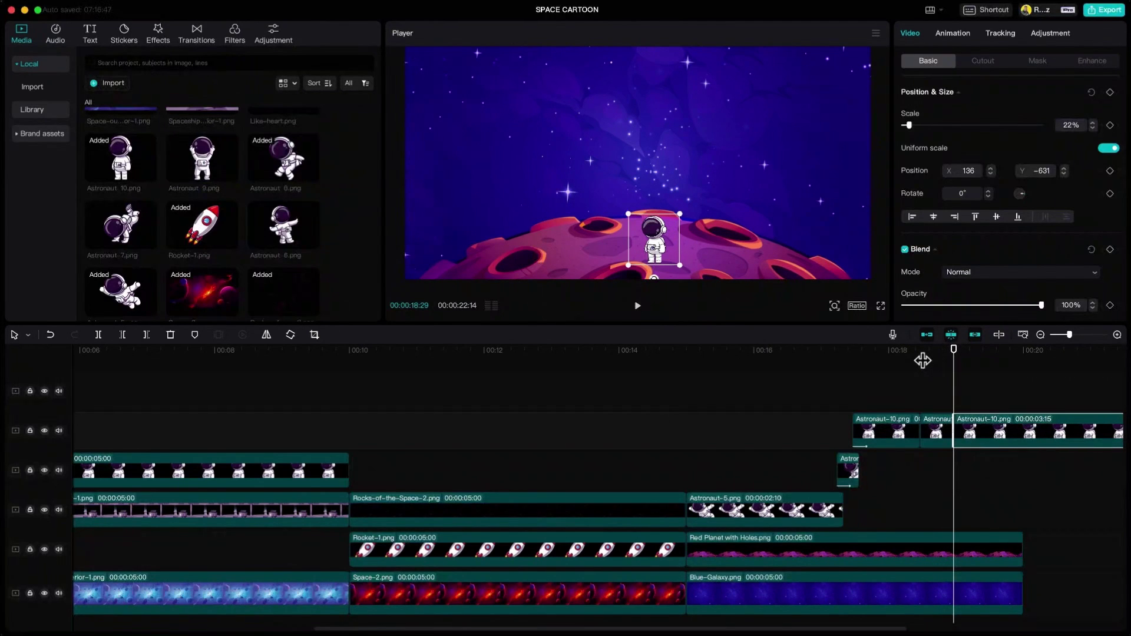
pyautogui.click(939, 433)
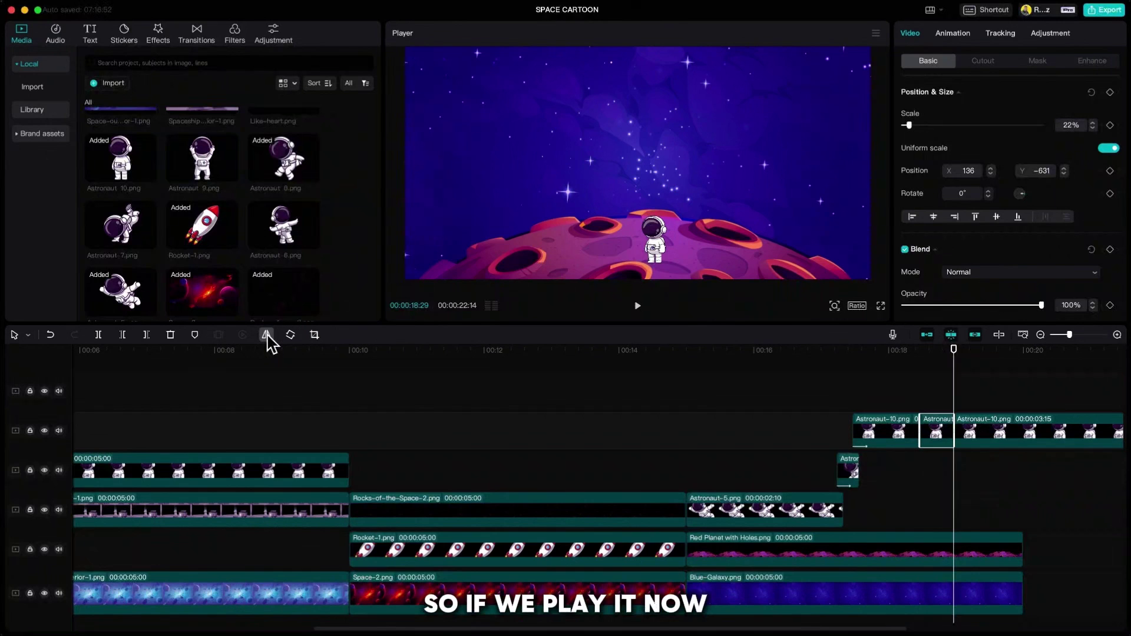
# - Extend Red Planet with Holes.png and Blue-Galaxy.png together to a duration of 6:04
pyautogui.moveTo(906, 352); pyautogui.dragTo(997, 394)
pyautogui.click(1014, 537)
pyautogui.keyDown('super'); pyautogui.click(1018, 591); pyautogui.keyUp('super')
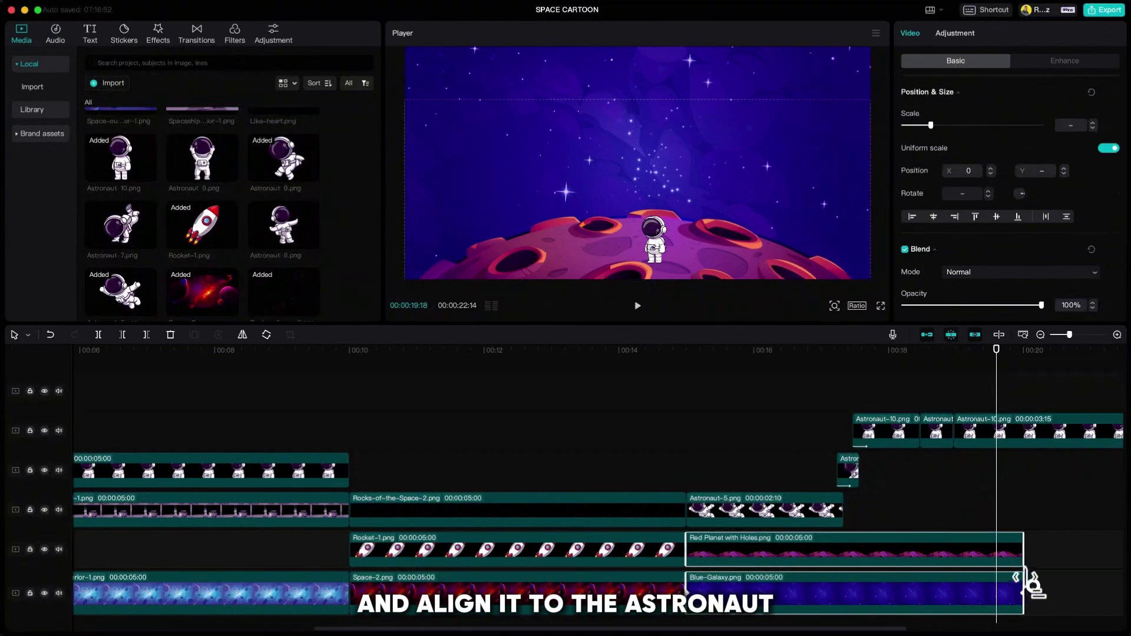
pyautogui.moveTo(1032, 587); pyautogui.dragTo(1107, 583)
# - Trim the end of the last Astronaut-10.png piece to match the backgrounds at 21:04
pyautogui.moveTo(808, 628); pyautogui.dragTo(889, 629)
pyautogui.moveTo(852, 360); pyautogui.dragTo(960, 430)
pyautogui.click(960, 430)
pyautogui.press('w')
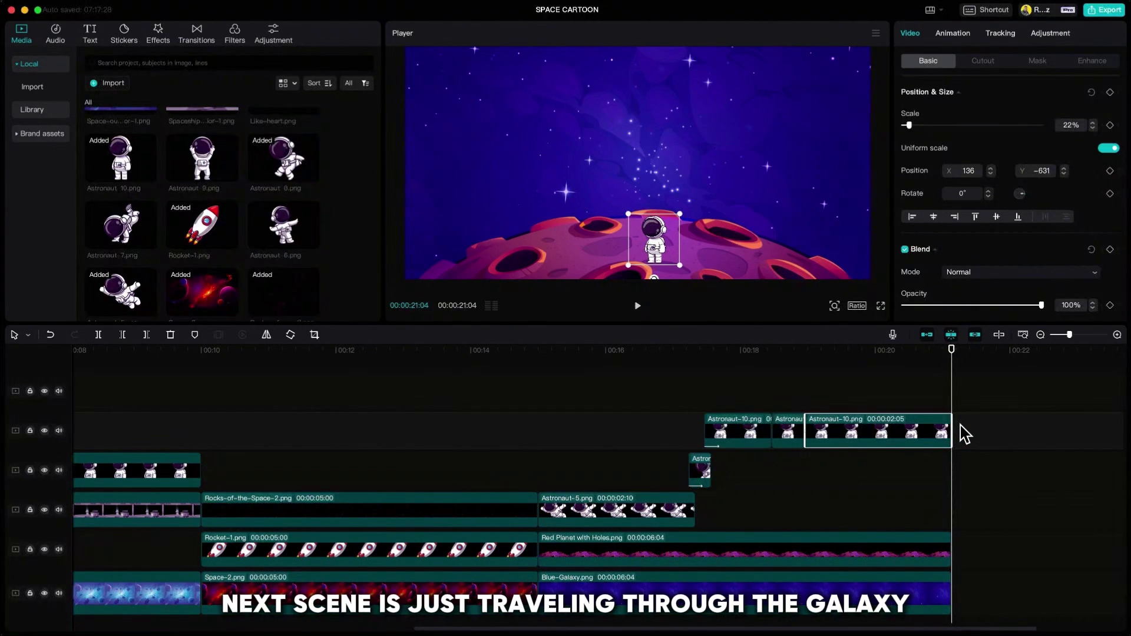
# - Add Space-out-of-interior-1.png at 21:04, scale it to 113%, and keyframe its position and size at its start
pyautogui.scroll(2, 321, 278)
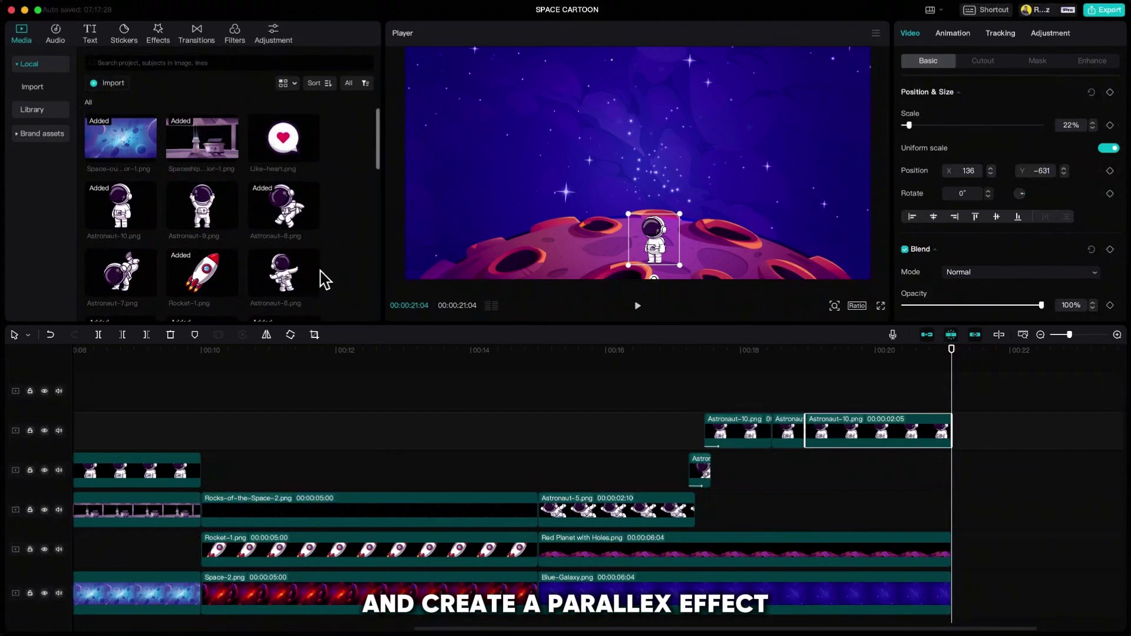
pyautogui.click(149, 154)
pyautogui.moveTo(928, 126); pyautogui.dragTo(935, 132)
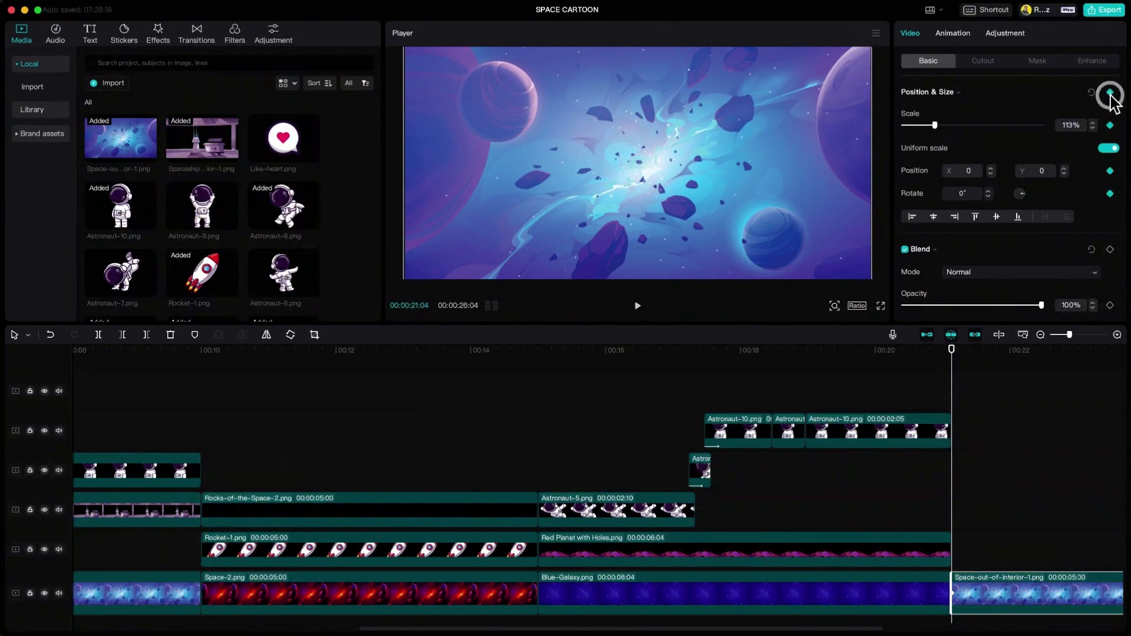
# - Increase the scale of Space-out-of-interior-1.png slightly at its end, 26:04, and play back the slow zoom
pyautogui.hscroll(5, 830, 617)
pyautogui.moveTo(731, 352); pyautogui.dragTo(1064, 376)
pyautogui.moveTo(1096, 125); pyautogui.dragTo(1097, 126)
pyautogui.click(640, 388)
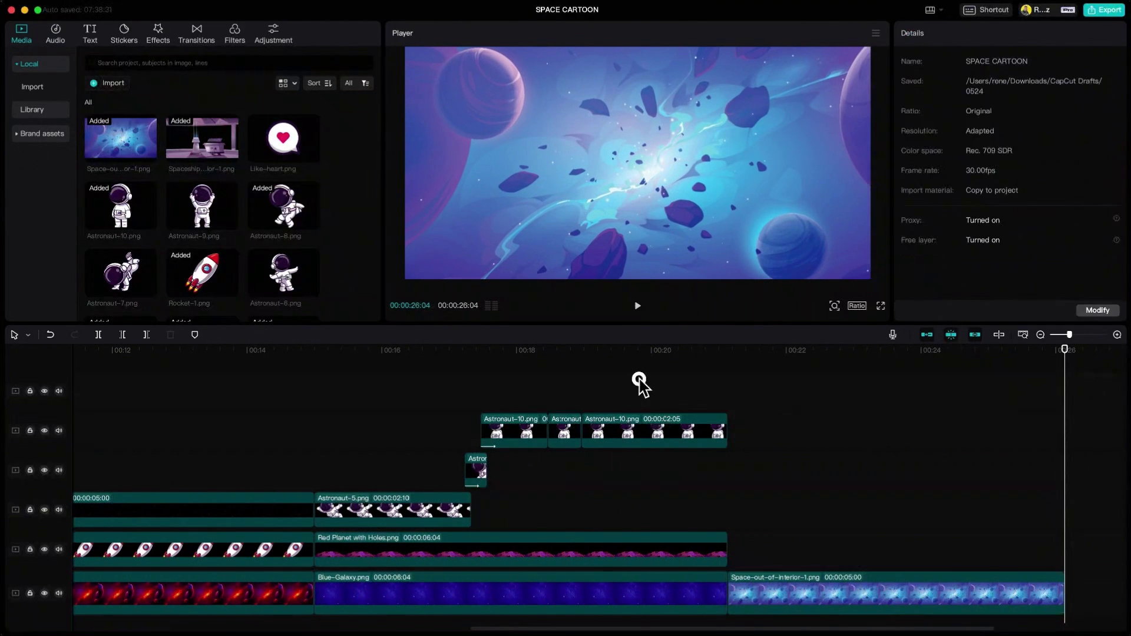
pyautogui.press('space')
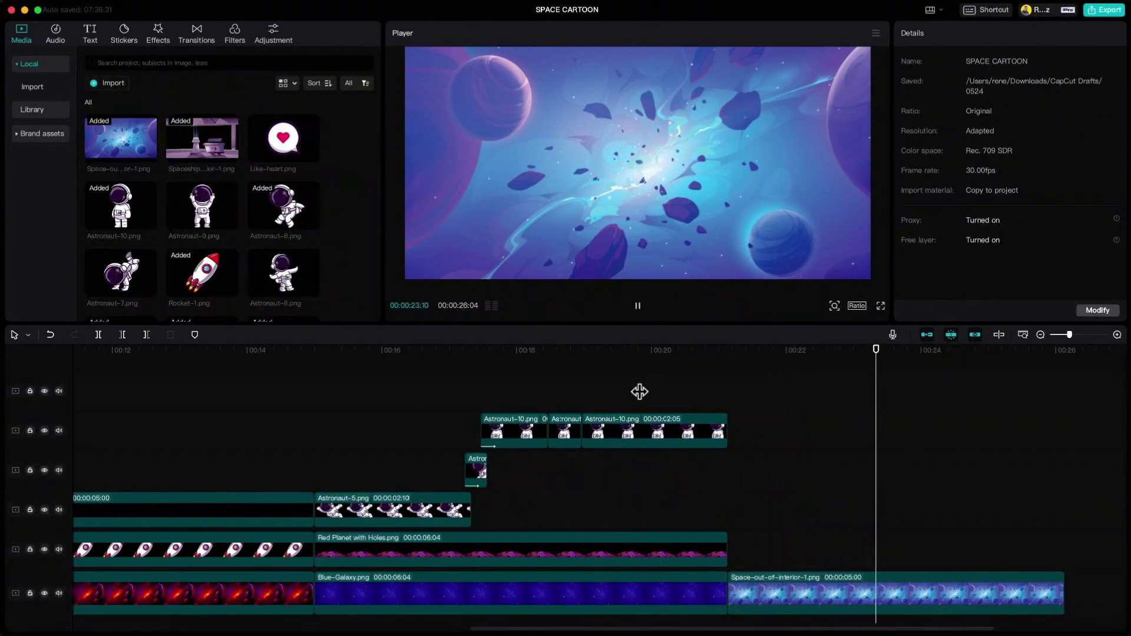
pyautogui.press('space')
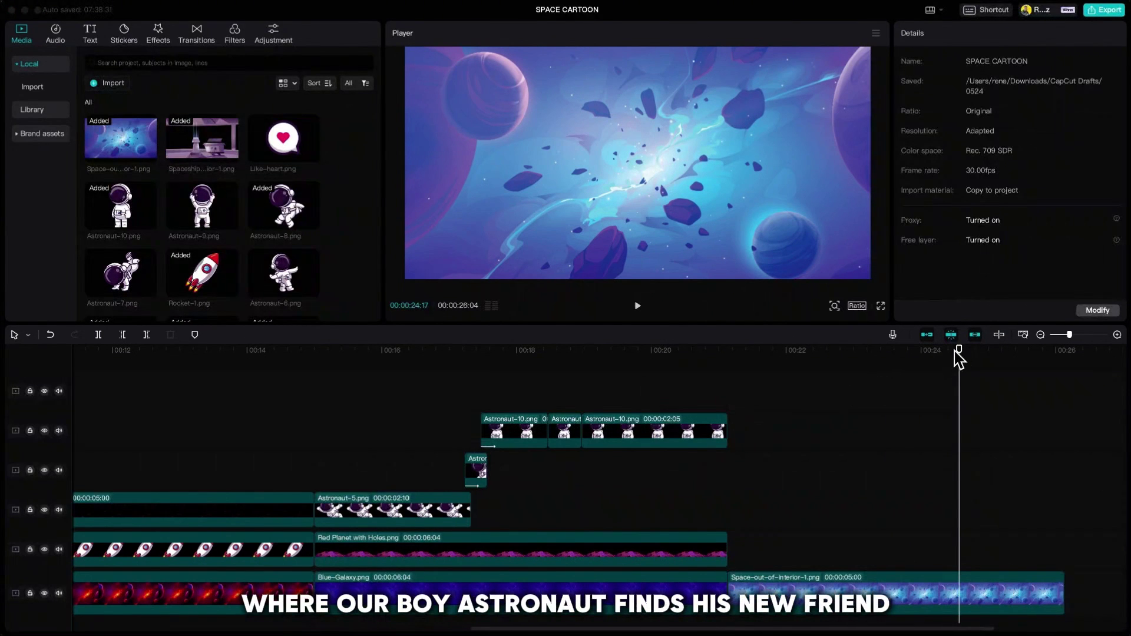
# - Add Major-Planet-2-2.jpg at 26:04, scaled to 137% and shifted horizontally to X 208
pyautogui.moveTo(959, 361); pyautogui.dragTo(1064, 364)
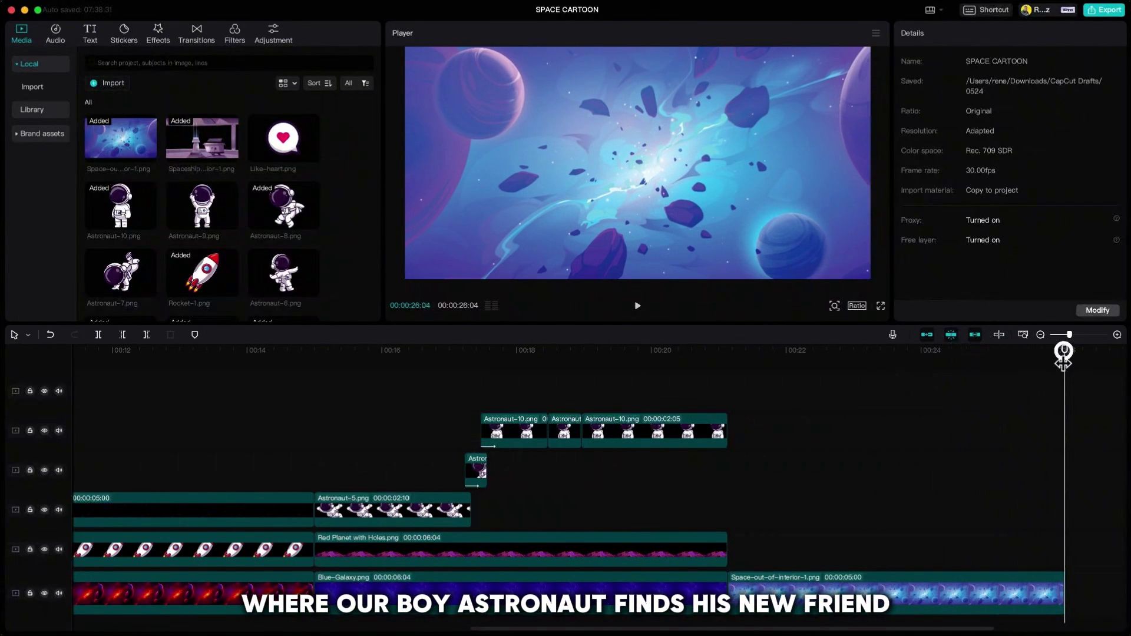
pyautogui.scroll(-5, 250, 206)
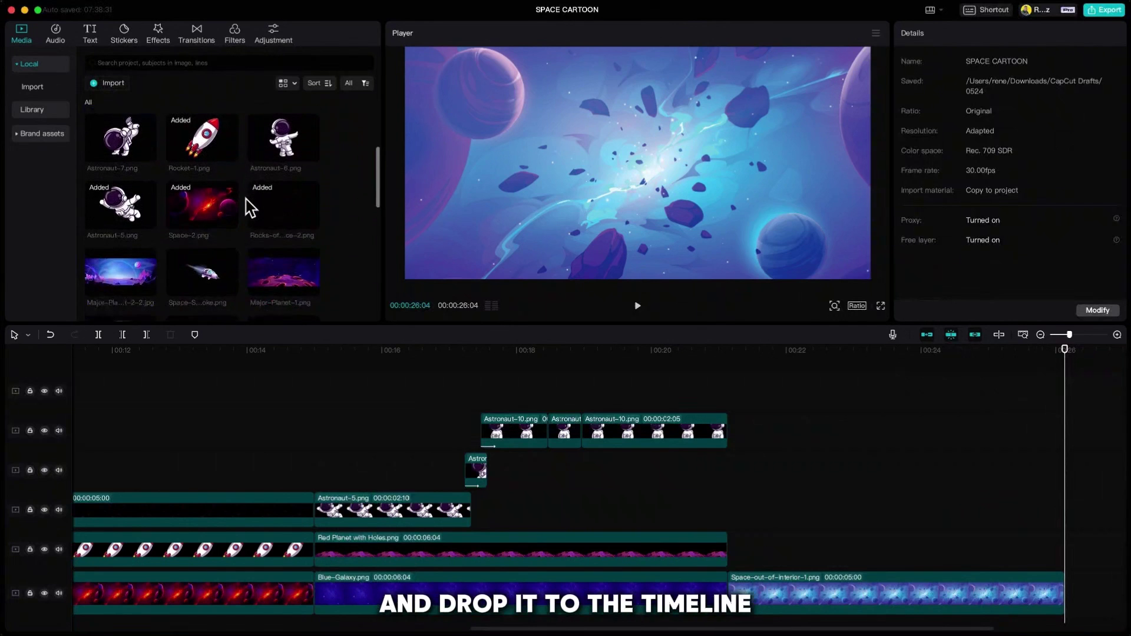
pyautogui.scroll(-3, 251, 206)
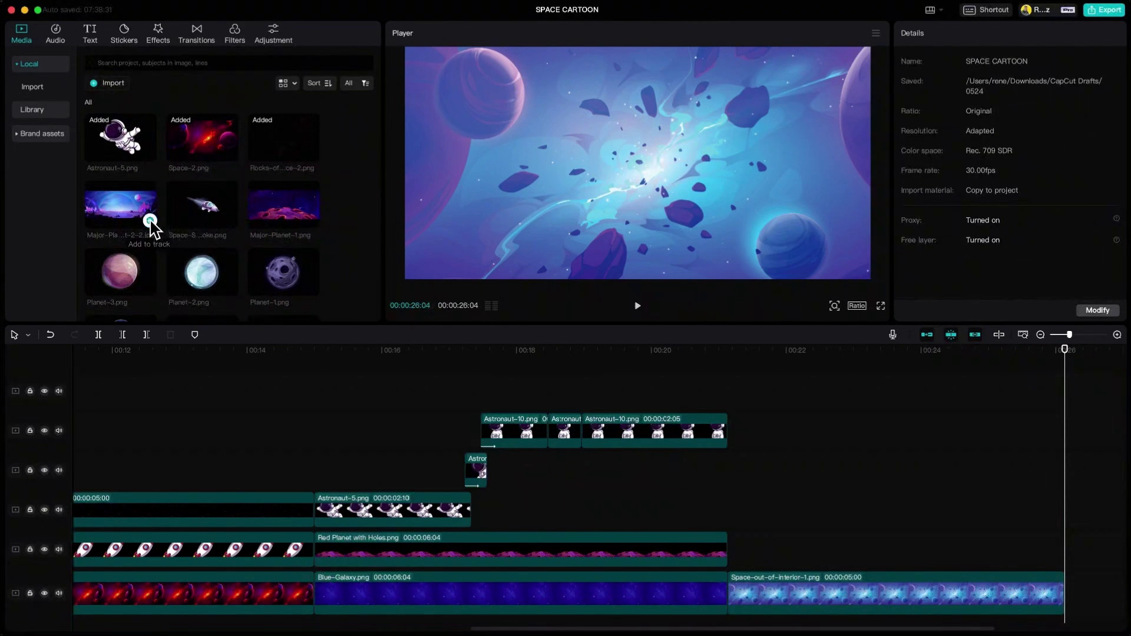
pyautogui.click(150, 223)
pyautogui.moveTo(929, 126); pyautogui.dragTo(941, 130)
pyautogui.moveTo(666, 177); pyautogui.dragTo(693, 180)
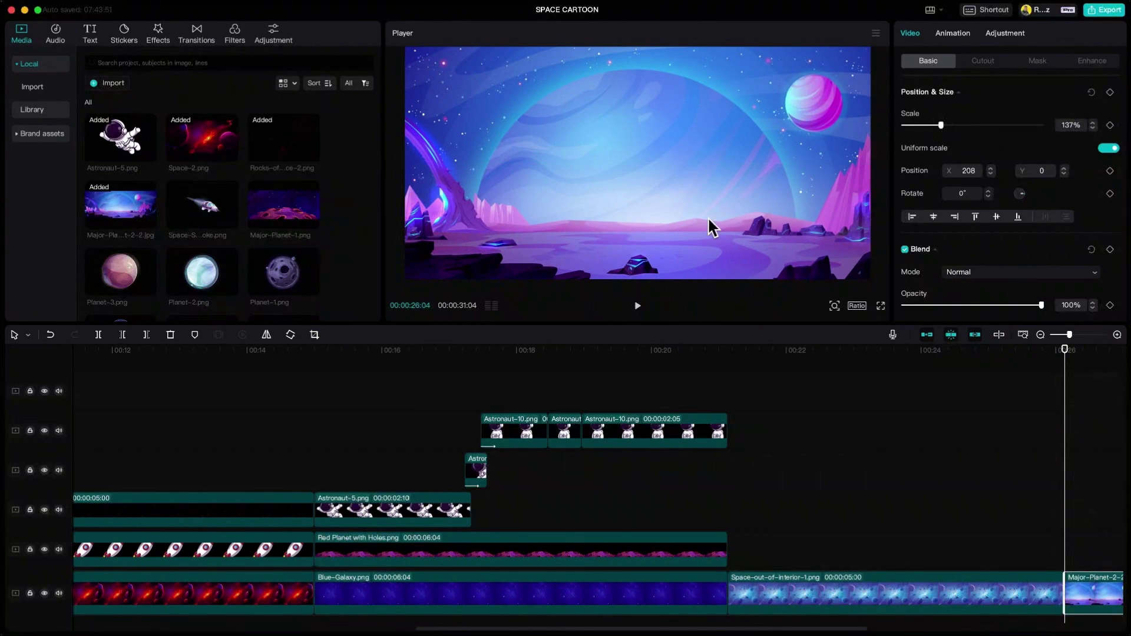
# - Add Astronaut-5.png above Major-Planet-2-2.jpg, mirrored, scaled to 19%, positioned at X -1037, Y 339 and rotated 27°
pyautogui.scroll(2, 245, 197)
pyautogui.moveTo(125, 198); pyautogui.dragTo(1069, 551)
pyautogui.moveTo(773, 629); pyautogui.dragTo(988, 629)
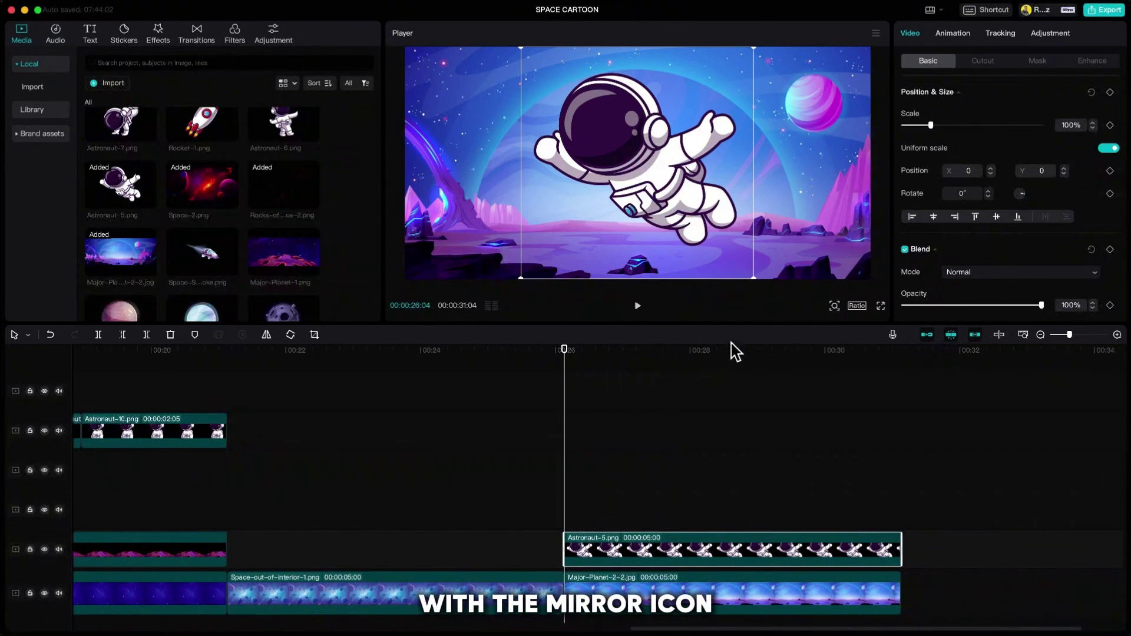
pyautogui.click(267, 336)
pyautogui.moveTo(936, 122); pyautogui.dragTo(915, 125)
pyautogui.moveTo(637, 226); pyautogui.dragTo(512, 121)
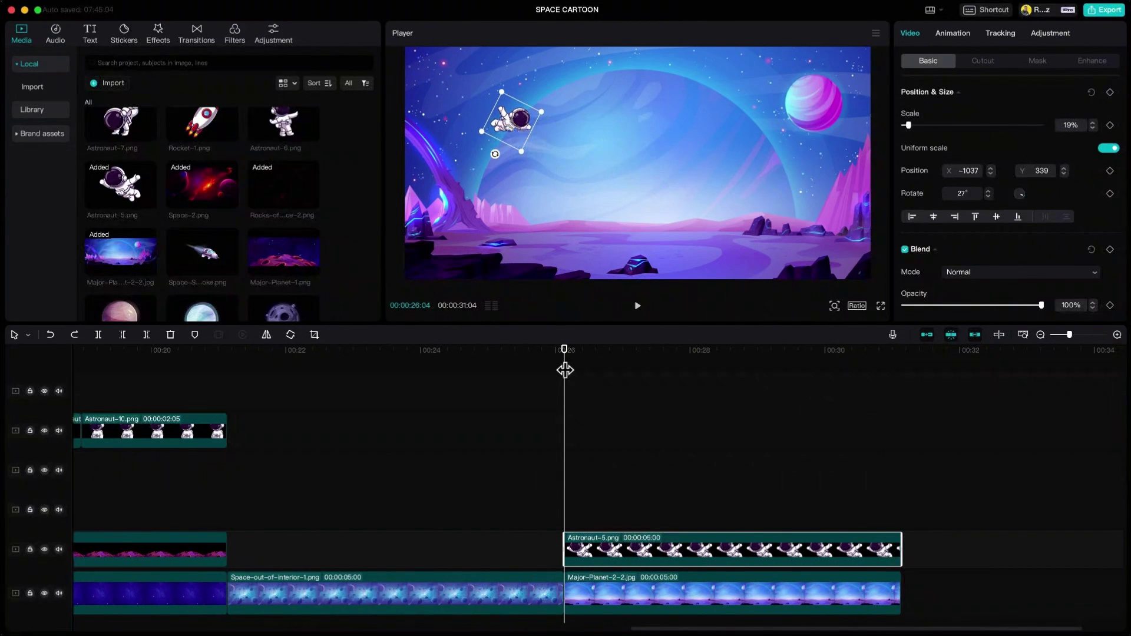
# - Keyframe Astronaut-5.png's position and size at 26:04, and move it to X -480, Y -500 at 16% scale with -16° rotation at 26:24
pyautogui.click(1110, 93)
pyautogui.press('Right')
pyautogui.press('Right')
pyautogui.press('Right')
pyautogui.press('Right')
pyautogui.press('Right')
pyautogui.press('Right')
pyautogui.press('Right')
pyautogui.press('Right')
pyautogui.press('Right')
pyautogui.press('Right')
pyautogui.press('Right')
pyautogui.press('Right')
pyautogui.press('Right')
pyautogui.press('Right')
pyautogui.press('Right')
pyautogui.press('Right')
pyautogui.press('Right')
pyautogui.press('Right')
pyautogui.press('Right')
pyautogui.press('Right')
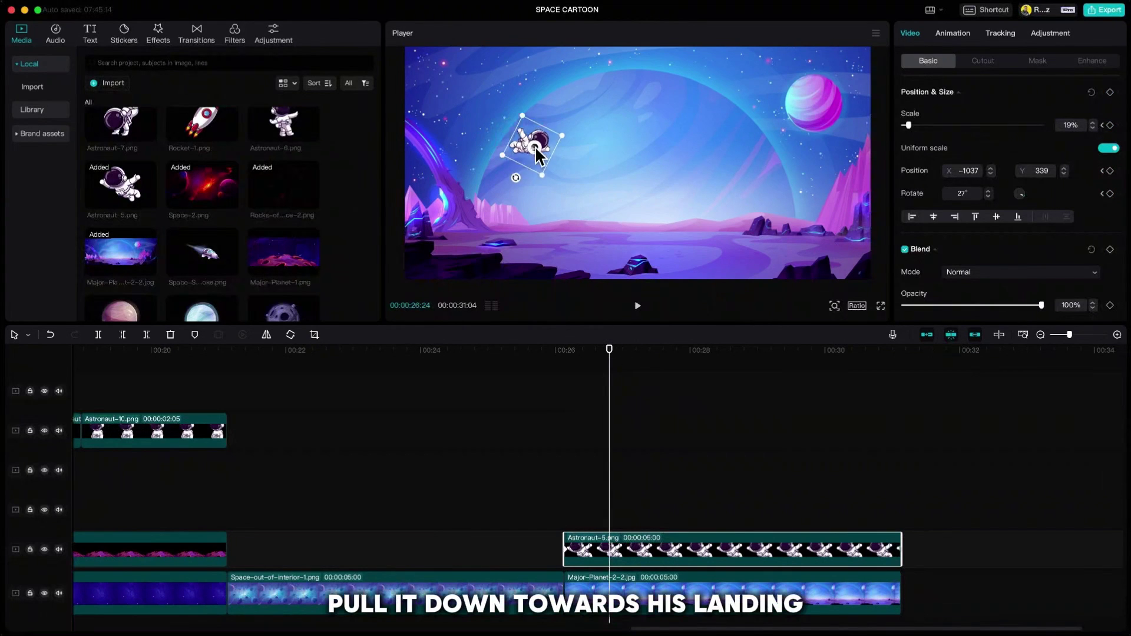
pyautogui.moveTo(572, 207); pyautogui.dragTo(577, 219)
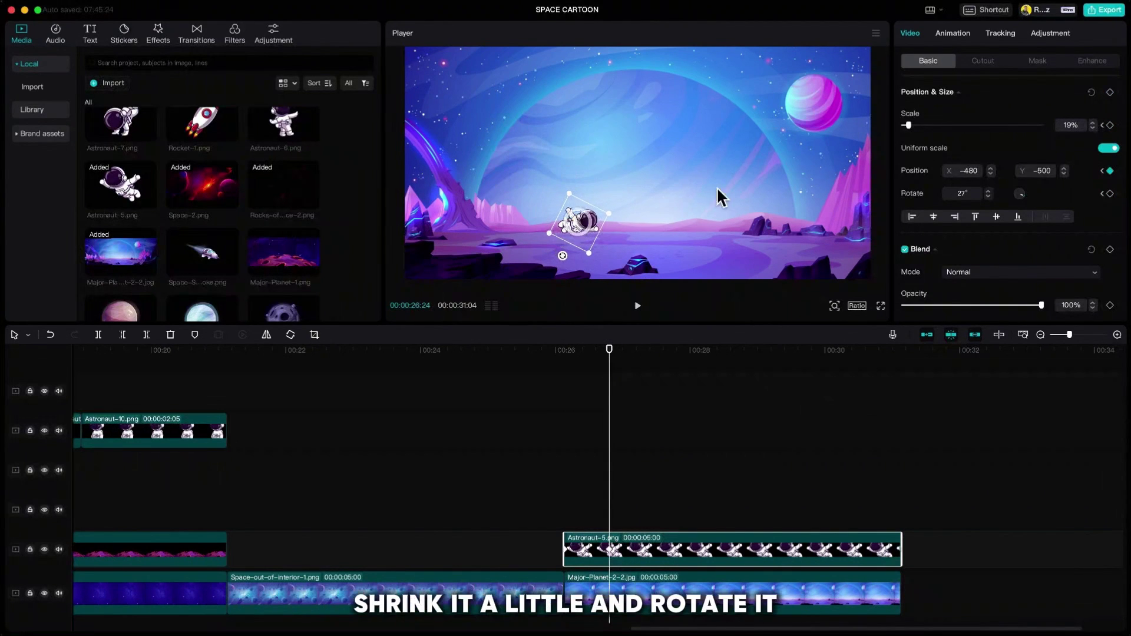
pyautogui.click(1093, 129)
pyautogui.click(1092, 128)
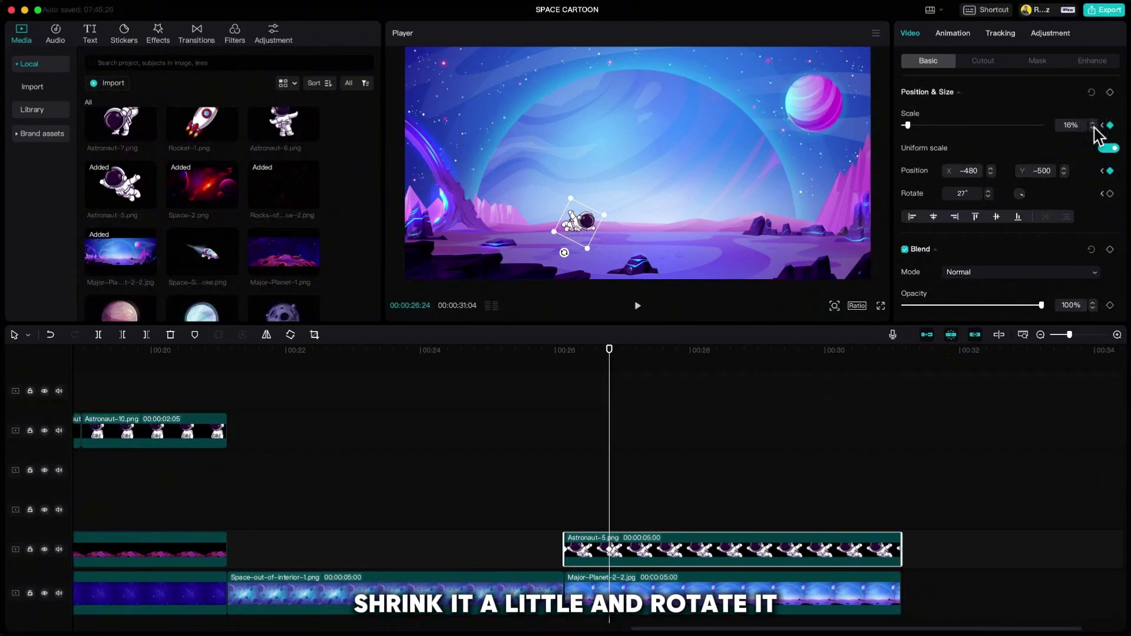
pyautogui.moveTo(563, 253); pyautogui.dragTo(588, 261)
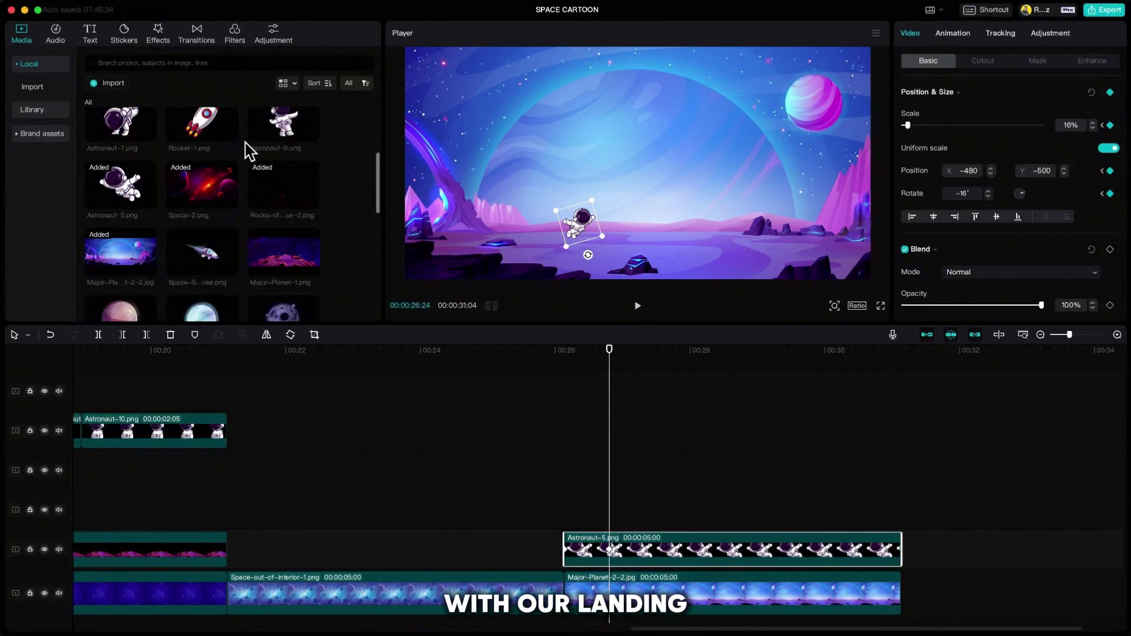
# - Add a mirrored Astronaut-8.png just before 26:24, shrink, place and tilt it over the landing astronaut, and keyframe its position and size
pyautogui.scroll(3, 245, 142)
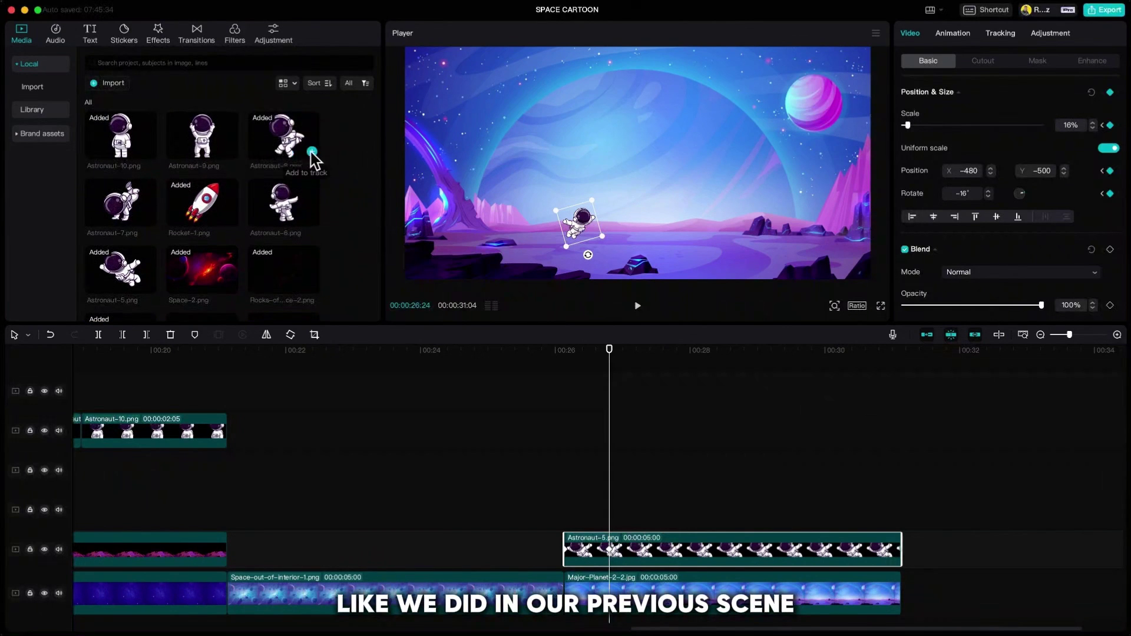
pyautogui.moveTo(312, 152); pyautogui.dragTo(606, 536)
pyautogui.moveTo(758, 268); pyautogui.dragTo(592, 211)
pyautogui.moveTo(577, 255); pyautogui.dragTo(587, 224)
pyautogui.click(1111, 93)
# - Give the new Astronaut-8.png clip a Fade In animation lasting 0.2 s
pyautogui.click(952, 33)
pyautogui.click(920, 259)
pyautogui.click(974, 313)
# - Trim the end of Astronaut-5.png to its last keyframe at 26:24
pyautogui.click(649, 548)
pyautogui.moveTo(618, 354); pyautogui.dragTo(613, 361)
pyautogui.press('w')
# - Move Astronaut-8.png slightly forward and down onto the ground at 27:01
pyautogui.click(648, 511)
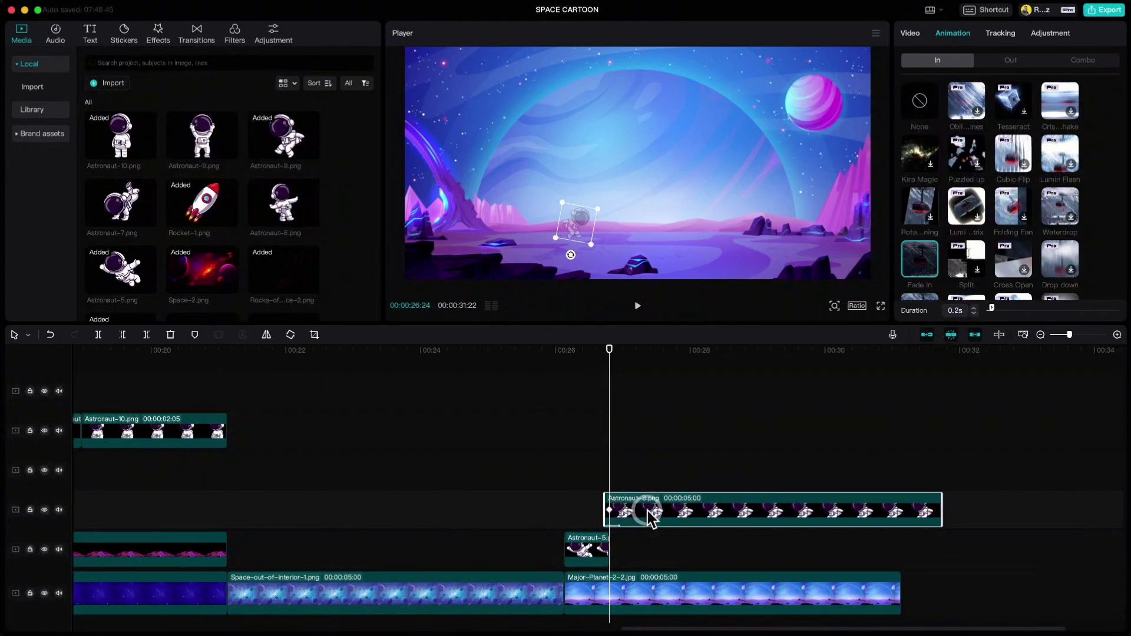
pyautogui.moveTo(577, 229); pyautogui.dragTo(587, 236)
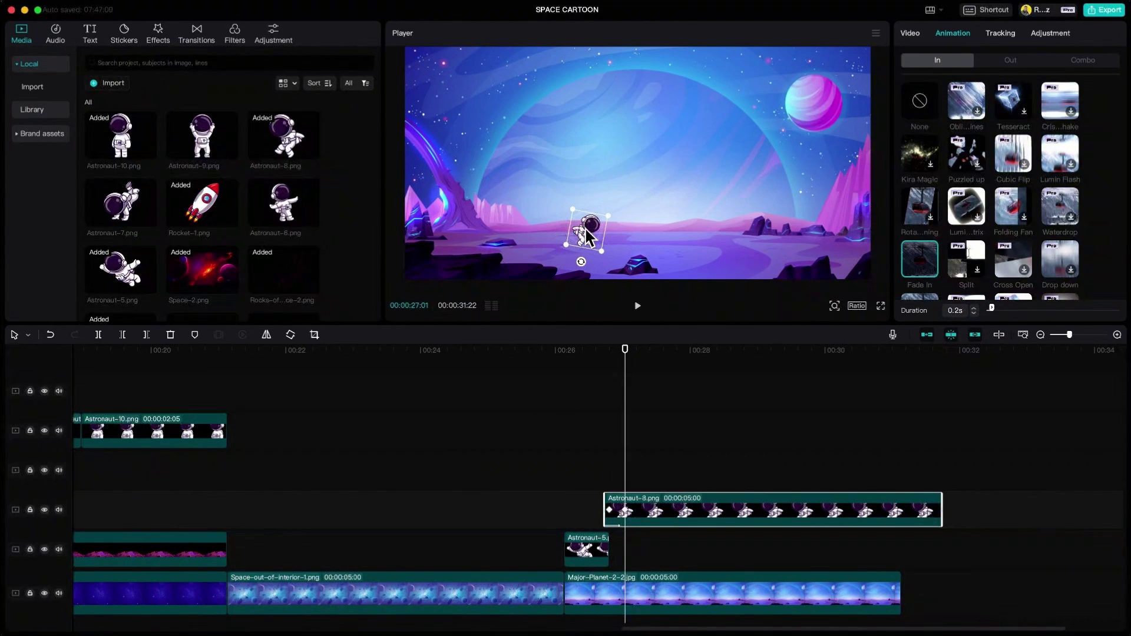
# - Add a mirrored Astronaut-10.png above Astronaut-8.png just before 27:01, scaled to 15% and positioned at X -418, Y -522
pyautogui.moveTo(121, 136); pyautogui.dragTo(622, 471)
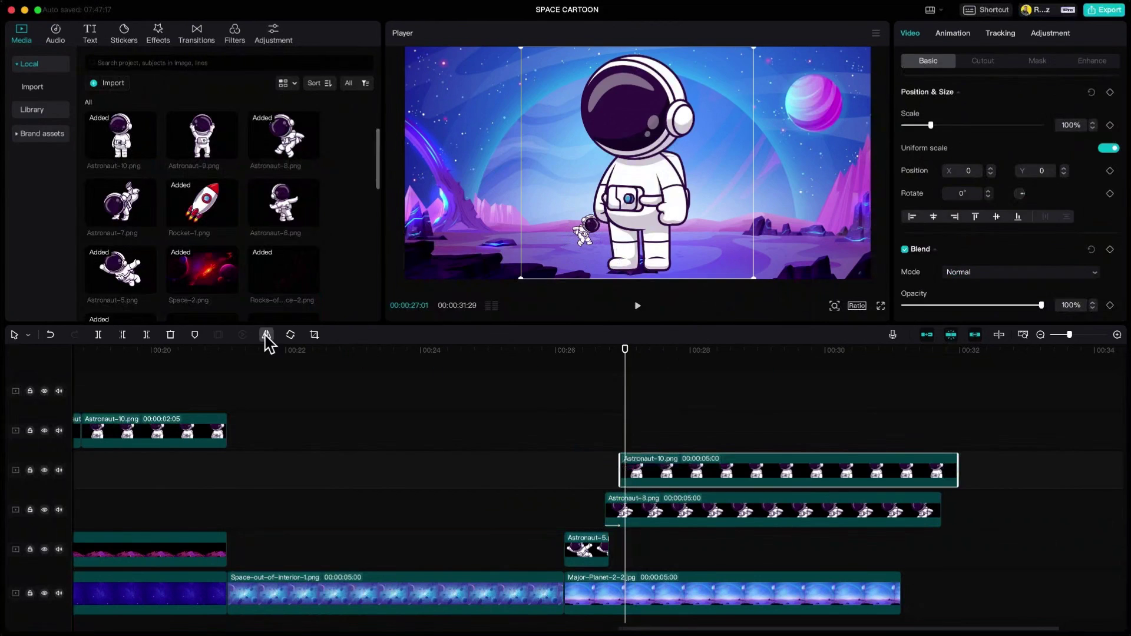
pyautogui.click(922, 126)
pyautogui.moveTo(922, 125); pyautogui.dragTo(908, 125)
pyautogui.moveTo(637, 163); pyautogui.dragTo(607, 212)
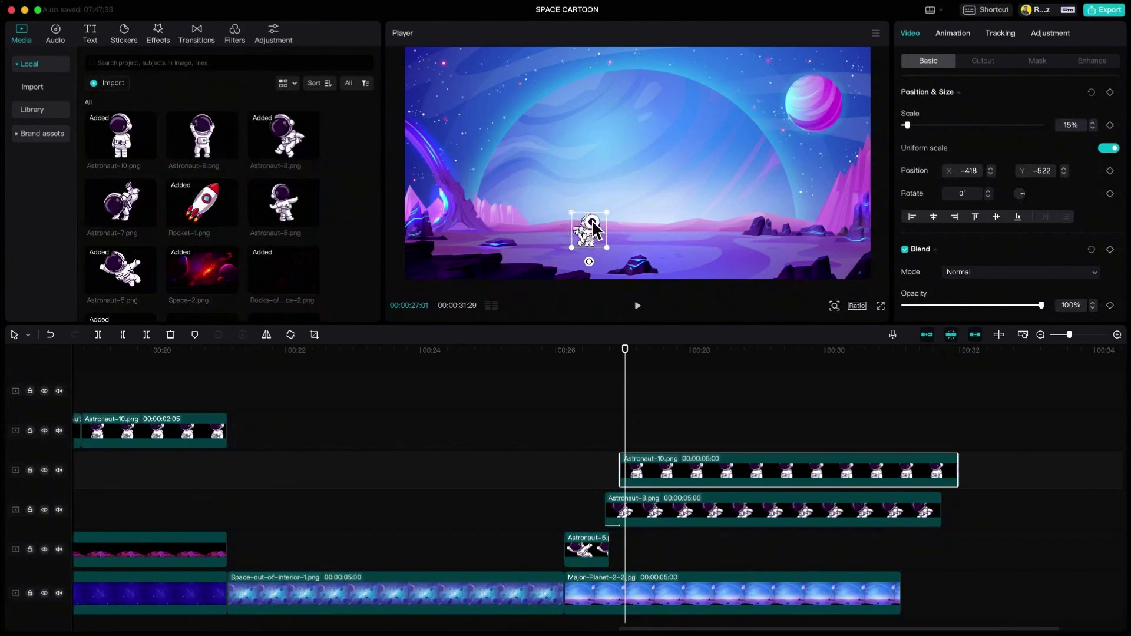
# - Give the new standing Astronaut-10.png clip a Fade In animation with a 0.2 s duration
pyautogui.click(953, 33)
pyautogui.click(920, 259)
pyautogui.click(974, 313)
pyautogui.click(974, 313)
pyautogui.click(974, 313)
# - Trim the end of Astronaut-8.png to its last keyframe at 27:01
pyautogui.click(725, 507)
pyautogui.press('Left')
pyautogui.press('Left')
pyautogui.press('Left')
pyautogui.press('Left')
pyautogui.press('w')
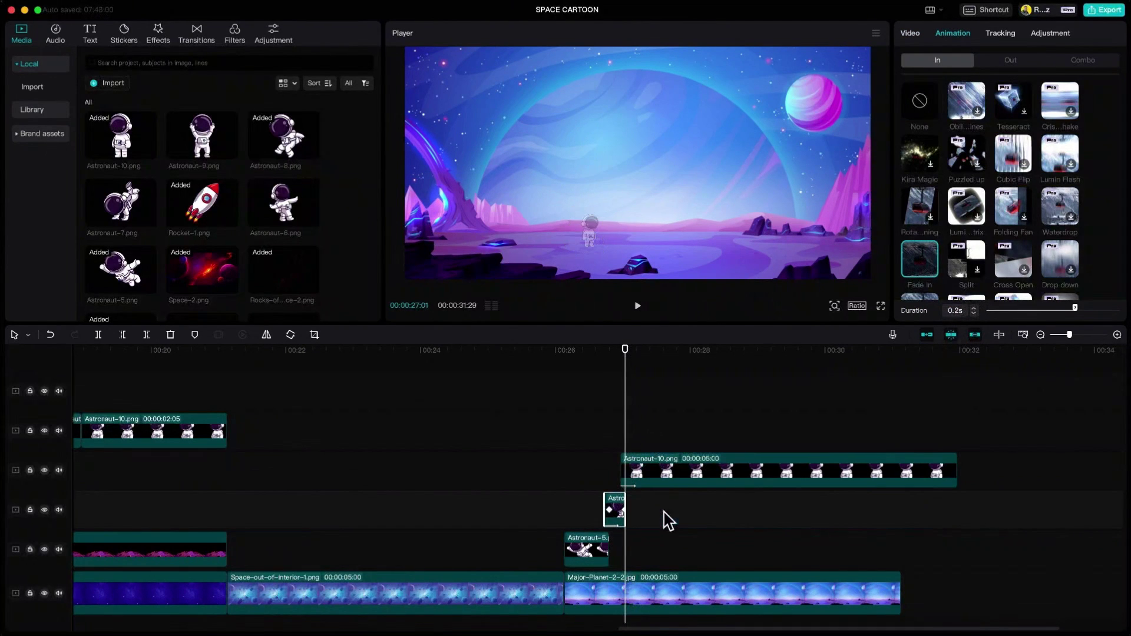
# - Play back the planet landing scene from about 25:29 to check the astronaut's movement
pyautogui.click(517, 433)
pyautogui.press('space')
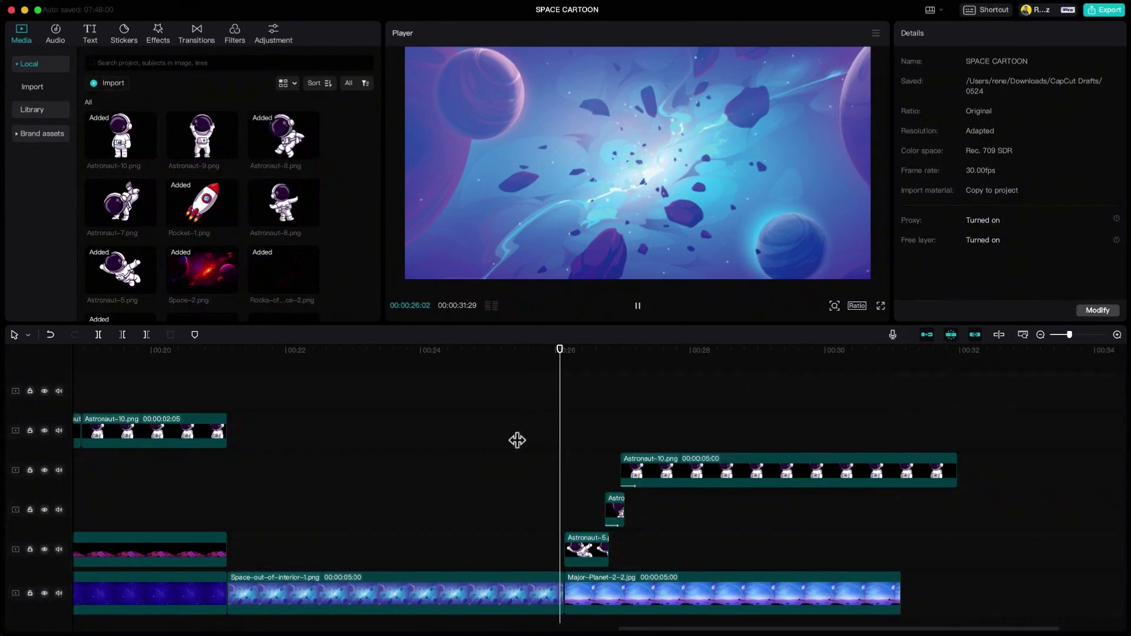
pyautogui.press('space')
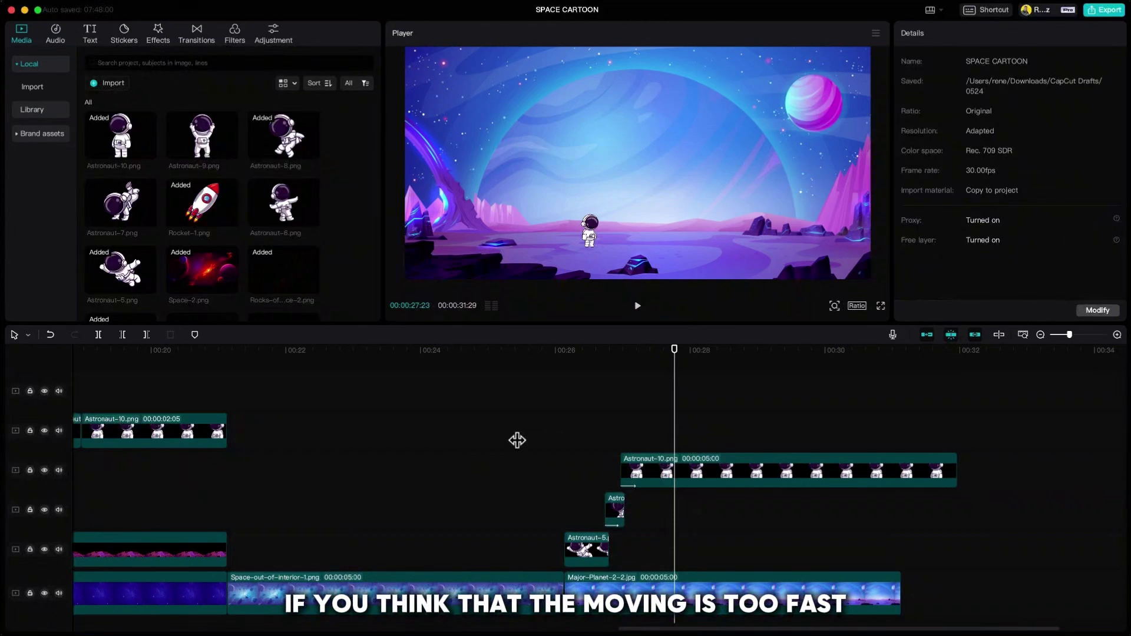
# - Try combining Major-Planet-2-2.jpg and its astronaut clips into a compound clip slowed to 0.7x, and play it back
pyautogui.moveTo(707, 575); pyautogui.dragTo(811, 606)
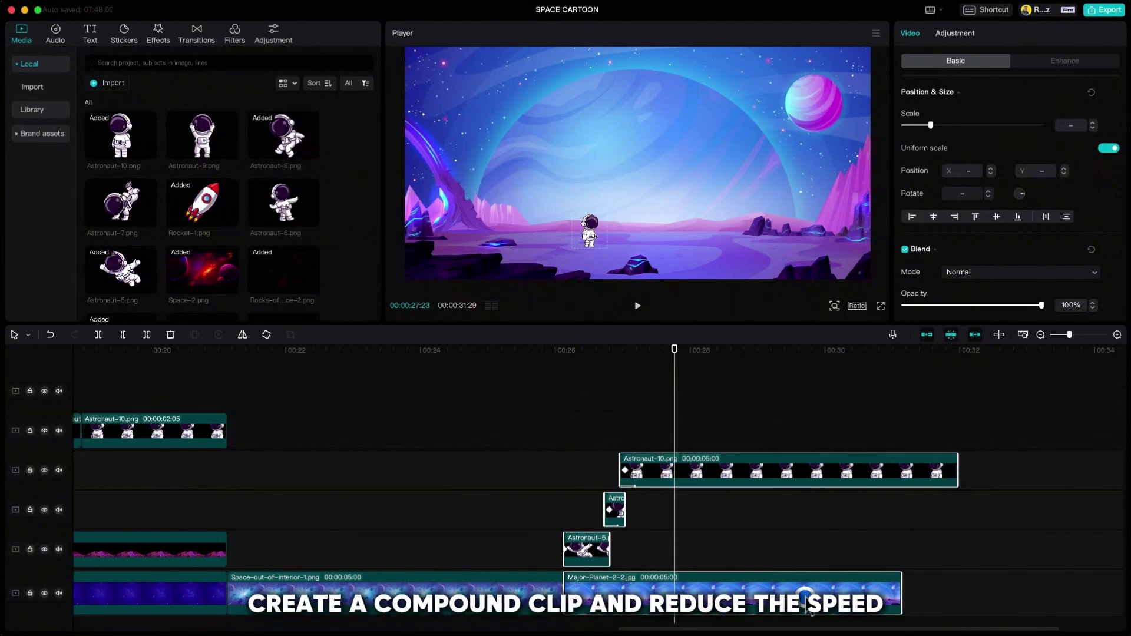
pyautogui.rightClick(806, 597)
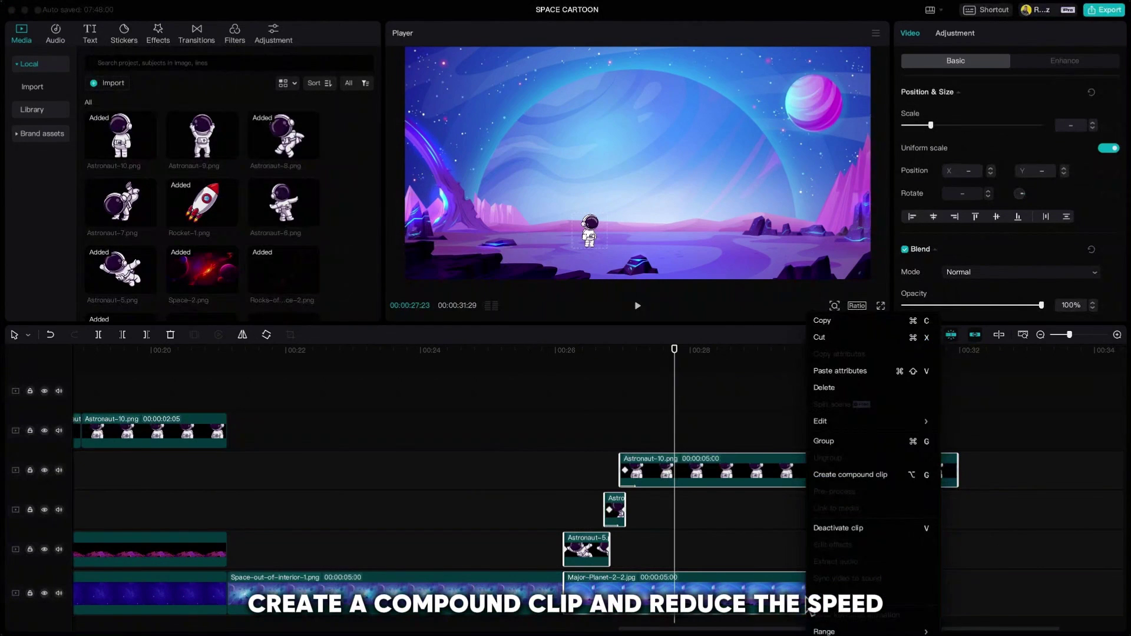
pyautogui.click(828, 482)
pyautogui.click(945, 34)
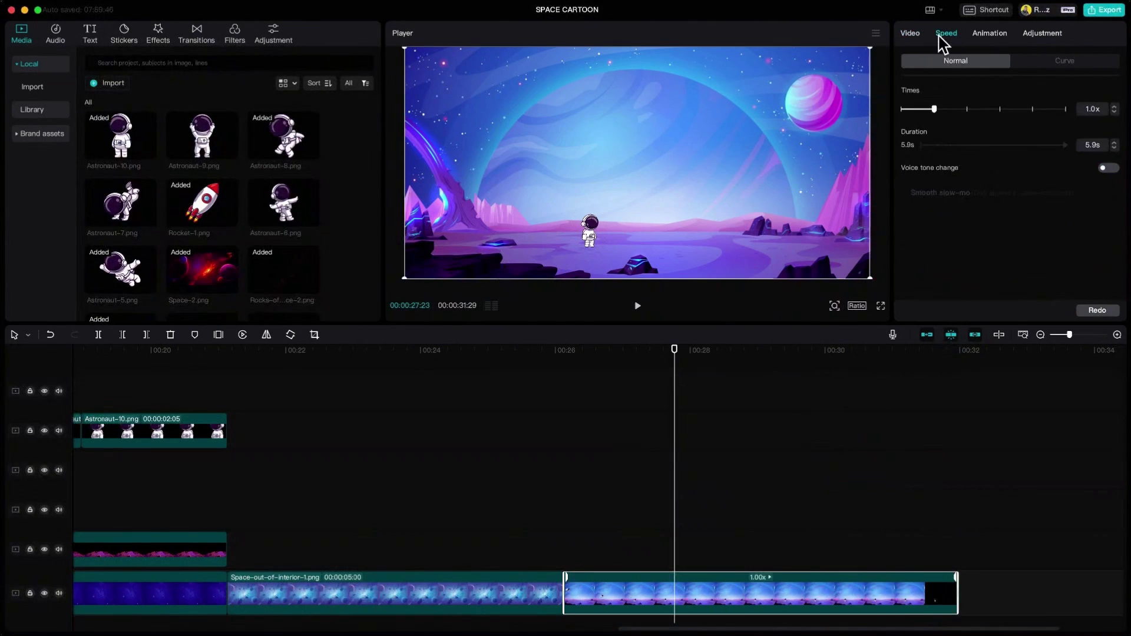
pyautogui.click(1115, 111)
pyautogui.click(1114, 112)
pyautogui.click(1115, 112)
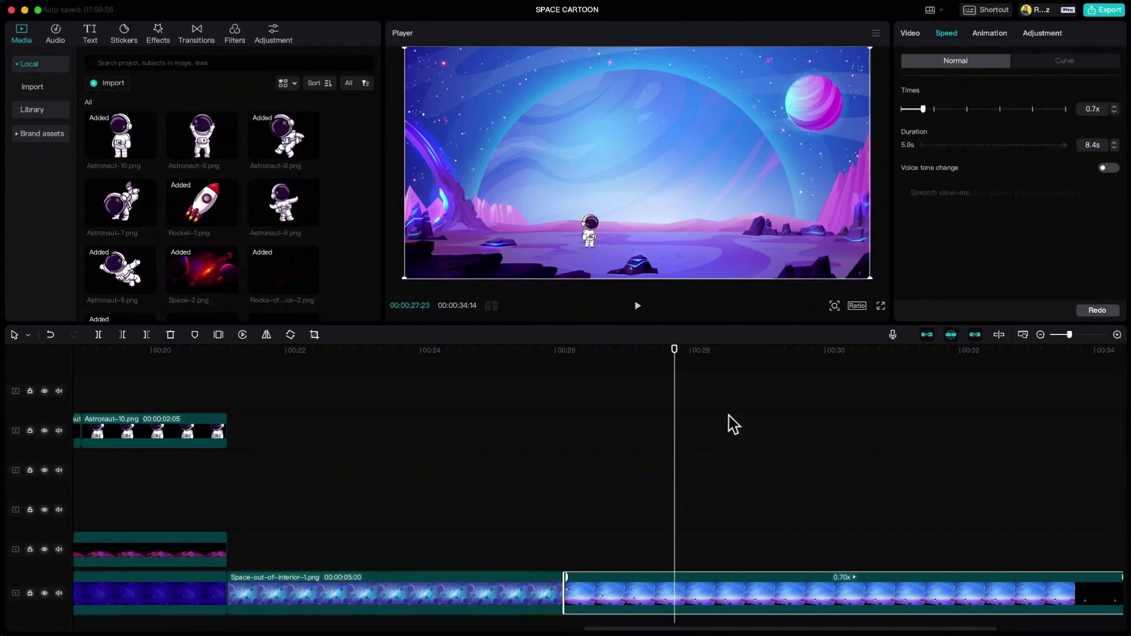
pyautogui.click(521, 474)
pyautogui.press('space')
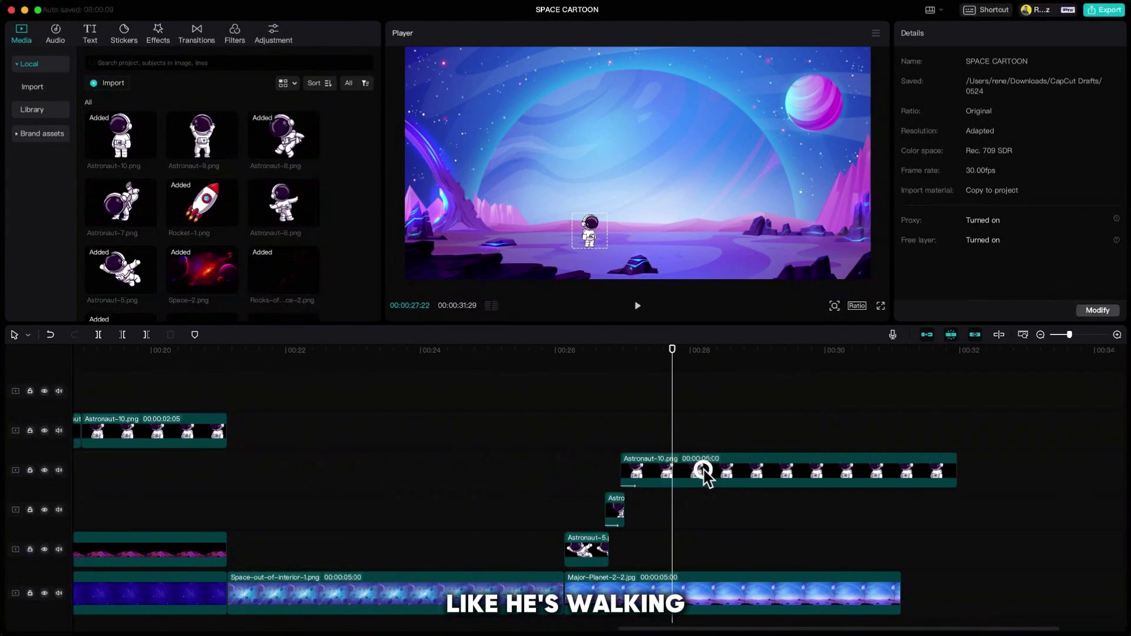
# - Animate the standing Astronaut-10.png walking: keyframe position and size at 27:22 and set X to -90 at 28:12
pyautogui.click(703, 471)
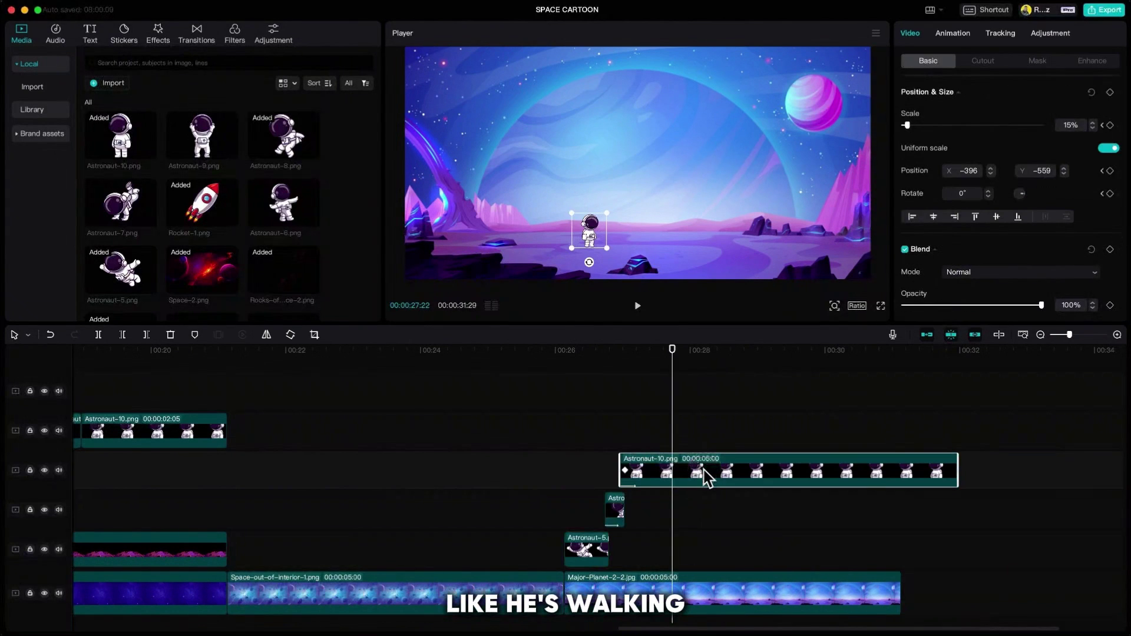
pyautogui.click(1110, 95)
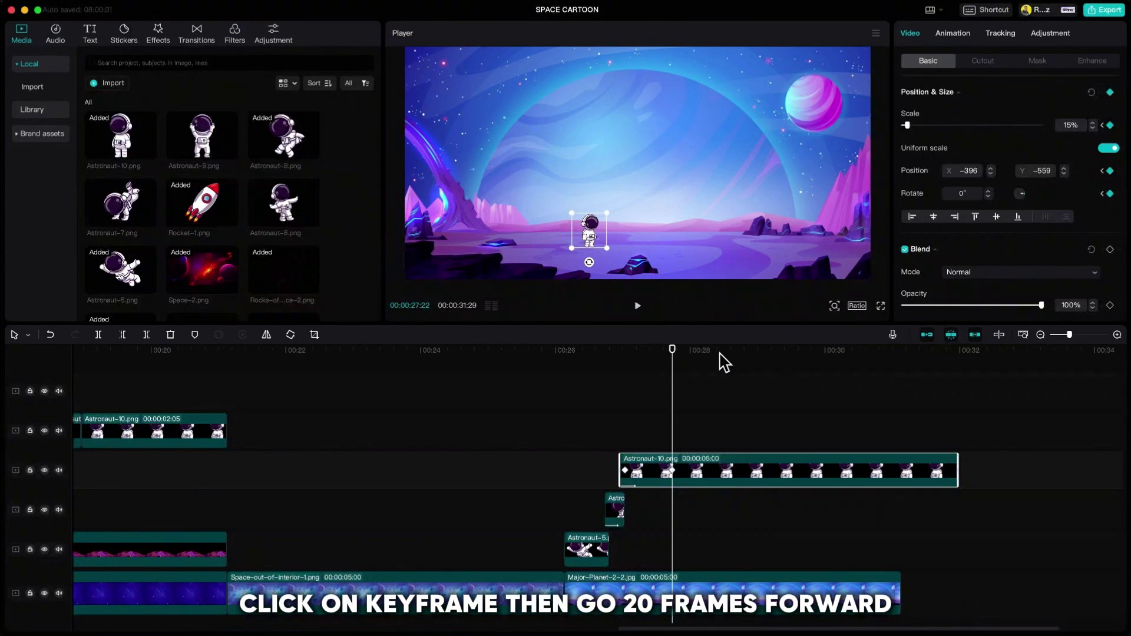
pyautogui.press('Right')
pyautogui.press('Right')
pyautogui.press('Right')
pyautogui.press('Right')
pyautogui.press('Right')
pyautogui.press('Right')
pyautogui.press('Right')
pyautogui.press('Right')
pyautogui.press('Right')
pyautogui.press('Right')
pyautogui.press('Right')
pyautogui.press('Right')
pyautogui.press('Right')
pyautogui.press('Right')
pyautogui.press('Right')
pyautogui.press('Right')
pyautogui.press('Right')
pyautogui.press('Right')
pyautogui.press('Right')
pyautogui.press('Right')
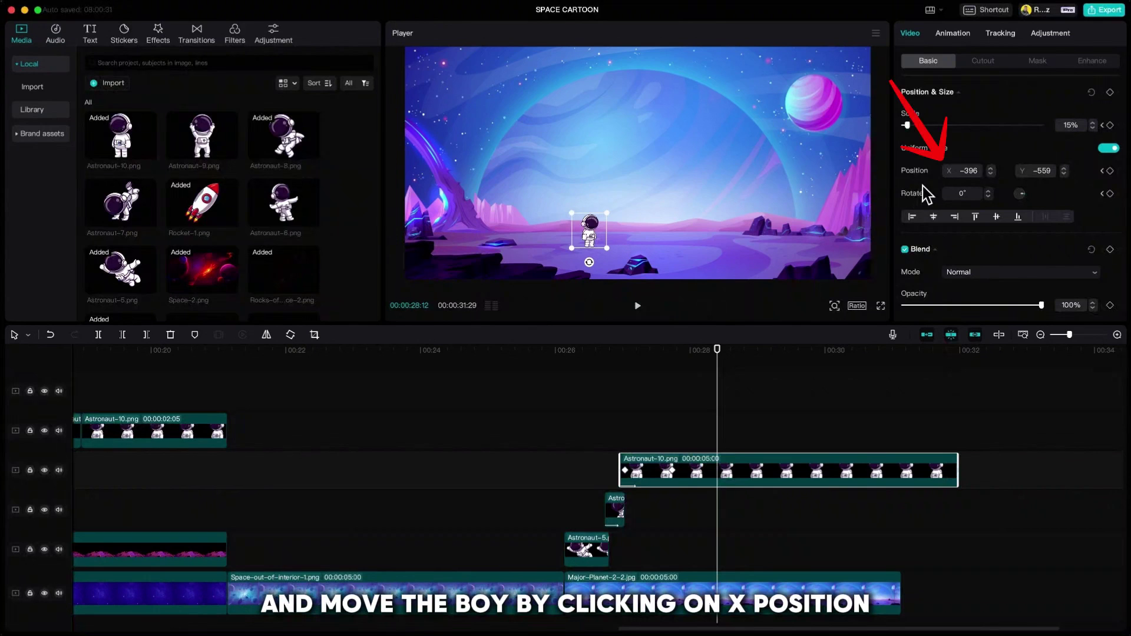
pyautogui.moveTo(991, 169); pyautogui.dragTo(992, 169)
# - Add Flying-Saucer-1.png on the track above the astronaut at 28:27 and scale it to 14%
pyautogui.press('Right')
pyautogui.press('Right')
pyautogui.press('Right')
pyautogui.press('Right')
pyautogui.press('Right')
pyautogui.press('Right')
pyautogui.press('Right')
pyautogui.press('Right')
pyautogui.press('Right')
pyautogui.press('Right')
pyautogui.press('Right')
pyautogui.press('Right')
pyautogui.press('Right')
pyautogui.press('Right')
pyautogui.press('Right')
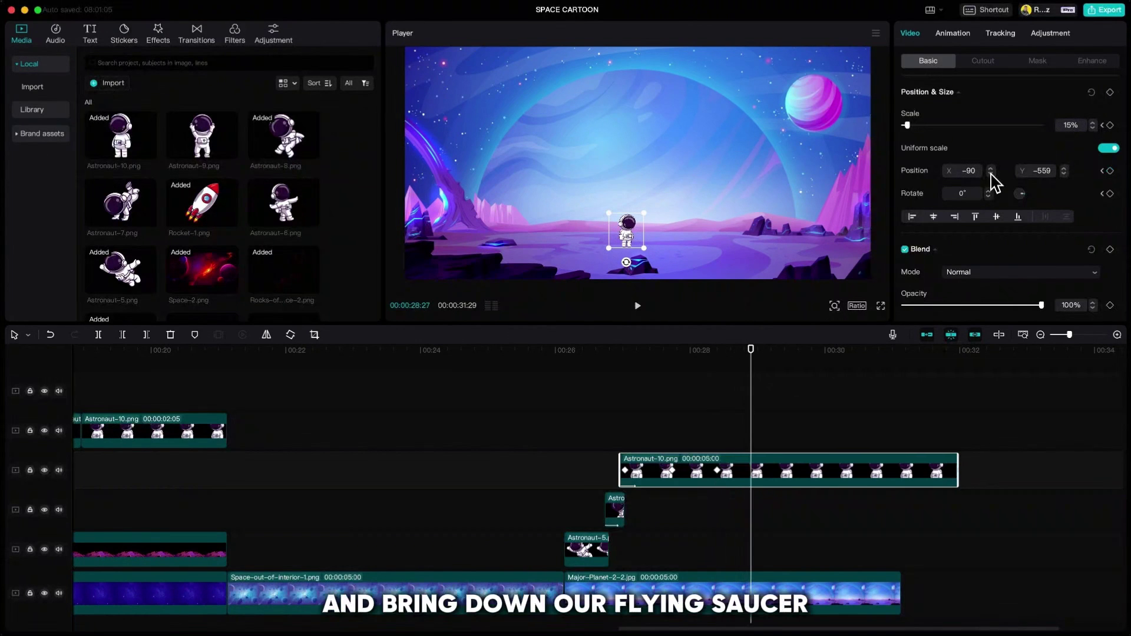
pyautogui.scroll(-10, 315, 225)
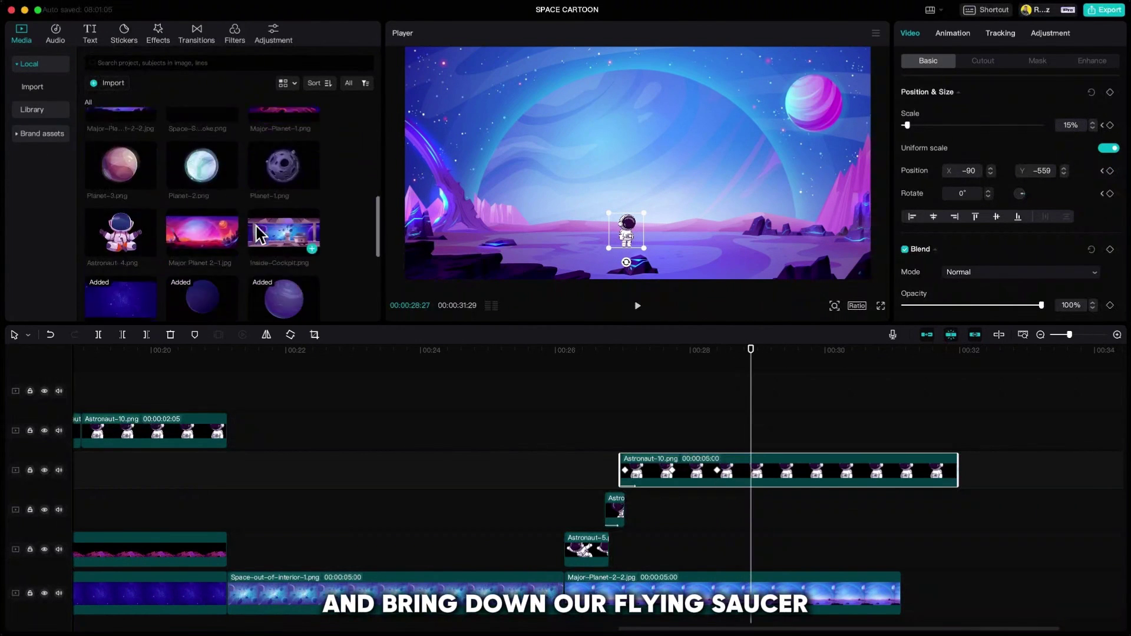
pyautogui.moveTo(211, 177); pyautogui.dragTo(752, 430)
pyautogui.moveTo(753, 278); pyautogui.dragTo(616, 149)
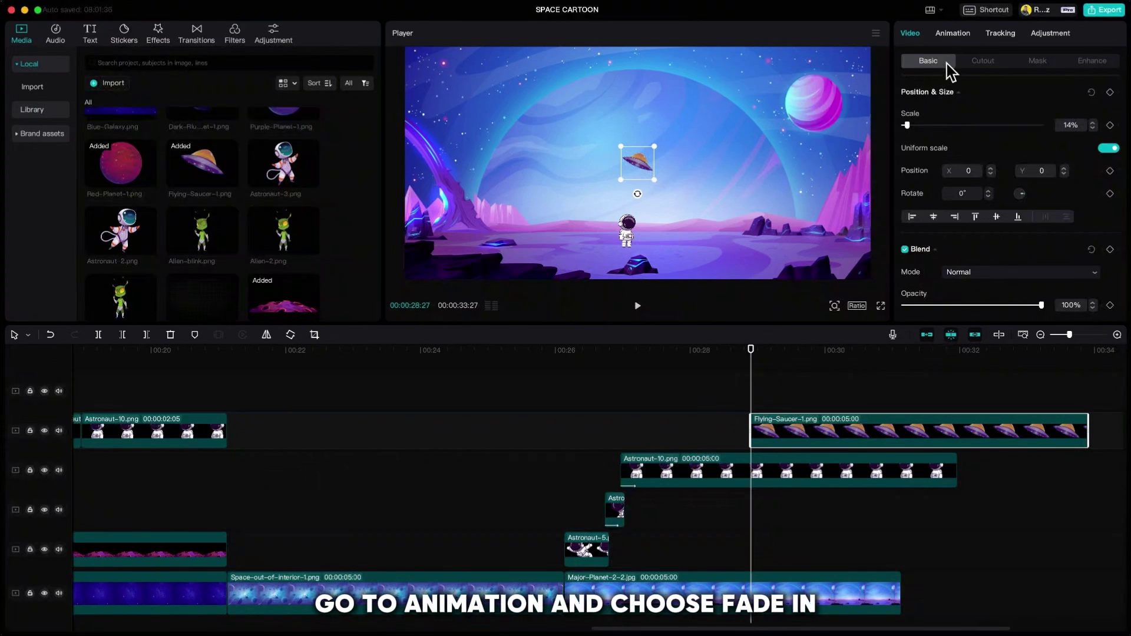
# - Give Flying-Saucer-1.png a Fade In animation and keyframe its position and size at its start, 28:27
pyautogui.click(955, 37)
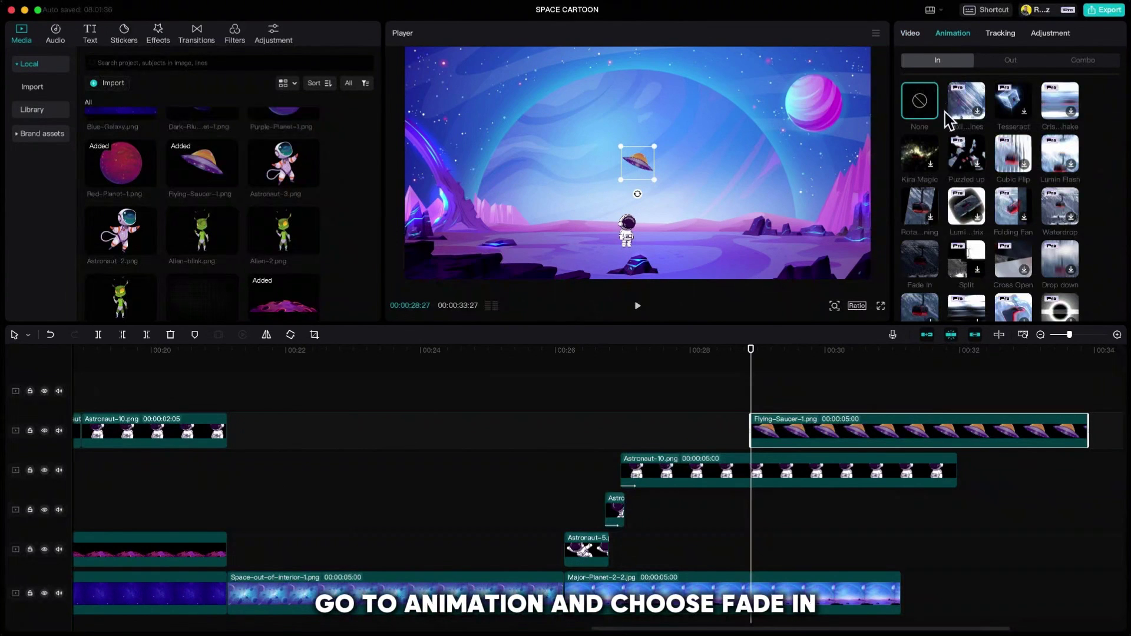
pyautogui.click(930, 262)
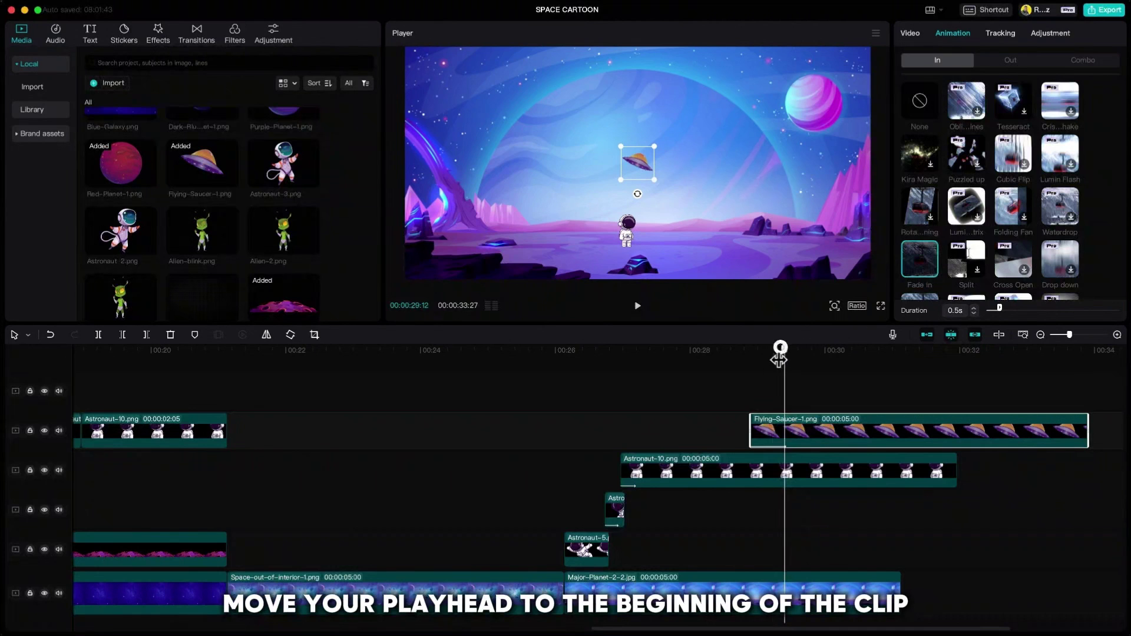
pyautogui.moveTo(781, 352); pyautogui.dragTo(750, 351)
pyautogui.click(911, 35)
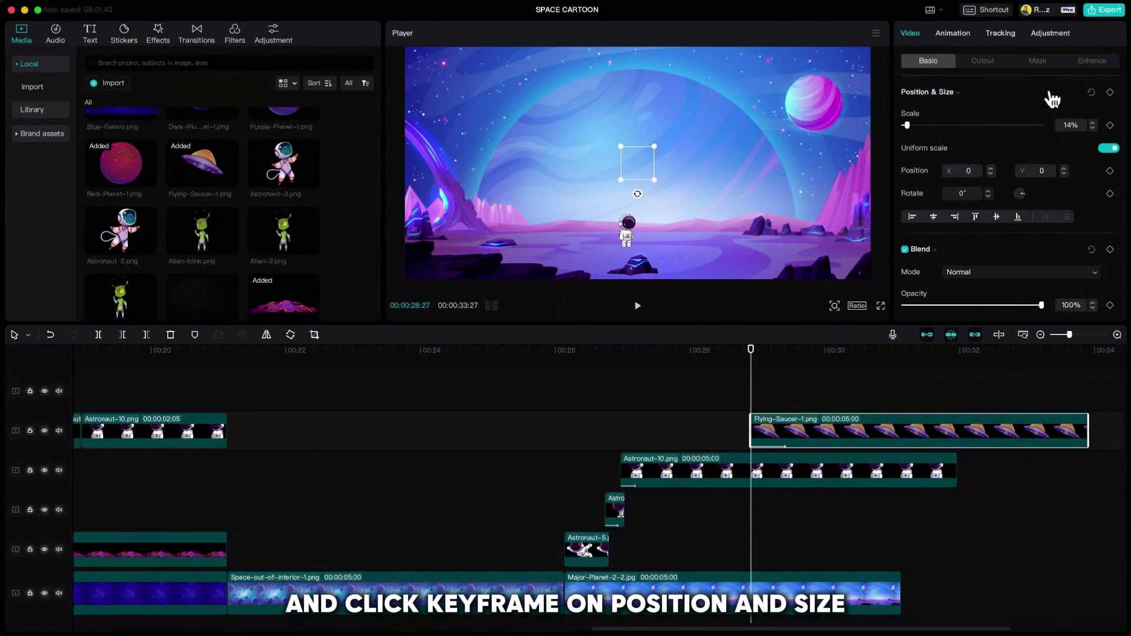
pyautogui.click(1111, 93)
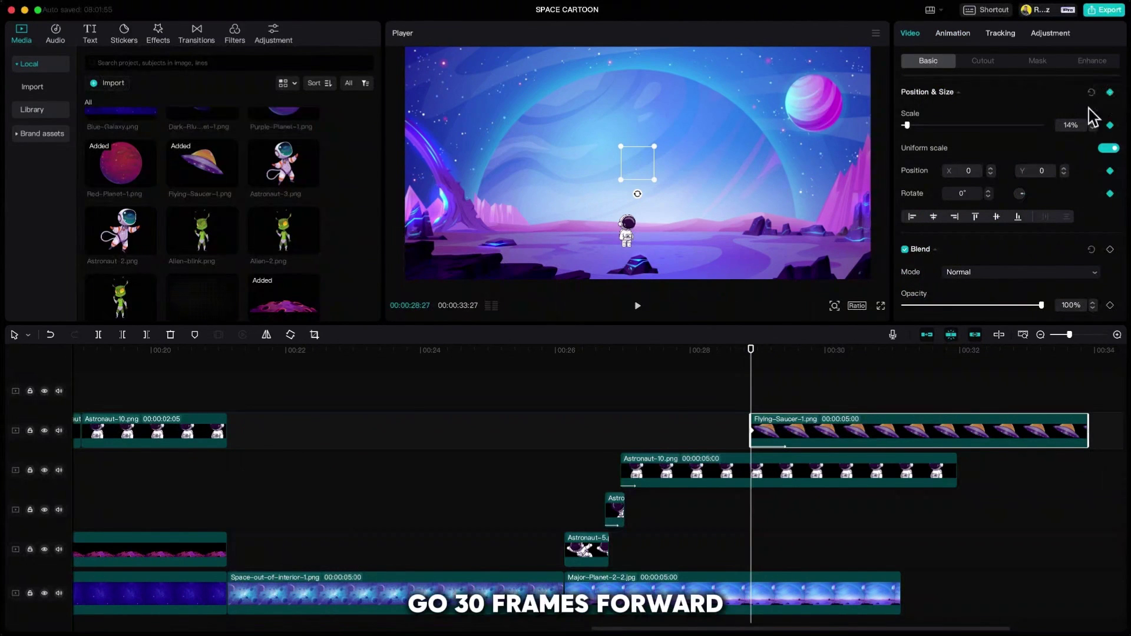
# - Fly the saucer in by 29:27: set its scale to 20%, position to X 628, Y -173, and rotation to -24°
pyautogui.press('Right')
pyautogui.press('Right')
pyautogui.press('Right')
pyautogui.press('Right')
pyautogui.press('Right')
pyautogui.press('Right')
pyautogui.press('Right')
pyautogui.press('Right')
pyautogui.press('Right')
pyautogui.press('Right')
pyautogui.press('Right')
pyautogui.press('Right')
pyautogui.press('Right')
pyautogui.press('Right')
pyautogui.press('Right')
pyautogui.press('Right')
pyautogui.press('Right')
pyautogui.press('Right')
pyautogui.press('Right')
pyautogui.press('Right')
pyautogui.press('Right')
pyautogui.press('Right')
pyautogui.press('Right')
pyautogui.press('Right')
pyautogui.press('Right')
pyautogui.press('Right')
pyautogui.press('Right')
pyautogui.press('Right')
pyautogui.press('Right')
pyautogui.press('Right')
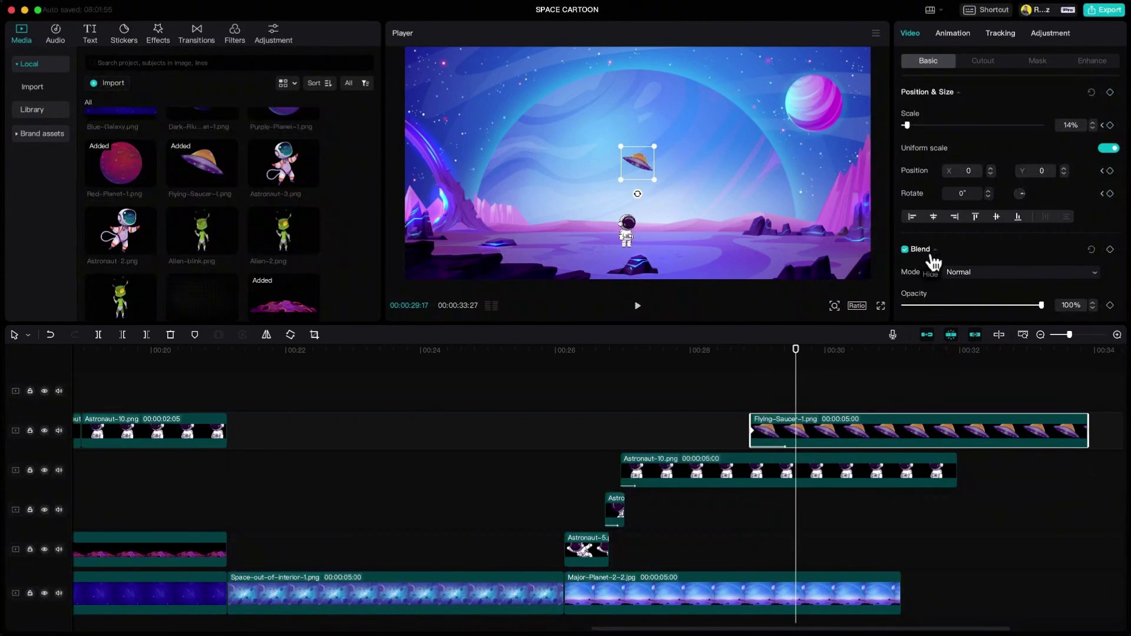
pyautogui.moveTo(638, 160); pyautogui.dragTo(718, 177)
pyautogui.click(1093, 122)
pyautogui.click(1092, 122)
pyautogui.click(1093, 122)
pyautogui.moveTo(715, 221); pyautogui.dragTo(733, 218)
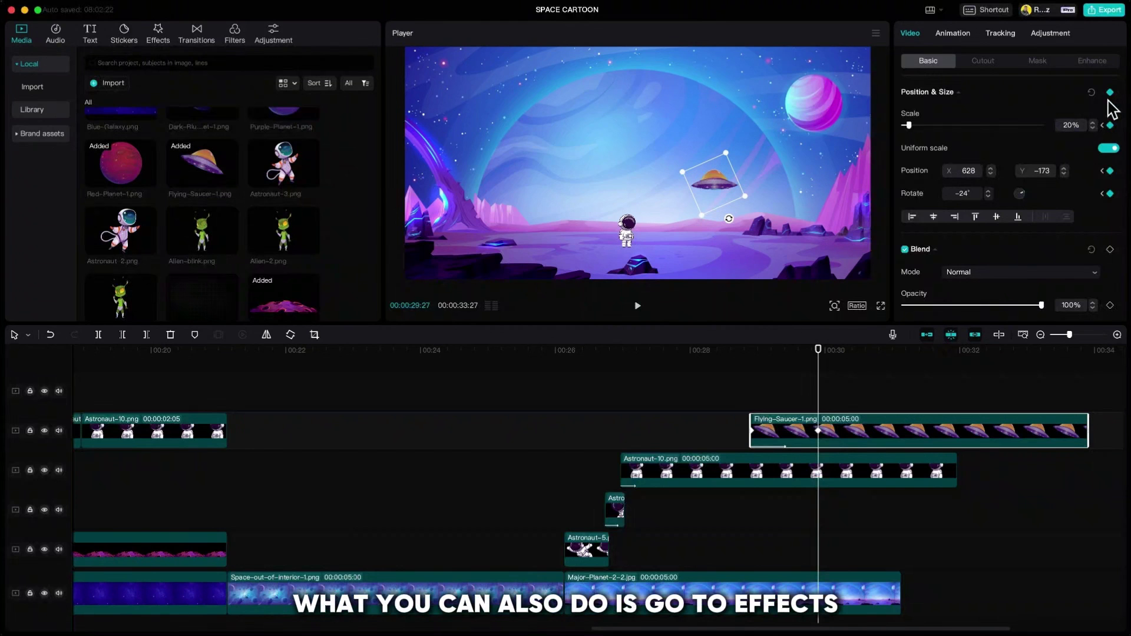
# - Apply the Play Pendulum effect to Flying-Saucer-1.png with Strength 12 and Twist 25
pyautogui.click(159, 36)
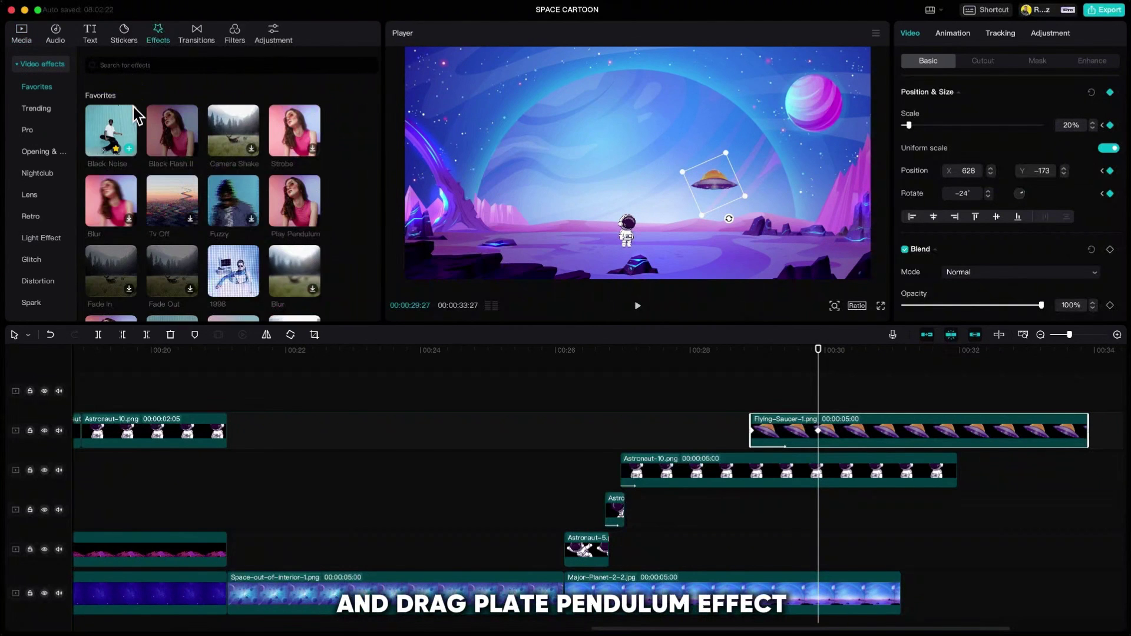
pyautogui.moveTo(295, 200); pyautogui.dragTo(789, 436)
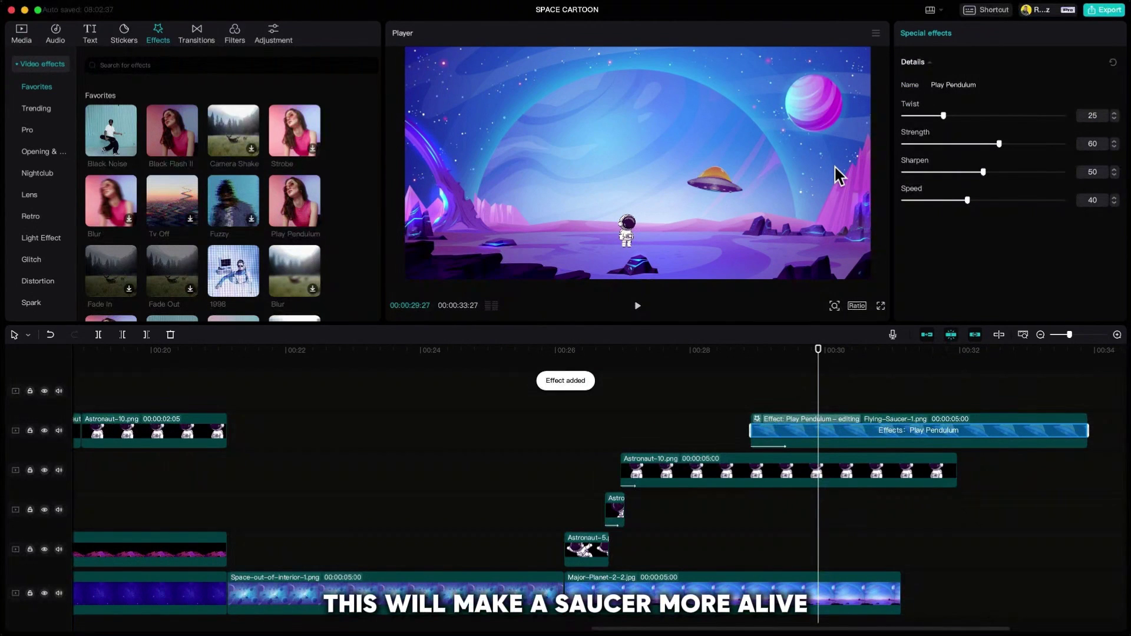
pyautogui.moveTo(997, 146)
pyautogui.mouseDown()
pyautogui.moveTo(923, 147)
pyautogui.moveTo(928, 116)
pyautogui.moveTo(944, 117)
pyautogui.mouseUp()
pyautogui.click(852, 442)
pyautogui.click(828, 429)
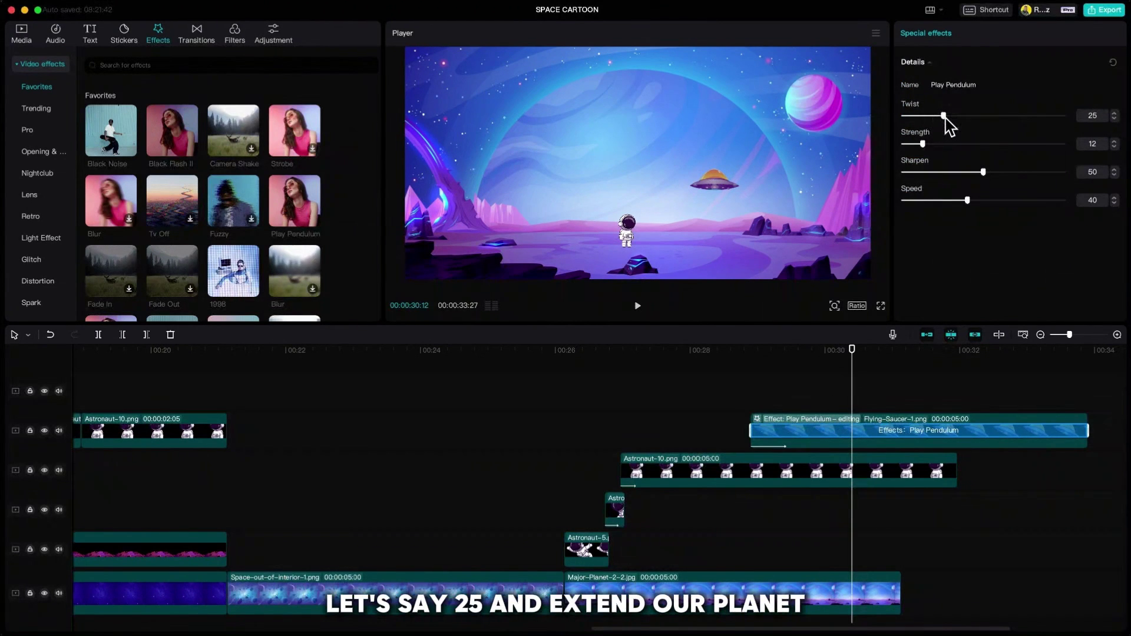
# - Extend the Major-Planet-2-2.jpg background to the end of the flying saucer clip
pyautogui.click(872, 592)
pyautogui.moveTo(900, 599); pyautogui.dragTo(1085, 589)
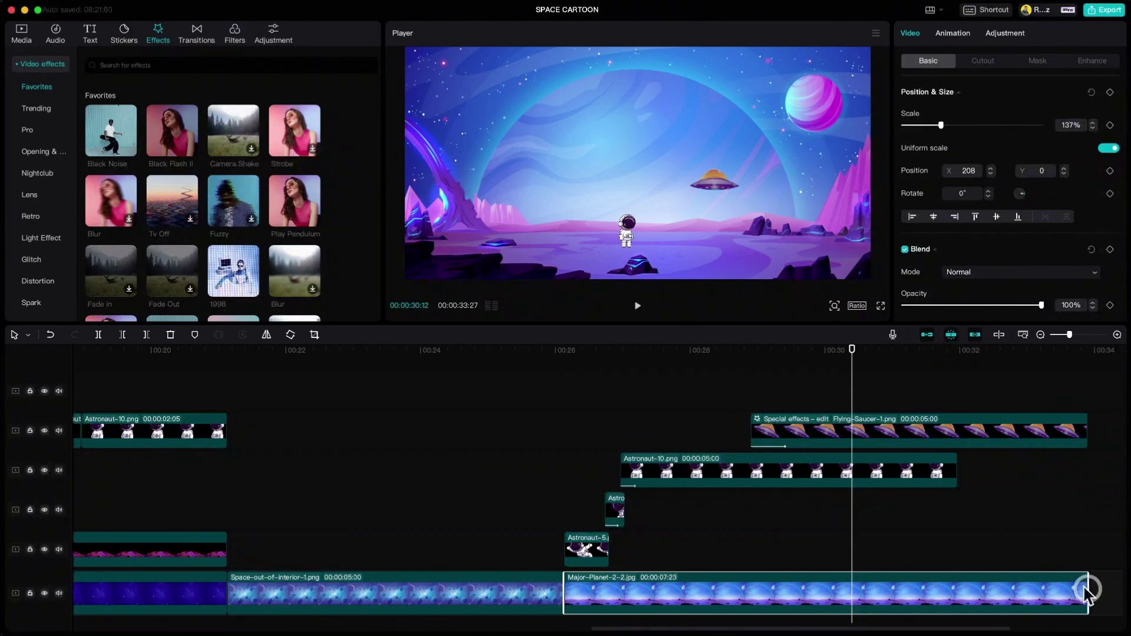
# - Add Alien-1.png at 30:12 below the astronaut track, scaled to 11% and placed over the saucer at X 624, Y -144
pyautogui.click(22, 35)
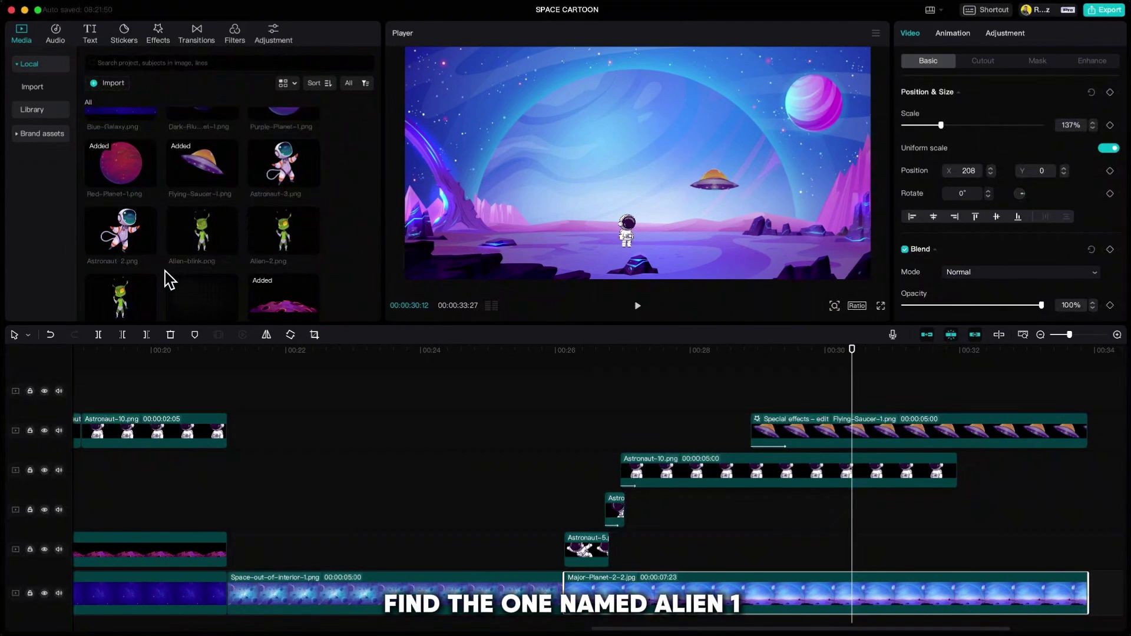
pyautogui.scroll(-1, 165, 280)
pyautogui.moveTo(123, 287); pyautogui.dragTo(854, 514)
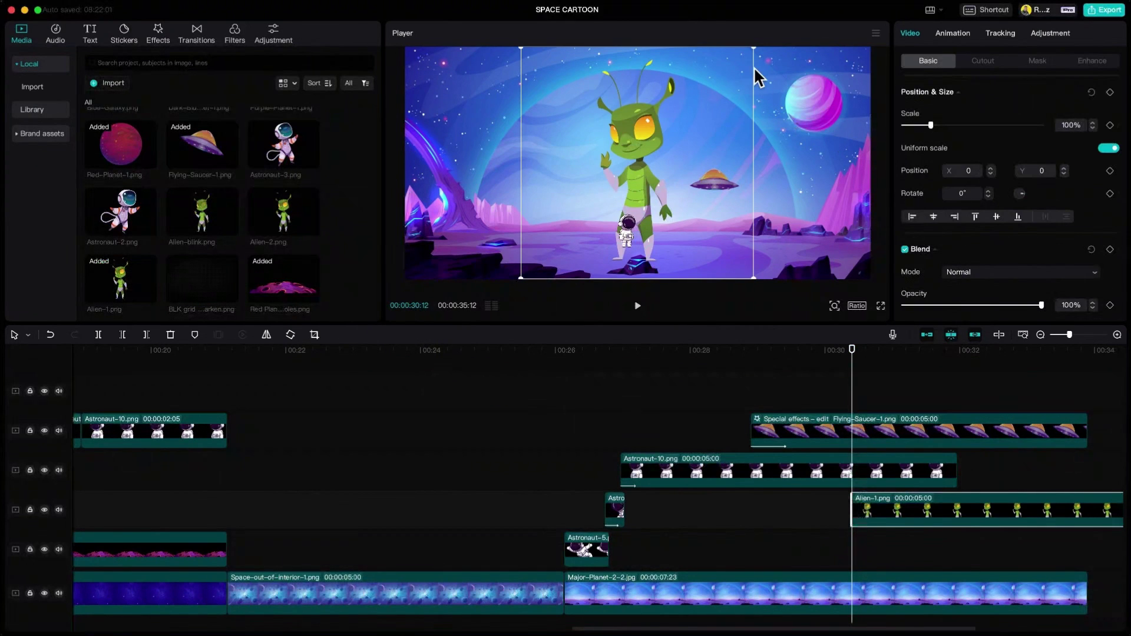
pyautogui.moveTo(753, 47); pyautogui.dragTo(713, 175)
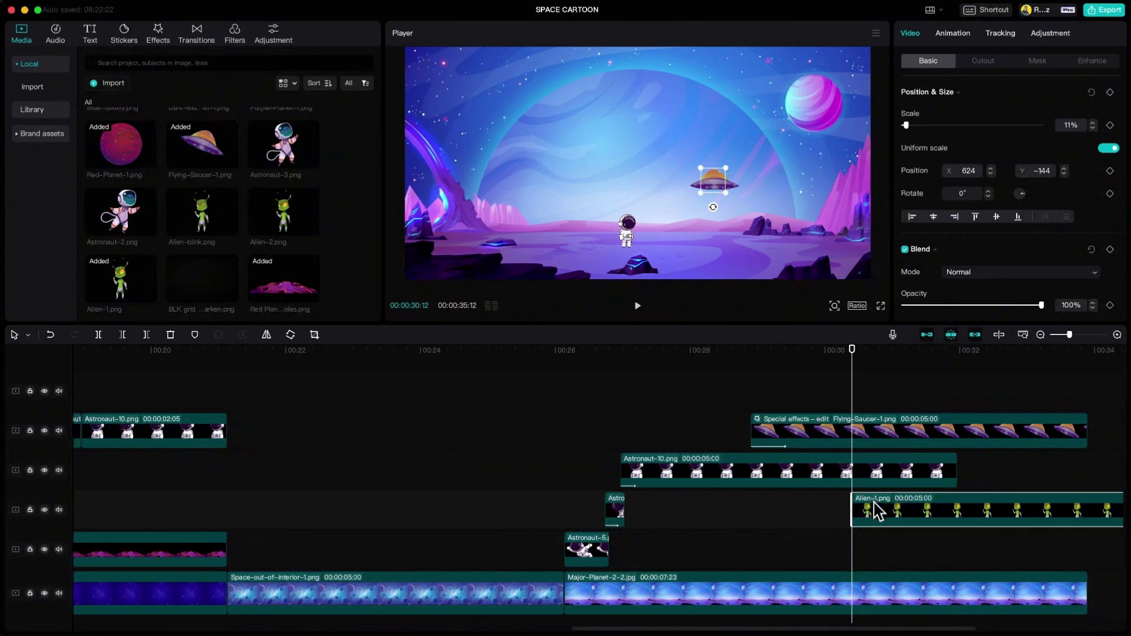
# - Drop Alien-1.png to the ground with keyframes at 30:12 and 30:27, ending at 18% scale, X 661, Y -606
pyautogui.click(1110, 93)
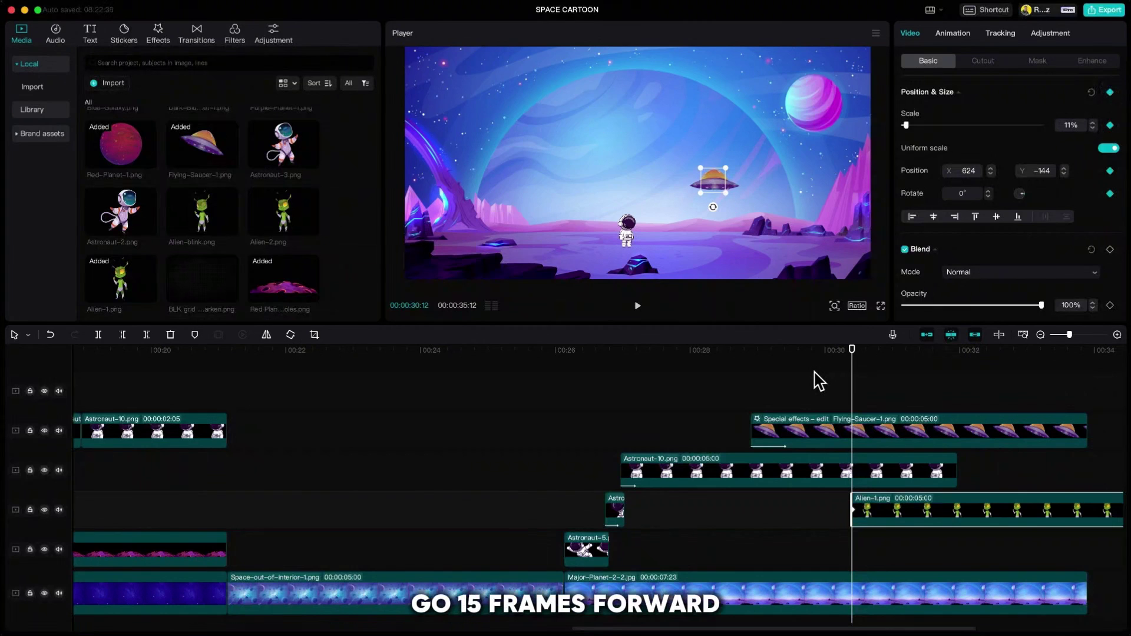
pyautogui.press('Right')
pyautogui.press('Right')
pyautogui.press('Right')
pyautogui.press('Right')
pyautogui.press('Right')
pyautogui.press('Right')
pyautogui.press('Right')
pyautogui.press('Right')
pyautogui.press('Right')
pyautogui.press('Right')
pyautogui.press('Right')
pyautogui.press('Right')
pyautogui.press('Right')
pyautogui.press('Right')
pyautogui.press('Right')
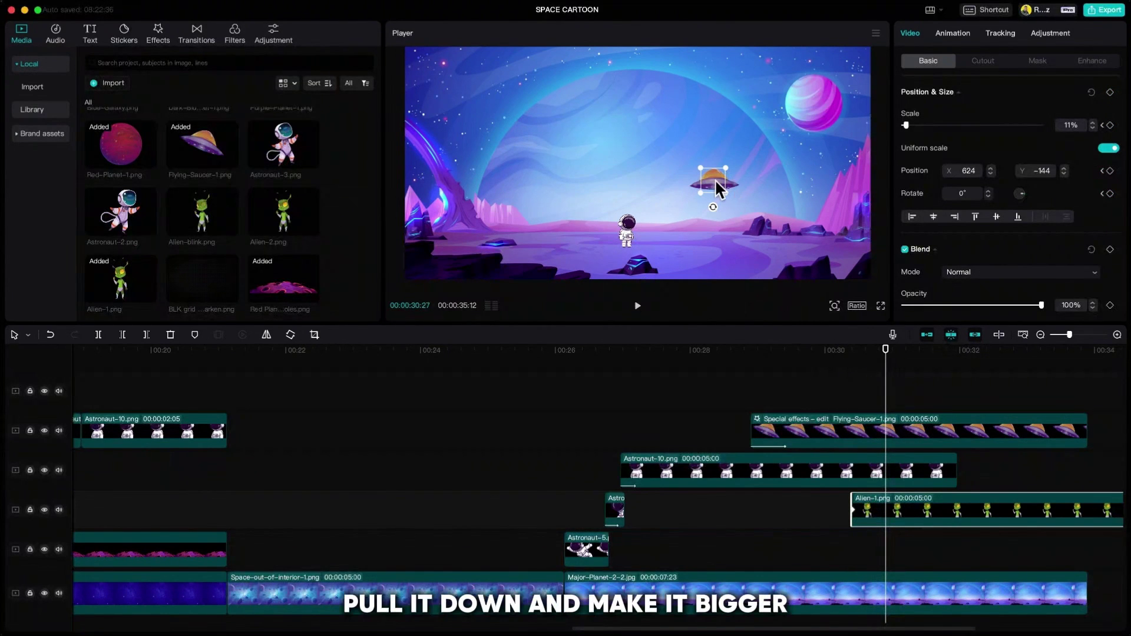
pyautogui.moveTo(720, 244); pyautogui.dragTo(746, 211)
pyautogui.click(1093, 128)
pyautogui.click(1093, 127)
# - Play back the scene from about 27:24 to review the saucer's arrival and the alien's descent
pyautogui.moveTo(882, 350); pyautogui.dragTo(687, 353)
pyautogui.press('space')
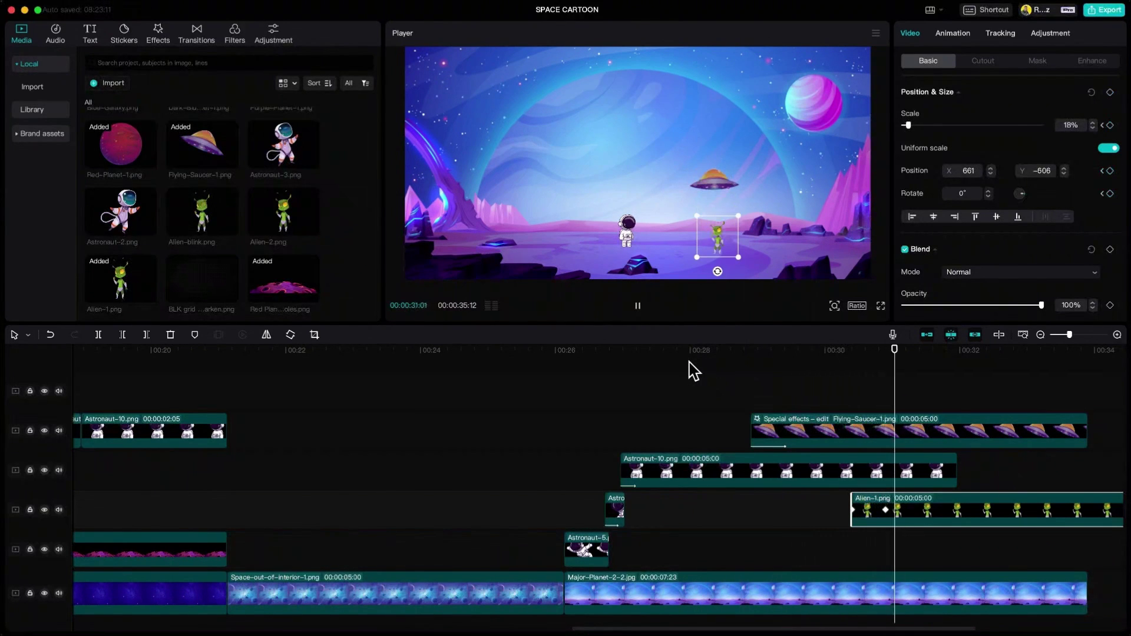
pyautogui.press('space')
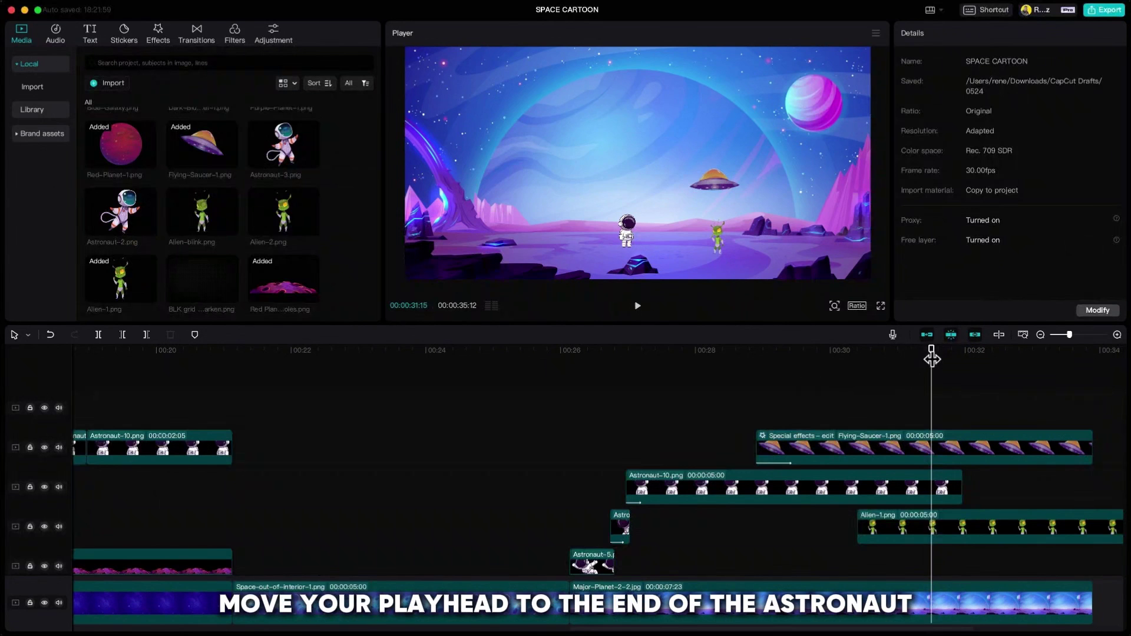
# - Split the Flying-Saucer-1.png clip at the end of Astronaut-10.png, 31:29
pyautogui.moveTo(931, 357); pyautogui.dragTo(962, 356)
pyautogui.click(975, 445)
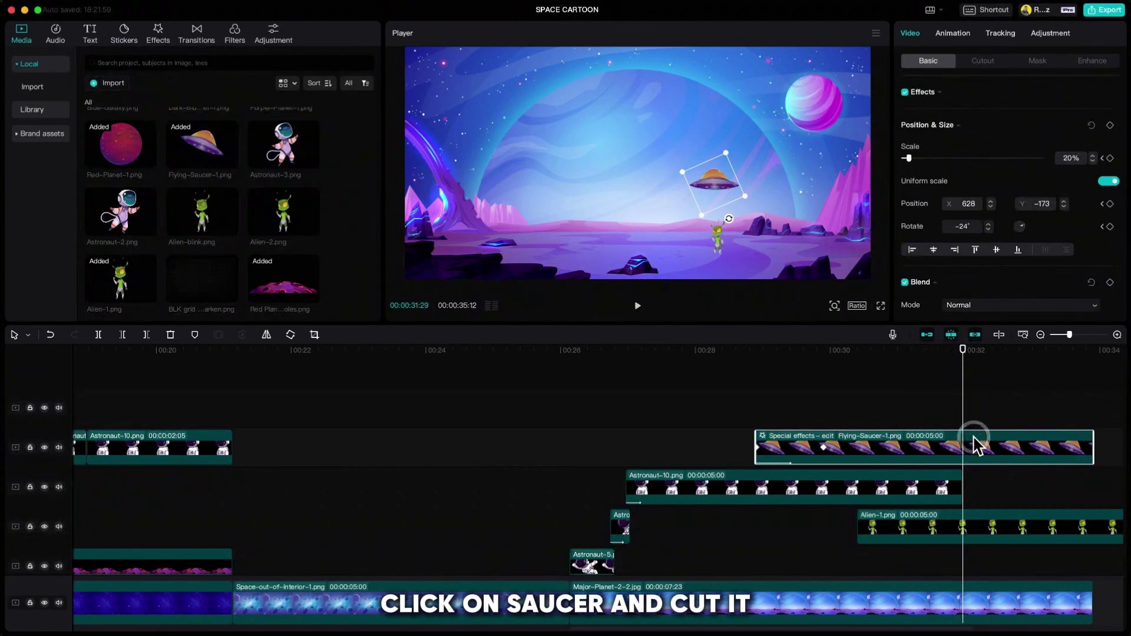
pyautogui.press('super+b')
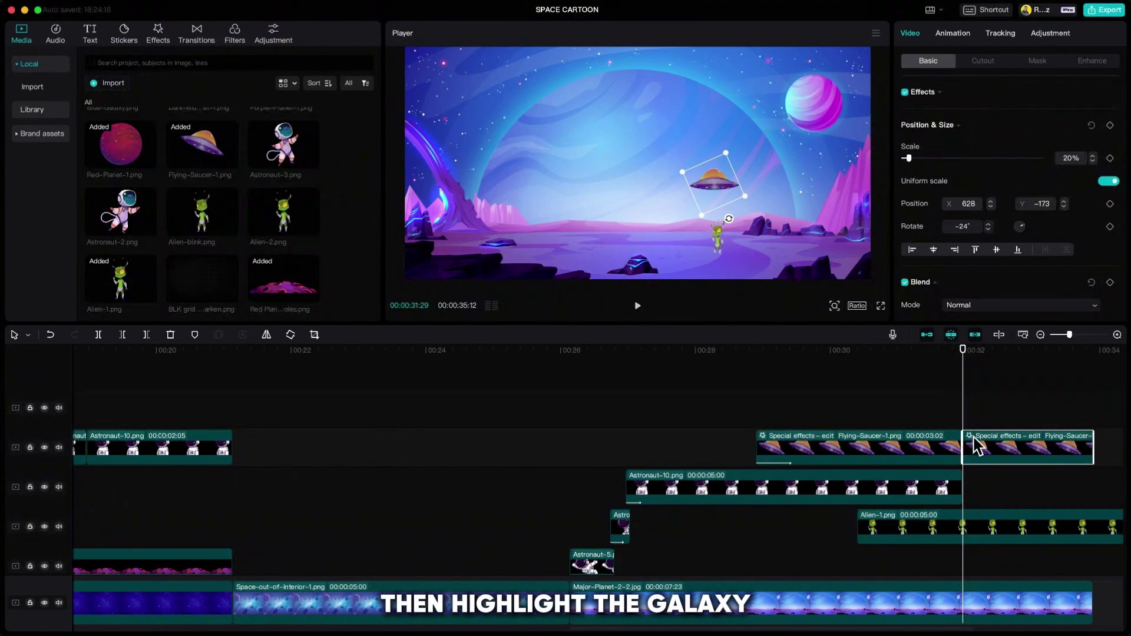
# - Zoom into the Major-Planet-2-2.jpg background with keyframes at 31:29 and 32:09, ending at 435% scale, X -814, Y 1913
pyautogui.click(968, 607)
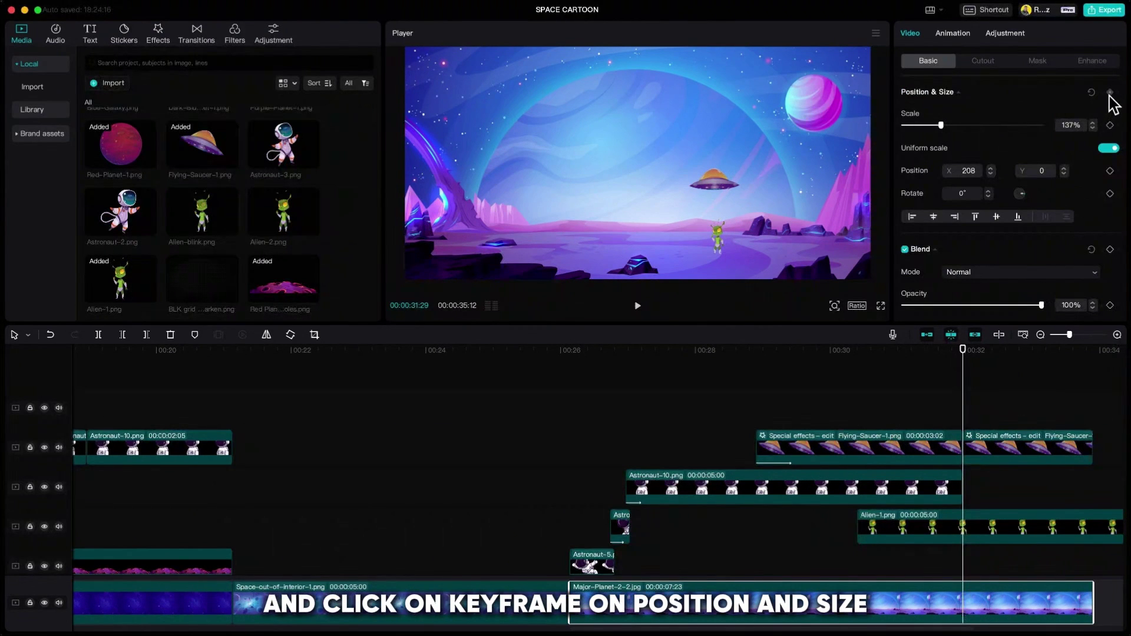
pyautogui.click(1110, 93)
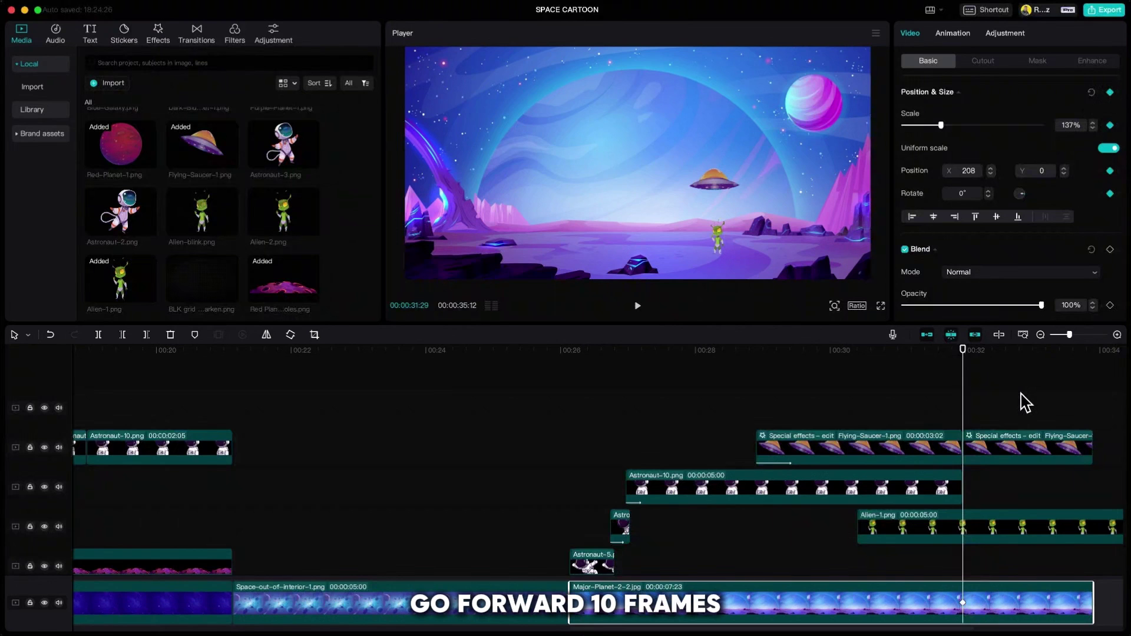
pyautogui.press('Right')
pyautogui.press('Right')
pyautogui.press('Right')
pyautogui.press('Right')
pyautogui.press('Right')
pyautogui.press('Right')
pyautogui.press('Right')
pyautogui.press('Right')
pyautogui.press('Right')
pyautogui.press('Right')
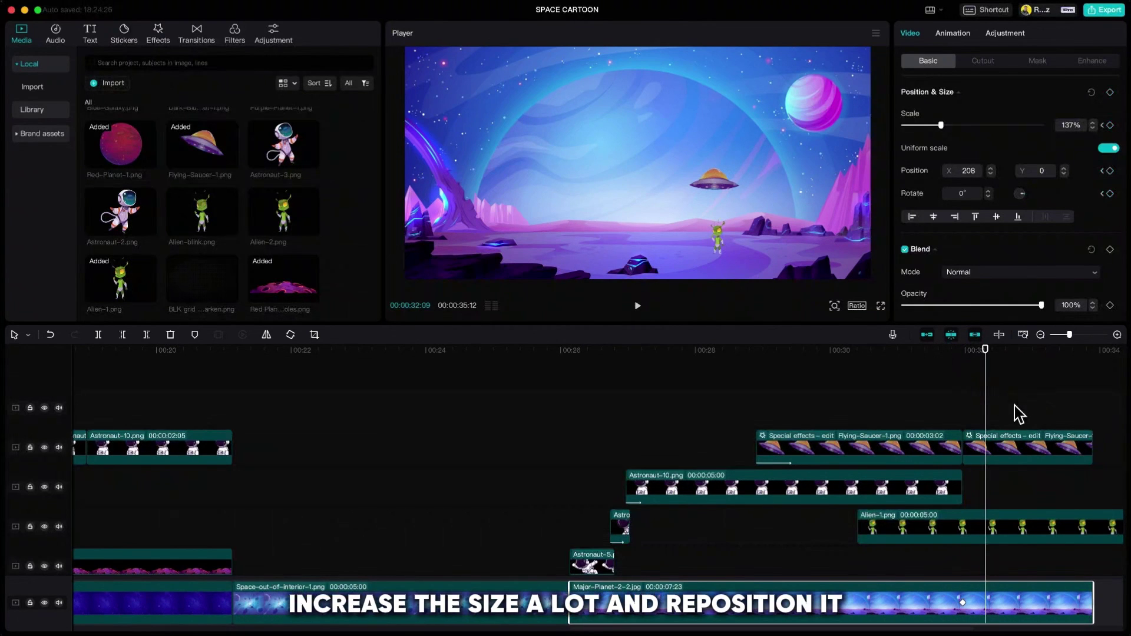
pyautogui.moveTo(941, 125); pyautogui.dragTo(982, 127)
pyautogui.moveTo(766, 212); pyautogui.dragTo(769, 181)
pyautogui.moveTo(982, 125); pyautogui.dragTo(1023, 125)
pyautogui.moveTo(824, 247); pyautogui.dragTo(783, 149)
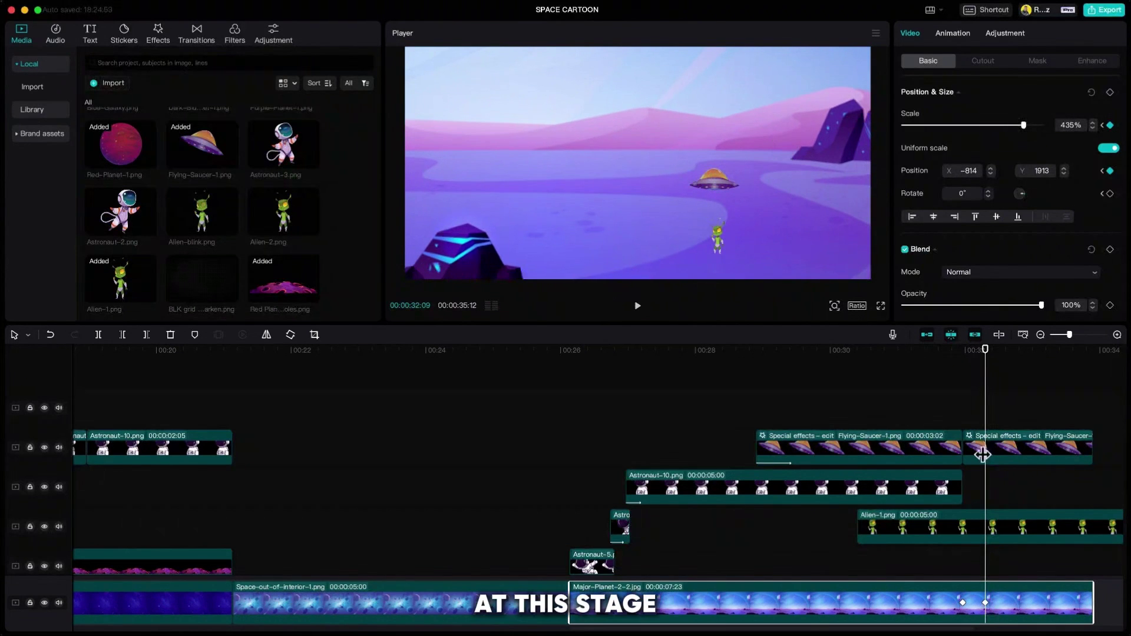
# - Hide the track holding the Flying-Saucer-1.png clips
pyautogui.click(1019, 452)
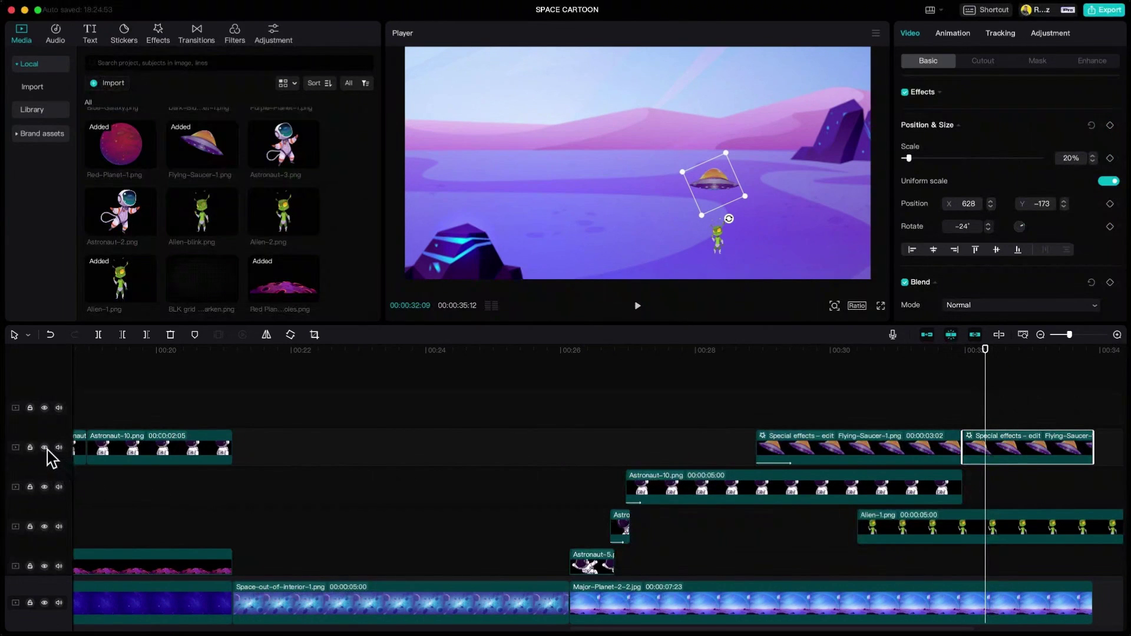
pyautogui.click(45, 448)
pyautogui.click(1002, 528)
pyautogui.click(1009, 607)
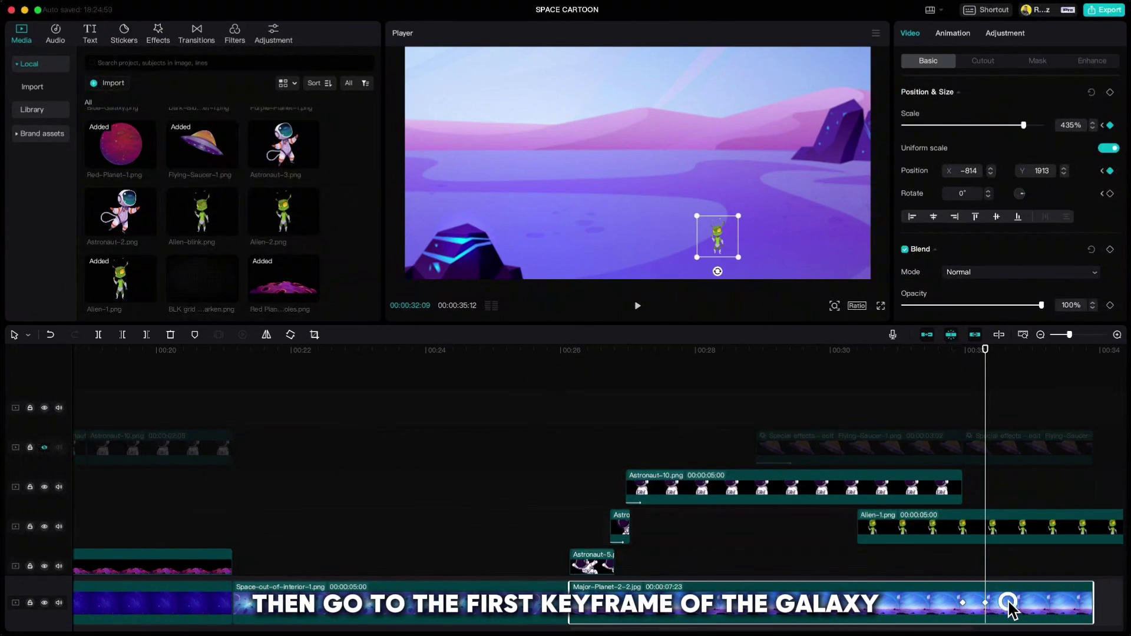
# - Enlarge Alien-1.png with position and size keyframes at 31:29 and 32:09, ending at 64% scale, X 574, Y 0
pyautogui.moveTo(986, 349); pyautogui.dragTo(963, 354)
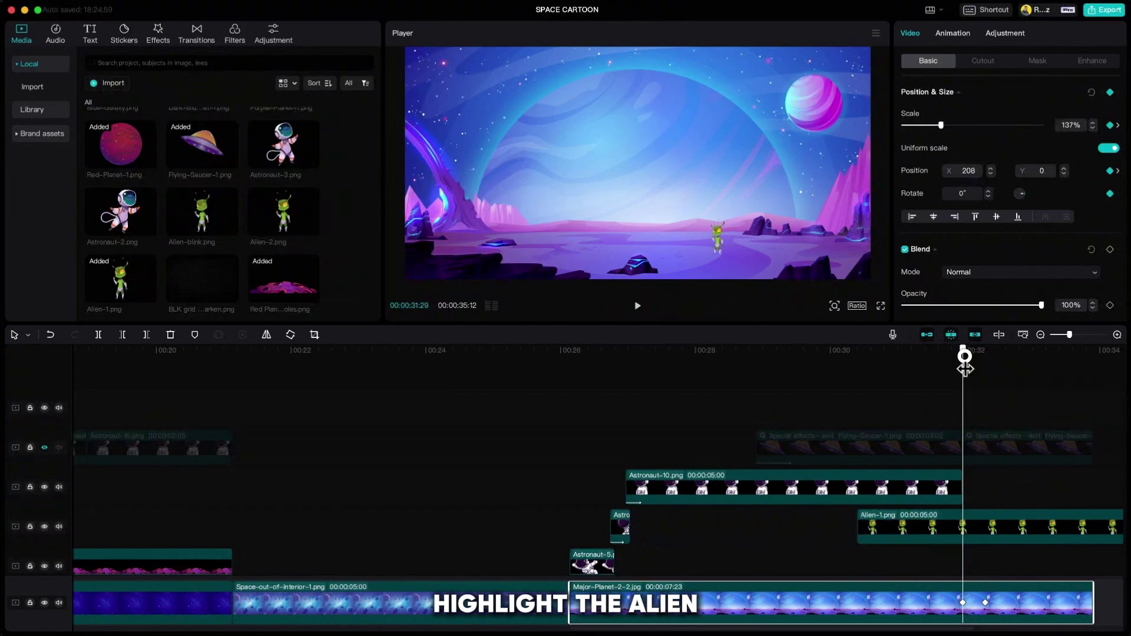
pyautogui.click(996, 526)
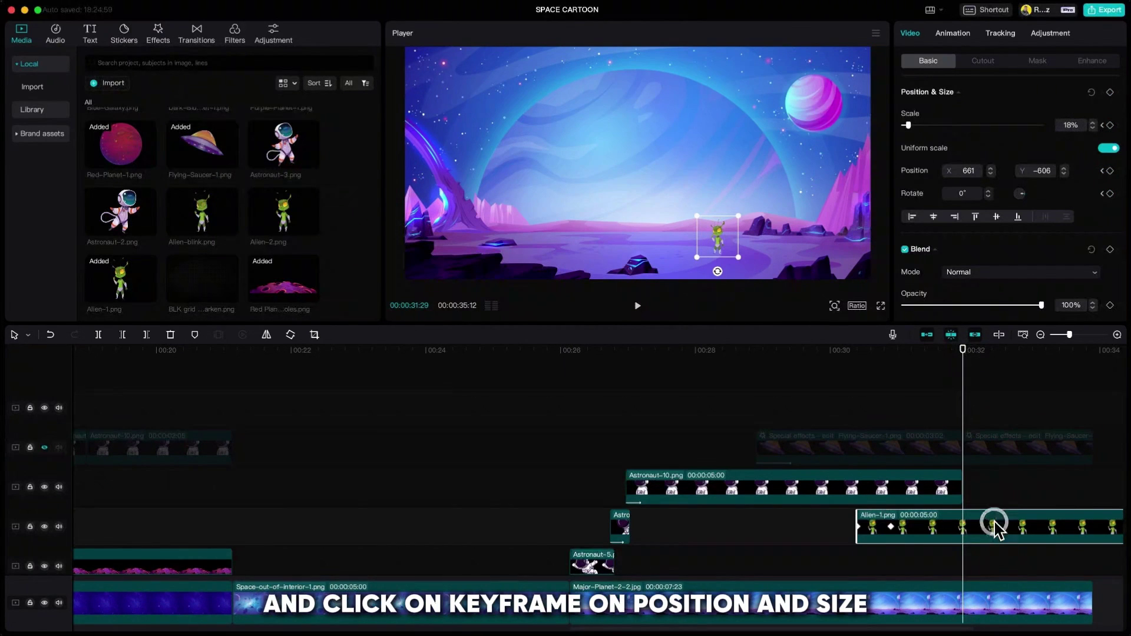
pyautogui.click(1110, 92)
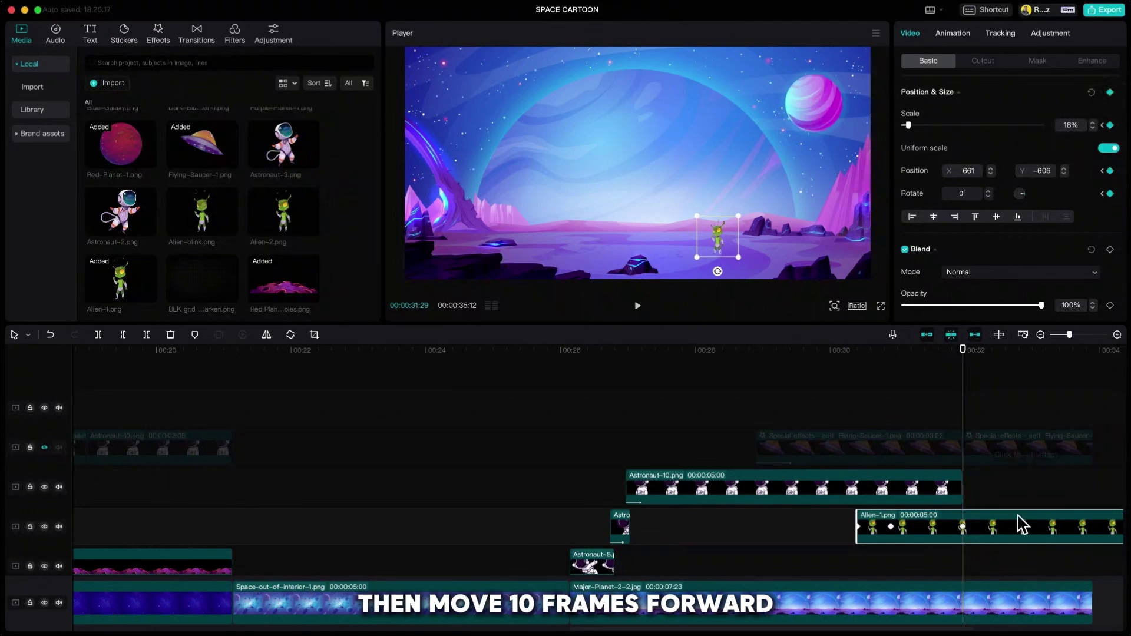
pyautogui.press('Right')
pyautogui.press('Right')
pyautogui.press('Right')
pyautogui.press('Right')
pyautogui.press('Right')
pyautogui.press('Right')
pyautogui.press('Right')
pyautogui.press('Right')
pyautogui.press('Right')
pyautogui.press('Right')
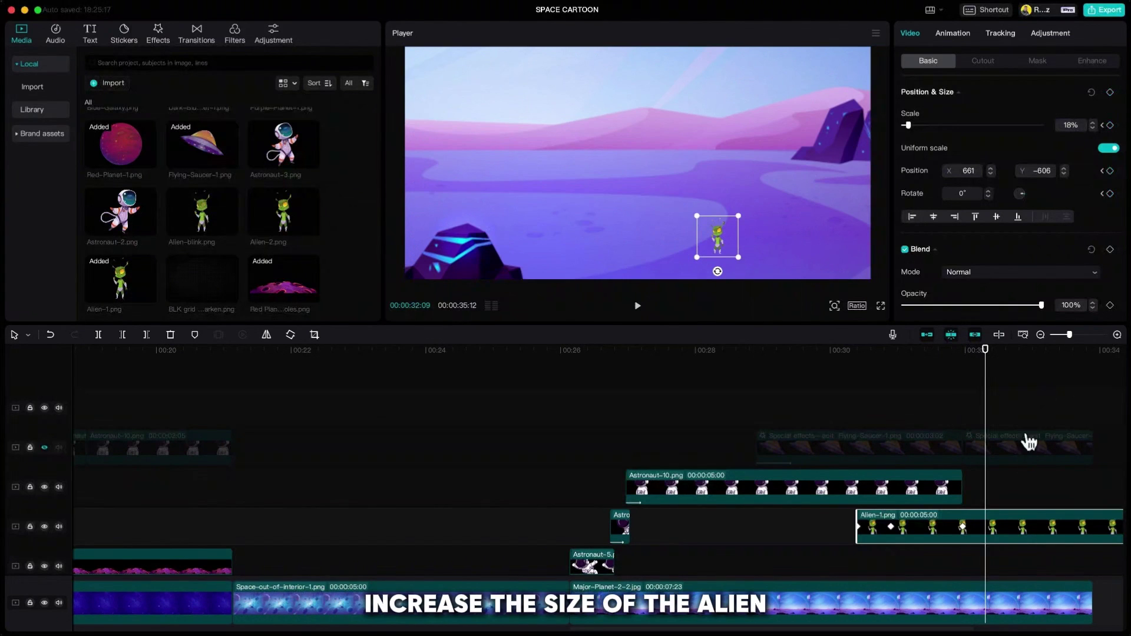
pyautogui.moveTo(739, 216); pyautogui.dragTo(704, 168)
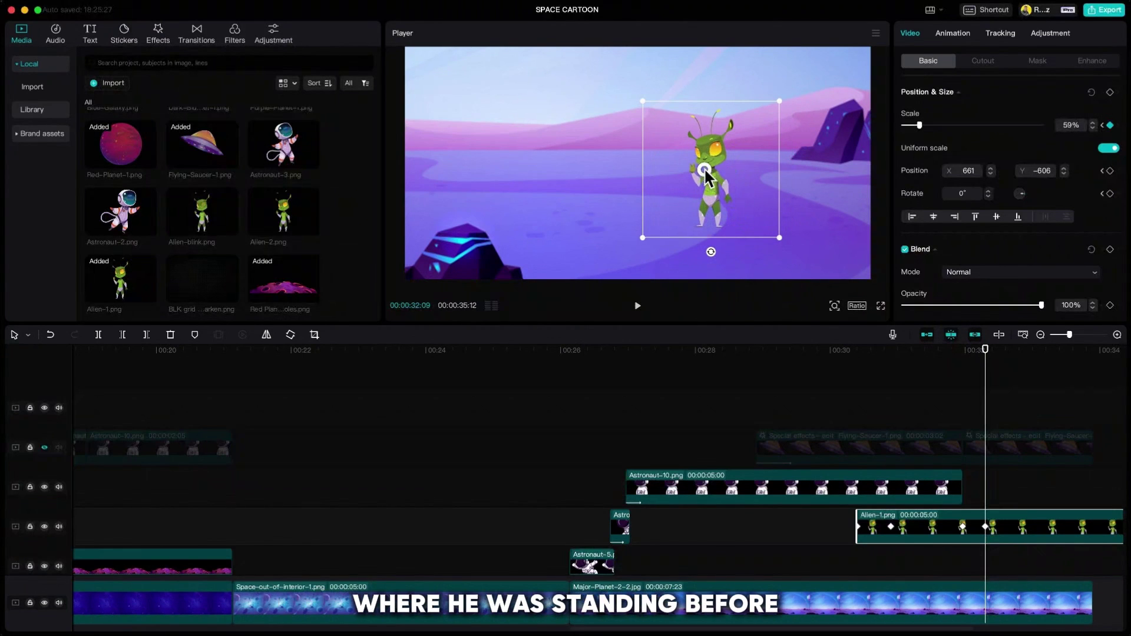
pyautogui.moveTo(778, 101); pyautogui.dragTo(783, 91)
pyautogui.moveTo(711, 186); pyautogui.dragTo(711, 186)
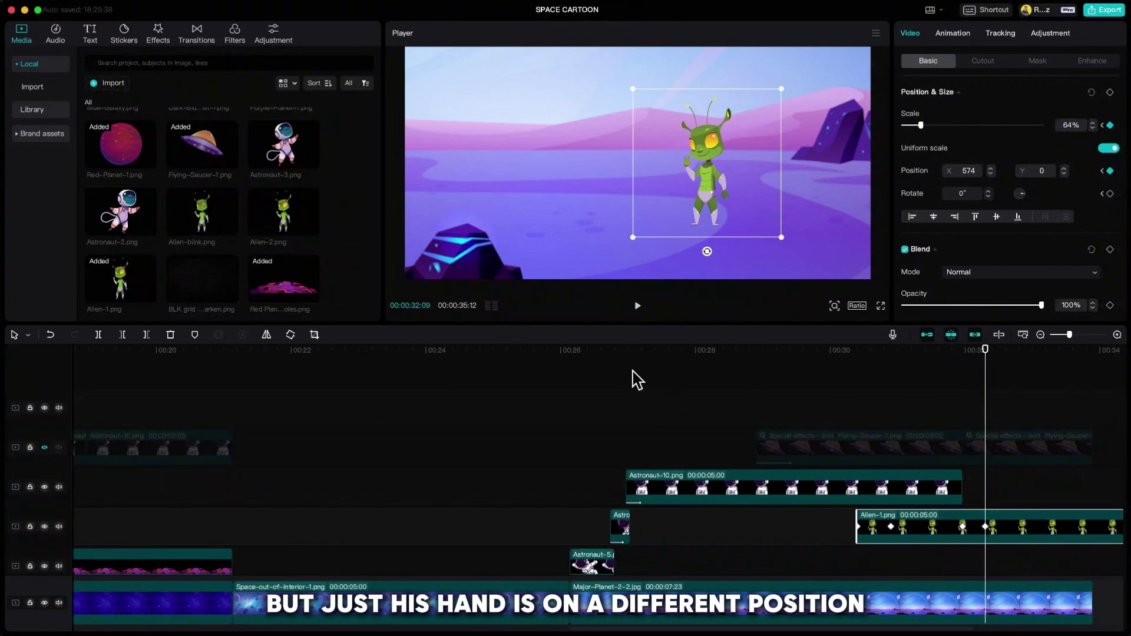
# - Add Alien-2.png at 32:09 above Alien-1.png and fit it over that alien at 64% scale, X 572, Y 0
pyautogui.moveTo(282, 221); pyautogui.dragTo(984, 489)
pyautogui.hscroll(5, 864, 612)
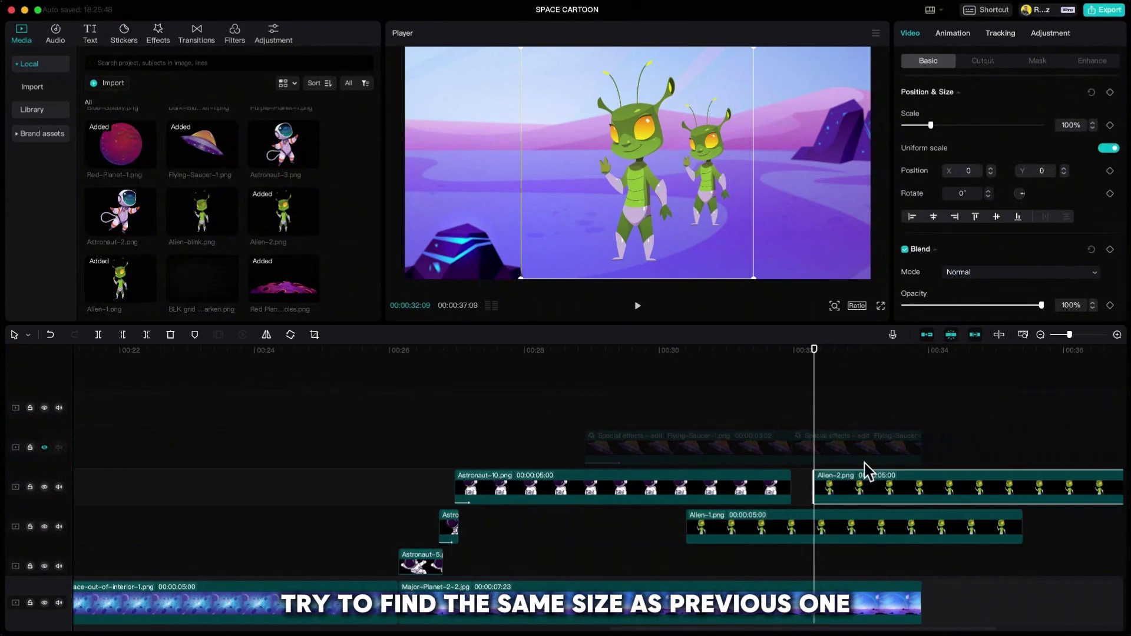
pyautogui.moveTo(753, 54); pyautogui.dragTo(736, 84)
pyautogui.moveTo(678, 127); pyautogui.dragTo(709, 136)
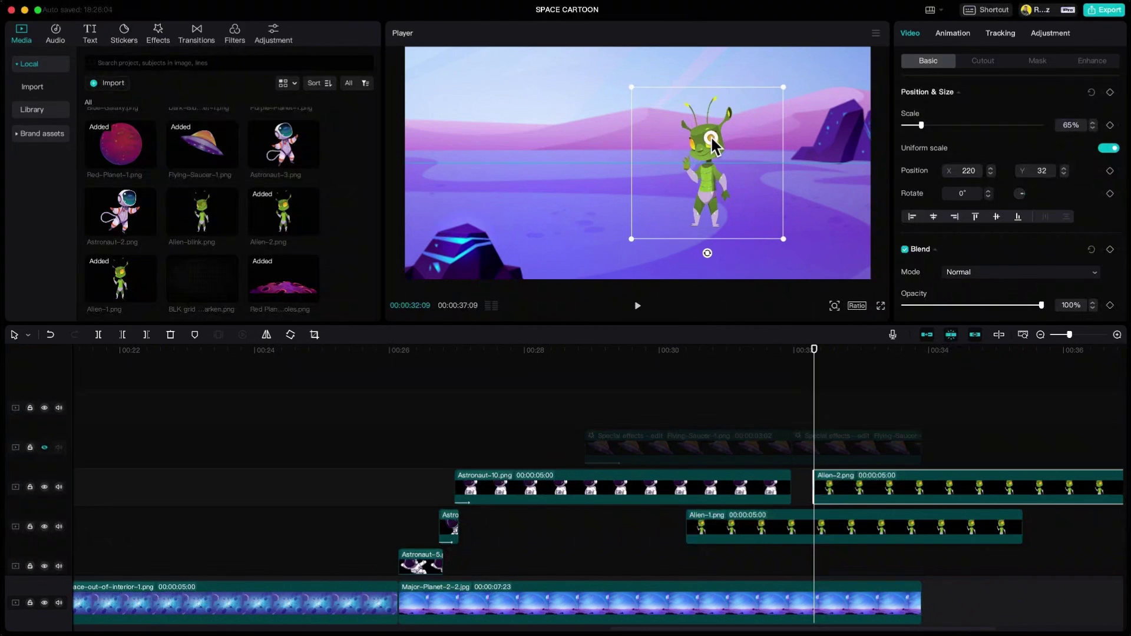
# - Shift the Alien-2.png clip to start at 32:18 and split Alien-1.png at the same point
pyautogui.moveTo(853, 485); pyautogui.dragTo(867, 485)
pyautogui.moveTo(816, 353); pyautogui.dragTo(834, 366)
pyautogui.click(855, 527)
pyautogui.press('super+b')
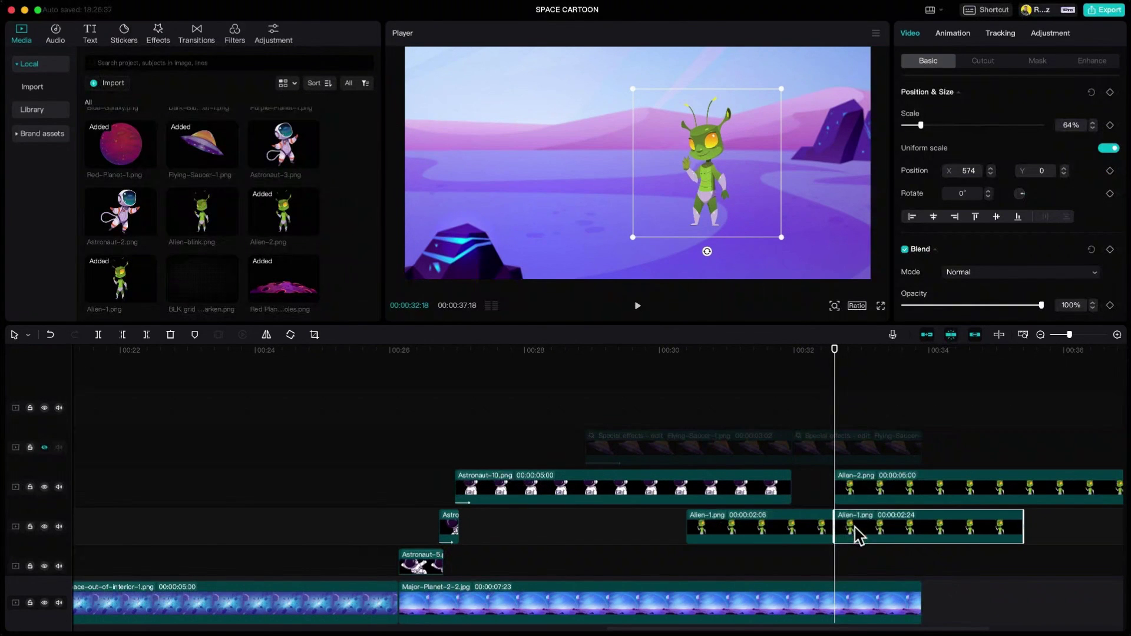
# - Trim the start of the second Alien-1.png part to 32:21
pyautogui.press('Right')
pyautogui.press('Right')
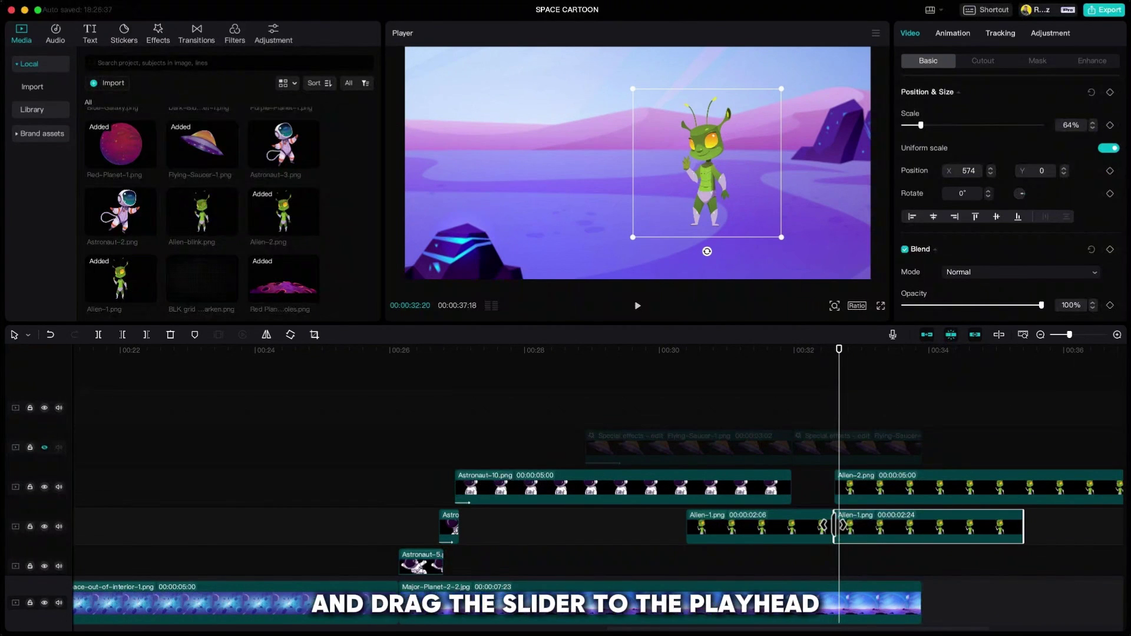
pyautogui.press('Right')
pyautogui.moveTo(836, 526); pyautogui.dragTo(843, 526)
# - Split Alien-2.png at 32:21 and trim the start of its right part to 32:24, leaving a three-frame gap
pyautogui.click(852, 487)
pyautogui.press('q')
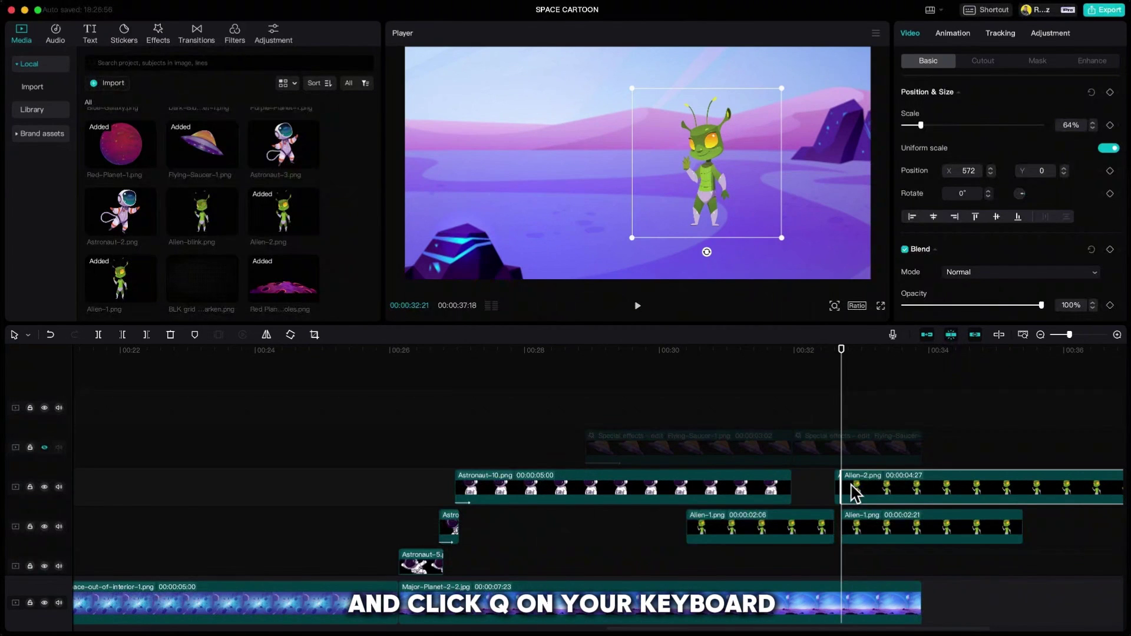
pyautogui.press('Right')
pyautogui.press('Right')
pyautogui.press('Right')
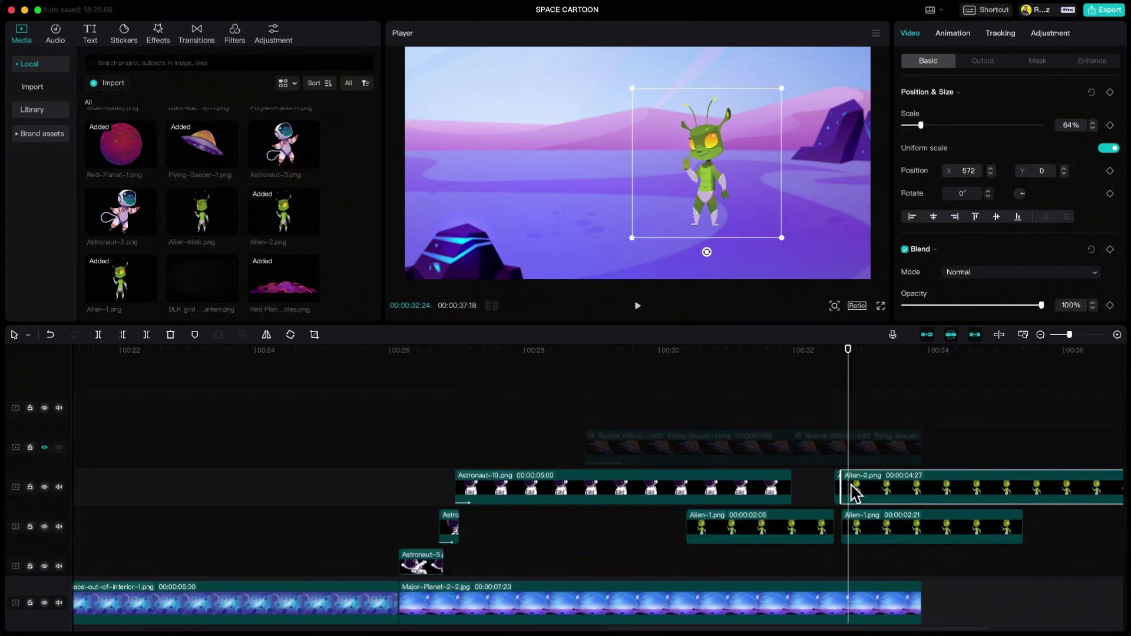
pyautogui.press('q')
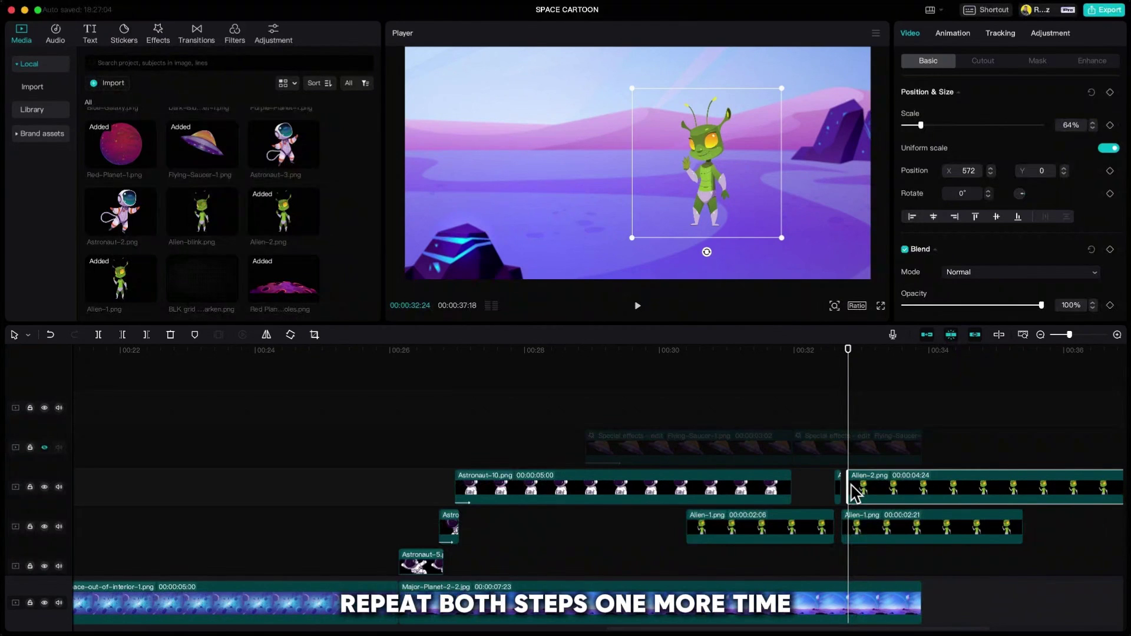
# - Cut Alien-1.png out between 32:24 and 32:27 and delete the part of Alien-2.png after 32:27
pyautogui.click(862, 526)
pyautogui.press('Right')
pyautogui.press('Right')
pyautogui.press('Right')
pyautogui.press('q')
pyautogui.click(860, 487)
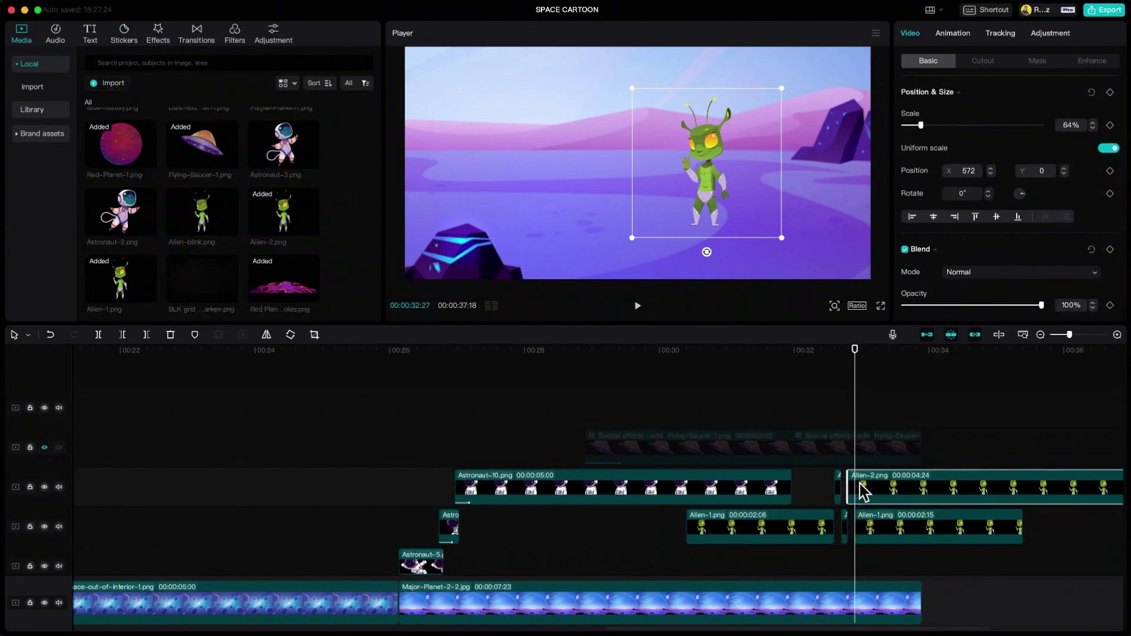
pyautogui.press('Delete')
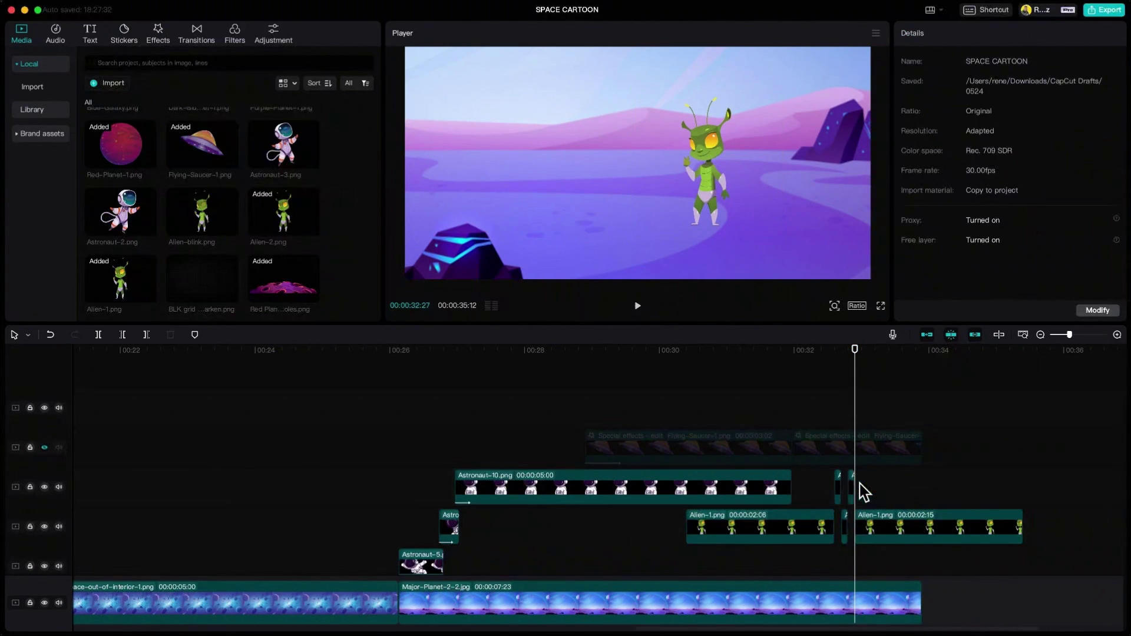
# - Play back the scene from about 31:06 to review the zoom and the alien's hand wave
pyautogui.click(740, 413)
pyautogui.press('space')
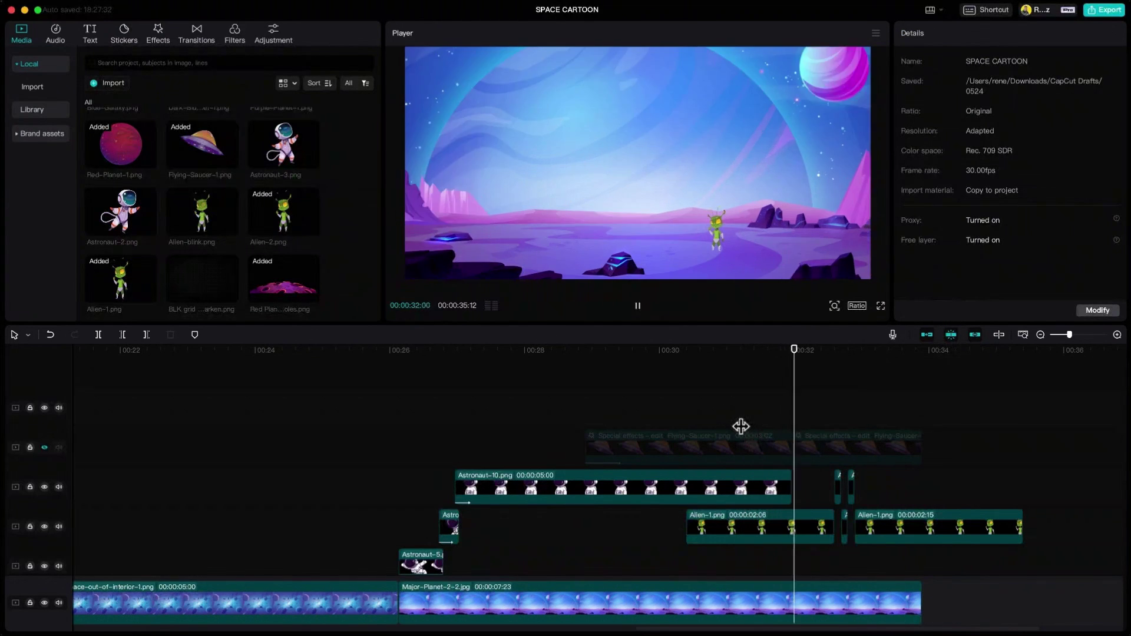
pyautogui.press('space')
# - Add Alien-blink.png at 33:02 above Alien-1.png and fit it over that alien at 64% scale, X 574, Y 0
pyautogui.click(855, 371)
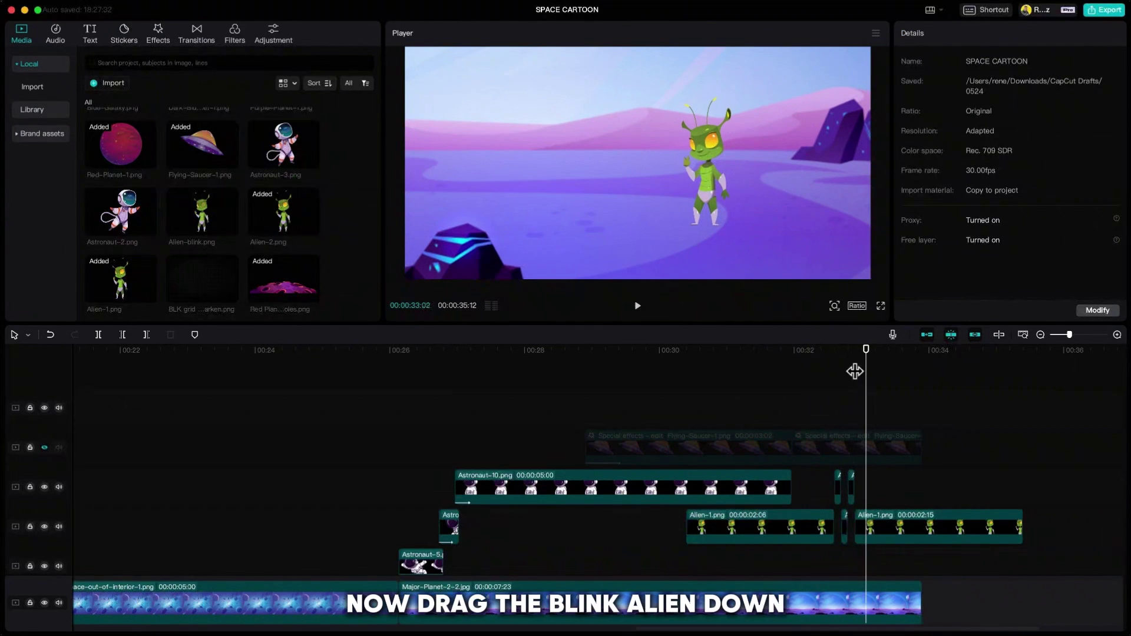
pyautogui.moveTo(243, 227); pyautogui.dragTo(866, 490)
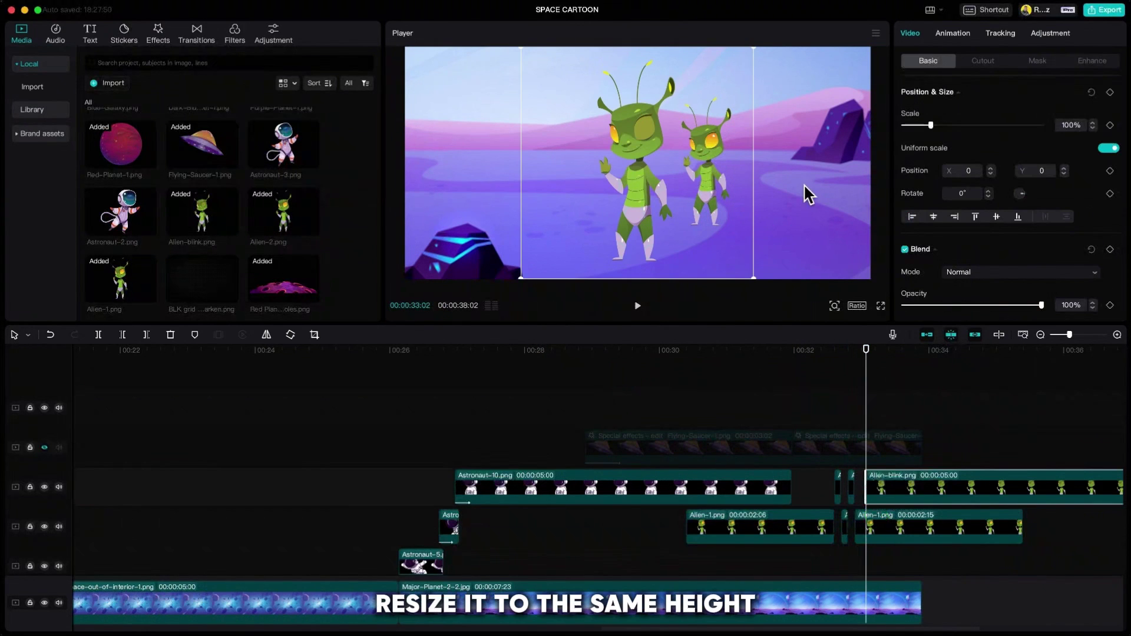
pyautogui.moveTo(755, 275); pyautogui.dragTo(712, 244)
pyautogui.moveTo(638, 187); pyautogui.dragTo(709, 185)
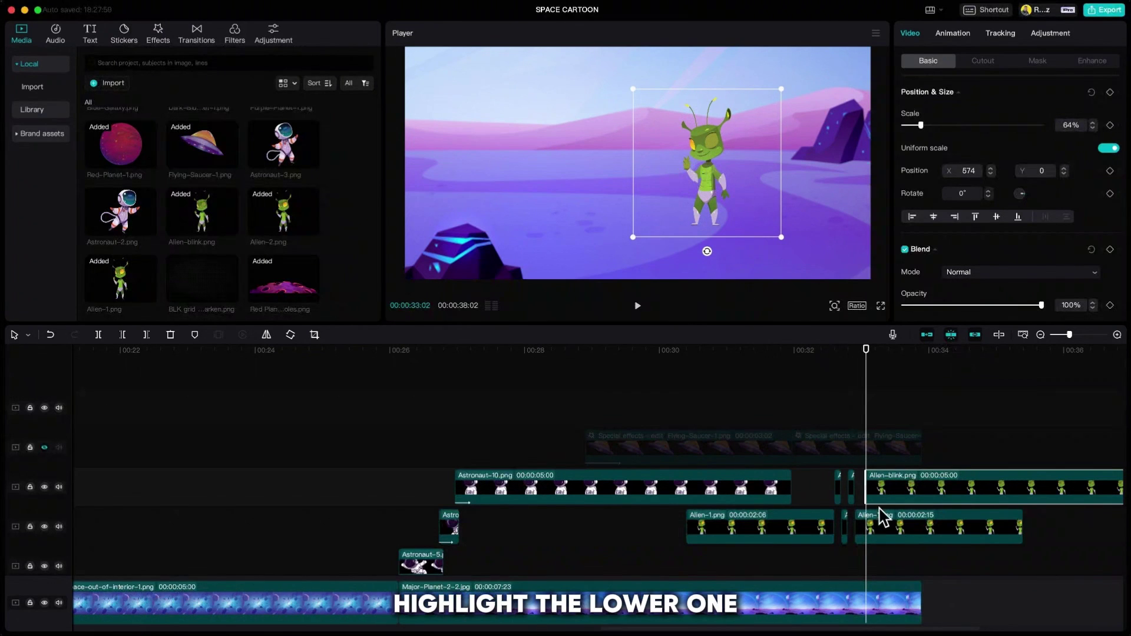
# - Split Alien-1.png at 33:02 and trim the start of its right part to 33:05
pyautogui.click(894, 532)
pyautogui.press('super+b')
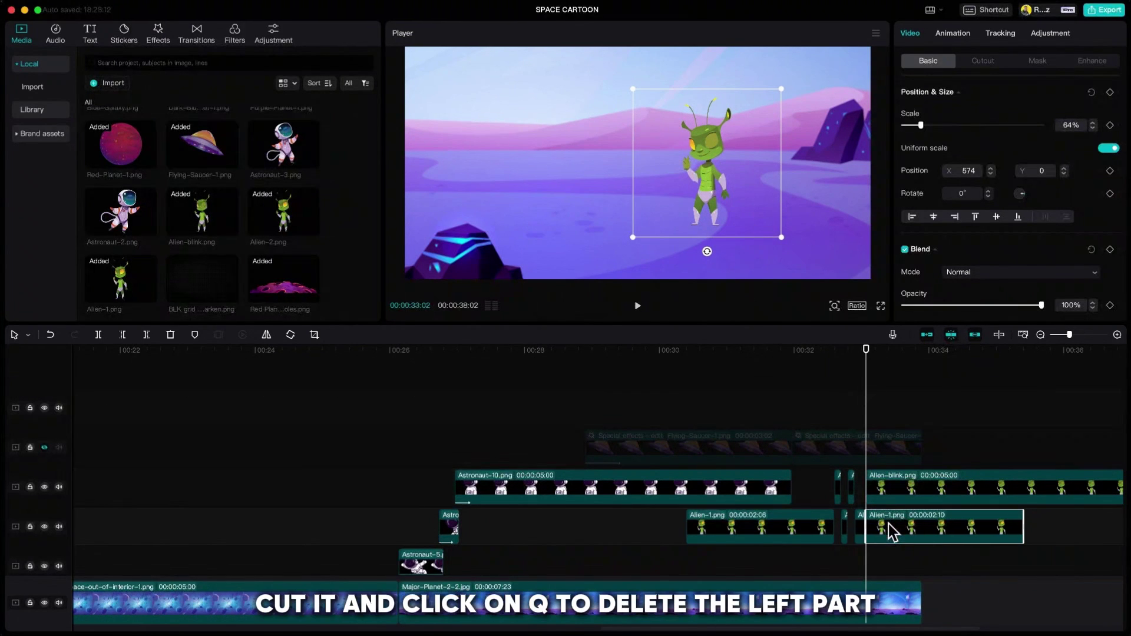
pyautogui.press('Right')
pyautogui.press('Right')
pyautogui.press('Right')
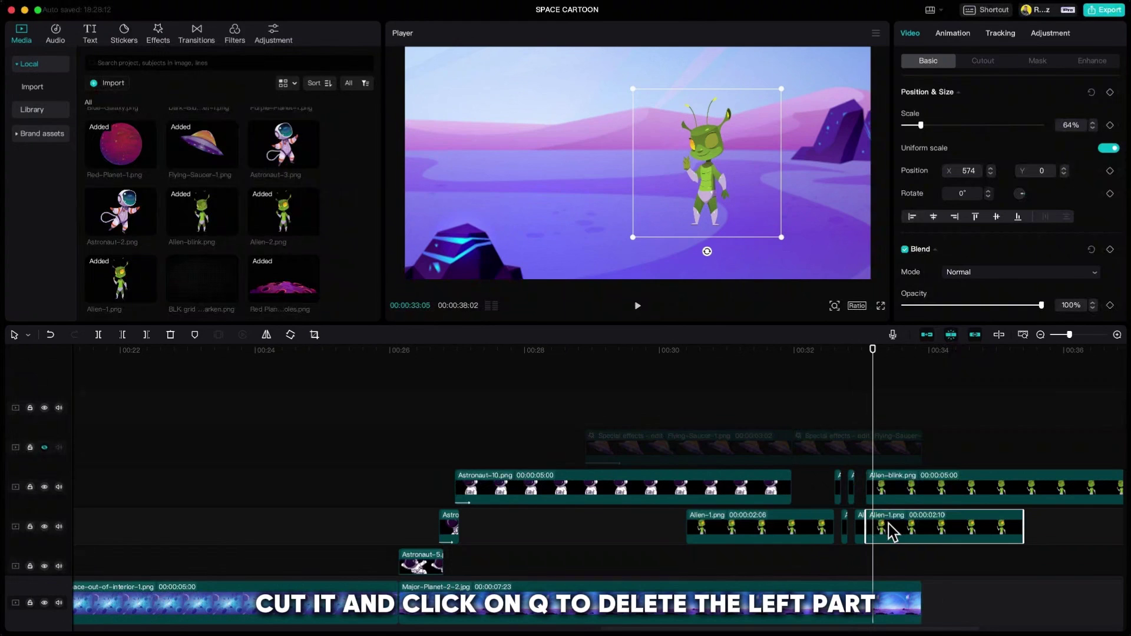
pyautogui.press('q')
# - Shorten Alien-blink.png to three frames by deleting everything after 33:05
pyautogui.click(880, 486)
pyautogui.press('q')
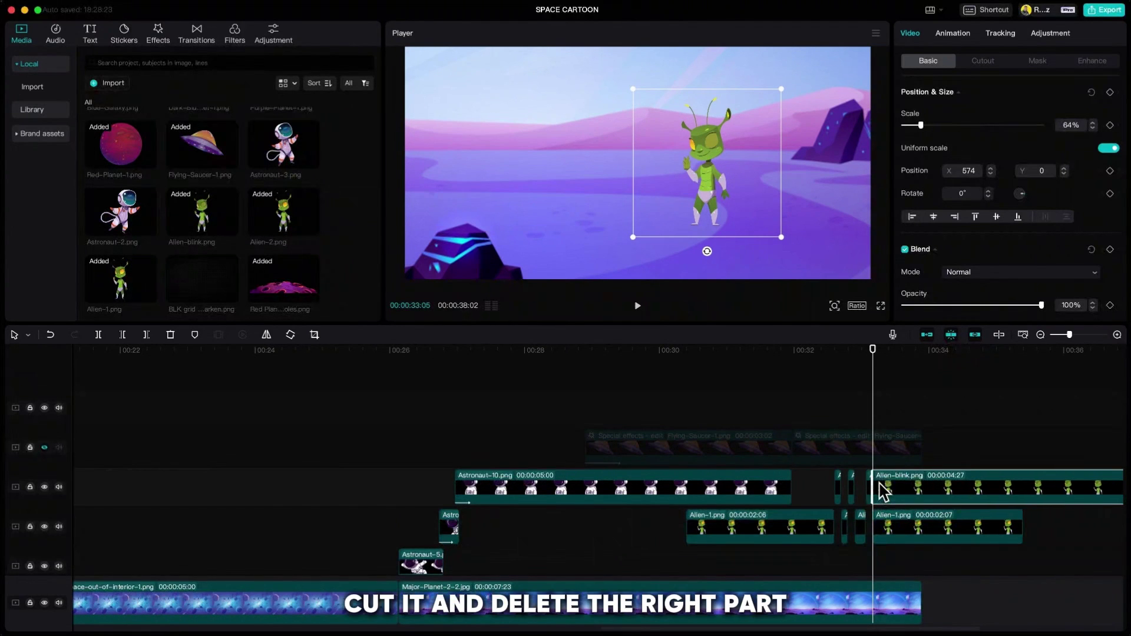
pyautogui.press('Delete')
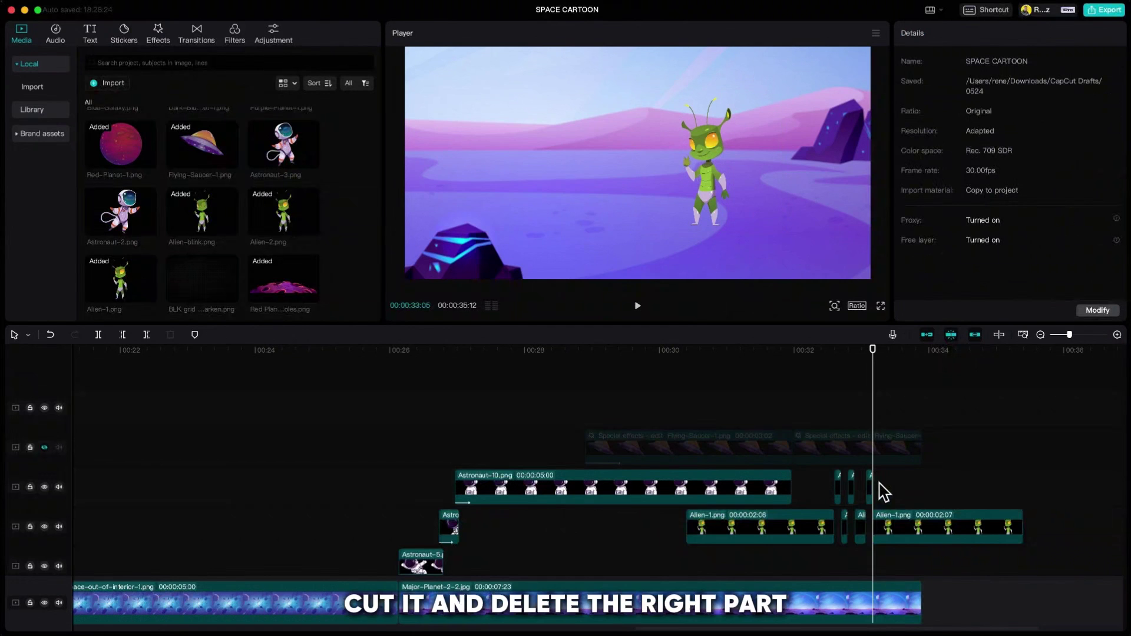
# - Play back the scene from about 28:26 to 33:25 to review the alien's wave and blink
pyautogui.click(582, 408)
pyautogui.press('space')
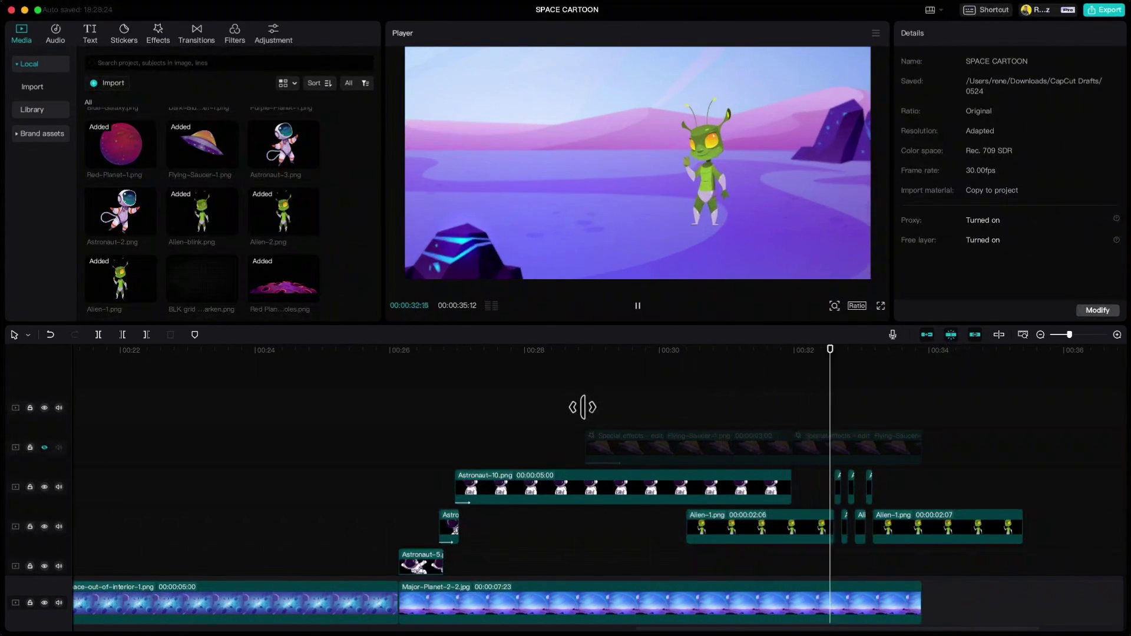
pyautogui.press('space')
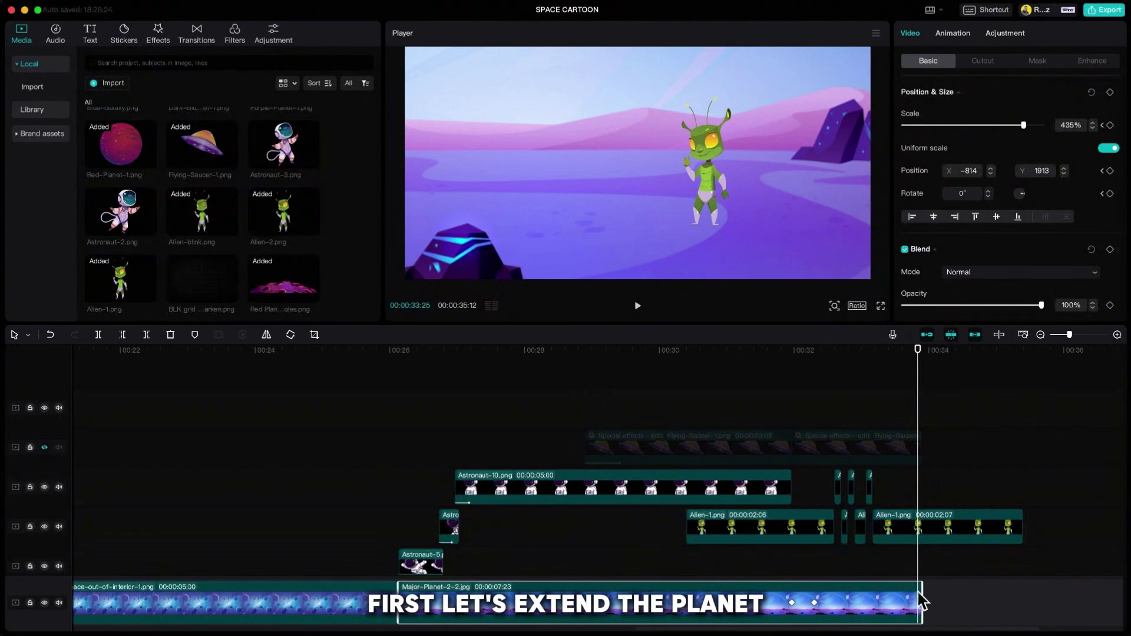
# - Extend Major-Planet-2-2.jpg to 35:14 and pan it sideways with keyframes at 33:25 and 34:05, ending at X 1574, Y 1920
pyautogui.moveTo(920, 598); pyautogui.dragTo(1026, 613)
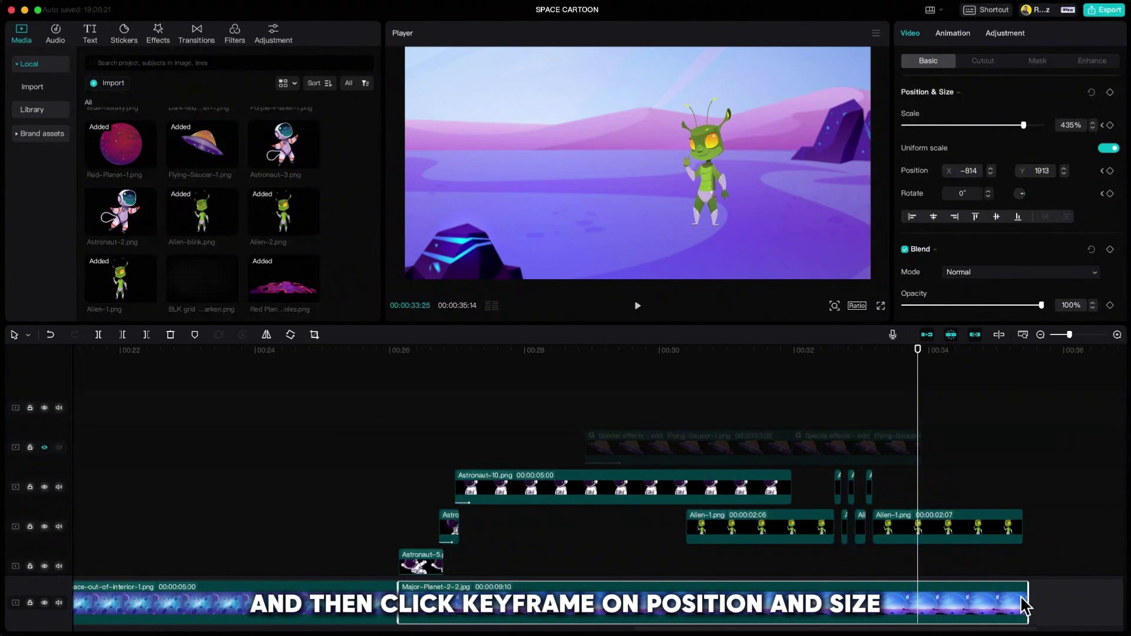
pyautogui.click(1110, 92)
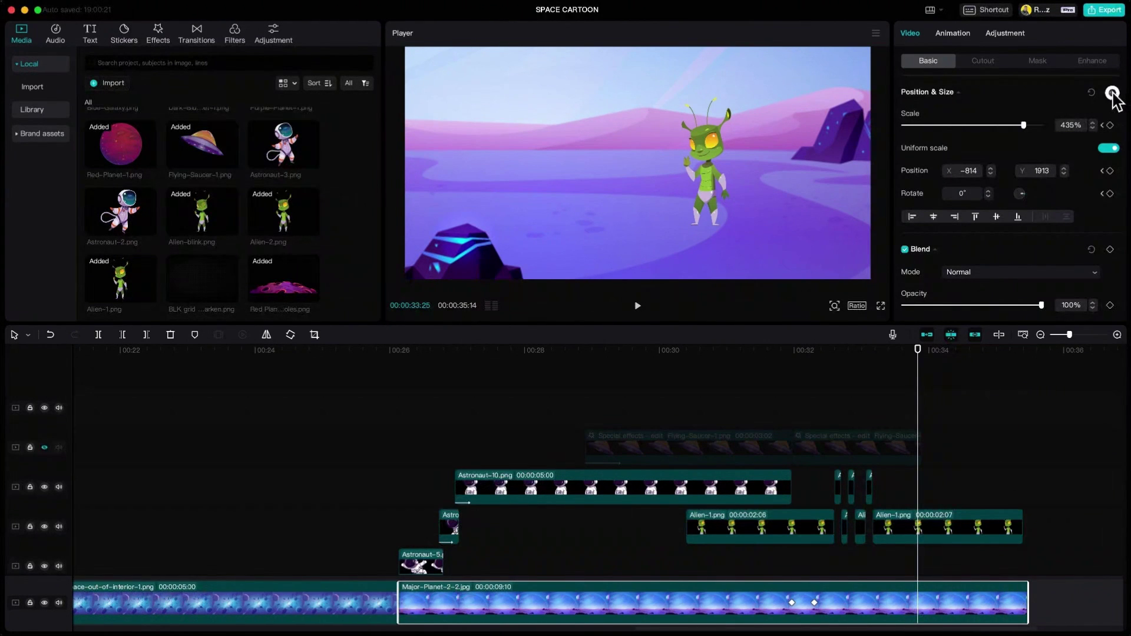
pyautogui.hotkey('shift', 'Right')
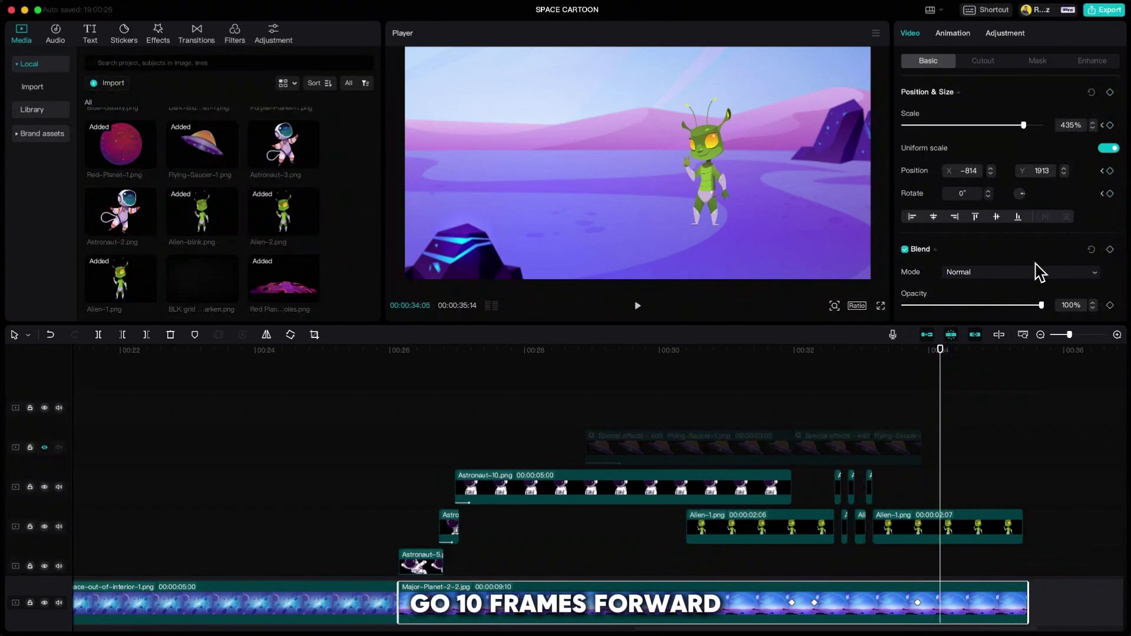
pyautogui.moveTo(596, 242); pyautogui.dragTo(882, 240)
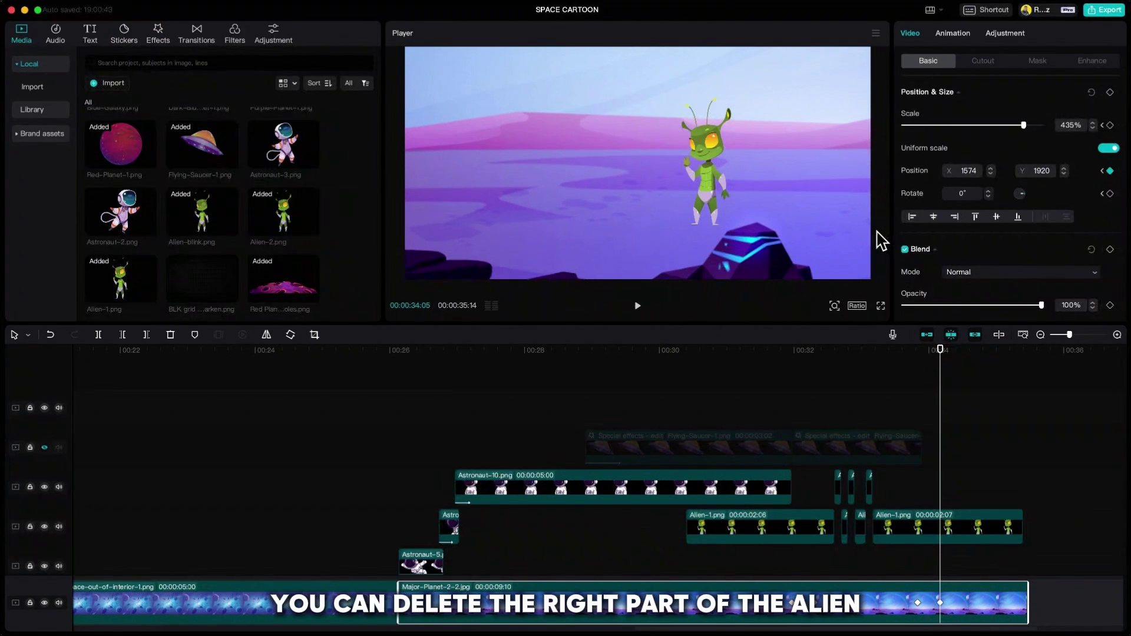
# - Trim the last Alien-1.png clip so that it ends at 34:05
pyautogui.click(964, 523)
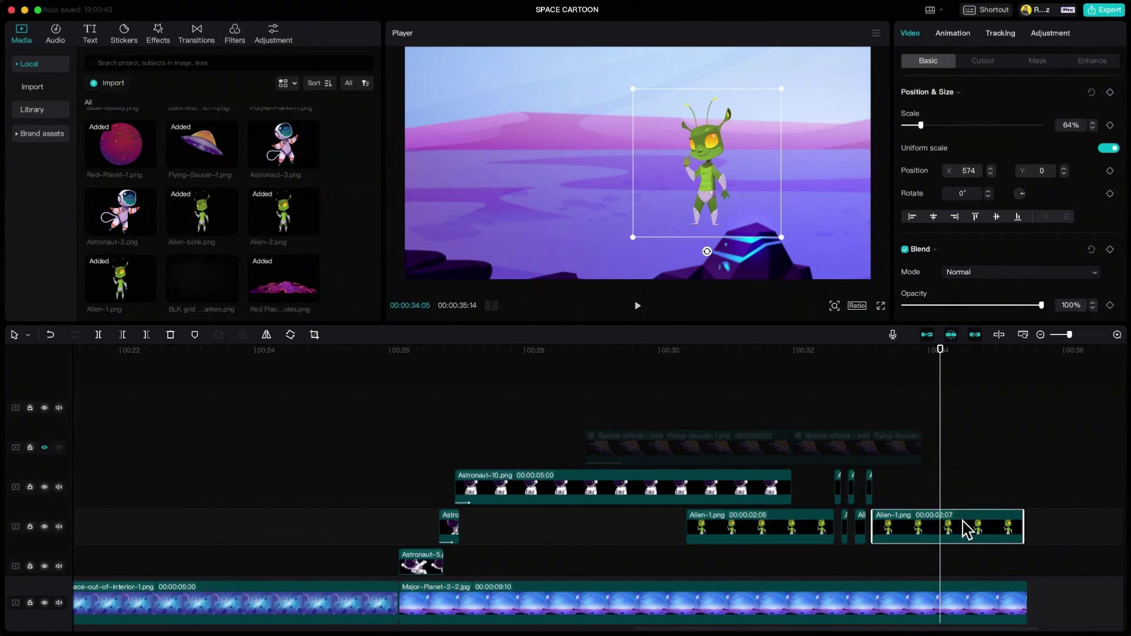
pyautogui.press('w')
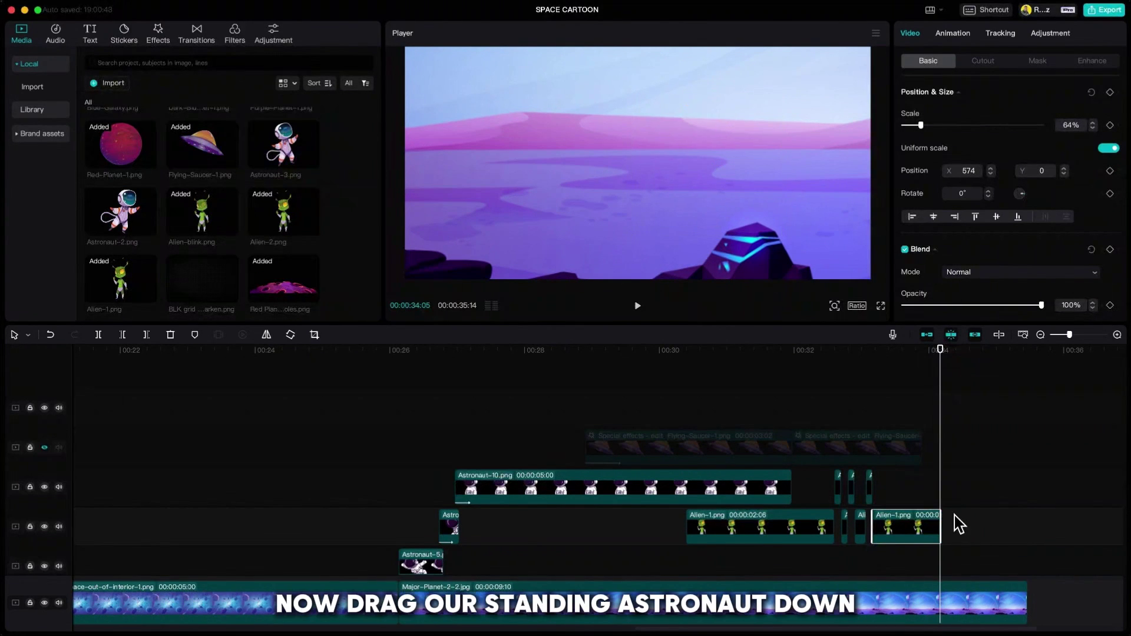
# - Add Astronaut-10.png at 34:05 below the alien, mirrored, scaled to 43% and positioned at X -344, Y 151
pyautogui.scroll(8, 230, 218)
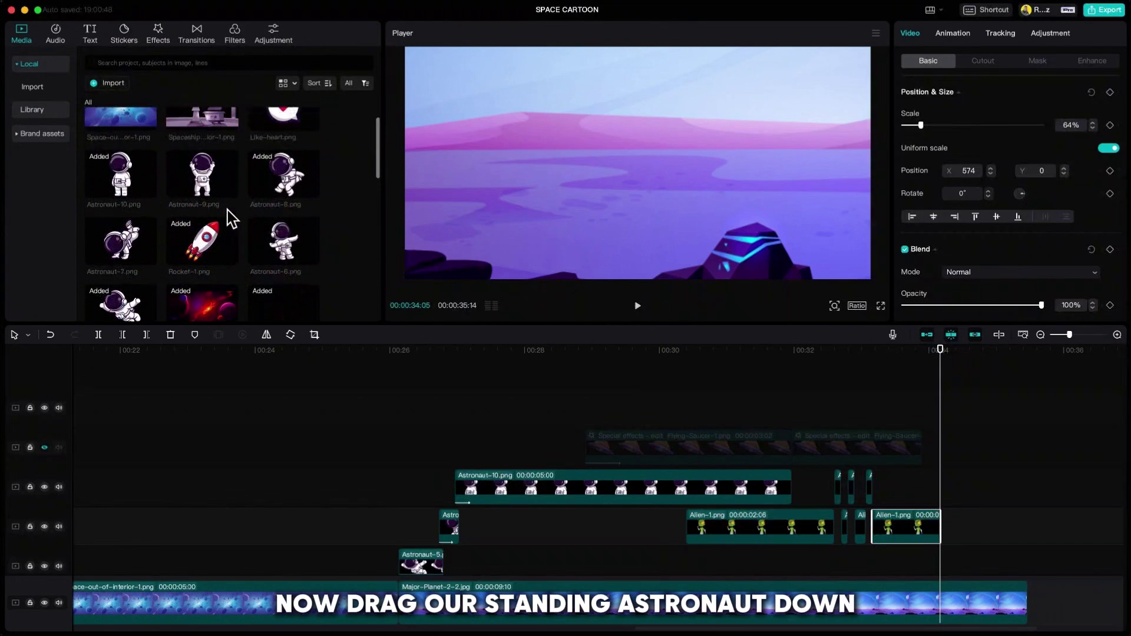
pyautogui.moveTo(141, 195); pyautogui.dragTo(934, 568)
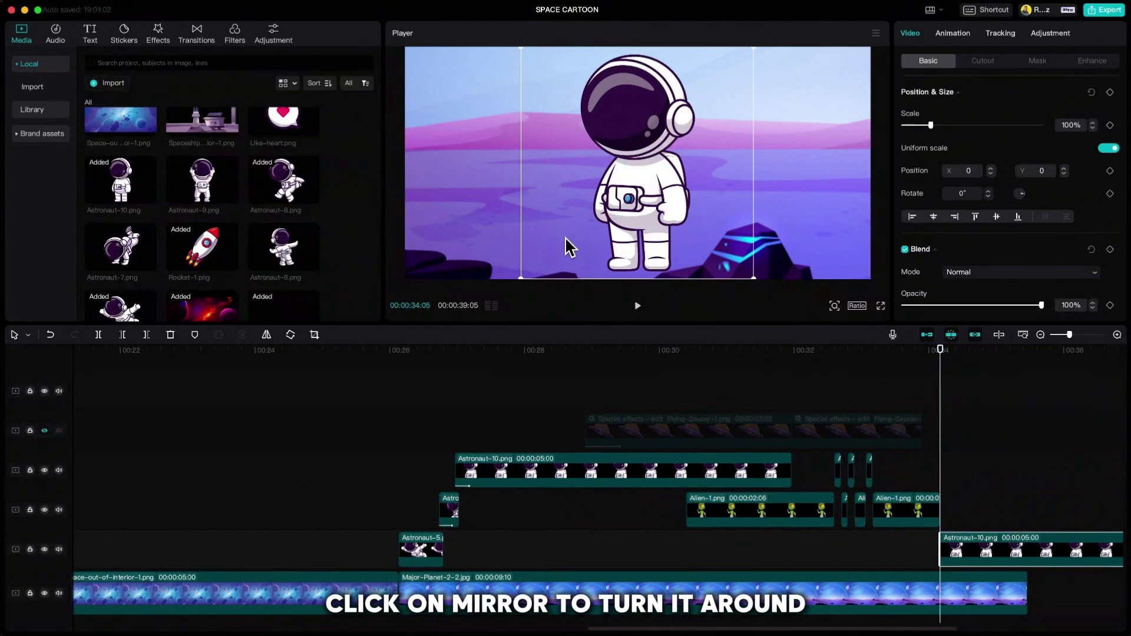
pyautogui.click(267, 335)
pyautogui.moveTo(754, 278); pyautogui.dragTo(598, 175)
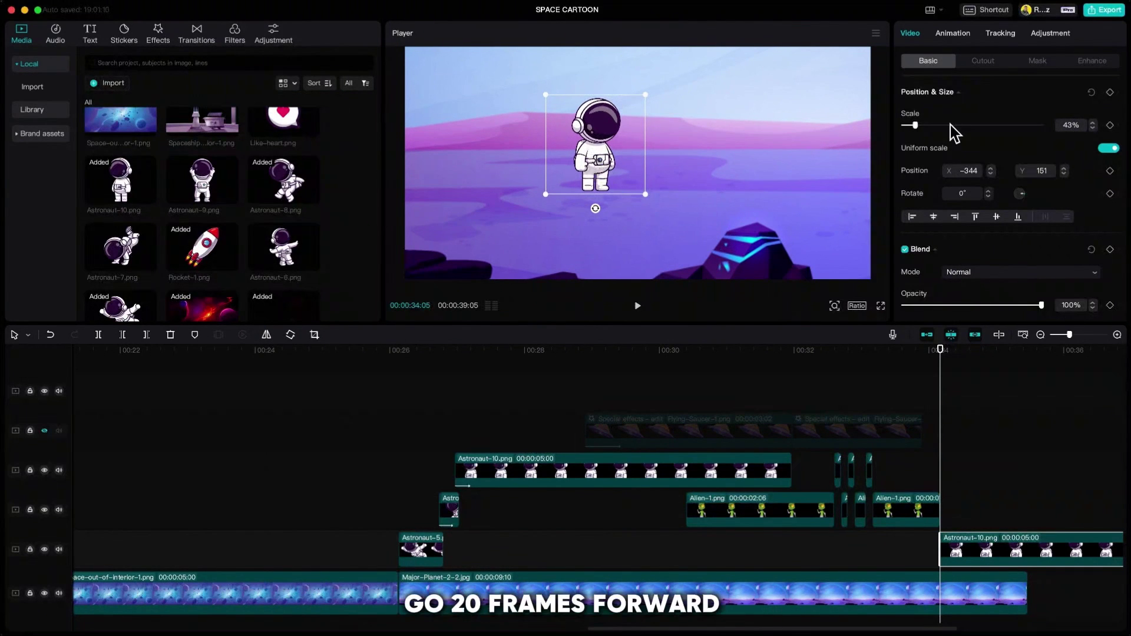
# - Add Astronaut-9.png at 34:25 above Astronaut-10.png and match it to the standing pose at 44% scale, X -332, Y 148
pyautogui.press('Right')
pyautogui.press('Right')
pyautogui.press('Right')
pyautogui.press('Right')
pyautogui.press('Right')
pyautogui.press('Right')
pyautogui.press('Right')
pyautogui.press('Right')
pyautogui.press('Right')
pyautogui.press('Right')
pyautogui.press('Right')
pyautogui.press('Right')
pyautogui.press('Right')
pyautogui.press('Right')
pyautogui.press('Right')
pyautogui.press('Right')
pyautogui.press('Right')
pyautogui.press('Right')
pyautogui.press('Right')
pyautogui.press('Right')
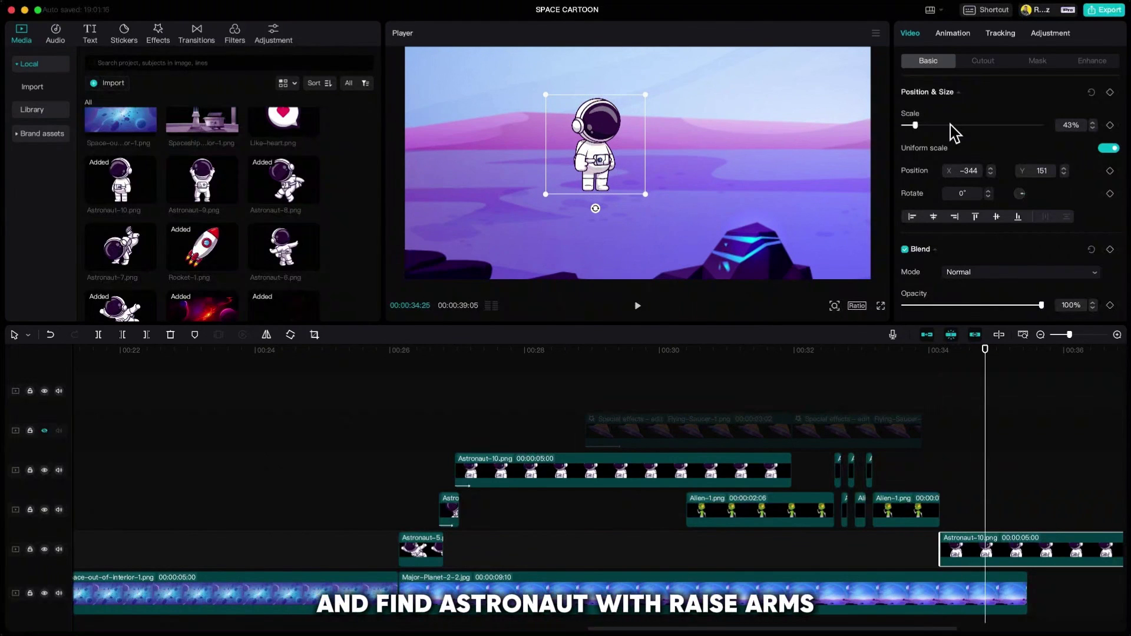
pyautogui.moveTo(212, 200); pyautogui.dragTo(987, 510)
pyautogui.moveTo(931, 126); pyautogui.dragTo(915, 126)
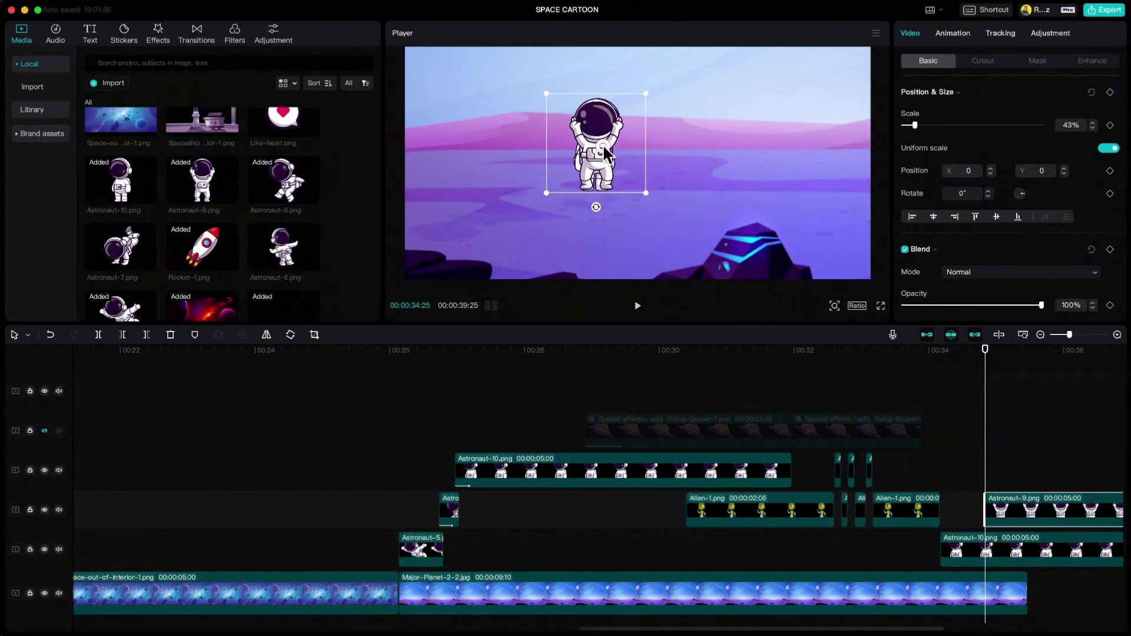
# - Split the last Astronaut-10.png at 34:25 and trim the start of its right part to 34:29
pyautogui.click(1005, 542)
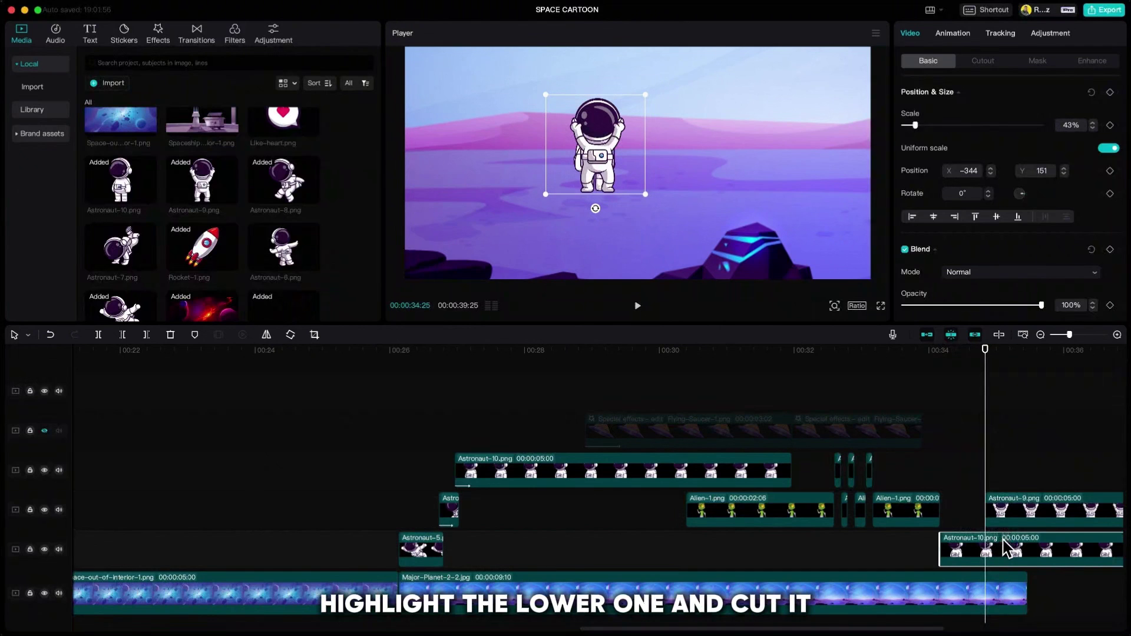
pyautogui.hotkey('ctrl', 'b')
pyautogui.press('Right')
pyautogui.press('Right')
pyautogui.press('Right')
pyautogui.press('Right')
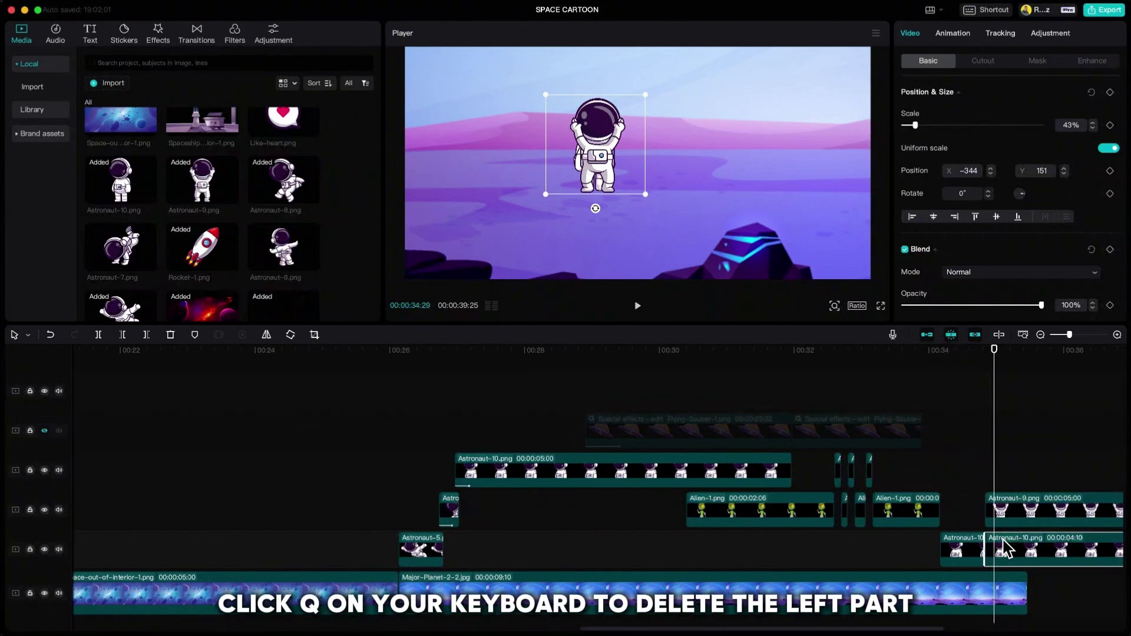
pyautogui.press('q')
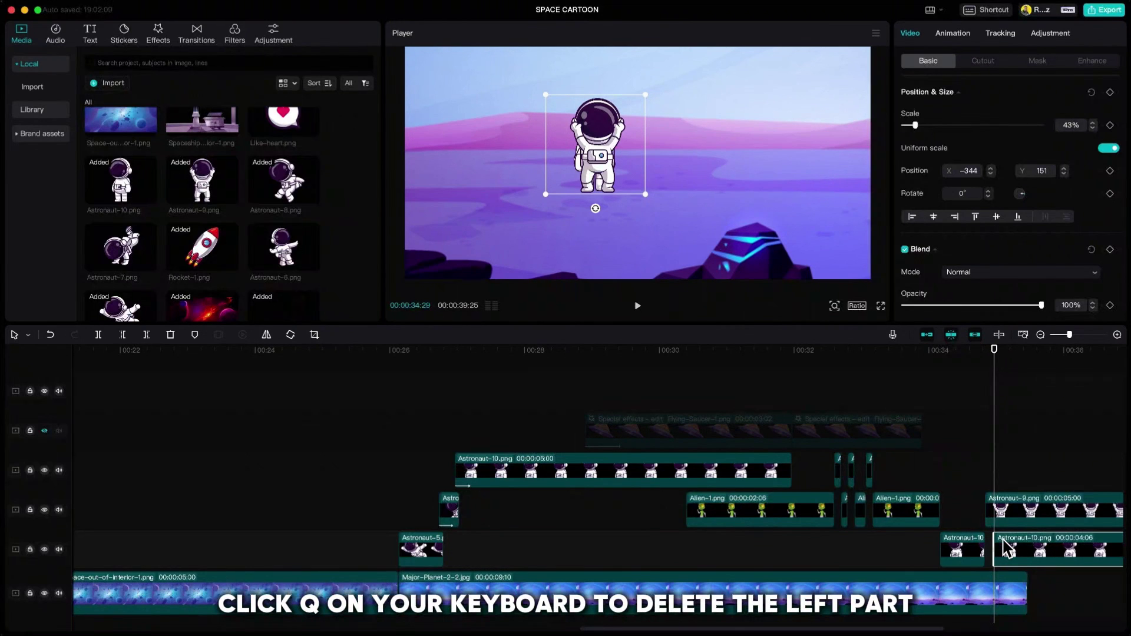
# - Split Astronaut-9.png at 34:29 and trim the start of its right part to 35:03
pyautogui.click(1010, 514)
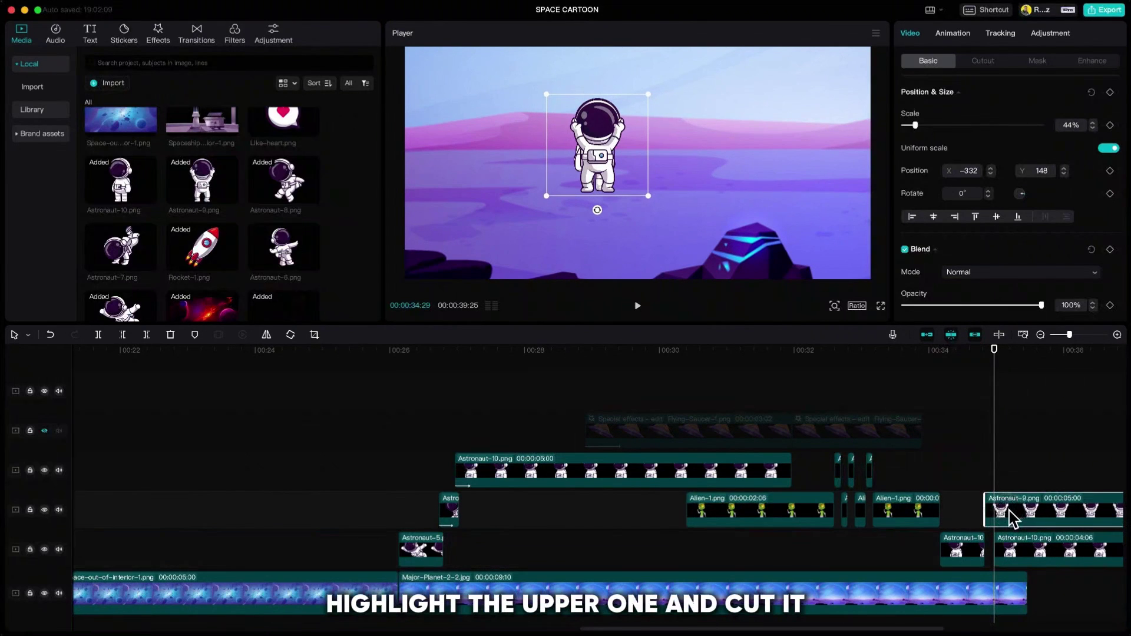
pyautogui.press('q')
pyautogui.press('Right')
pyautogui.press('Right')
pyautogui.press('Right')
pyautogui.press('Right')
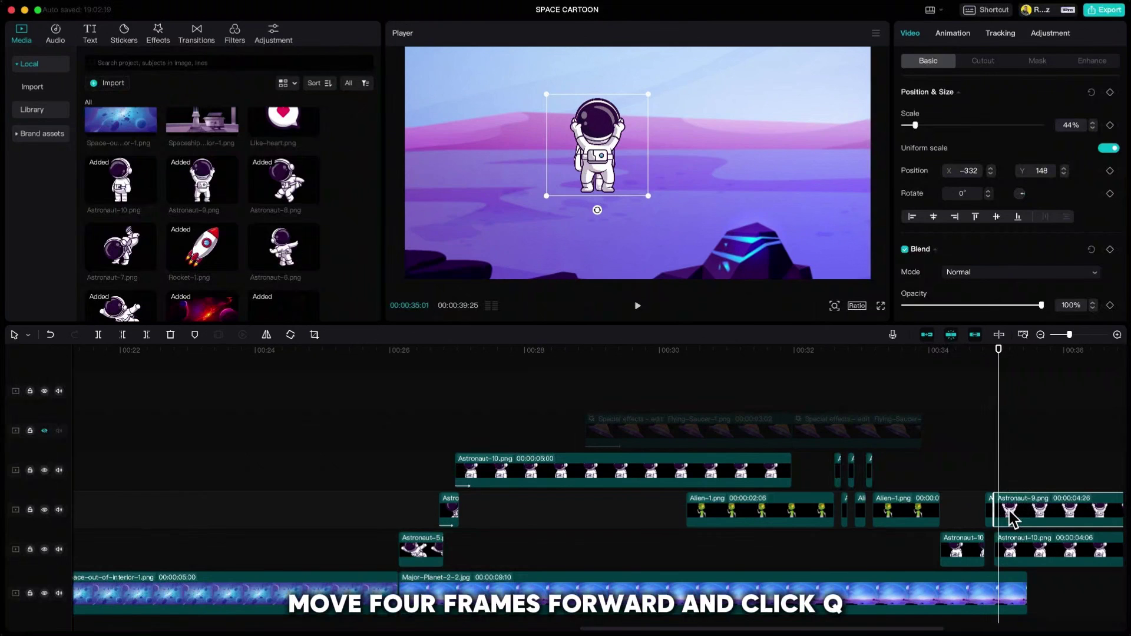
pyautogui.press('q')
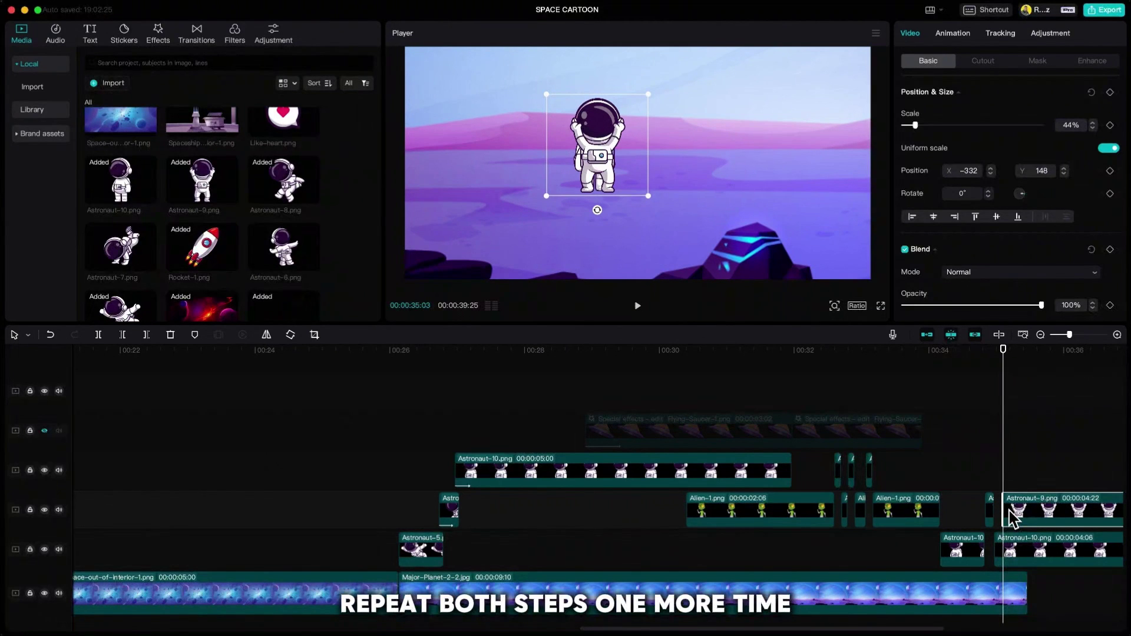
# - Split Astronaut-10.png at 35:03, start its right part at 35:07, and end Astronaut-9.png there
pyautogui.click(1016, 552)
pyautogui.press('q')
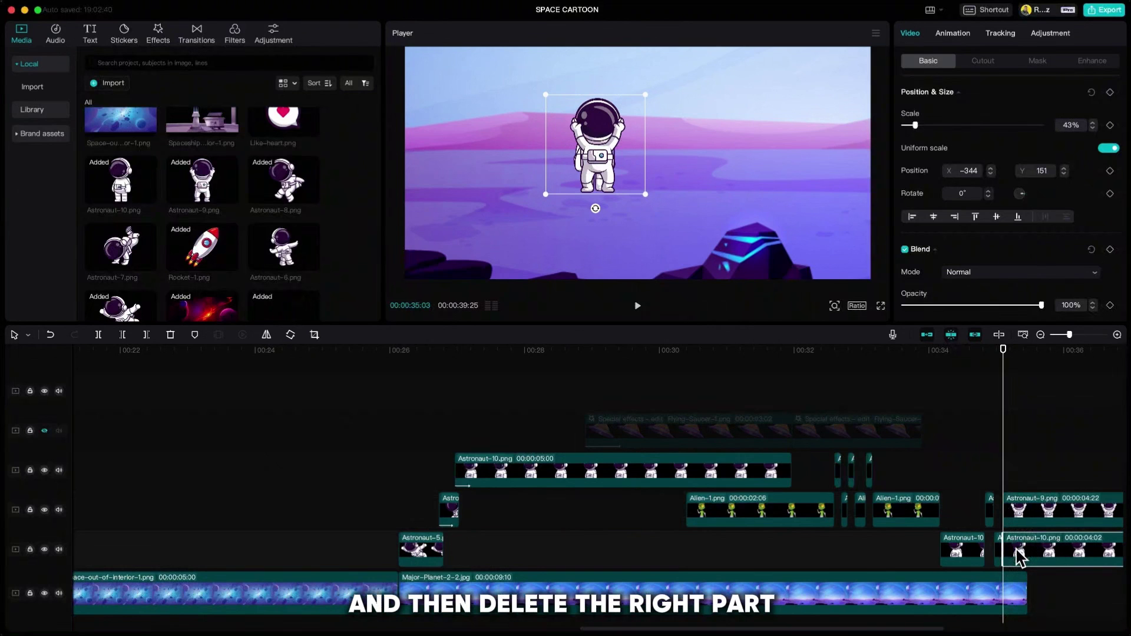
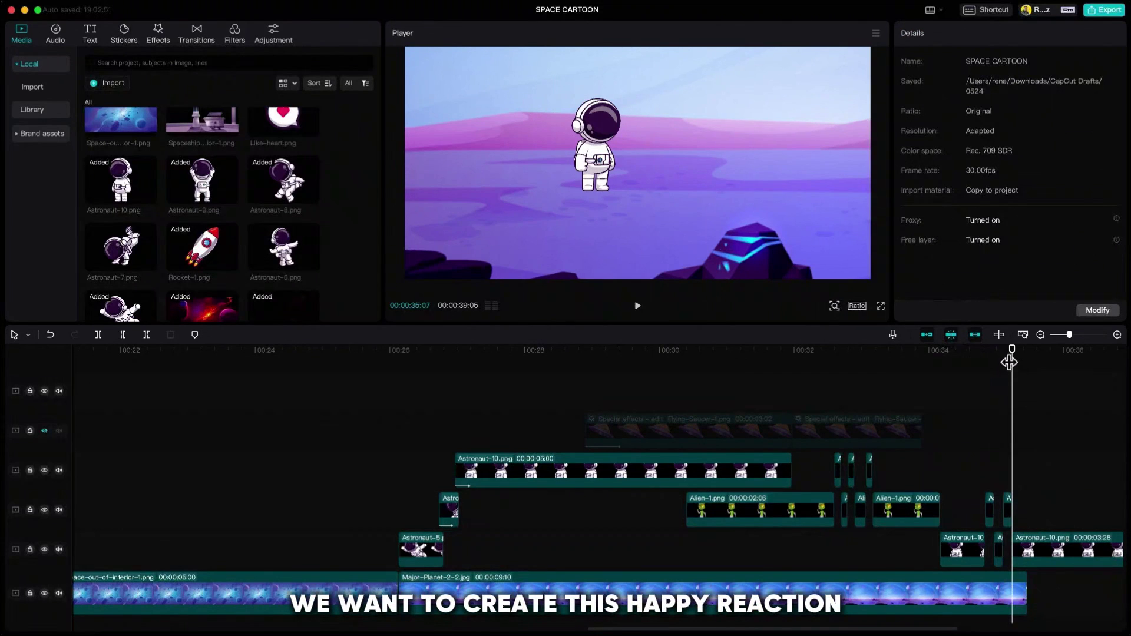
# - Extend Major-Planet-2-2.jpg and the last Astronaut-10.png clip to 40:28
pyautogui.moveTo(1009, 363)
pyautogui.mouseDown()
pyautogui.moveTo(970, 361)
pyautogui.moveTo(1010, 371)
pyautogui.mouseUp()
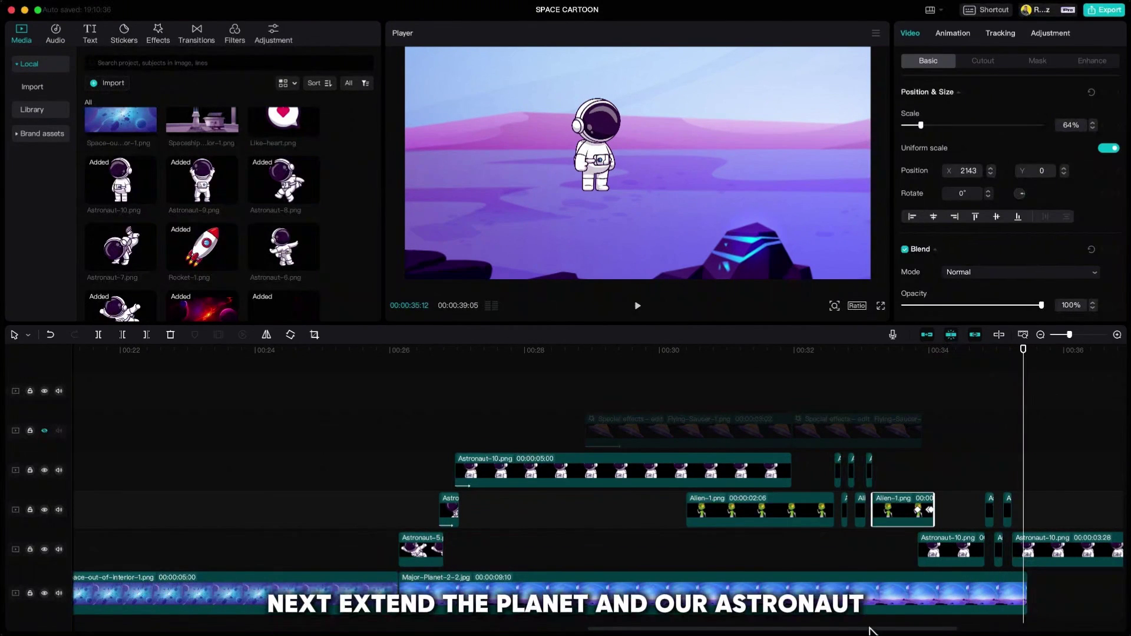
pyautogui.moveTo(870, 631); pyautogui.dragTo(997, 632)
pyautogui.moveTo(668, 592); pyautogui.dragTo(1038, 596)
pyautogui.click(930, 549)
pyautogui.moveTo(931, 549); pyautogui.dragTo(1040, 551)
# - Zoom Major-Planet-2-2.jpg out with keyframes at 35:12 and 36:12, ending at 281% scale, X 735, Y 1071
pyautogui.click(758, 591)
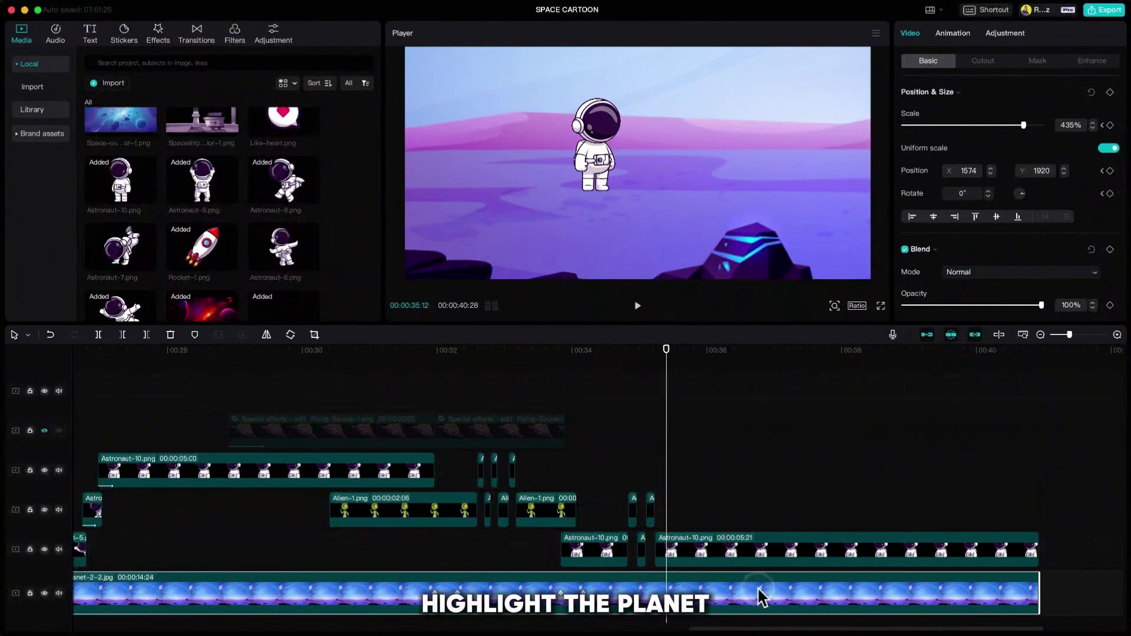
pyautogui.click(1110, 93)
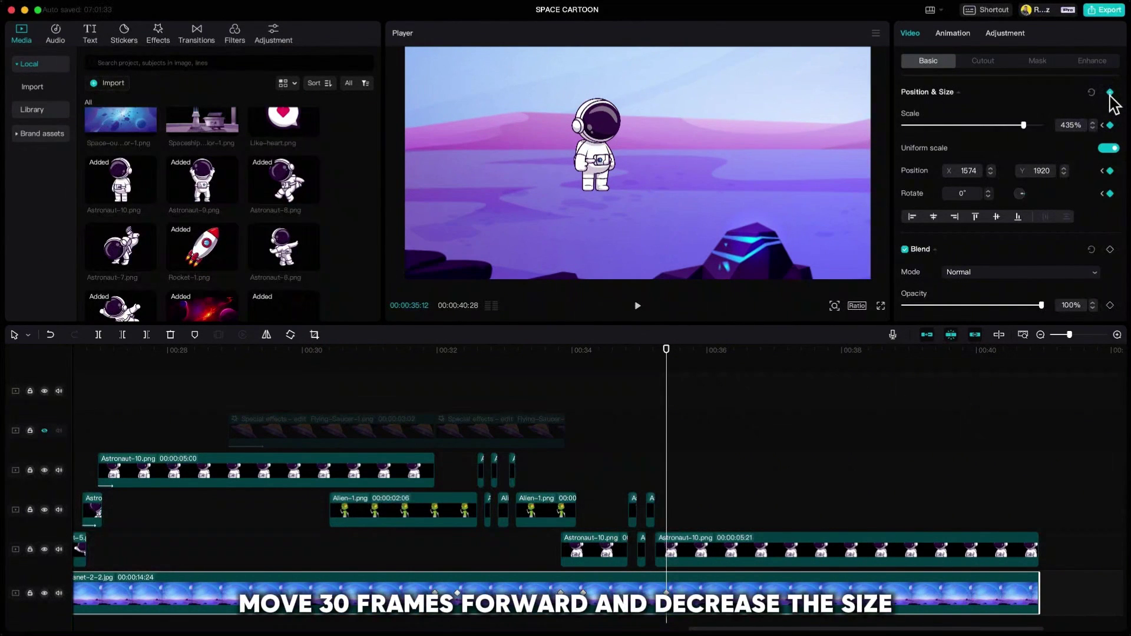
pyautogui.press('Right')
pyautogui.press('Right')
pyautogui.press('Right')
pyautogui.press('Right')
pyautogui.press('Right')
pyautogui.press('Right')
pyautogui.press('Right')
pyautogui.press('Right')
pyautogui.press('Right')
pyautogui.press('Right')
pyautogui.press('Right')
pyautogui.press('Right')
pyautogui.press('Right')
pyautogui.press('Right')
pyautogui.press('Right')
pyautogui.press('Right')
pyautogui.press('Right')
pyautogui.press('Right')
pyautogui.press('Right')
pyautogui.press('Right')
pyautogui.press('Right')
pyautogui.press('Right')
pyautogui.press('Right')
pyautogui.press('Right')
pyautogui.press('Right')
pyautogui.press('Right')
pyautogui.press('Right')
pyautogui.press('Right')
pyautogui.press('Right')
pyautogui.press('Right')
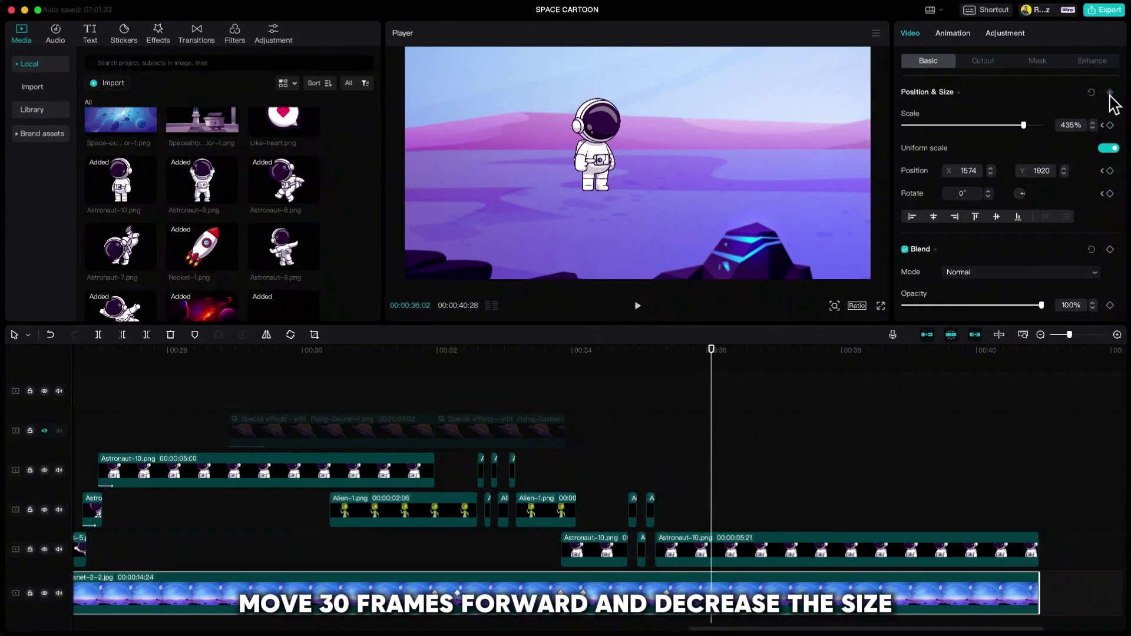
pyautogui.moveTo(1024, 125); pyautogui.dragTo(999, 125)
pyautogui.moveTo(800, 176); pyautogui.dragTo(737, 207)
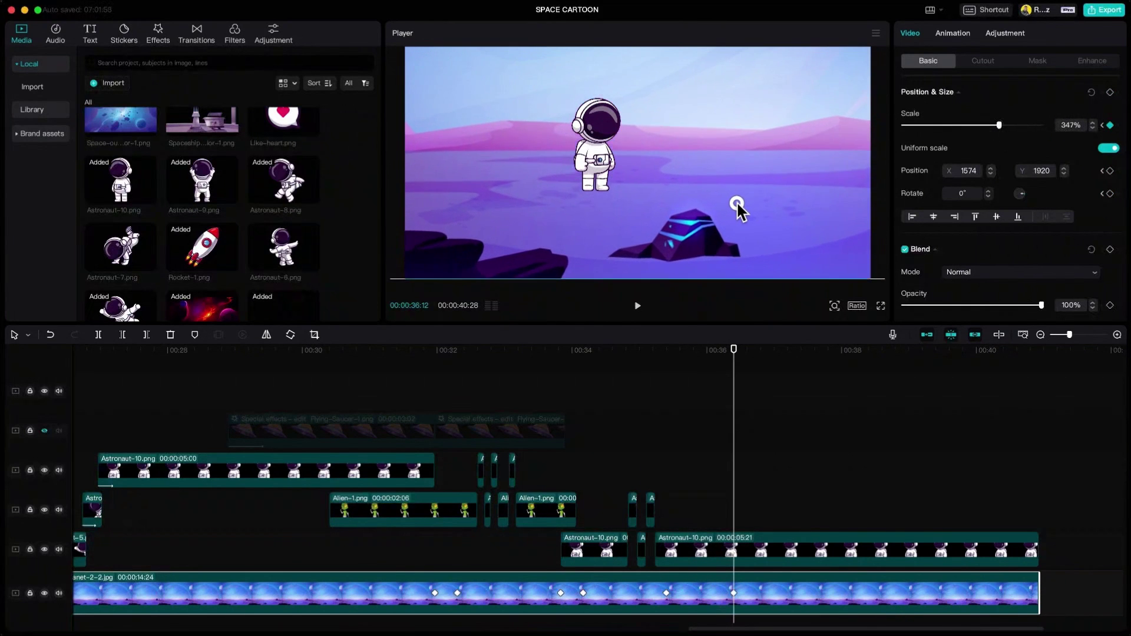
pyautogui.moveTo(999, 126); pyautogui.dragTo(985, 125)
pyautogui.moveTo(805, 164); pyautogui.dragTo(791, 202)
pyautogui.moveTo(986, 126); pyautogui.dragTo(981, 126)
pyautogui.moveTo(826, 144); pyautogui.dragTo(823, 159)
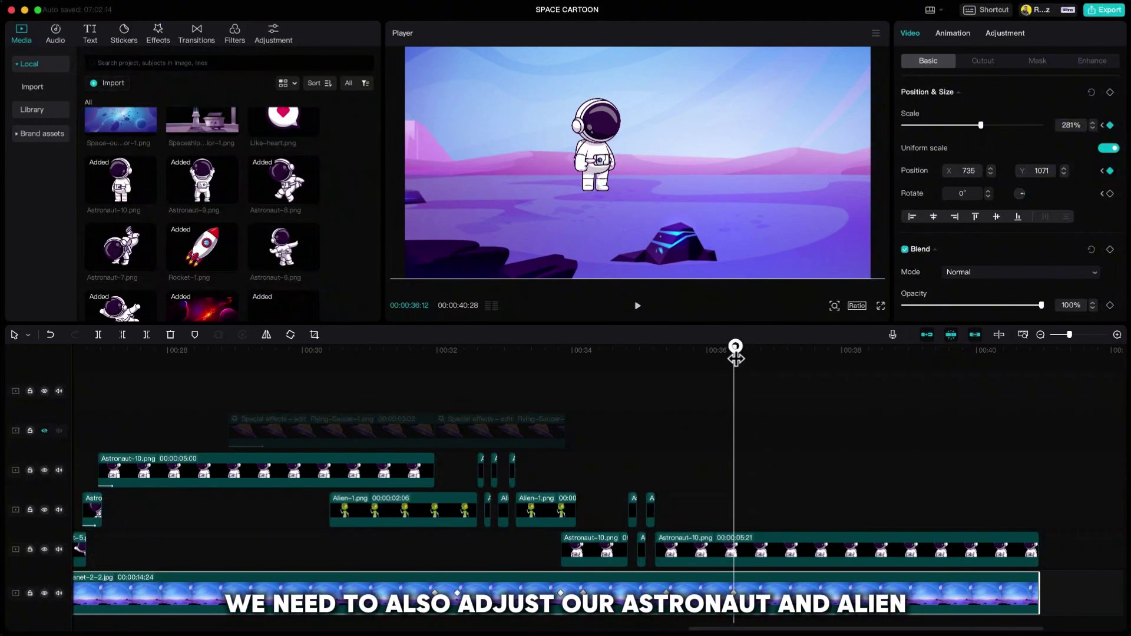
# - Keyframe the last Astronaut-10.png at 35:12, then shrink and reposition it at 36:12 to match the planet's zoom-out
pyautogui.moveTo(736, 356); pyautogui.dragTo(670, 383)
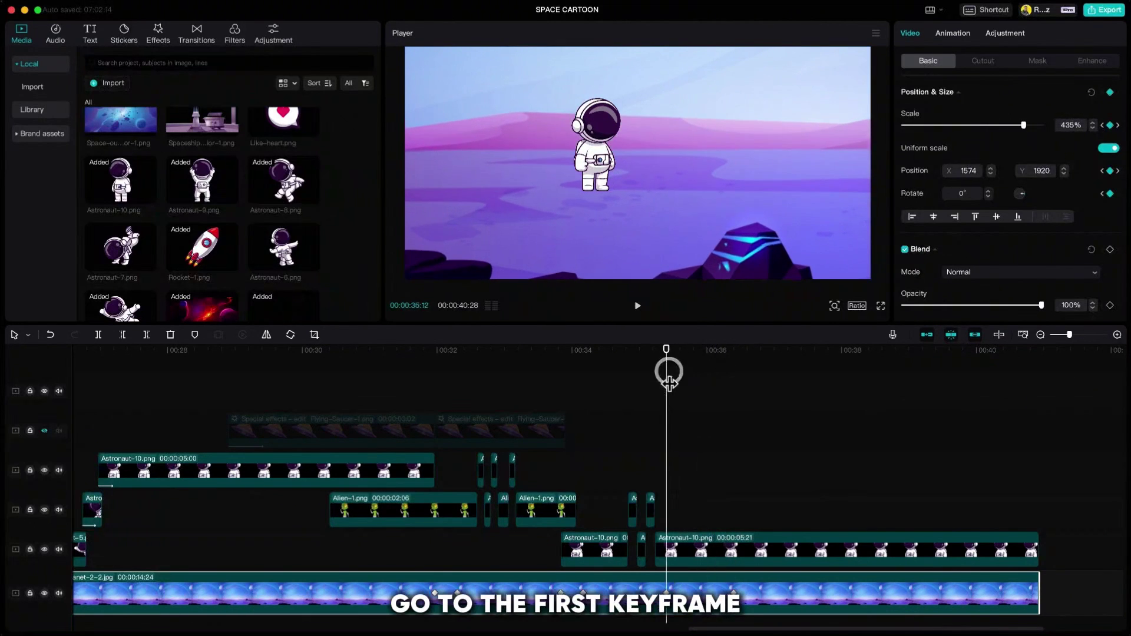
pyautogui.click(731, 549)
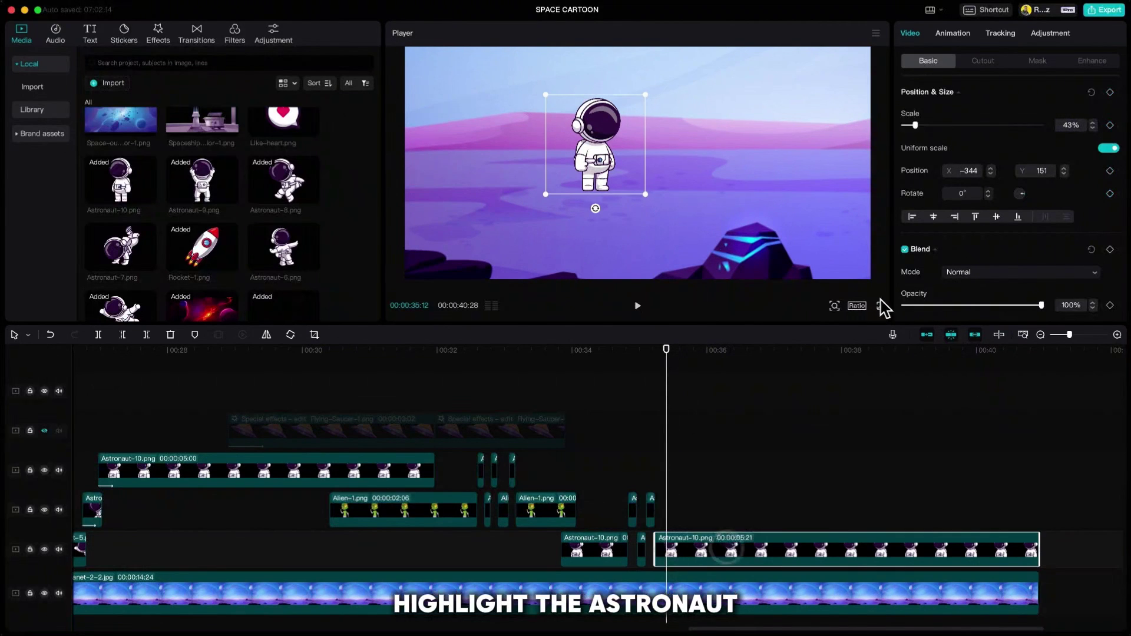
pyautogui.click(1110, 93)
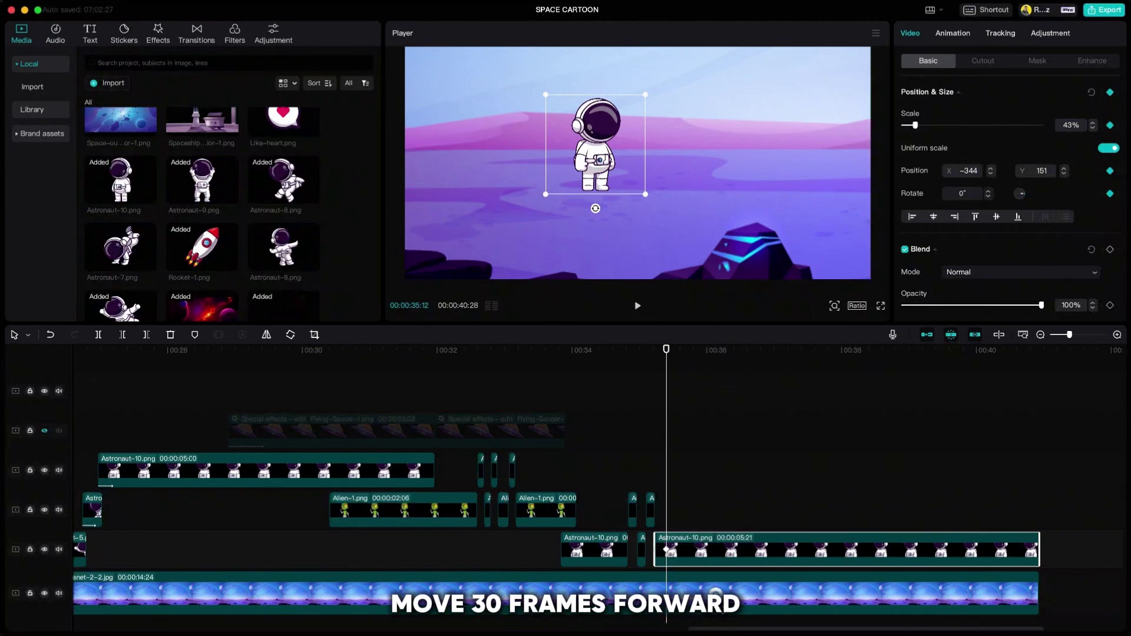
pyautogui.click(715, 592)
pyautogui.moveTo(667, 363); pyautogui.dragTo(734, 371)
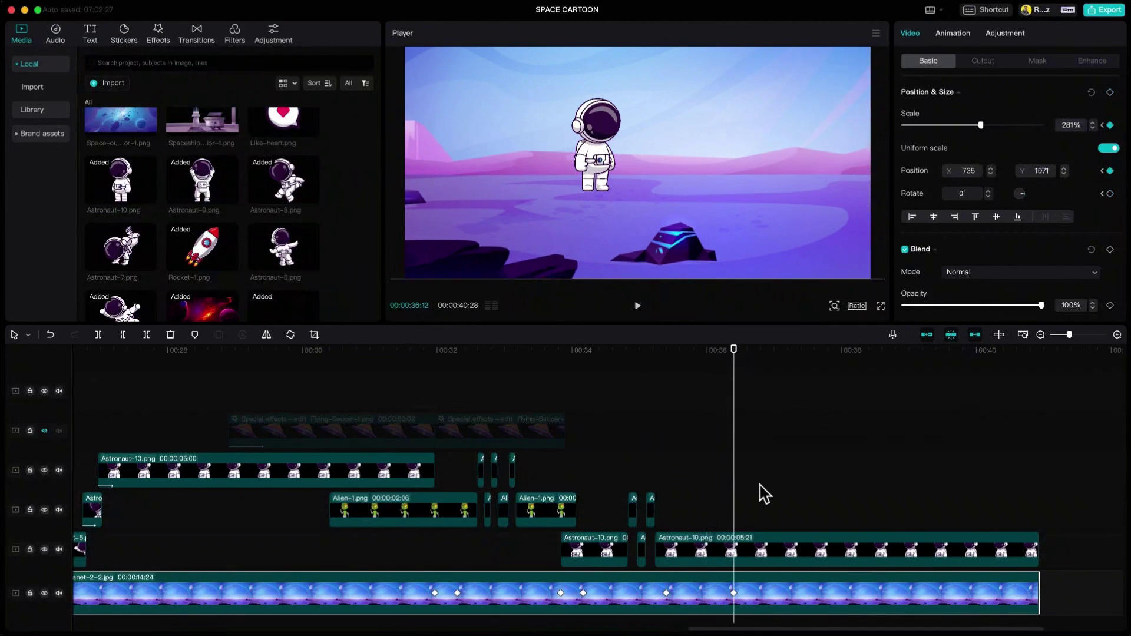
pyautogui.click(766, 549)
pyautogui.moveTo(644, 96); pyautogui.dragTo(582, 176)
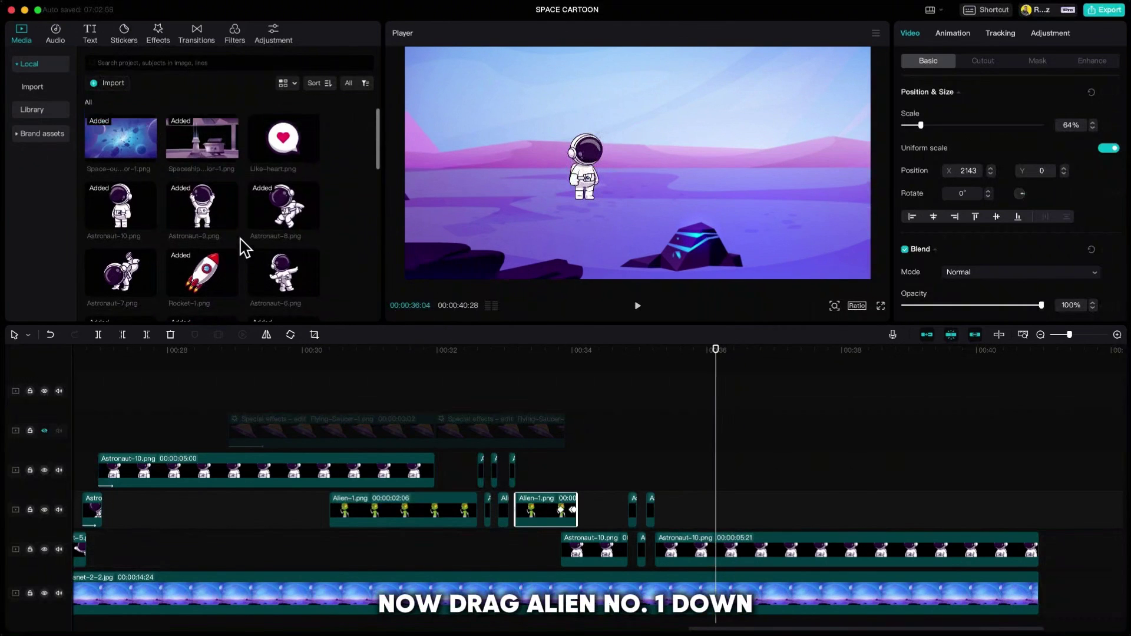
# - Add Alien-1.png at 36:04 and keyframe it outside the frame at 39% scale, X 2059, Y -208
pyautogui.scroll(-10, 241, 244)
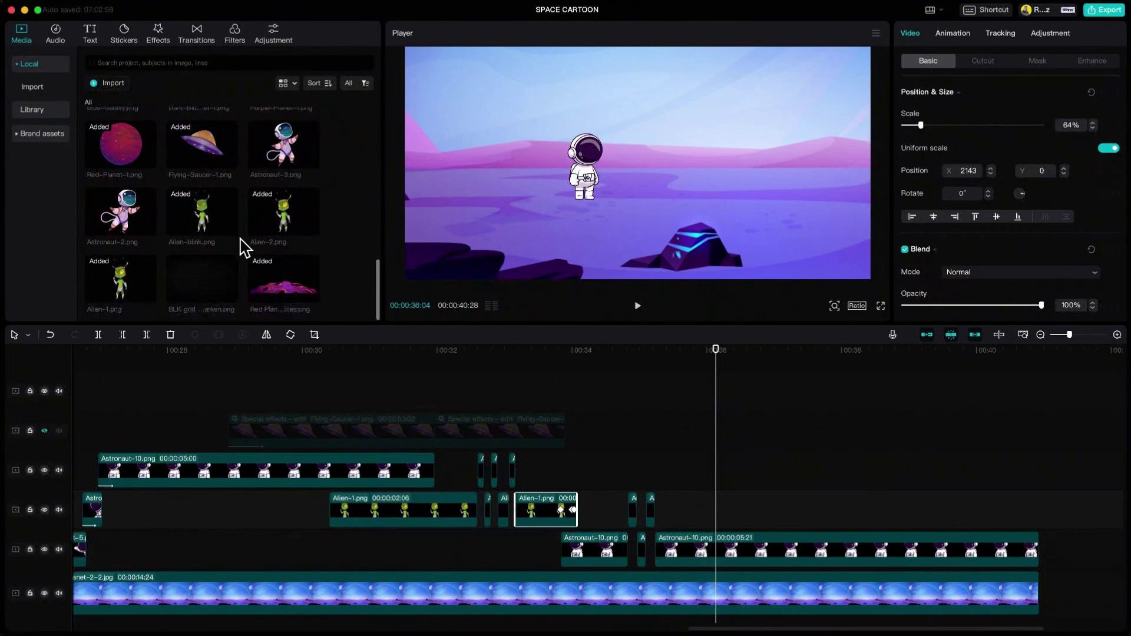
pyautogui.moveTo(124, 282); pyautogui.dragTo(727, 519)
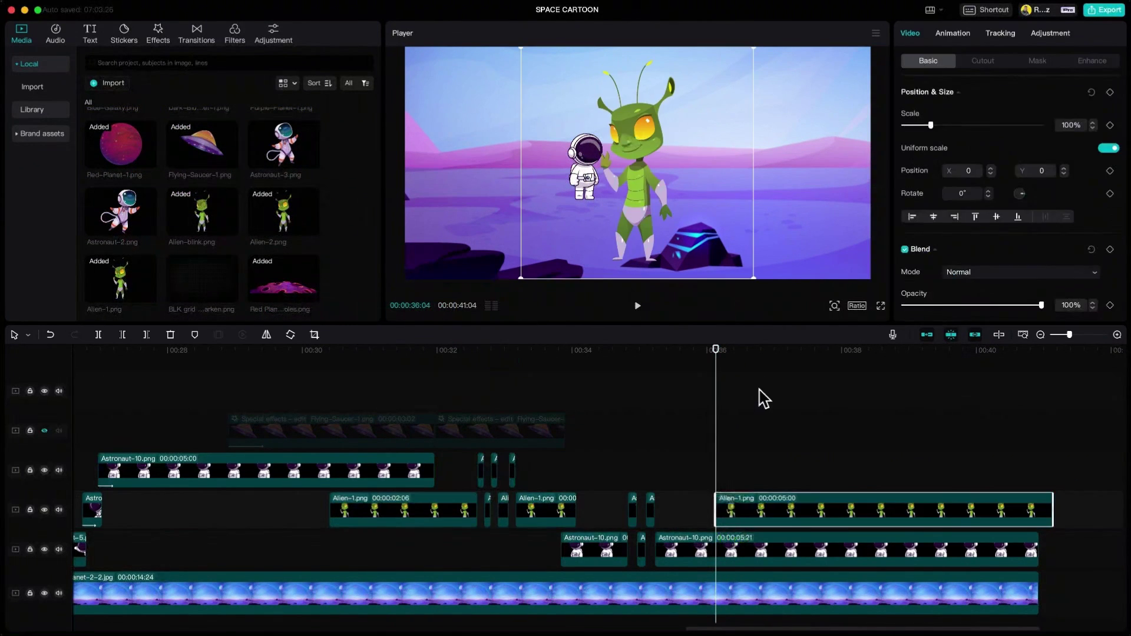
pyautogui.moveTo(753, 277); pyautogui.dragTo(884, 195)
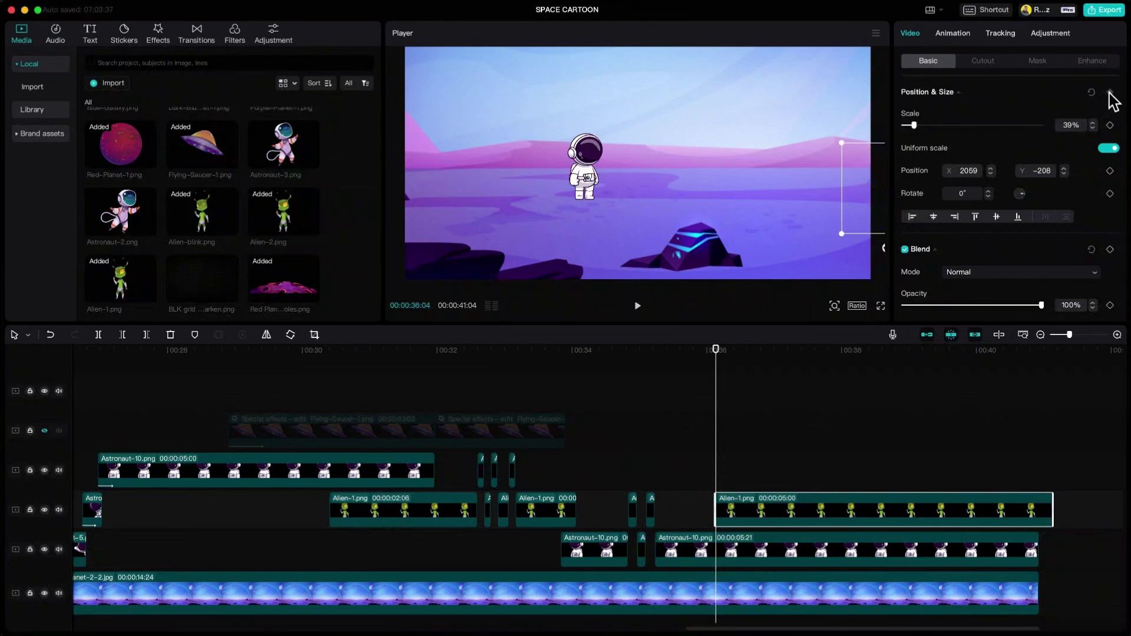
# - Bring the new Alien-1.png into frame at the planet's 36:12 keyframe with 31% scale, X 1618, Y -257
pyautogui.click(748, 585)
pyautogui.moveTo(717, 353); pyautogui.dragTo(733, 361)
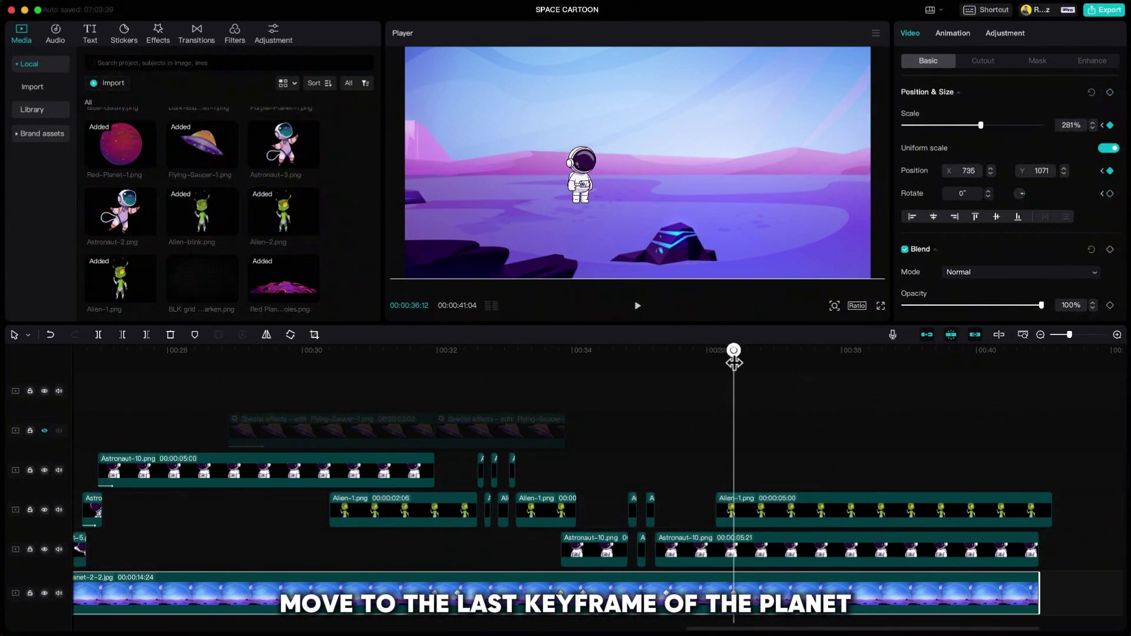
pyautogui.click(758, 512)
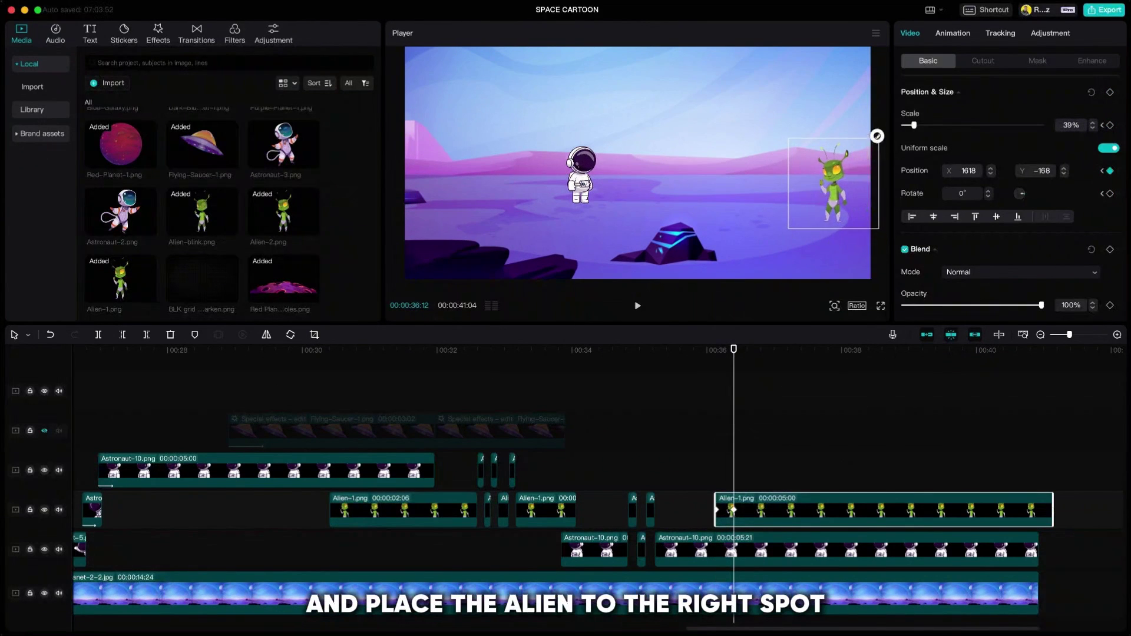
pyautogui.moveTo(877, 136); pyautogui.dragTo(871, 157)
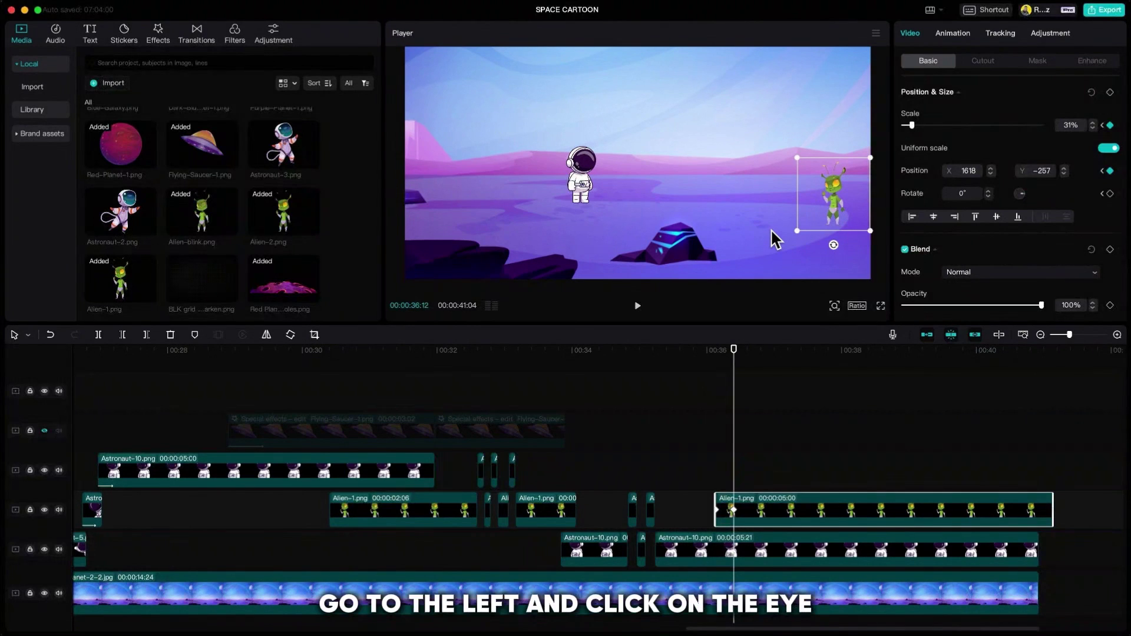
# - Unhide the saucer track and move the second Flying-Saucer-1.png clip so that it starts at 36:00
pyautogui.click(44, 430)
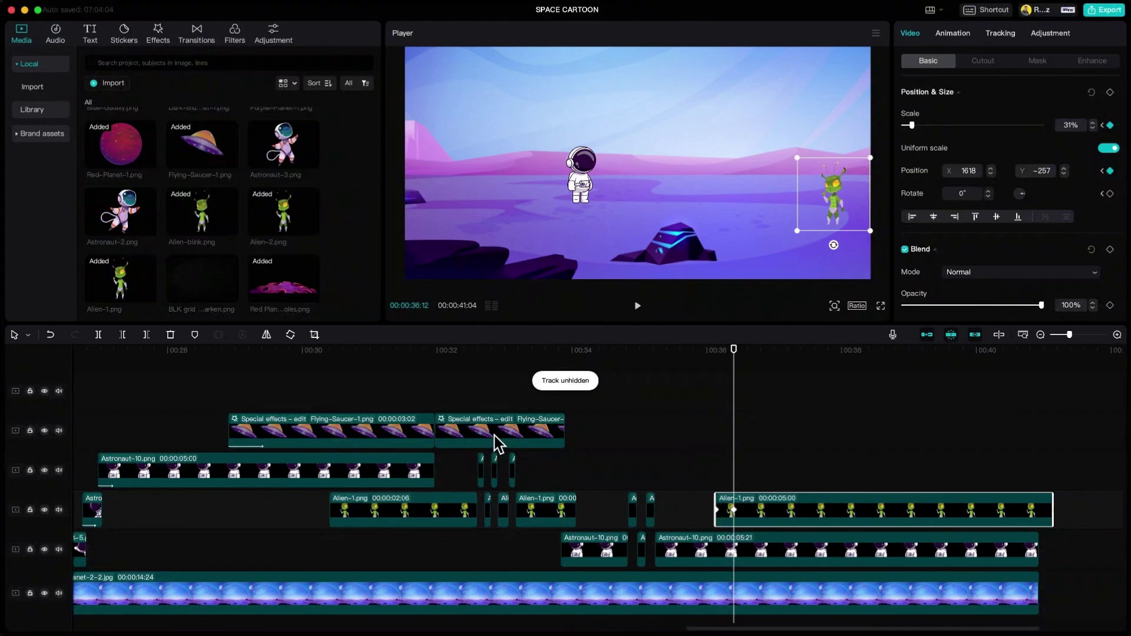
pyautogui.moveTo(498, 445); pyautogui.dragTo(788, 437)
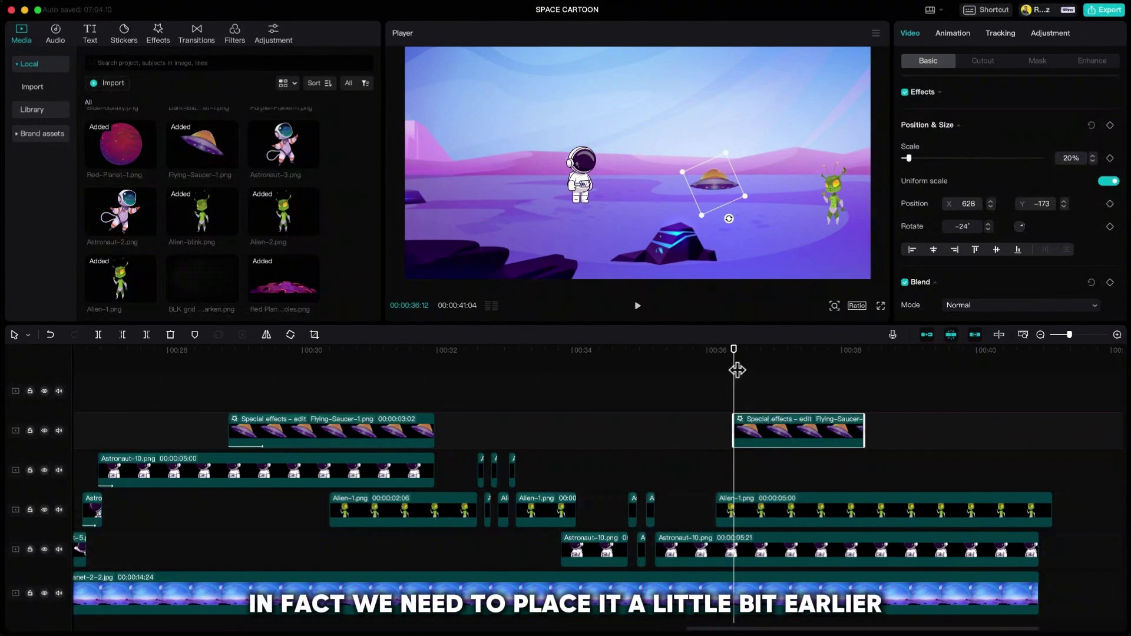
pyautogui.moveTo(737, 370); pyautogui.dragTo(707, 352)
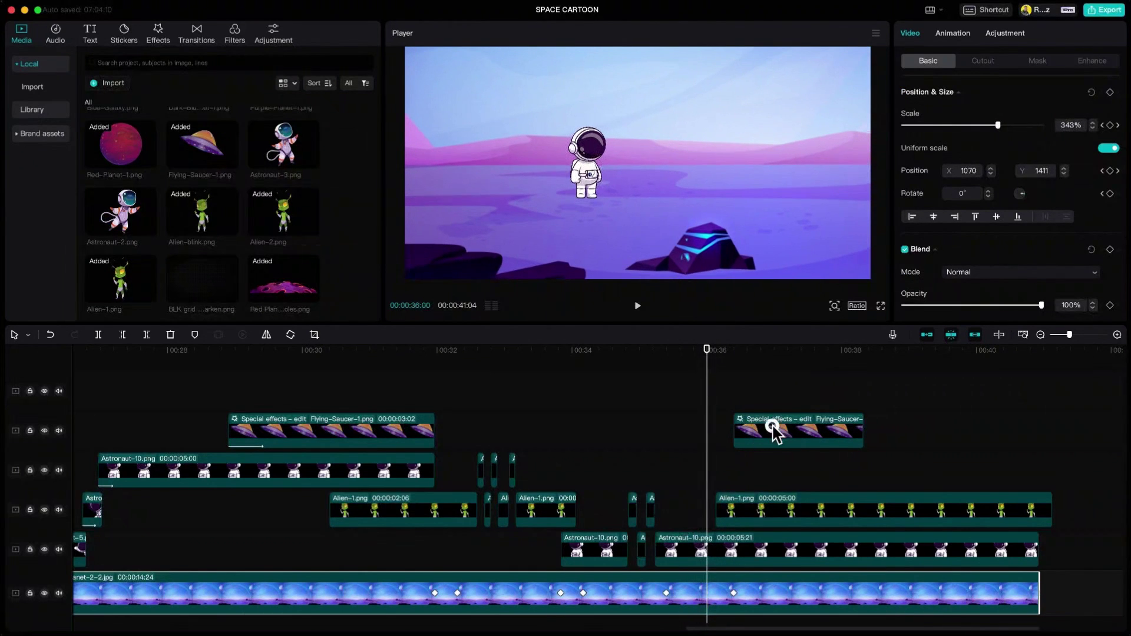
pyautogui.moveTo(772, 426); pyautogui.dragTo(744, 425)
# - Enlarge the moved saucer to 38%, place it mostly above the frame at X 465, Y 1000, and keyframe its position and size
pyautogui.moveTo(747, 195); pyautogui.dragTo(778, 228)
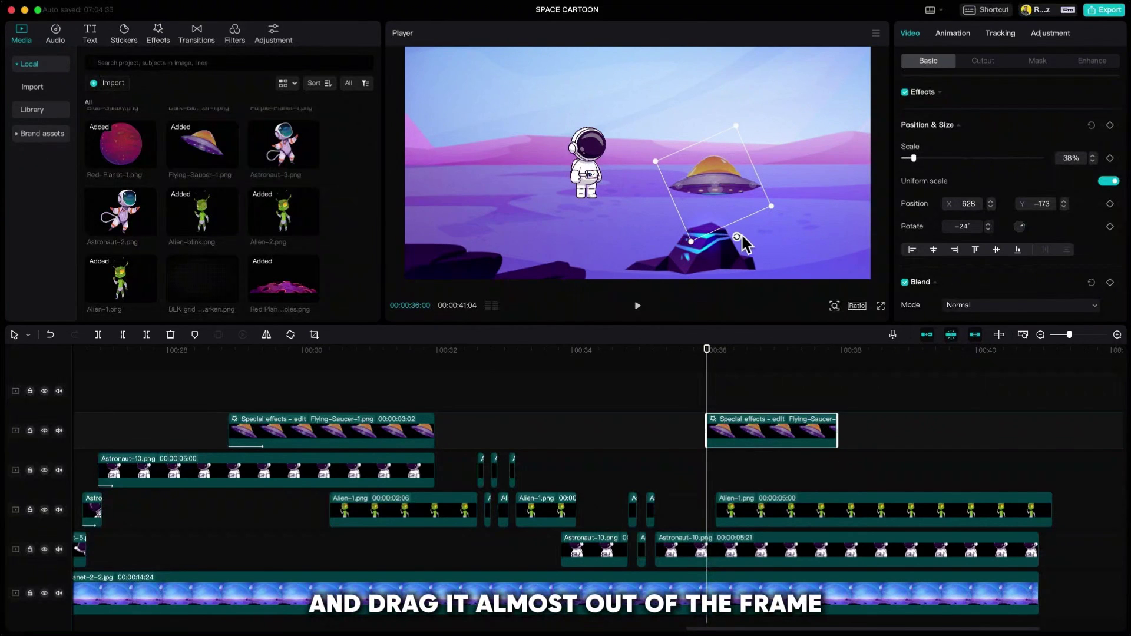
pyautogui.moveTo(712, 173); pyautogui.dragTo(709, 45)
pyautogui.click(1110, 125)
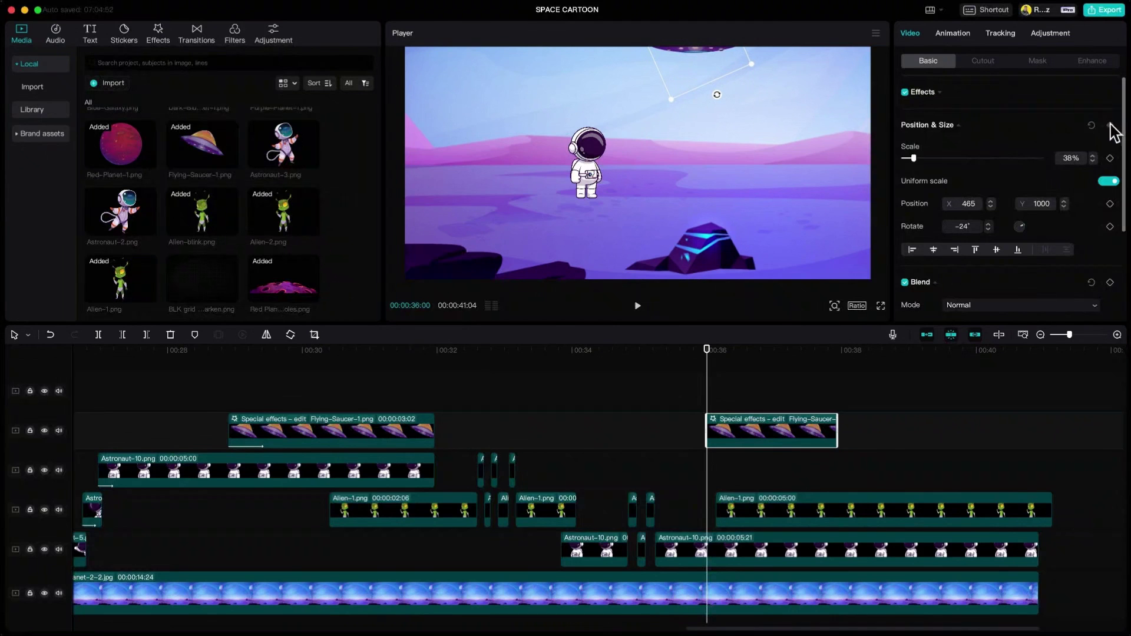
# - Lower the saucer into frame at the planet's 36:12 keyframe, to X 408, Y 700
pyautogui.click(776, 604)
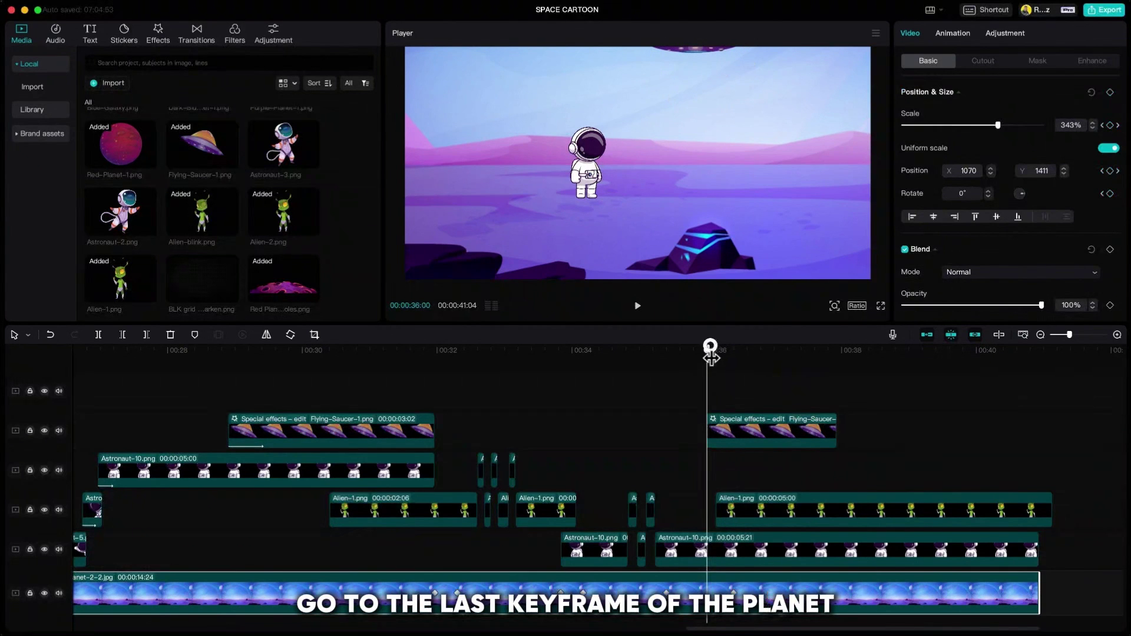
pyautogui.moveTo(711, 354); pyautogui.dragTo(733, 348)
pyautogui.click(755, 434)
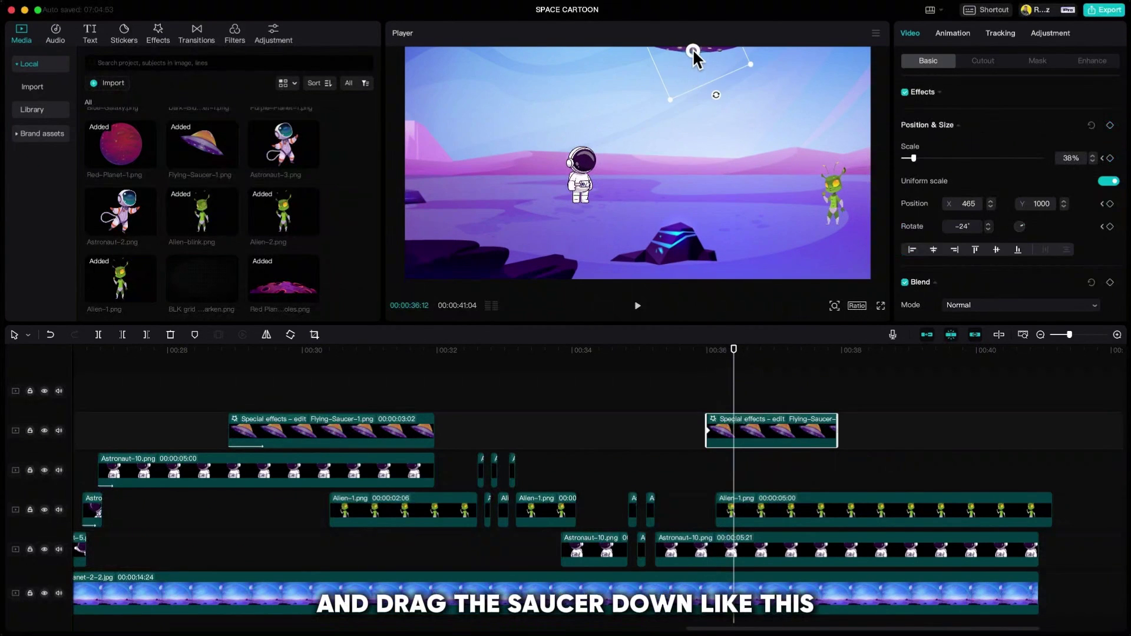
pyautogui.moveTo(693, 51); pyautogui.dragTo(687, 86)
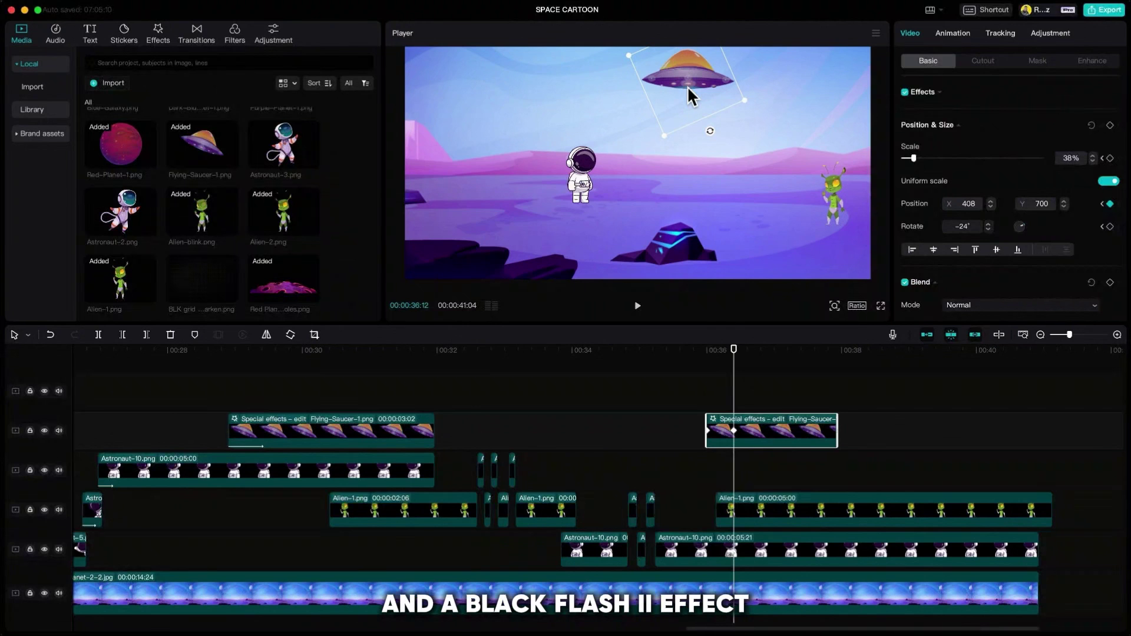
# - Bring the last alien closer to the astronaut at 37:10, to X 539, Y -158, and keyframe the astronaut there
pyautogui.moveTo(735, 383); pyautogui.dragTo(788, 365)
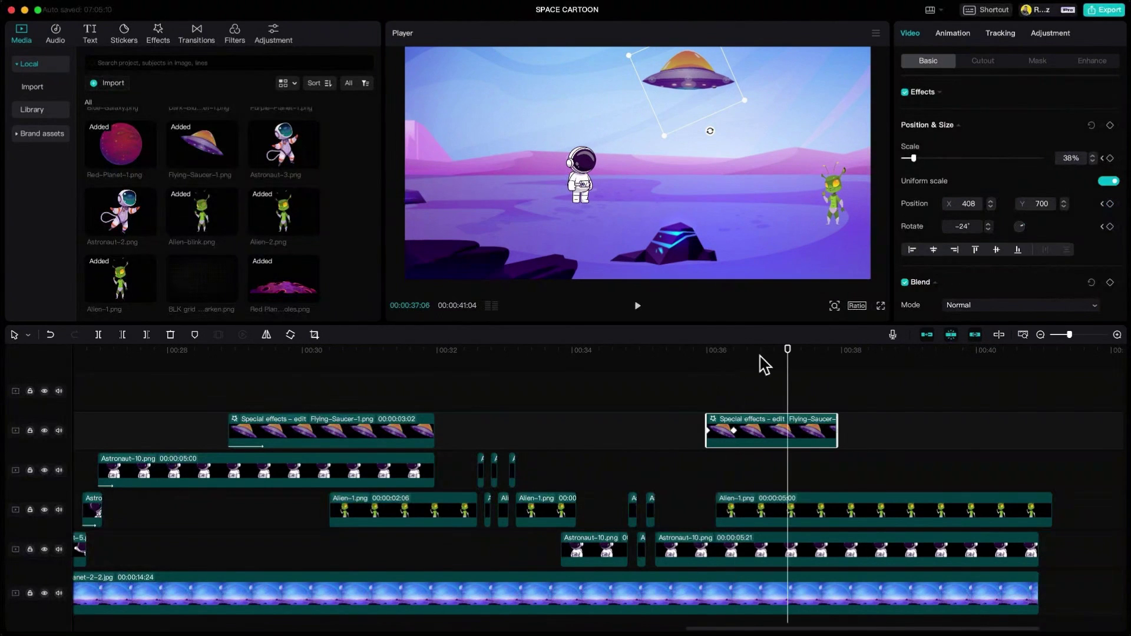
pyautogui.click(826, 504)
pyautogui.moveTo(836, 206); pyautogui.dragTo(707, 195)
pyautogui.click(821, 552)
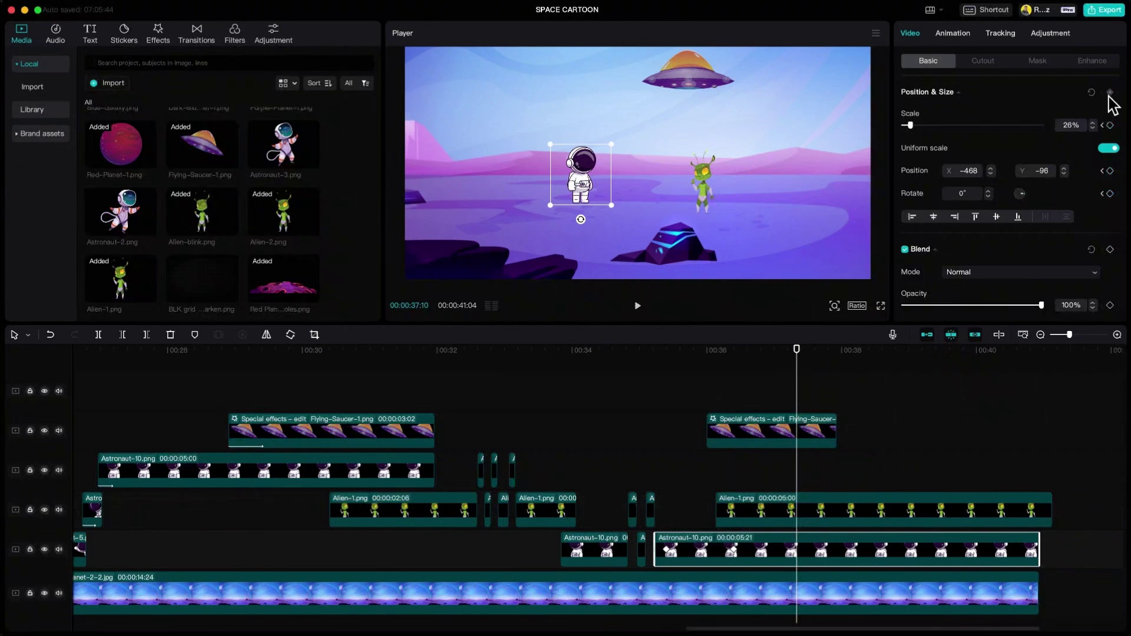
# - Extend the last saucer clip to the planet's end, and move the astronaut beside the alien at 38:00, to X 67, Y -121
pyautogui.moveTo(836, 431); pyautogui.dragTo(1038, 431)
pyautogui.click(832, 549)
pyautogui.moveTo(798, 360); pyautogui.dragTo(842, 360)
pyautogui.moveTo(585, 197); pyautogui.dragTo(649, 198)
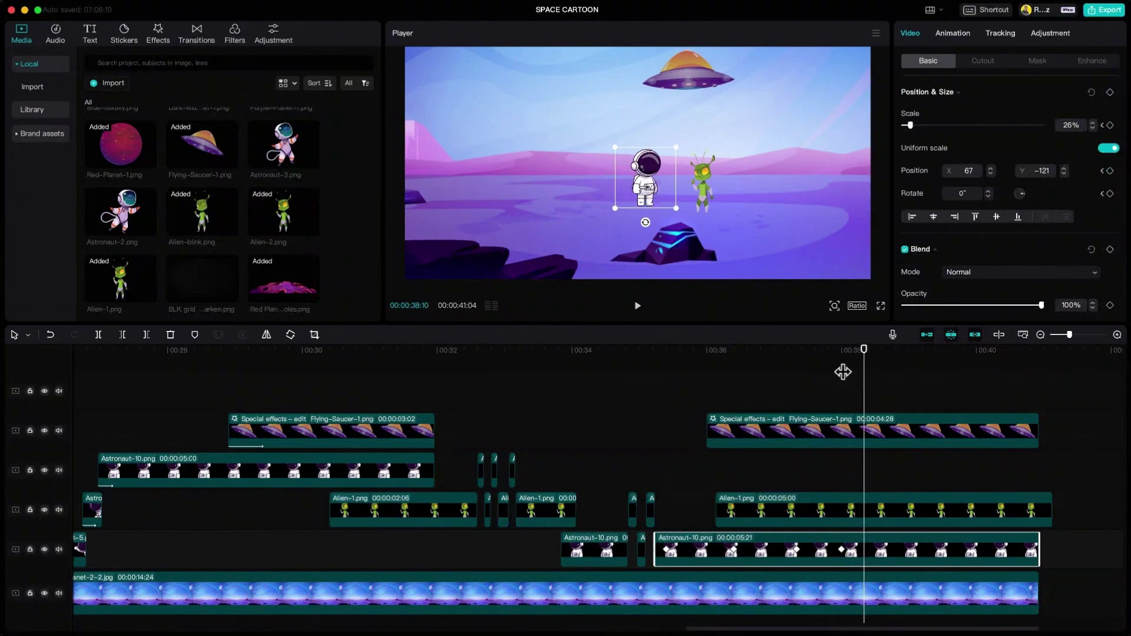
# - Add Like-heart.png at 38:10, place it above the astronaut at 19% scale, X 327, Y 183, and apply a fade-in animation
pyautogui.scroll(5, 253, 260)
pyautogui.moveTo(283, 137); pyautogui.dragTo(872, 392)
pyautogui.moveTo(666, 154)
pyautogui.mouseDown()
pyautogui.moveTo(645, 162)
pyautogui.moveTo(677, 143)
pyautogui.mouseUp()
pyautogui.click(953, 33)
pyautogui.click(924, 259)
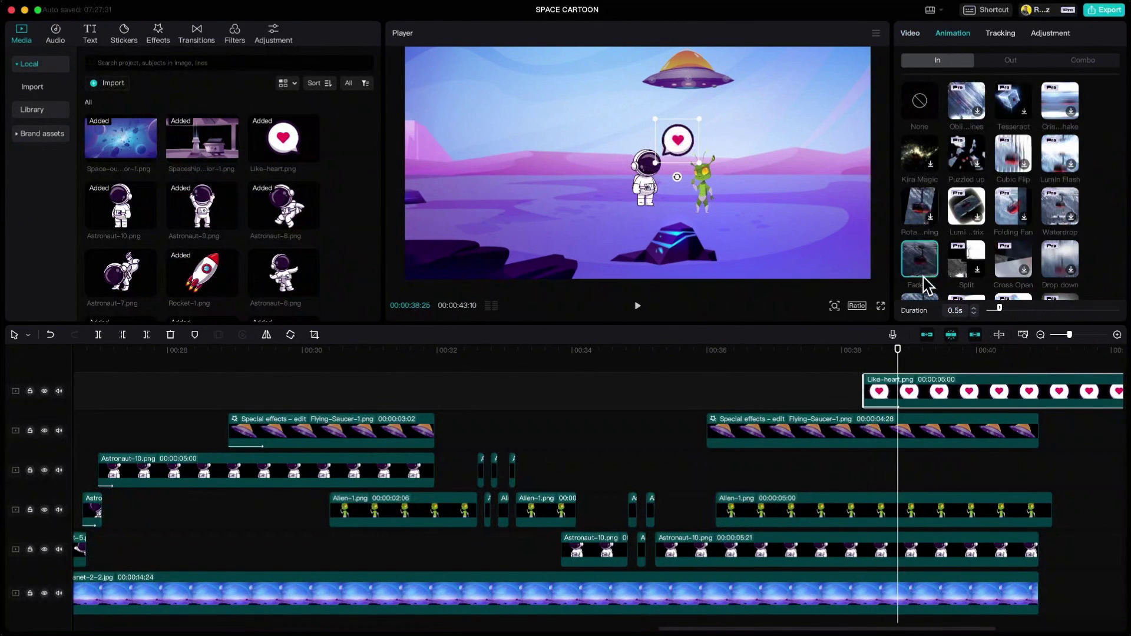
# - Apply the Black Flash II effect to the Like-heart.png clip
pyautogui.click(162, 38)
pyautogui.moveTo(169, 182); pyautogui.dragTo(897, 391)
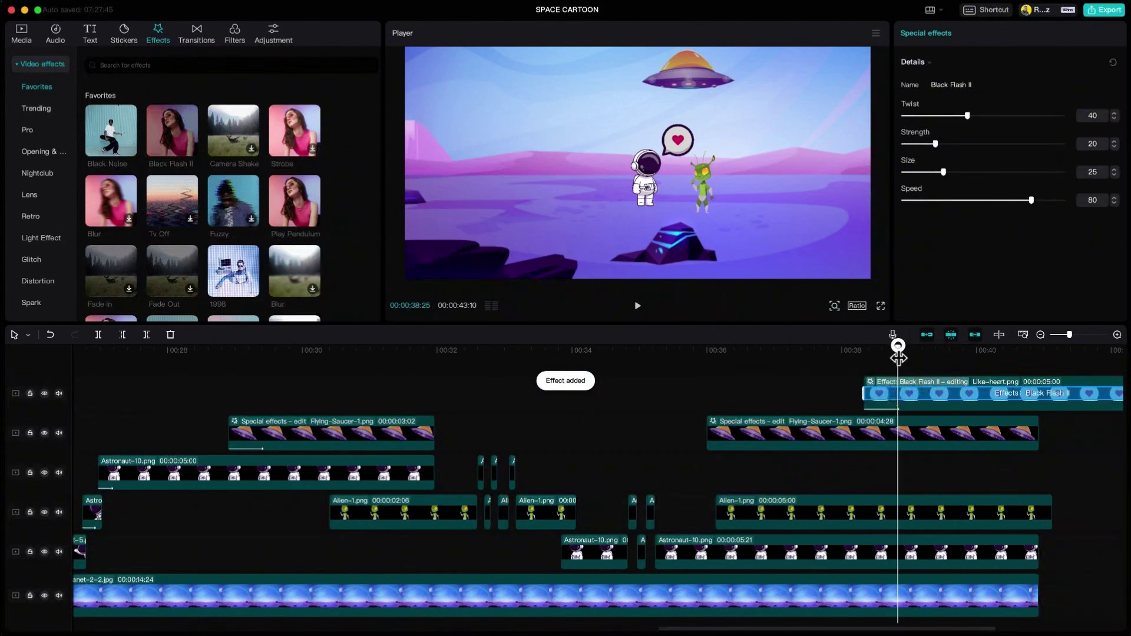
pyautogui.moveTo(896, 349)
pyautogui.mouseDown()
pyautogui.moveTo(773, 353)
pyautogui.moveTo(898, 367)
pyautogui.mouseUp()
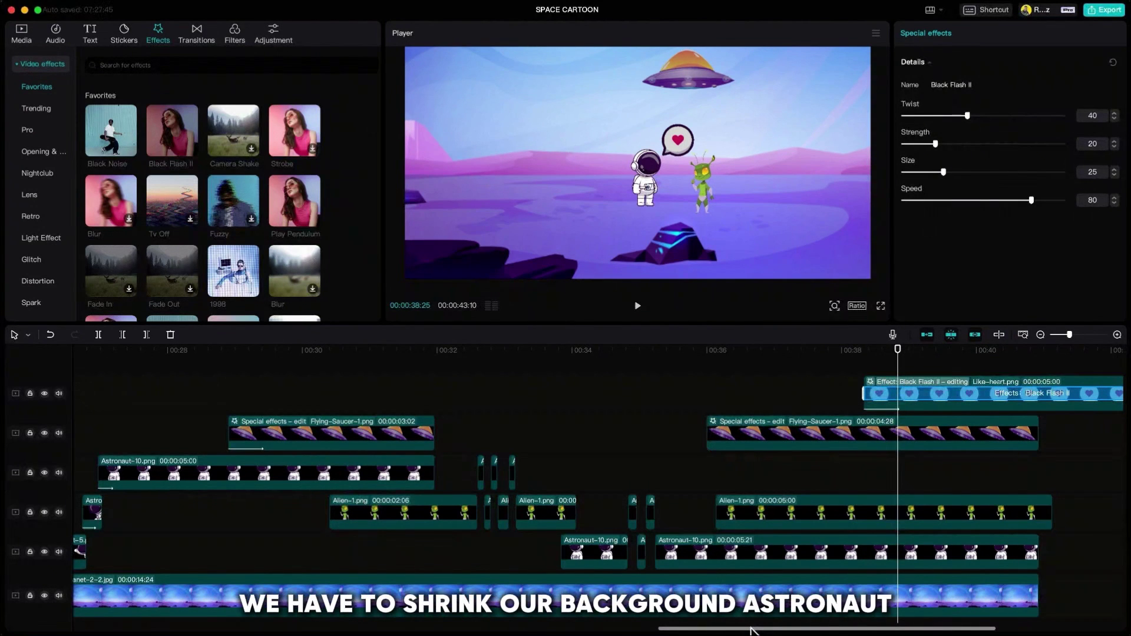
# - Extend the last saucer, alien, astronaut and planet clips together to about the end of the heart clip
pyautogui.moveTo(752, 630); pyautogui.dragTo(825, 629)
pyautogui.moveTo(851, 459); pyautogui.dragTo(682, 606)
pyautogui.moveTo(748, 582); pyautogui.dragTo(915, 589)
# - Keyframe the planet background's position and size 10 frames further on, at 39:05
pyautogui.press('Right')
pyautogui.press('Right')
pyautogui.press('Right')
pyautogui.press('Right')
pyautogui.press('Right')
pyautogui.press('Right')
pyautogui.press('Right')
pyautogui.press('Right')
pyautogui.press('Right')
pyautogui.press('Right')
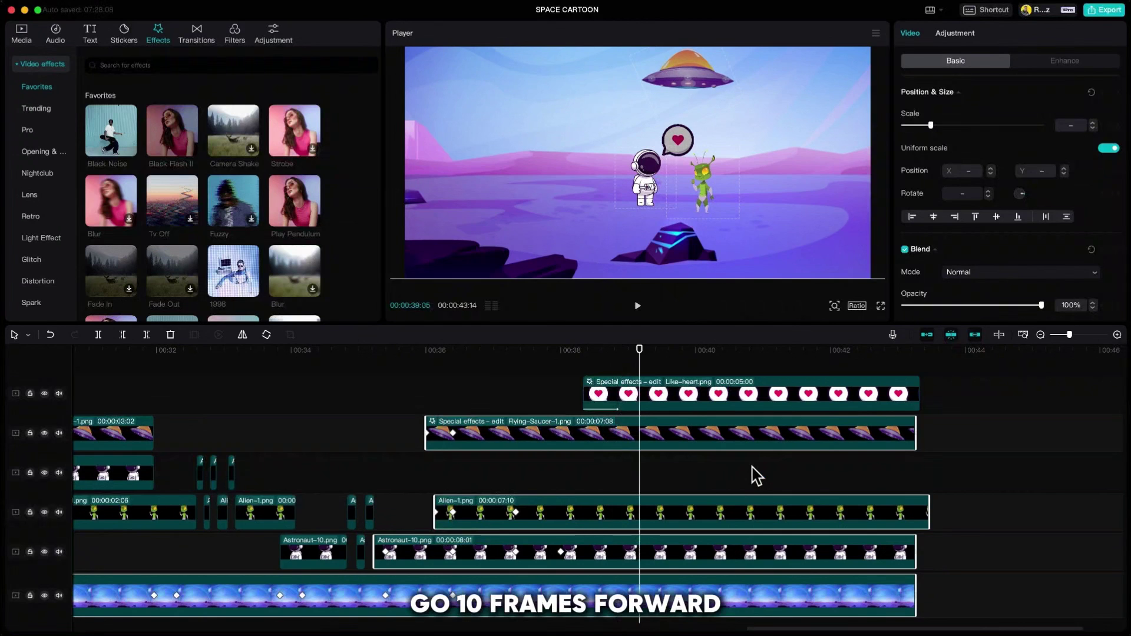
pyautogui.click(715, 608)
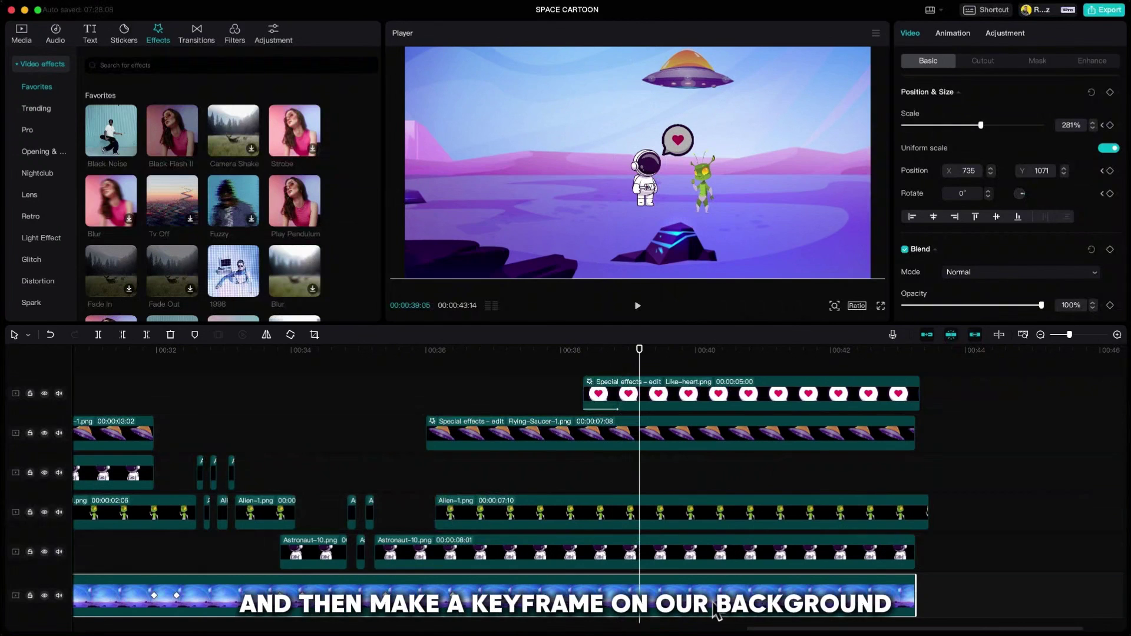
pyautogui.click(1110, 92)
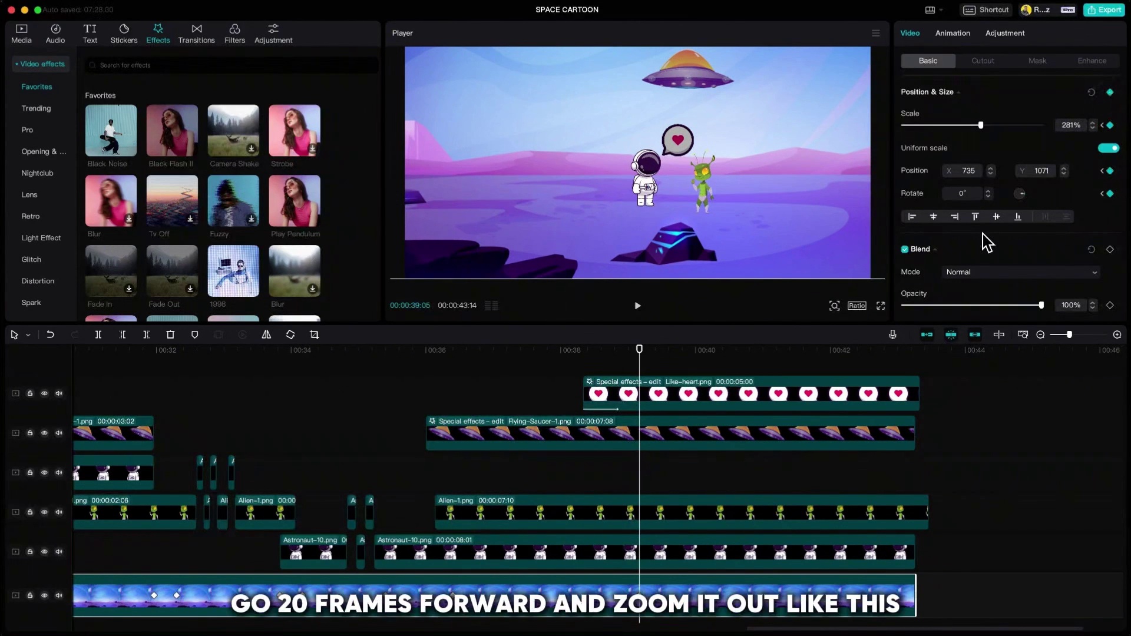
# - Zoom the planet background out 20 frames further on, at 39:25, to 169% scale, X 440, Y 260
pyautogui.press('Right')
pyautogui.press('Right')
pyautogui.press('Right')
pyautogui.press('Right')
pyautogui.press('Right')
pyautogui.press('Right')
pyautogui.press('Right')
pyautogui.press('Right')
pyautogui.press('Right')
pyautogui.press('Right')
pyautogui.press('Right')
pyautogui.press('Right')
pyautogui.press('Right')
pyautogui.press('Right')
pyautogui.press('Right')
pyautogui.press('Right')
pyautogui.press('Right')
pyautogui.press('Right')
pyautogui.press('Right')
pyautogui.press('Right')
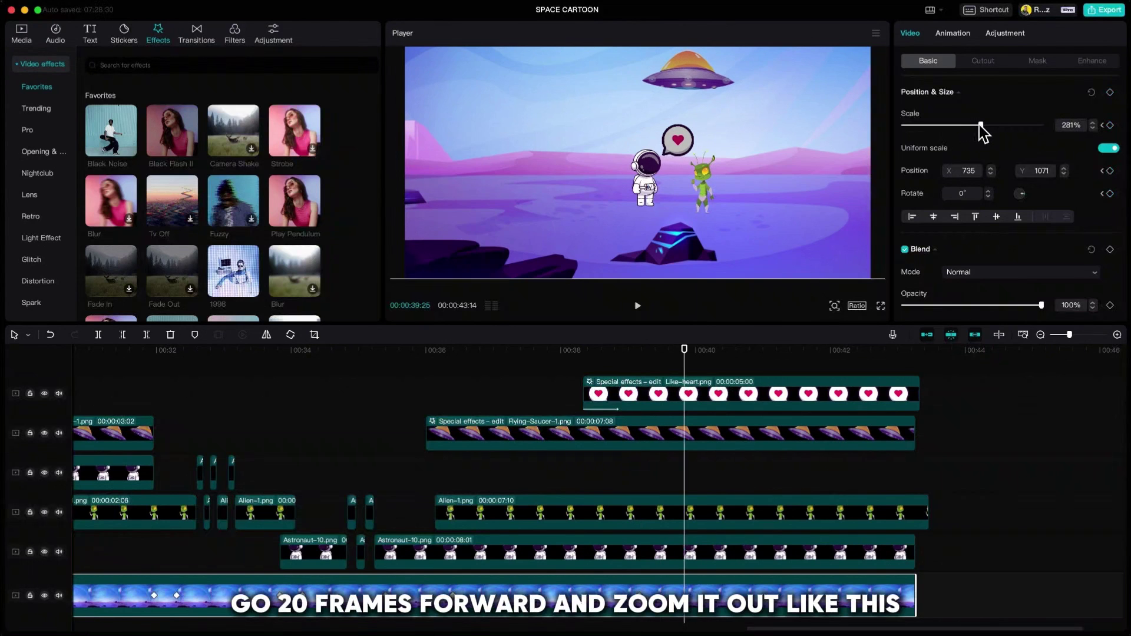
pyautogui.moveTo(981, 126); pyautogui.dragTo(950, 126)
pyautogui.moveTo(768, 168); pyautogui.dragTo(769, 190)
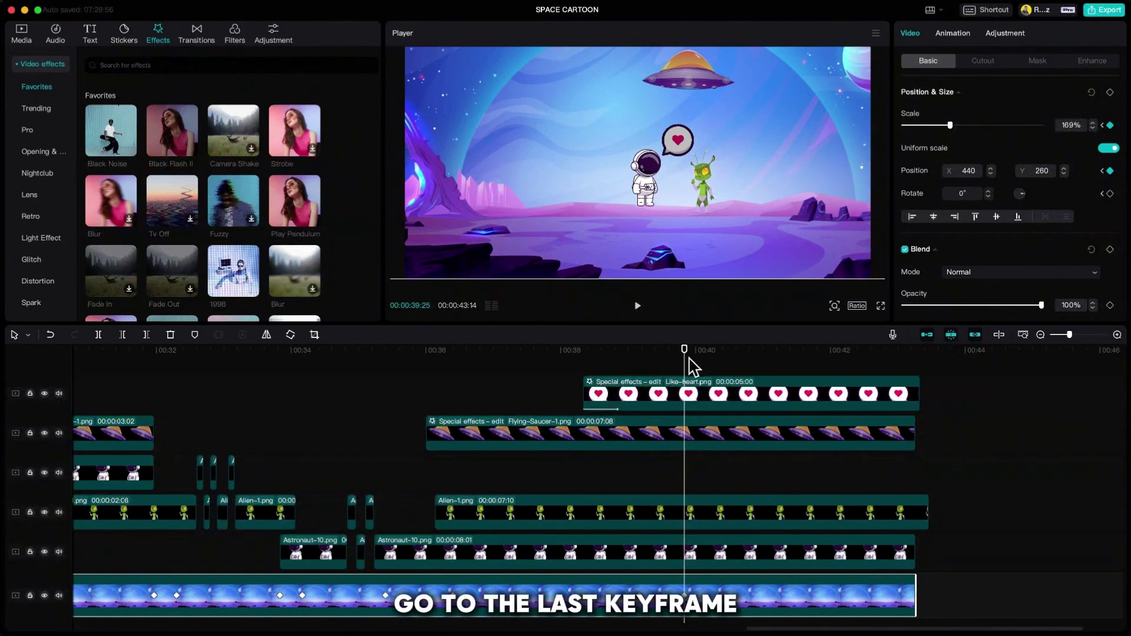
# - Keyframe the position and size of the last astronaut and alien clips at the planet's 39:05 keyframe
pyautogui.moveTo(690, 359); pyautogui.dragTo(640, 360)
pyautogui.click(681, 556)
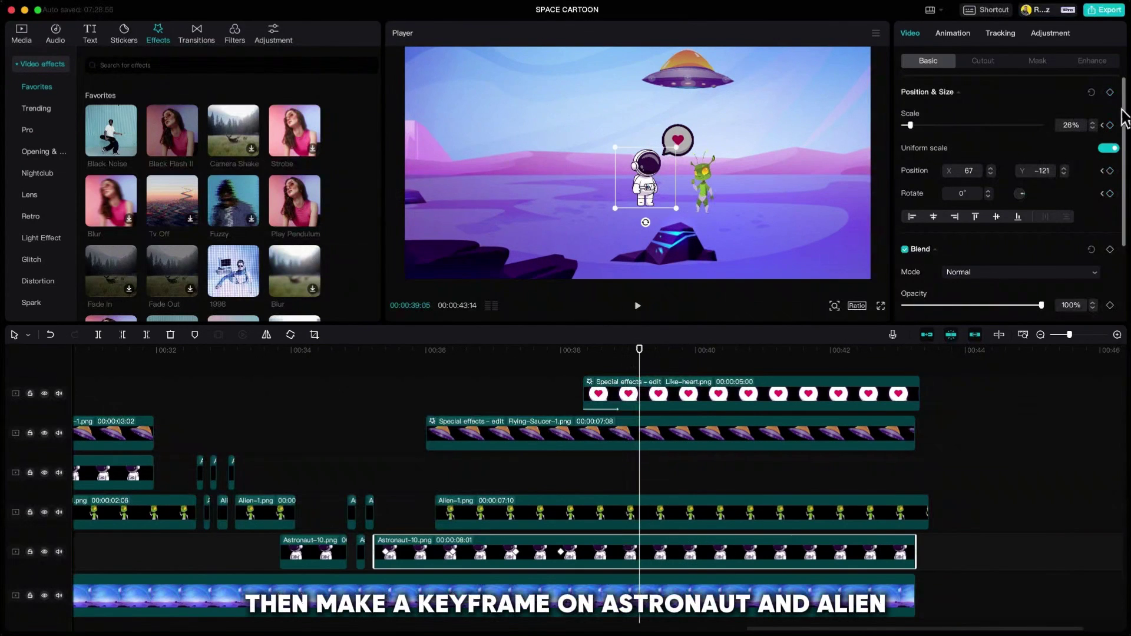
pyautogui.click(716, 511)
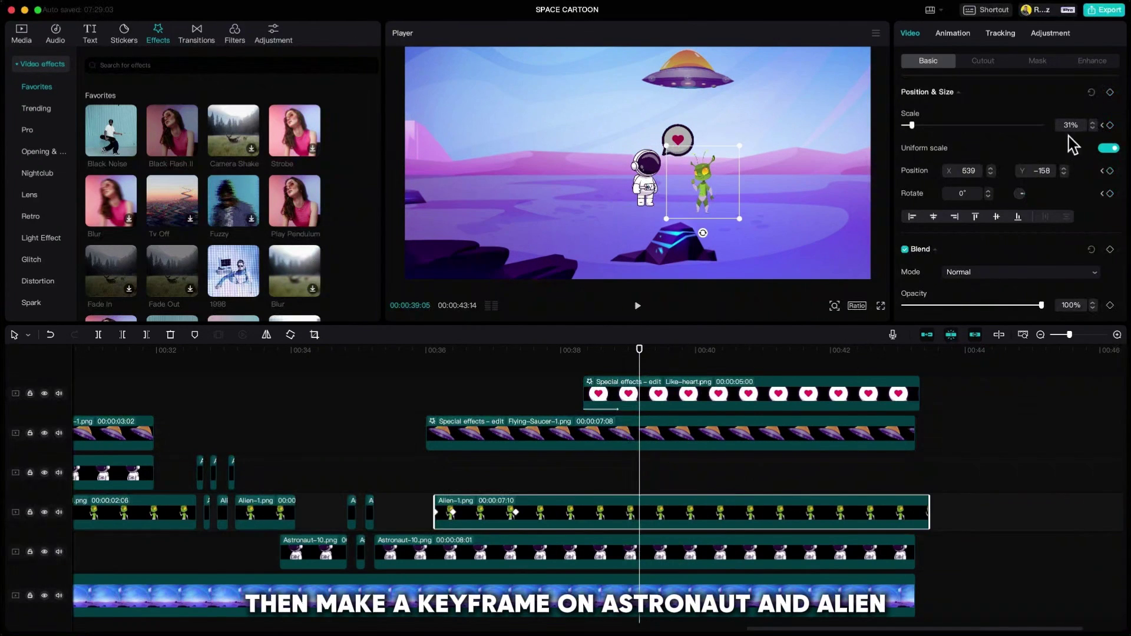
pyautogui.click(1110, 92)
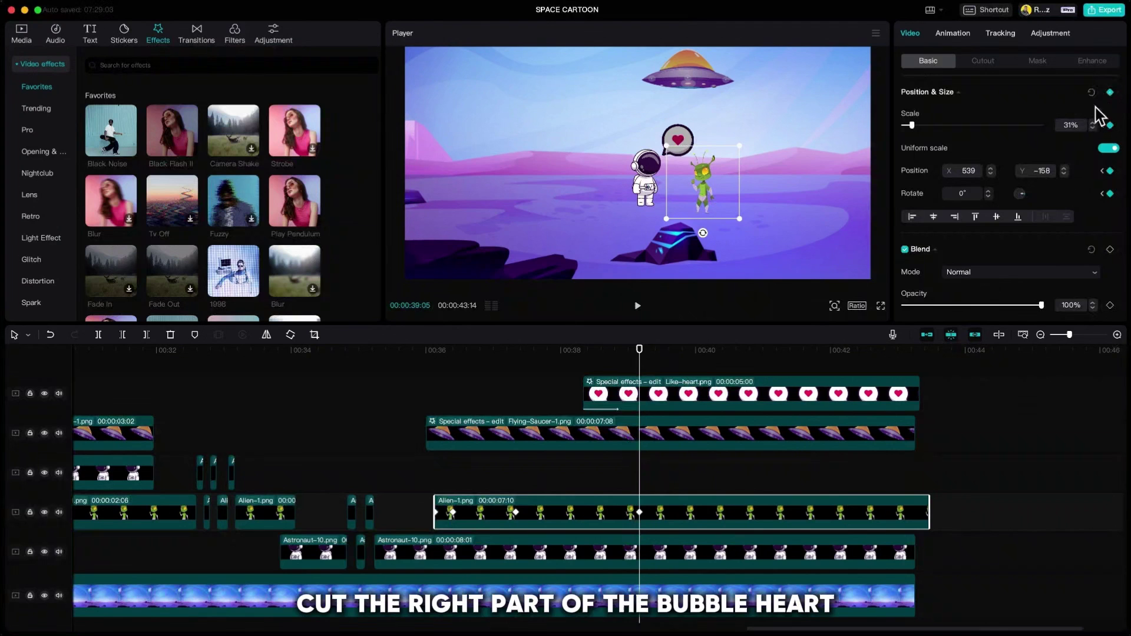
# - Cut off the heart clip after 39:05 and keyframe the saucer's position and size at that frame
pyautogui.click(677, 401)
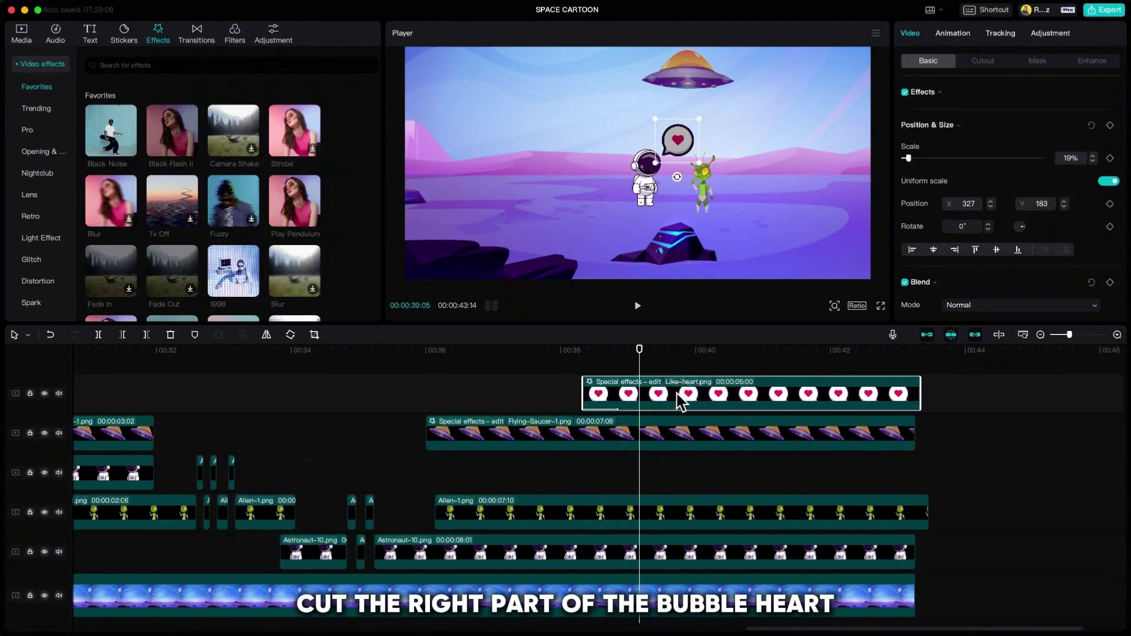
pyautogui.press('w')
pyautogui.click(657, 433)
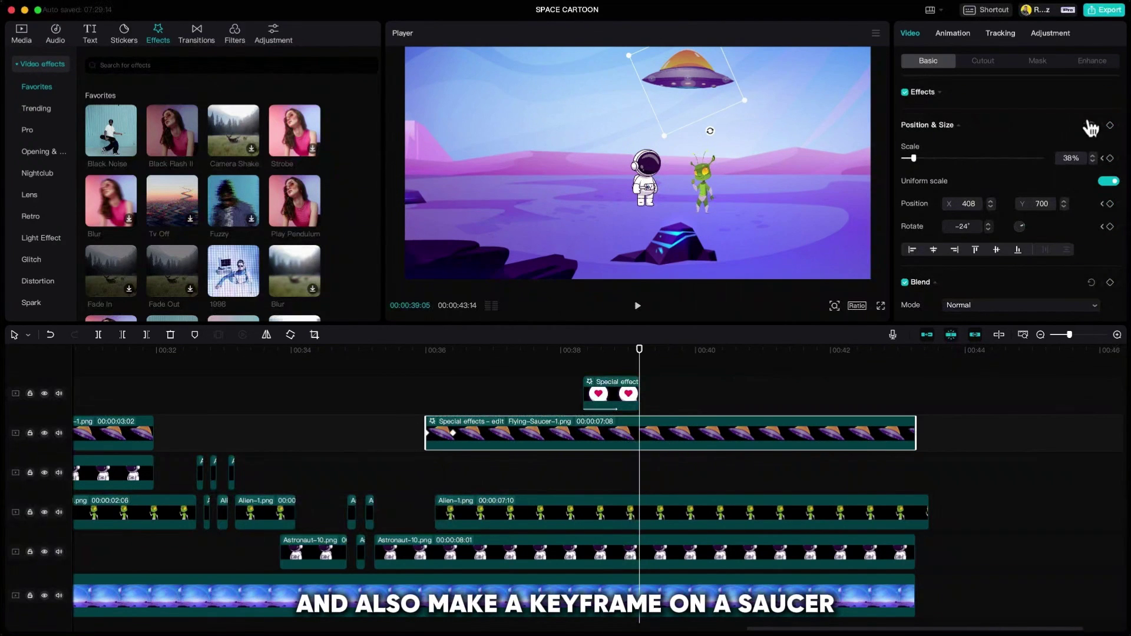
pyautogui.click(1110, 125)
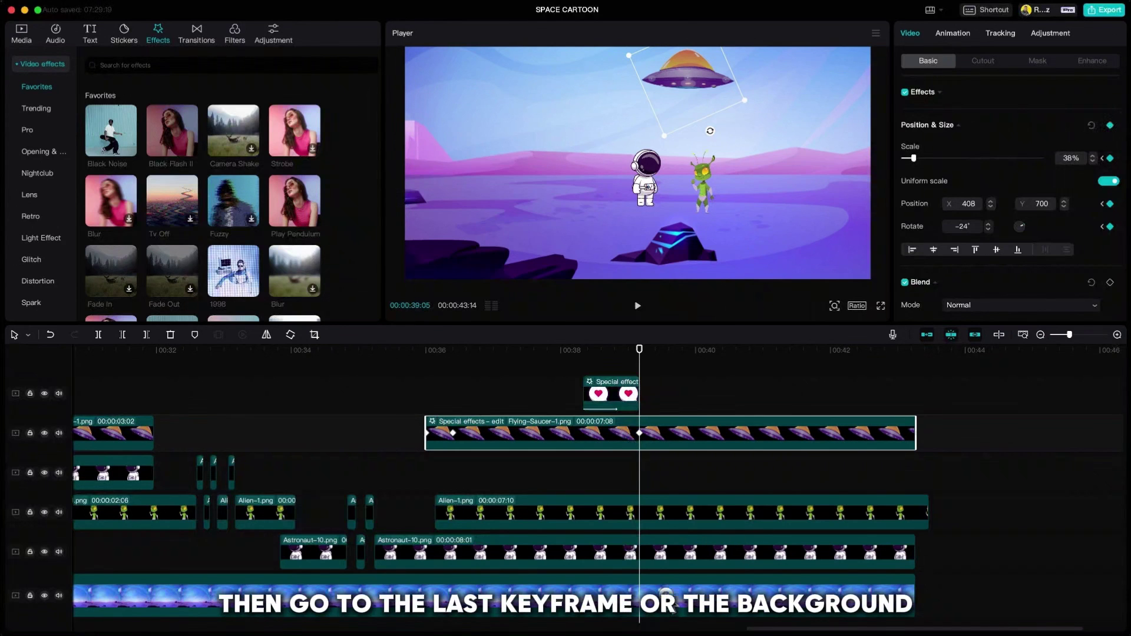
# - Shrink the astronaut to 18% at the planet's 39:25 keyframe and place it on the ground at X 32, Y -431
pyautogui.click(666, 593)
pyautogui.moveTo(642, 353); pyautogui.dragTo(683, 351)
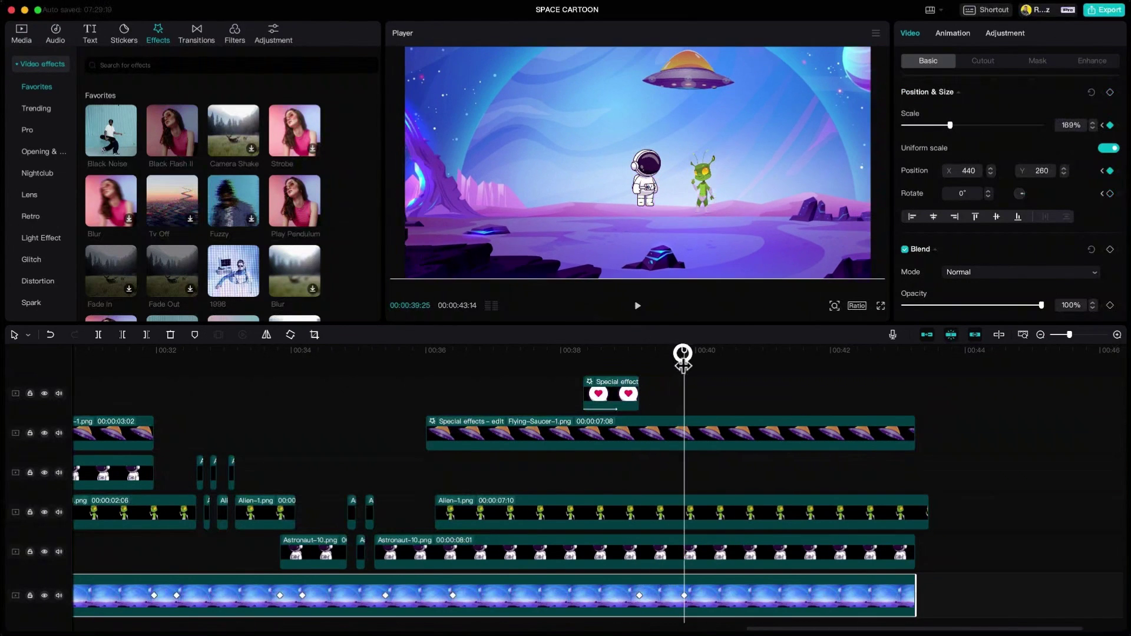
pyautogui.click(634, 552)
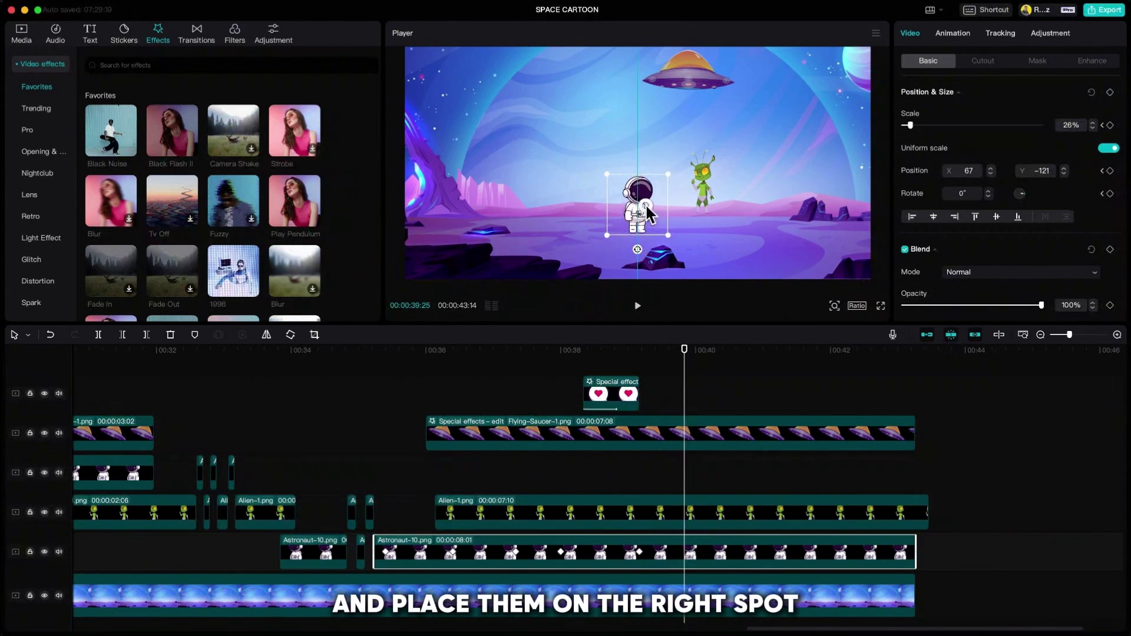
pyautogui.moveTo(647, 213); pyautogui.dragTo(646, 224)
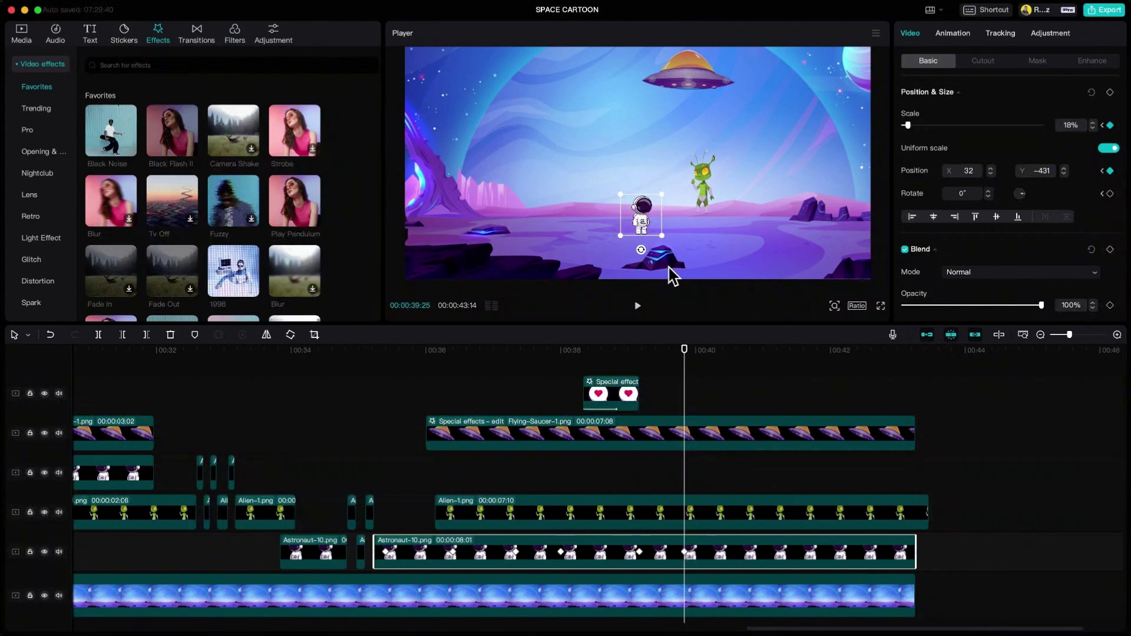
# - Match the alien to the zoom-out at 21%, X 319, Y -453, and the saucer at 28%, X 257, Y 178
pyautogui.click(704, 182)
pyautogui.moveTo(732, 153); pyautogui.dragTo(684, 136)
pyautogui.click(728, 435)
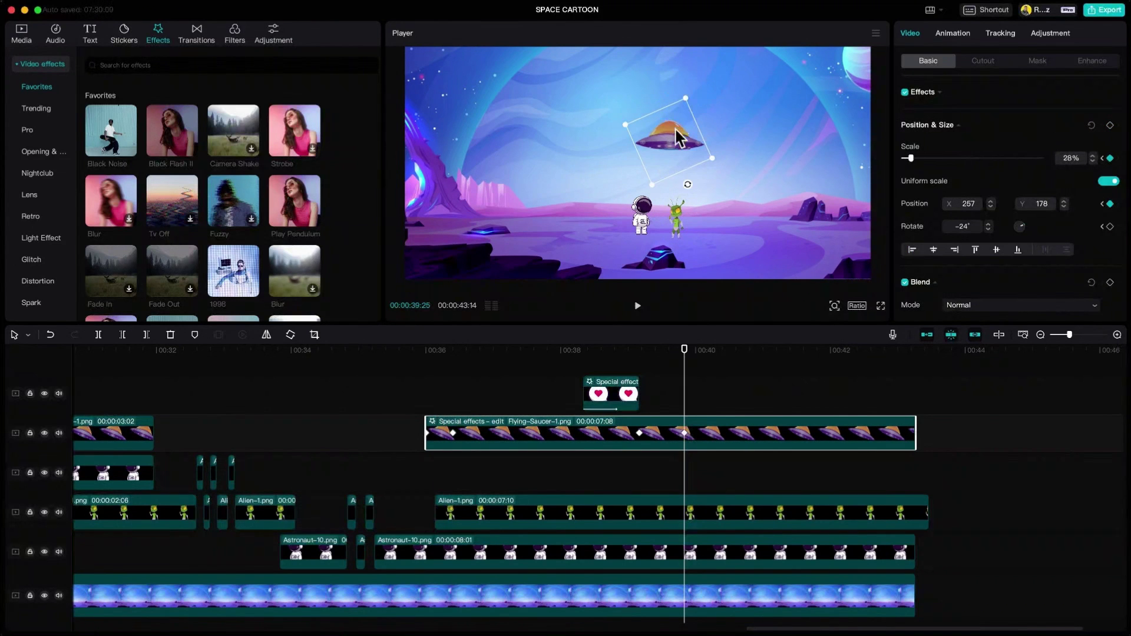
# - Keyframe the position and size of the alien and the astronaut 15 frames further on, at 40:10
pyautogui.press('Right')
pyautogui.press('Right')
pyautogui.press('Right')
pyautogui.press('Right')
pyautogui.press('Right')
pyautogui.press('Right')
pyautogui.press('Right')
pyautogui.press('Right')
pyautogui.press('Right')
pyautogui.press('Right')
pyautogui.press('Right')
pyautogui.press('Right')
pyautogui.press('Right')
pyautogui.press('Right')
pyautogui.press('Right')
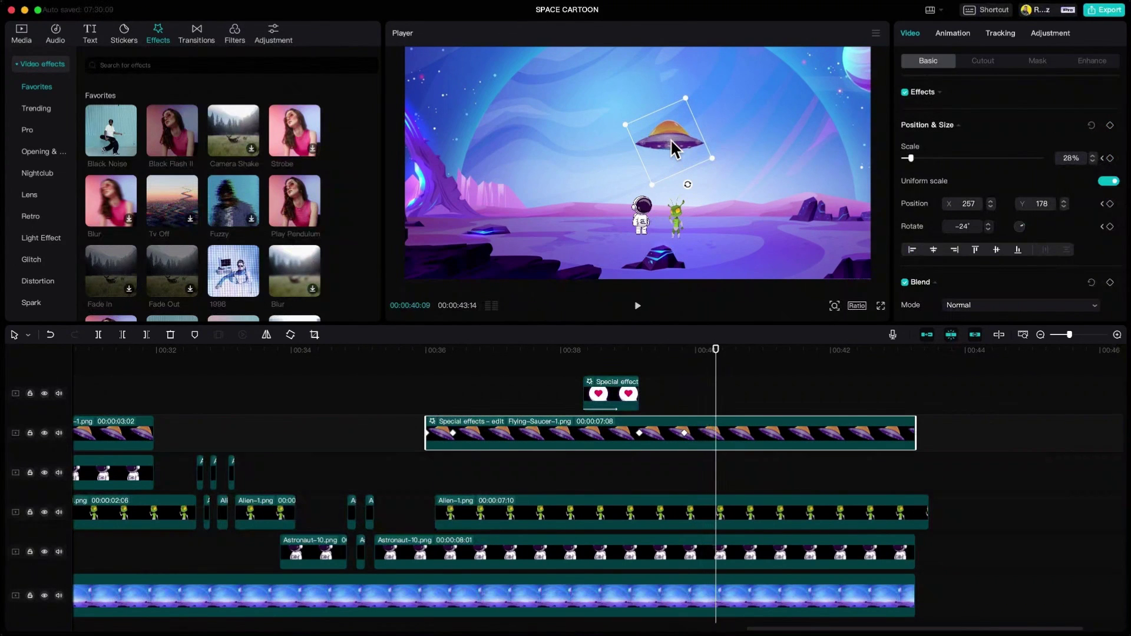
pyautogui.click(735, 507)
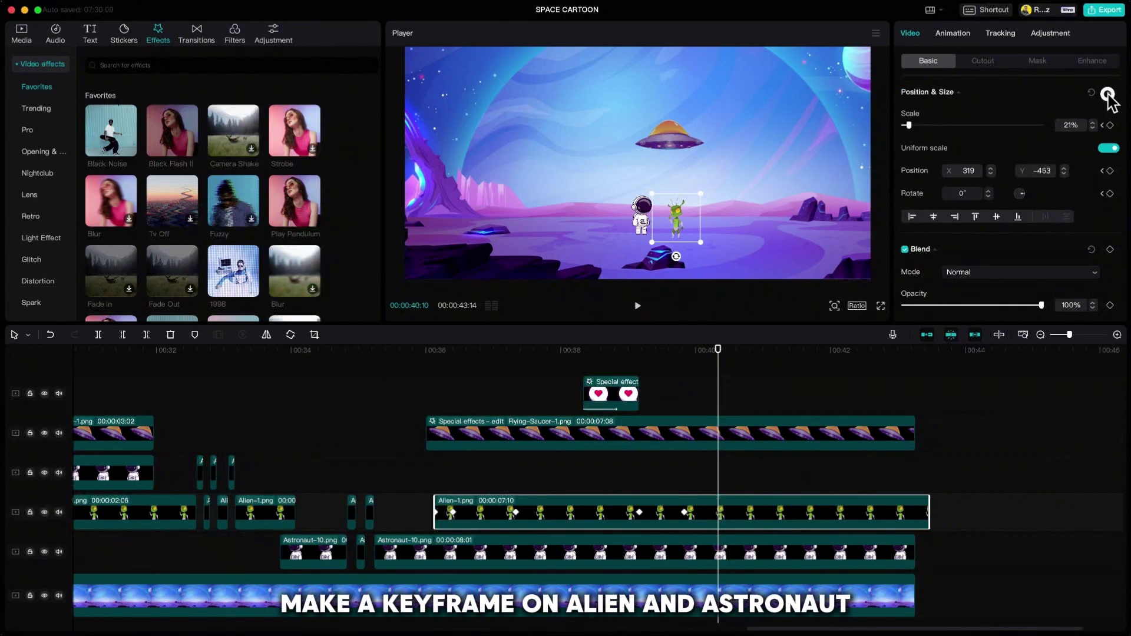
pyautogui.click(1107, 92)
pyautogui.click(764, 548)
pyautogui.click(1108, 92)
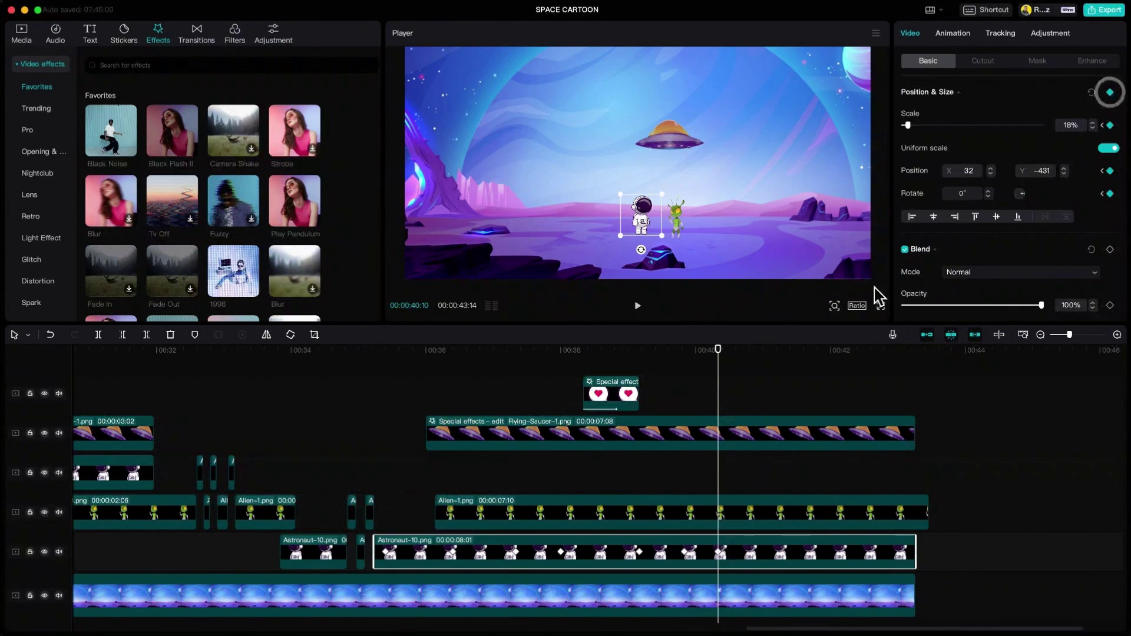
# - Keyframe the astronaut 15 frames further on, at 40:25, hidden behind the saucer at 12%, X 247, Y 240
pyautogui.press('Right')
pyautogui.press('Right')
pyautogui.press('Right')
pyautogui.press('Right')
pyautogui.press('Right')
pyautogui.press('Right')
pyautogui.press('Right')
pyautogui.press('Right')
pyautogui.press('Right')
pyautogui.press('Right')
pyautogui.press('Right')
pyautogui.press('Right')
pyautogui.press('Right')
pyautogui.press('Right')
pyautogui.press('Right')
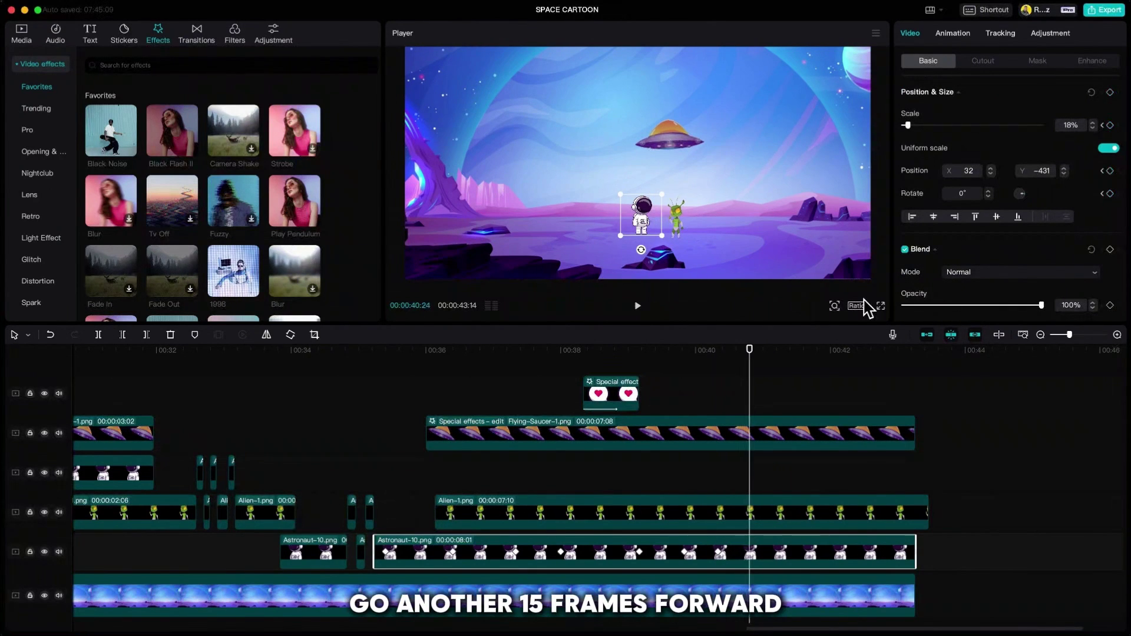
pyautogui.moveTo(649, 218); pyautogui.dragTo(659, 160)
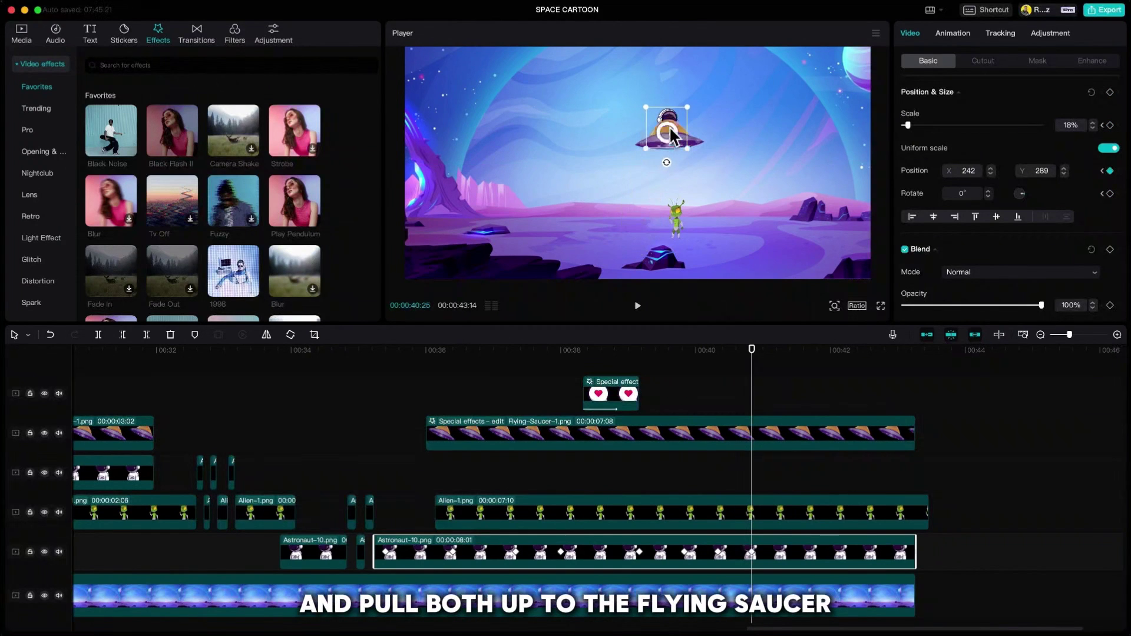
# - Hide the alien behind the saucer at 40:25 by raising it to X 250, Y 260 and shrinking it to 13%
pyautogui.click(677, 219)
pyautogui.moveTo(678, 219); pyautogui.dragTo(677, 150)
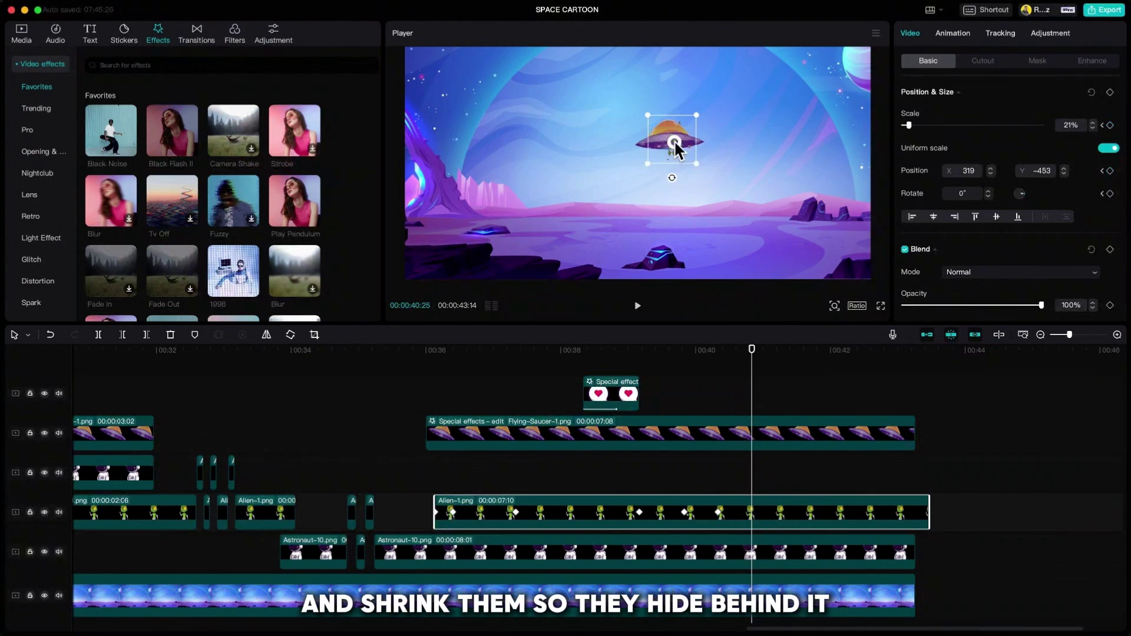
pyautogui.scroll(-4, 675, 151)
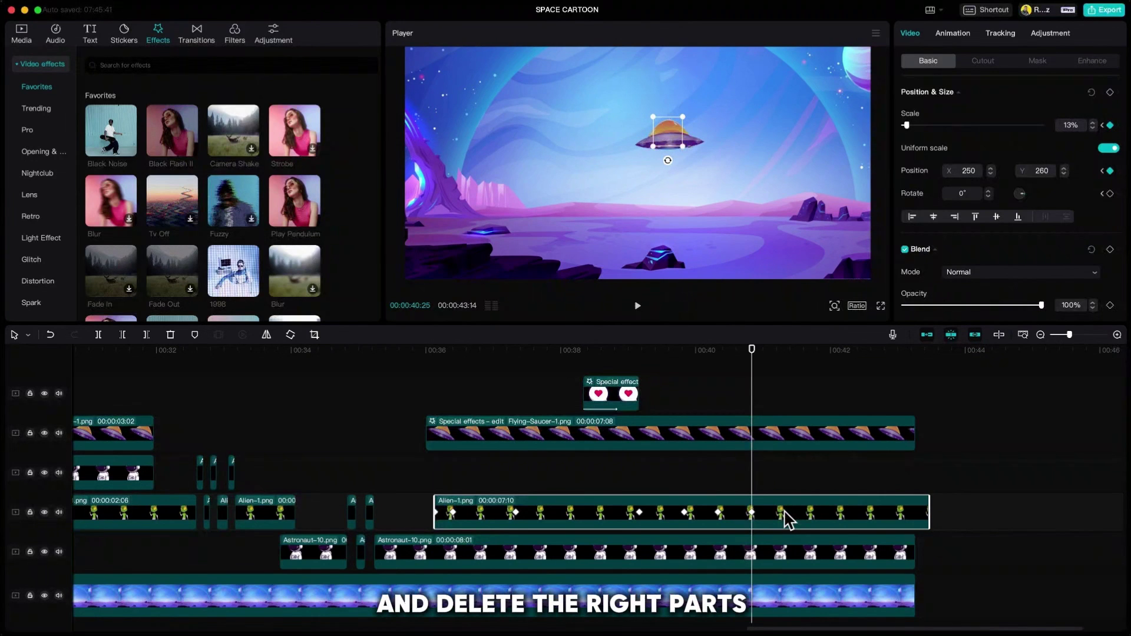
# - Cut off the alien and astronaut clips after 41:05, ten frames past their last keyframes
pyautogui.press('Right')
pyautogui.press('Right')
pyautogui.press('Right')
pyautogui.press('Right')
pyautogui.press('Right')
pyautogui.press('Right')
pyautogui.press('Right')
pyautogui.press('Right')
pyautogui.press('Right')
pyautogui.press('Right')
pyautogui.press('w')
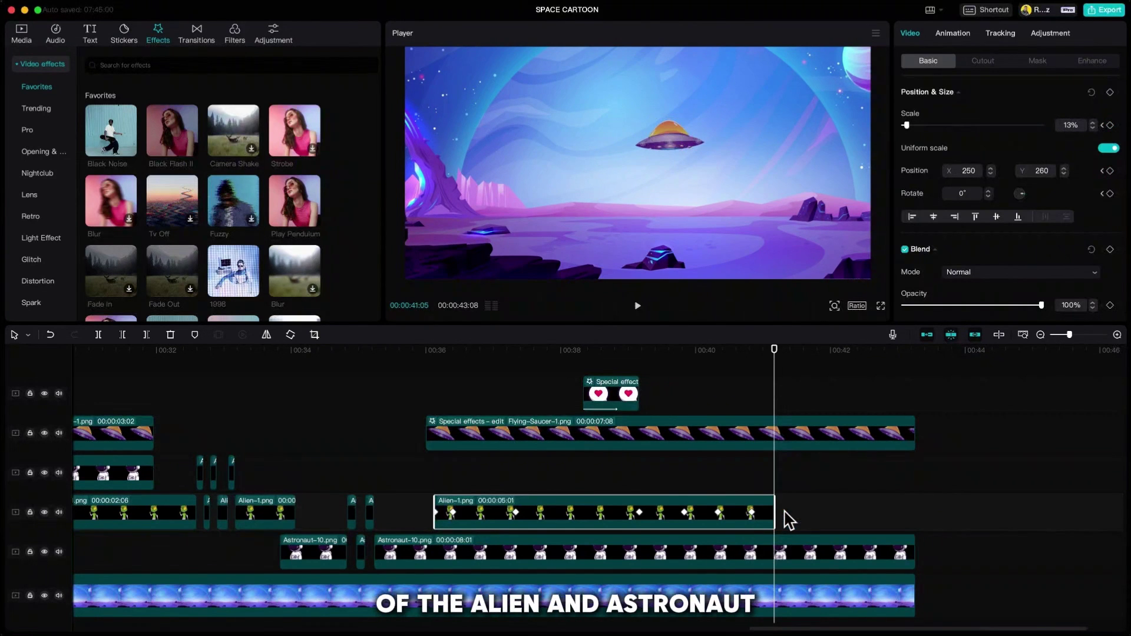
pyautogui.click(799, 554)
pyautogui.press('w')
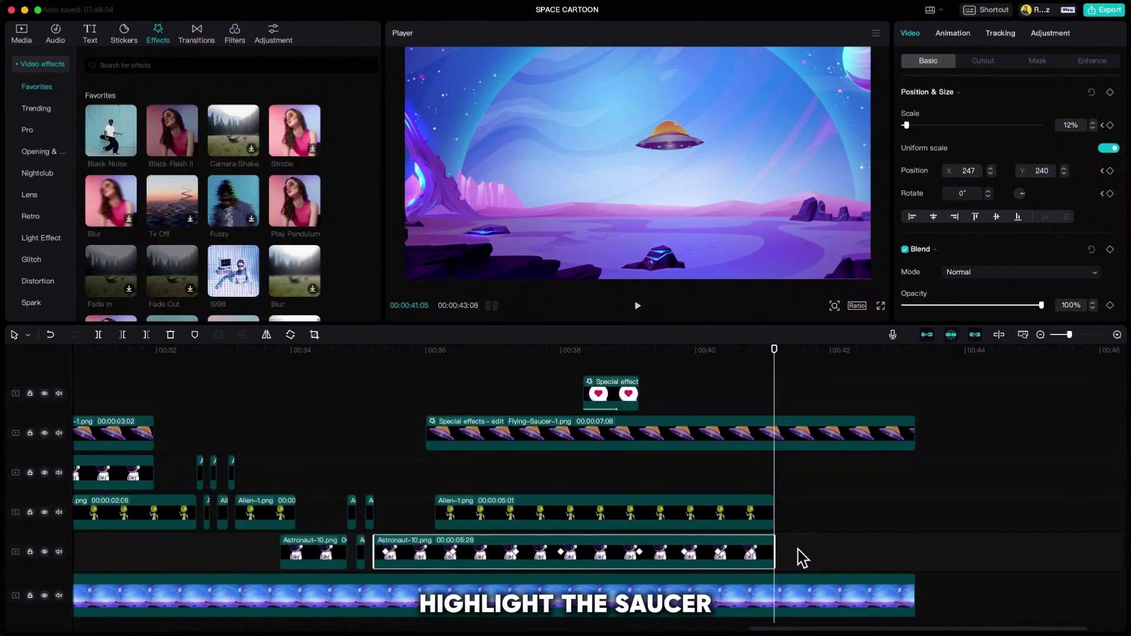
# - Keyframe the saucer's position and size at 41:05, and at 41:15 shrink it to 23% and move it to X 554, Y 376
pyautogui.click(789, 447)
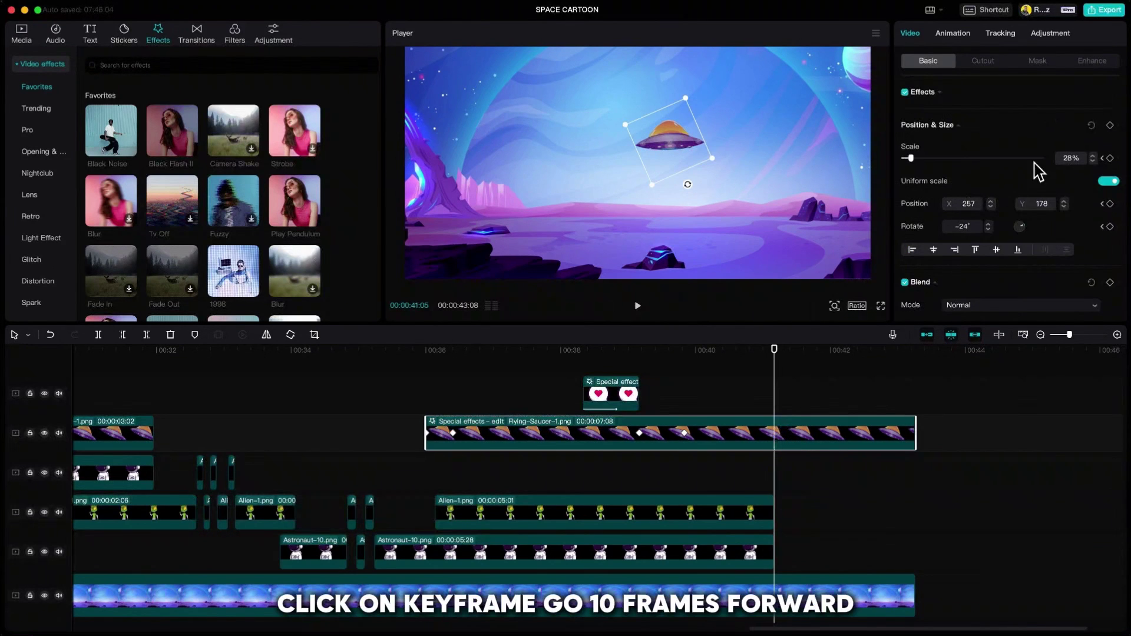
pyautogui.click(1110, 126)
pyautogui.press('Right')
pyautogui.press('Right')
pyautogui.press('Right')
pyautogui.press('Right')
pyautogui.press('Right')
pyautogui.press('Right')
pyautogui.press('Right')
pyautogui.press('Right')
pyautogui.press('Right')
pyautogui.press('Right')
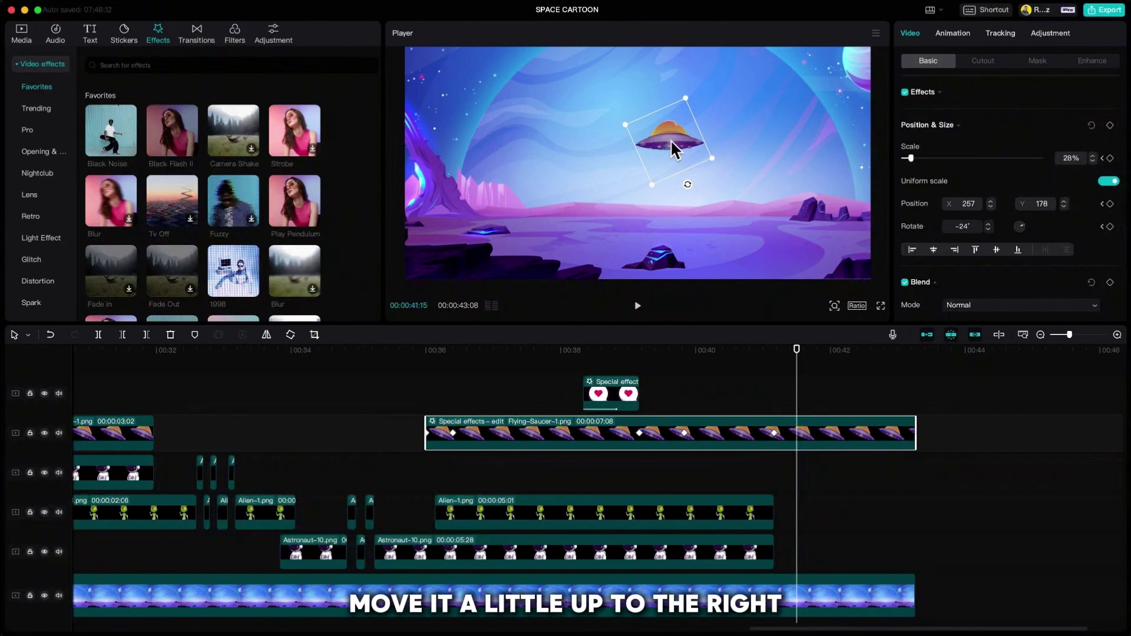
pyautogui.moveTo(702, 117)
pyautogui.mouseDown()
pyautogui.moveTo(738, 134)
pyautogui.moveTo(716, 116)
pyautogui.mouseUp()
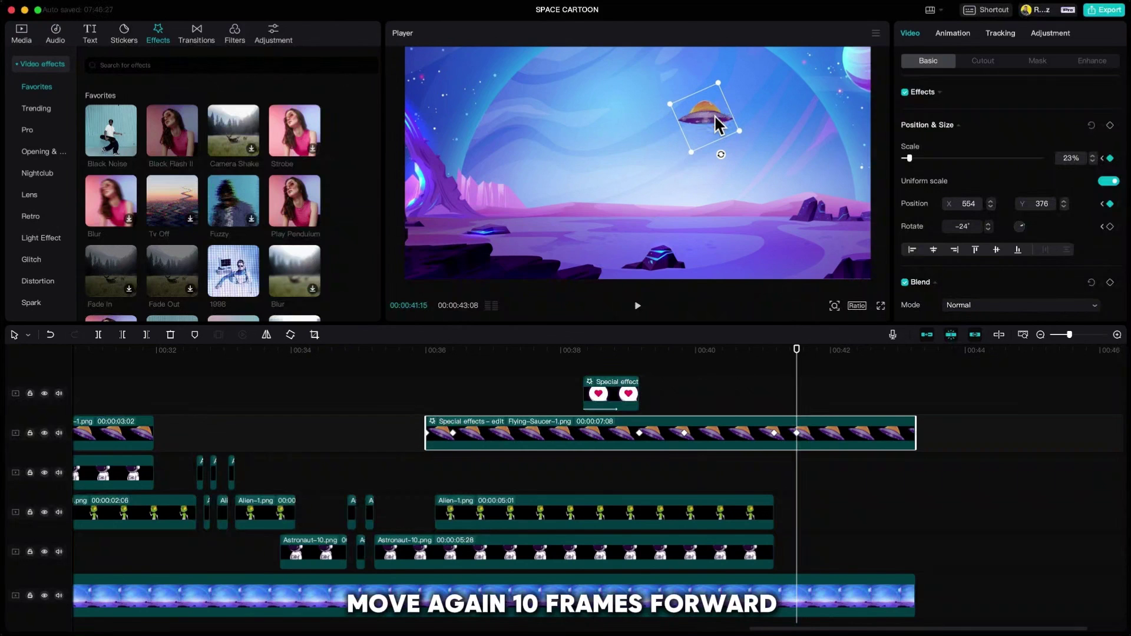
# - Hold the saucer in place by keyframing its position and size ten frames further on, at 41:25
pyautogui.press('Right')
pyautogui.press('Right')
pyautogui.press('Right')
pyautogui.press('Right')
pyautogui.press('Right')
pyautogui.press('Right')
pyautogui.press('Right')
pyautogui.press('Right')
pyautogui.press('Right')
pyautogui.press('Right')
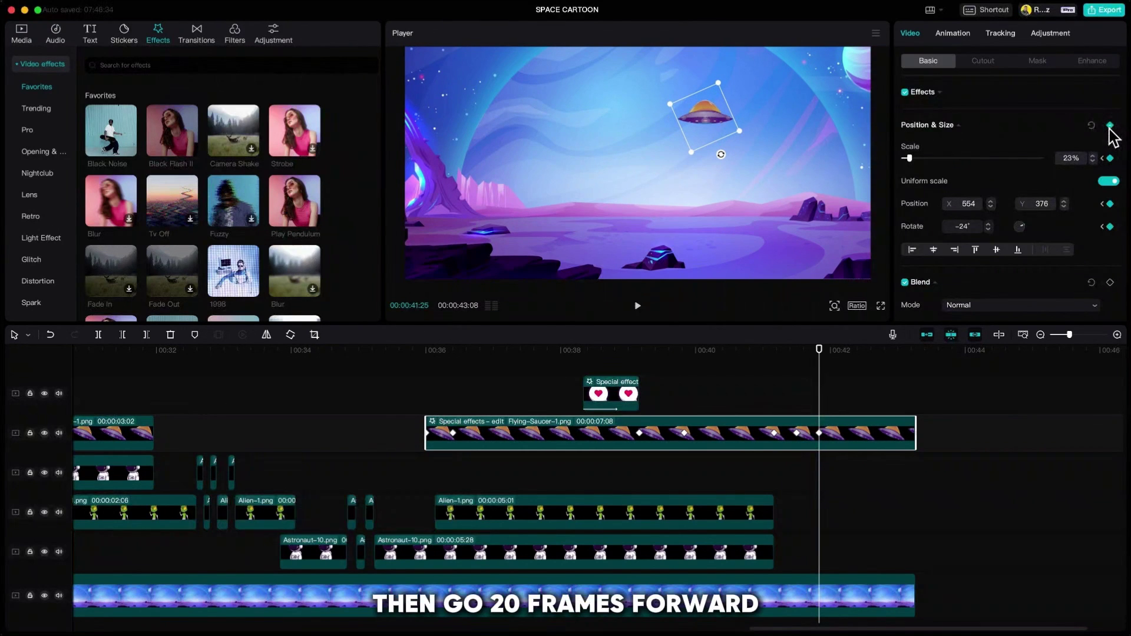
# - Fly the saucer out of the frame by 42:15, shrinking it to 11% at X -2031, Y 765
pyautogui.press('Right')
pyautogui.press('Right')
pyautogui.press('Right')
pyautogui.press('Right')
pyautogui.press('Right')
pyautogui.press('Right')
pyautogui.press('Right')
pyautogui.press('Right')
pyautogui.press('Right')
pyautogui.press('Right')
pyautogui.press('Right')
pyautogui.press('Right')
pyautogui.press('Right')
pyautogui.press('Right')
pyautogui.press('Right')
pyautogui.press('Right')
pyautogui.press('Right')
pyautogui.press('Right')
pyautogui.press('Right')
pyautogui.press('Right')
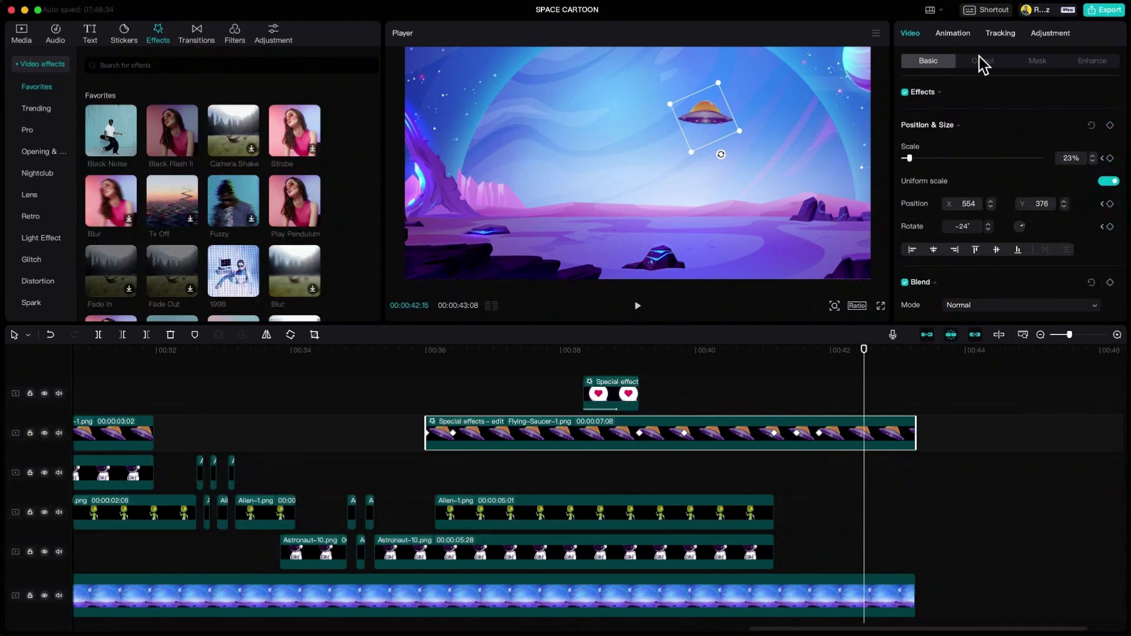
pyautogui.moveTo(656, 98); pyautogui.dragTo(391, 72)
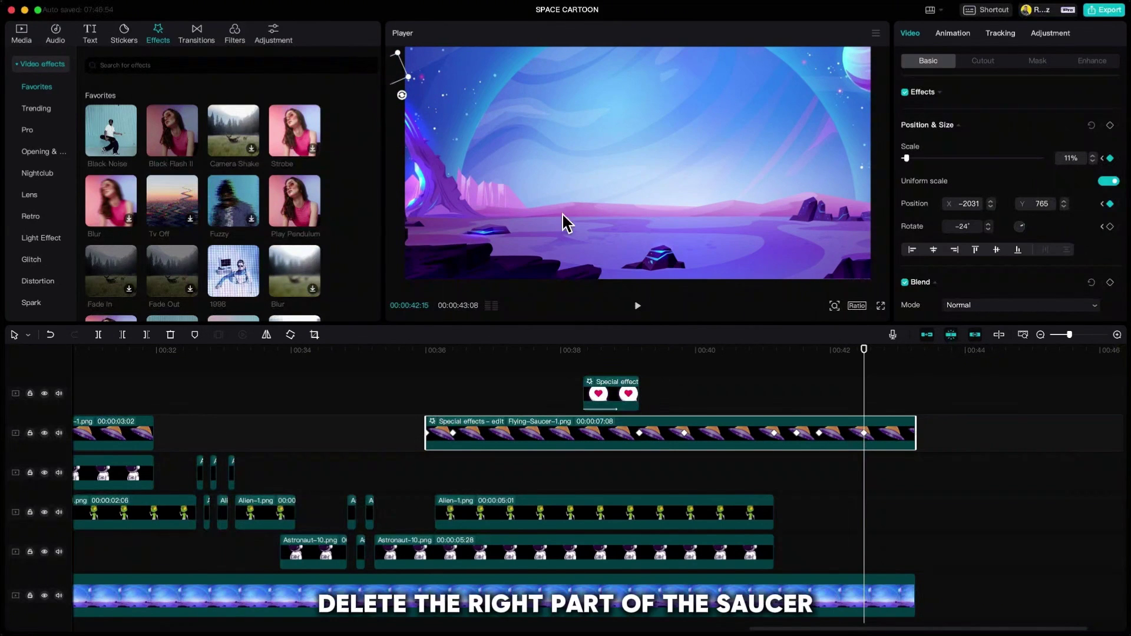
# - Cut off the saucer clip after 42:16 and give it a 1.0 s Fade Out exit animation
pyautogui.press('Right')
pyautogui.press('w')
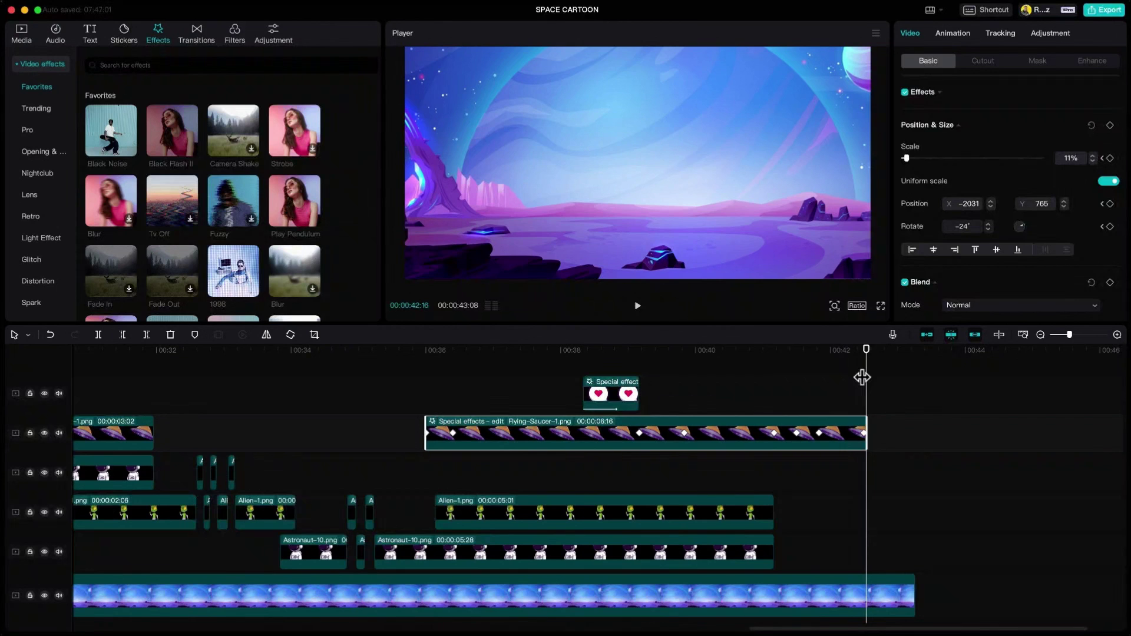
pyautogui.click(951, 34)
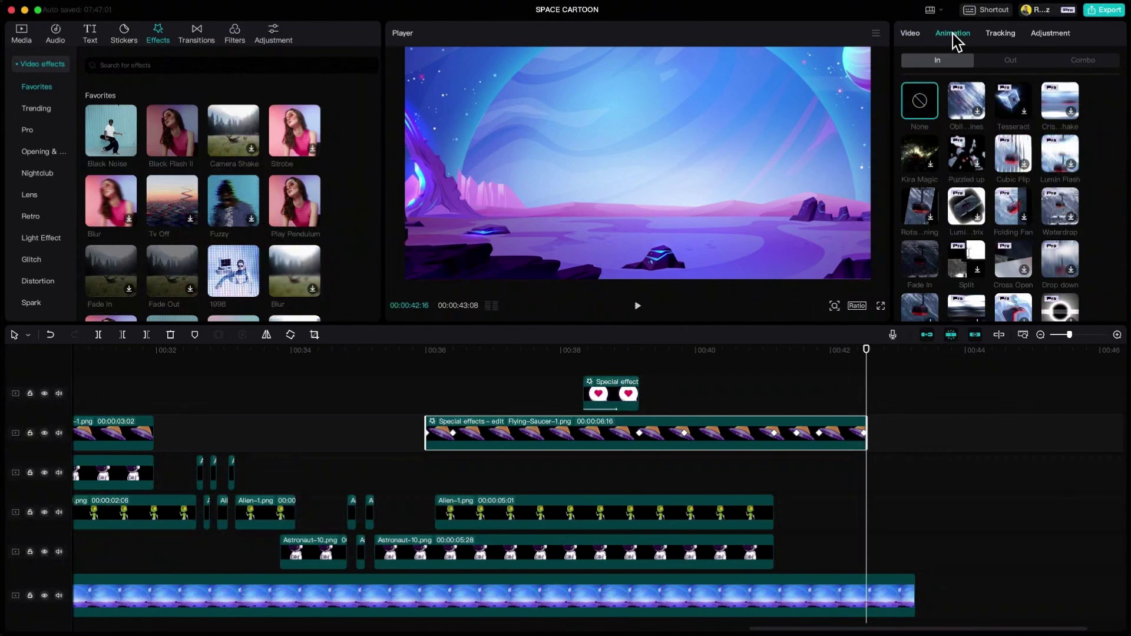
pyautogui.click(1009, 61)
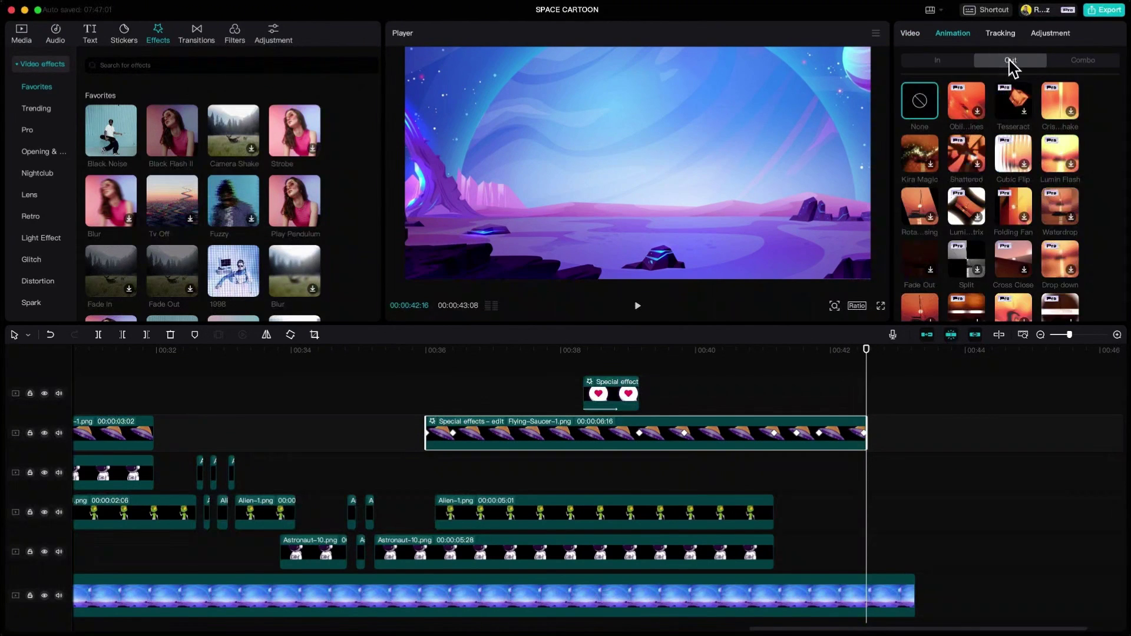
pyautogui.click(918, 259)
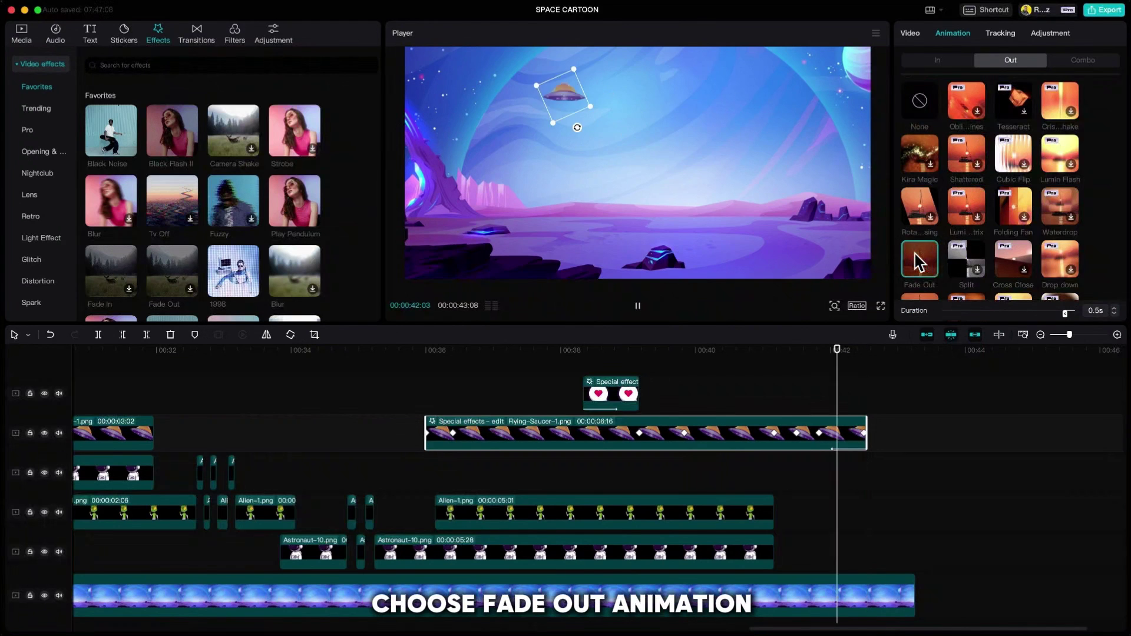
pyautogui.click(1114, 307)
pyautogui.click(1114, 307)
pyautogui.click(1114, 307)
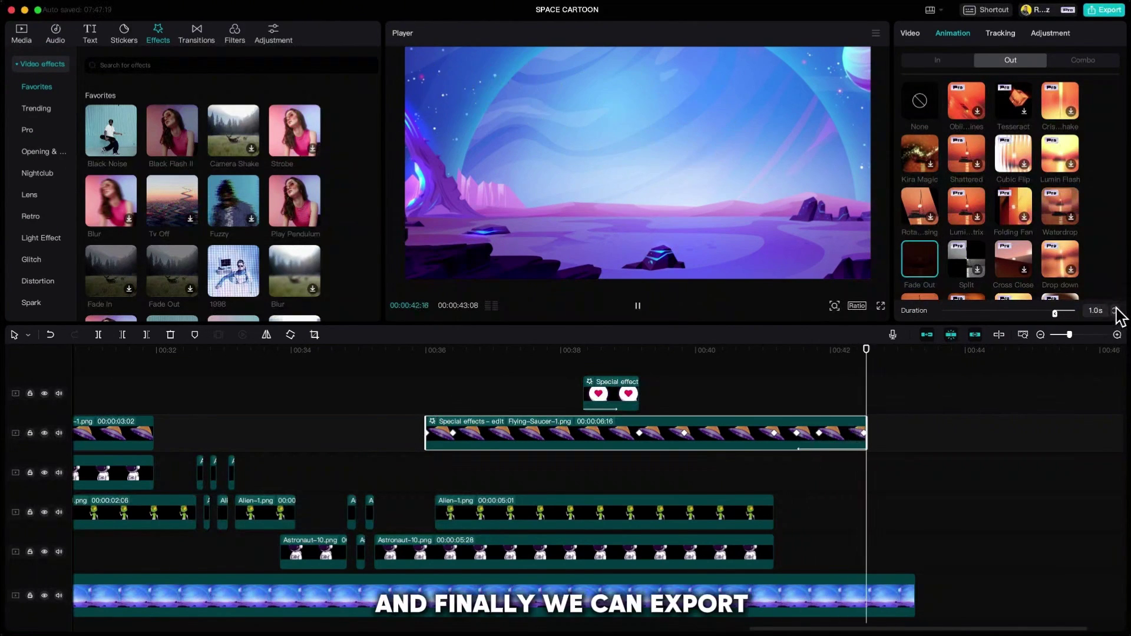